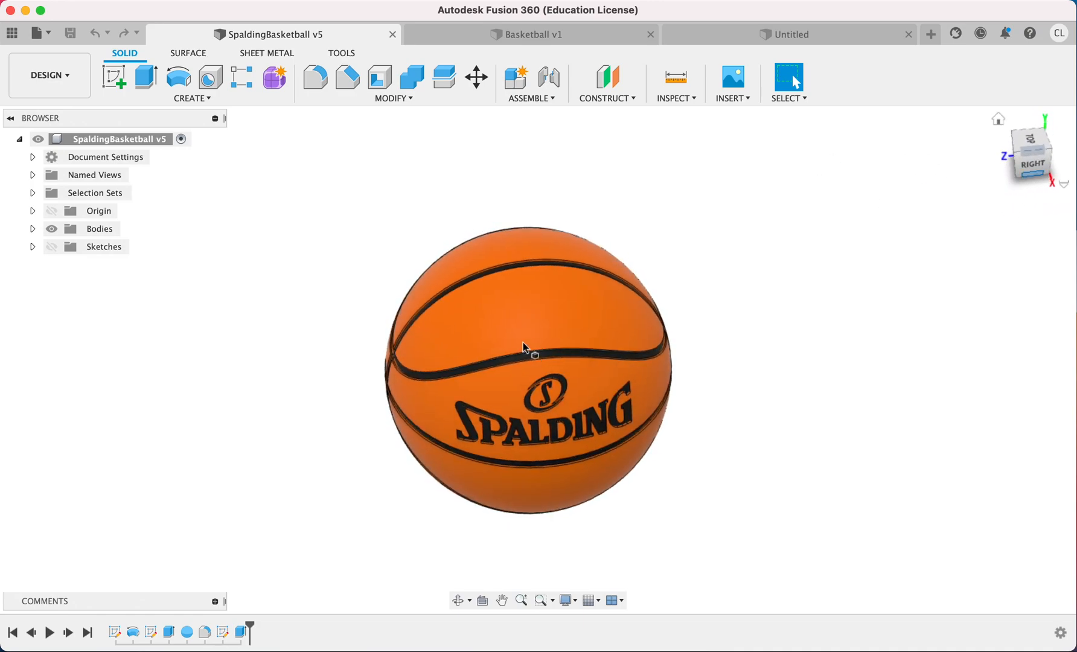
Examine the finished SpaldingBasketball and Basketball designs from several sides, comparing their groove layouts
{"action": "left_click", "coordinate": [1034, 164]}
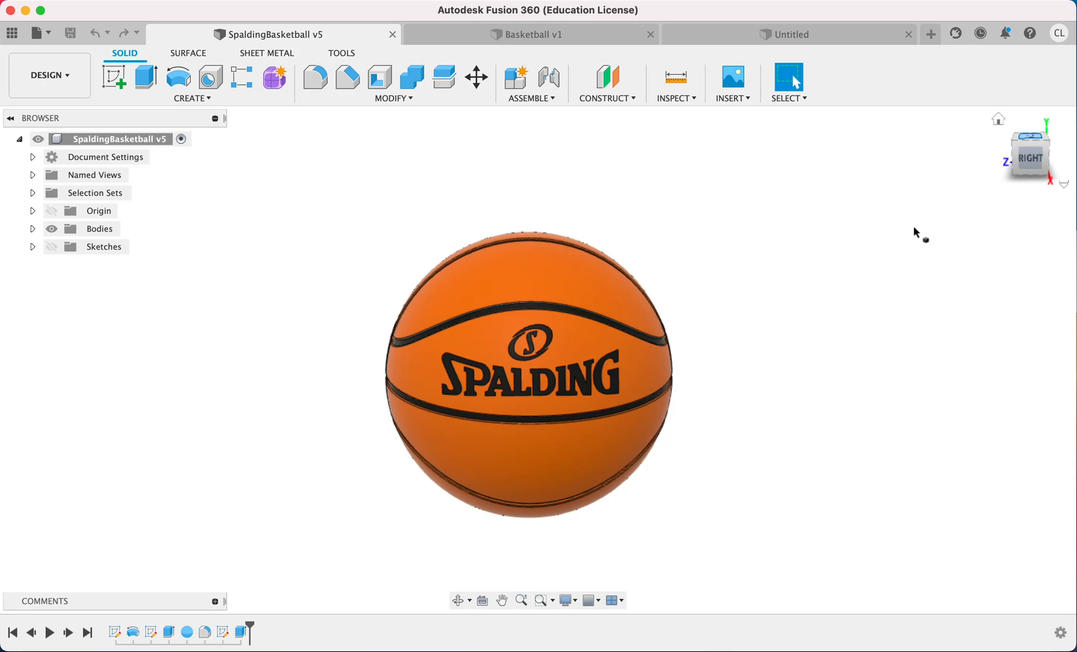
{"action": "left_click", "coordinate": [1040, 148]}
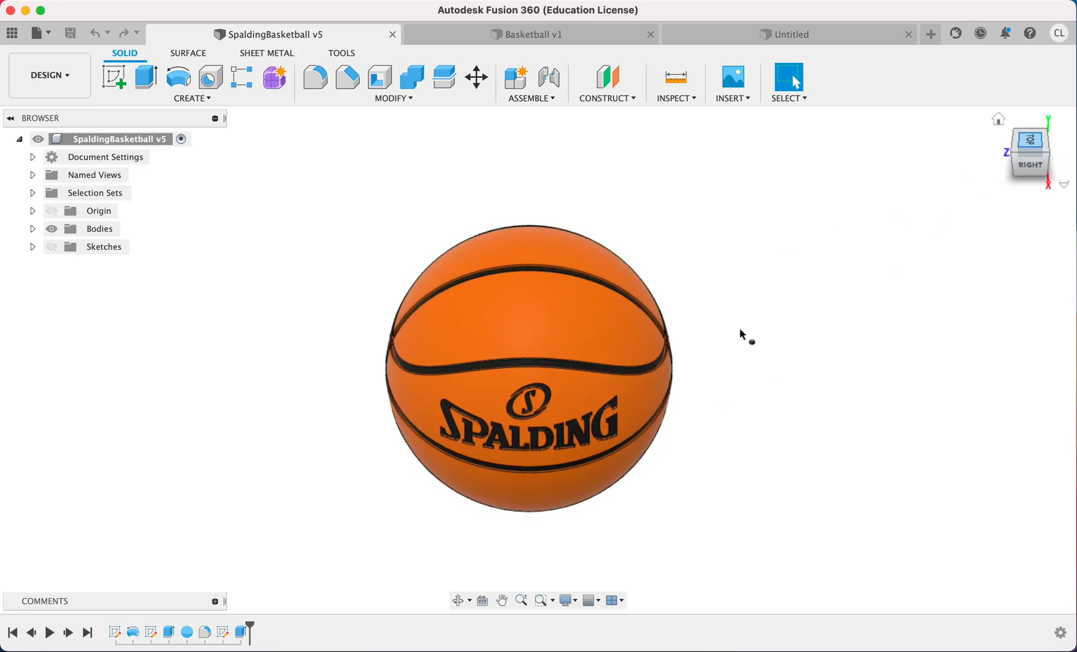
{"action": "left_click", "coordinate": [1030, 143]}
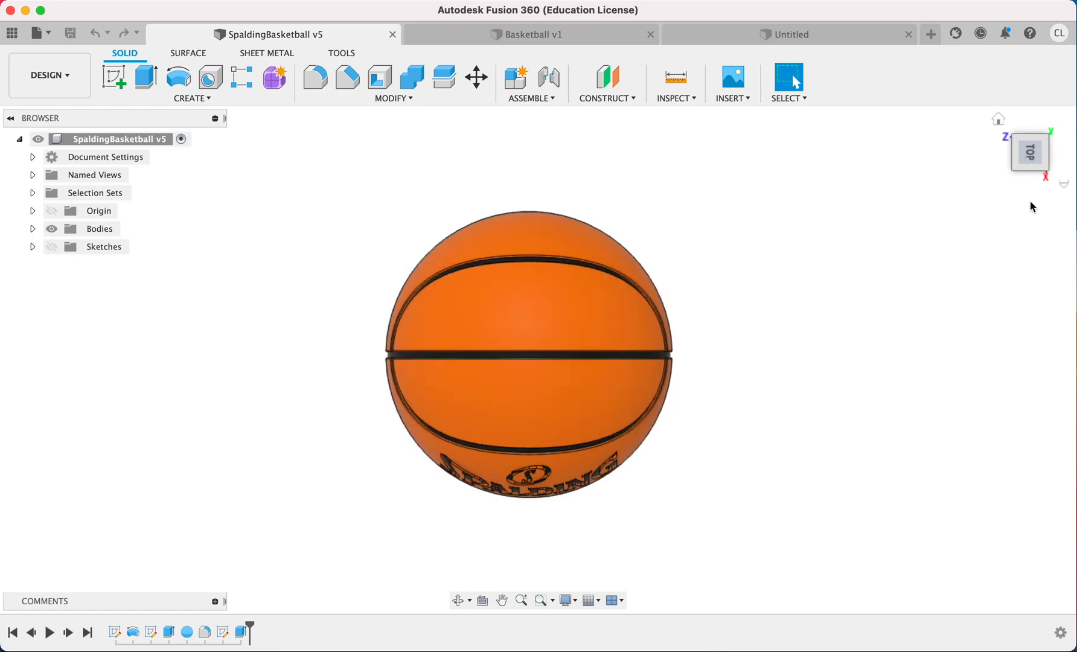
{"action": "mouse_move", "coordinate": [1033, 164]}
{"action": "left_mouse_down"}
{"action": "mouse_move", "coordinate": [1005, 101]}
{"action": "mouse_move", "coordinate": [1041, 102]}
{"action": "mouse_move", "coordinate": [973, 96]}
{"action": "mouse_move", "coordinate": [1045, 96]}
{"action": "left_mouse_up"}
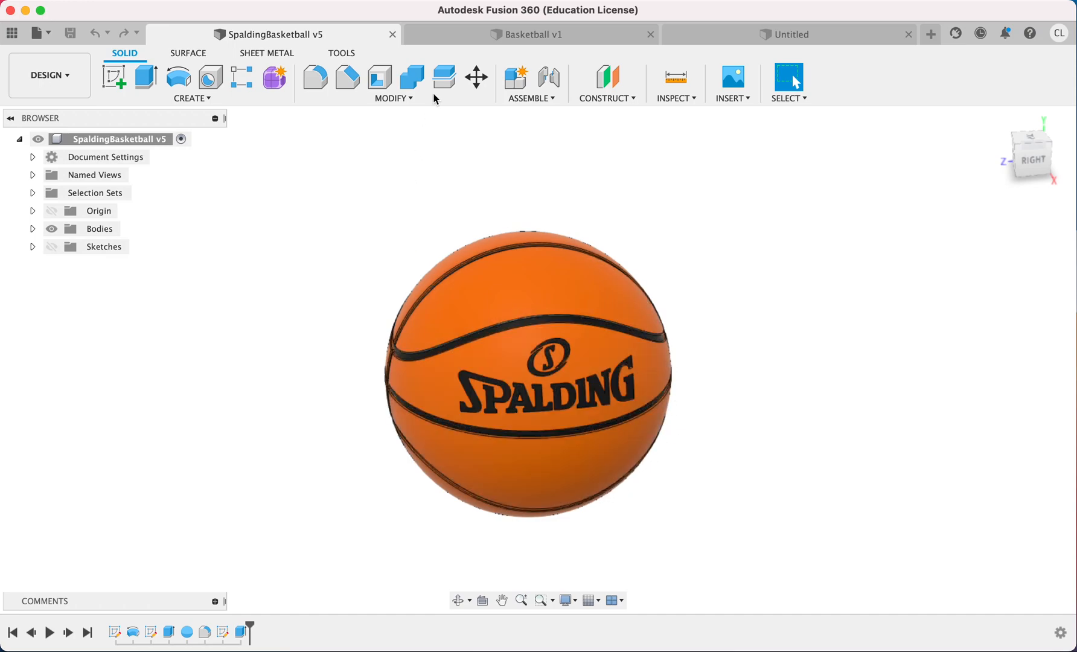
{"action": "left_click", "coordinate": [471, 32]}
{"action": "mouse_move", "coordinate": [1034, 156]}
{"action": "left_mouse_down"}
{"action": "mouse_move", "coordinate": [723, 163]}
{"action": "mouse_move", "coordinate": [620, 183]}
{"action": "mouse_move", "coordinate": [668, 188]}
{"action": "mouse_move", "coordinate": [664, 199]}
{"action": "left_mouse_up"}
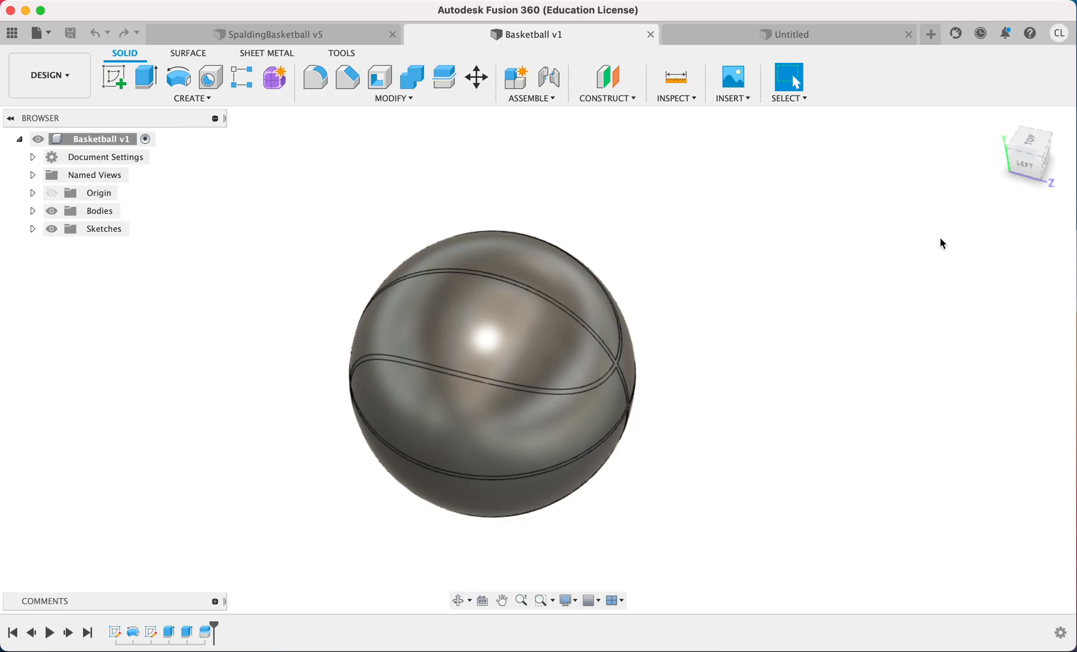
{"action": "mouse_move", "coordinate": [1031, 158]}
{"action": "left_mouse_down"}
{"action": "mouse_move", "coordinate": [983, 118]}
{"action": "mouse_move", "coordinate": [911, 110]}
{"action": "mouse_move", "coordinate": [684, 147]}
{"action": "mouse_move", "coordinate": [587, 195]}
{"action": "mouse_move", "coordinate": [829, 171]}
{"action": "mouse_move", "coordinate": [951, 170]}
{"action": "mouse_move", "coordinate": [1069, 187]}
{"action": "mouse_move", "coordinate": [836, 190]}
{"action": "left_mouse_up"}
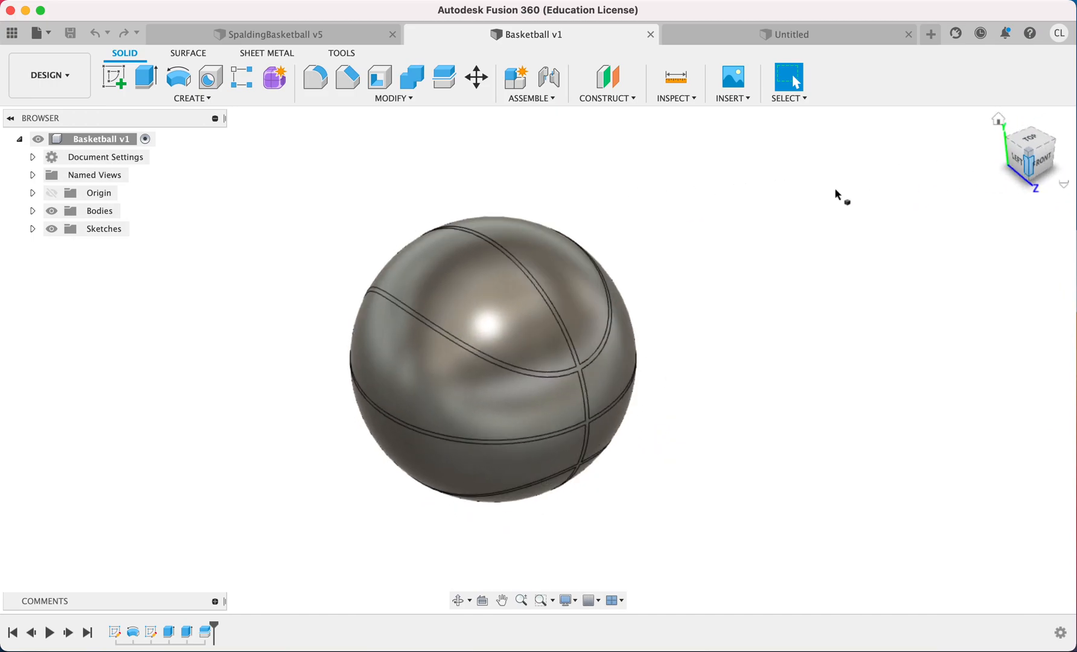
{"action": "left_click", "coordinate": [328, 31]}
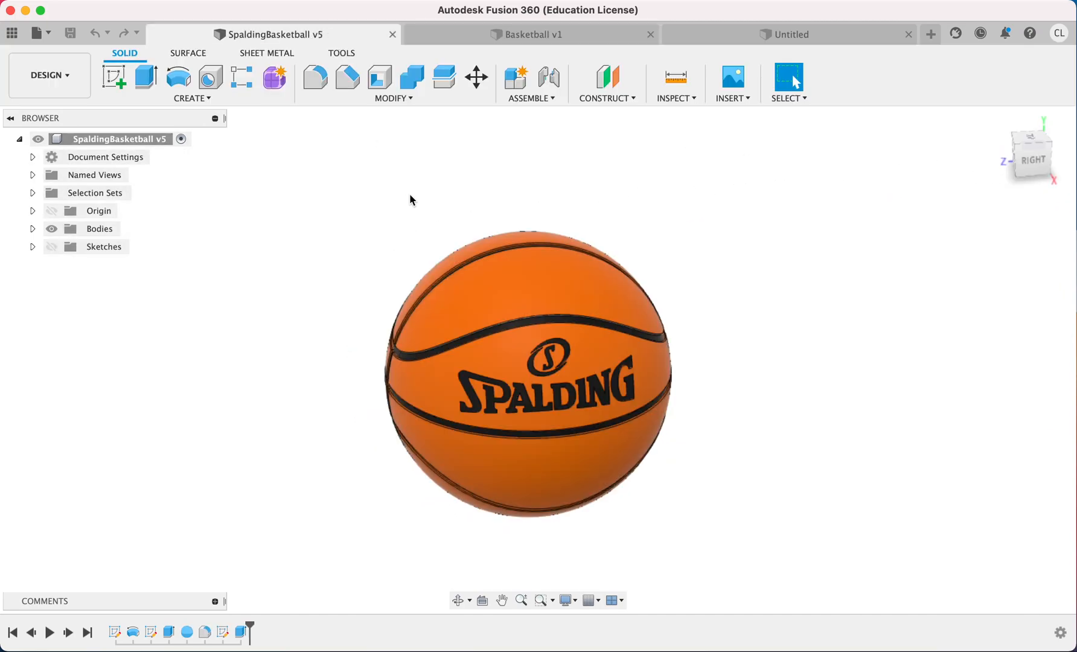
{"action": "left_click", "coordinate": [459, 42]}
{"action": "left_click_drag", "start_coordinate": [1026, 158], "coordinate": [771, 140]}
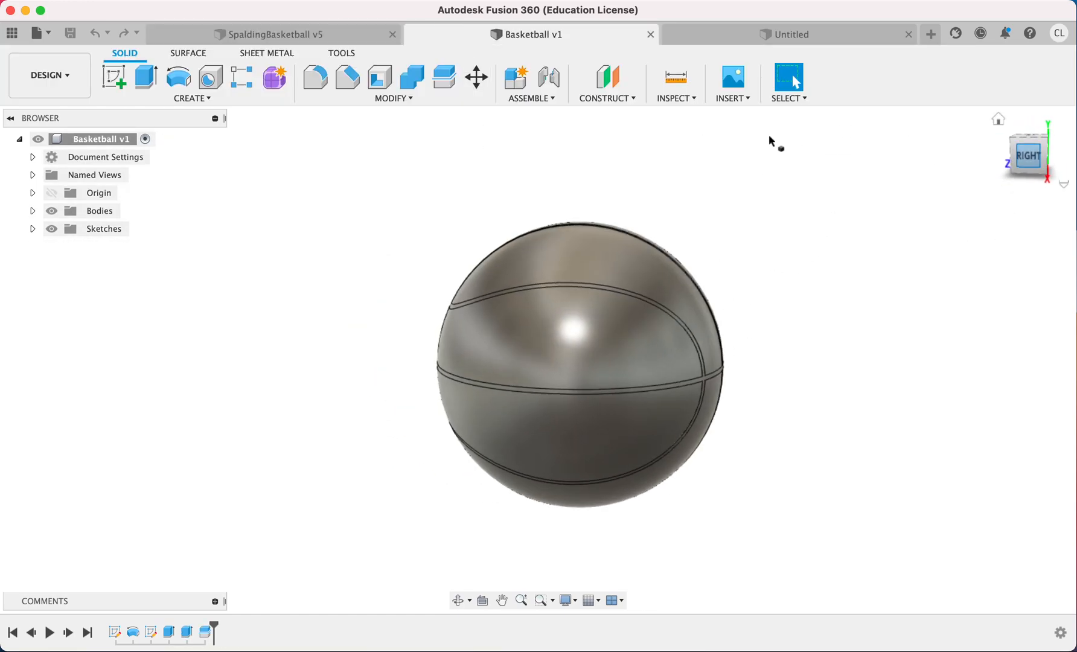
Switch to the empty Untitled design and start a sketch on the horizontal origin plane
{"action": "left_click", "coordinate": [792, 38]}
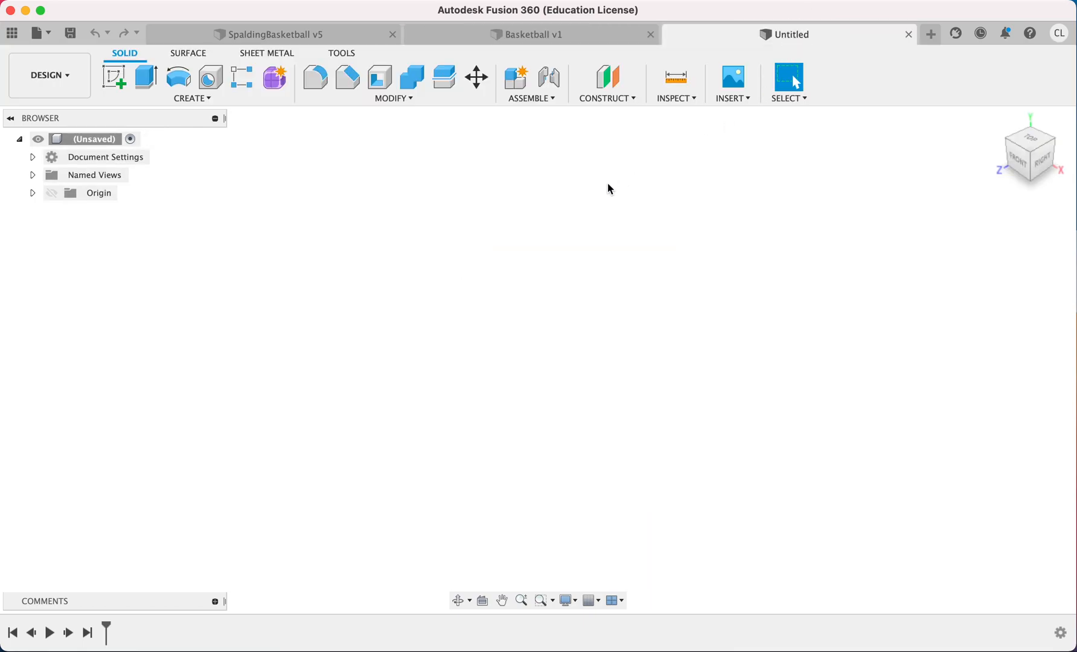
{"action": "left_click", "coordinate": [115, 78]}
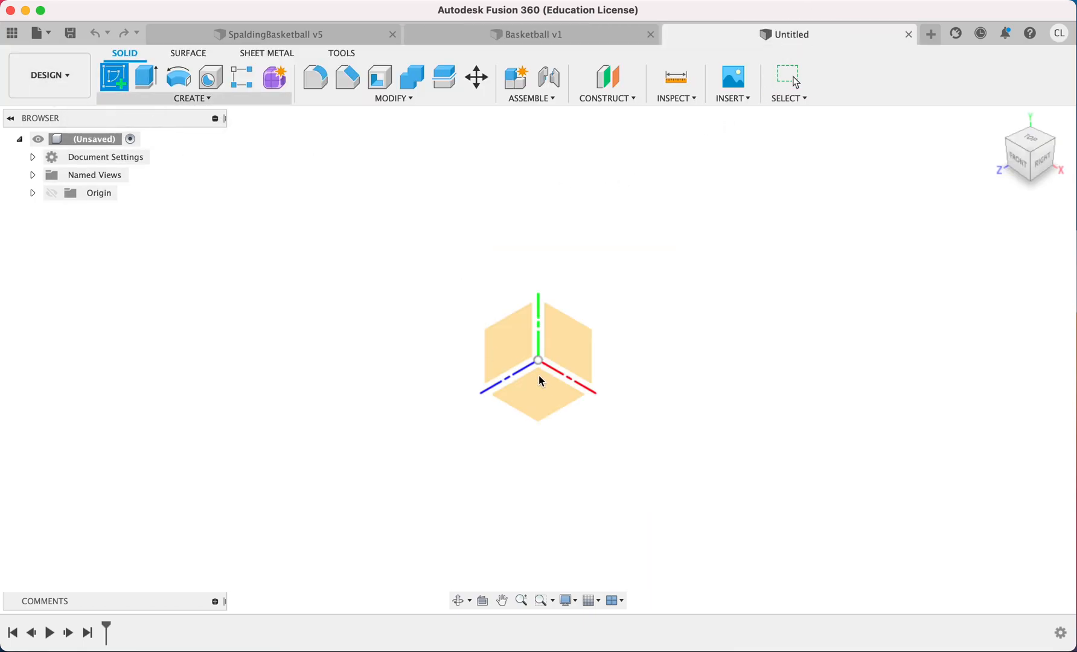
{"action": "left_click", "coordinate": [550, 393]}
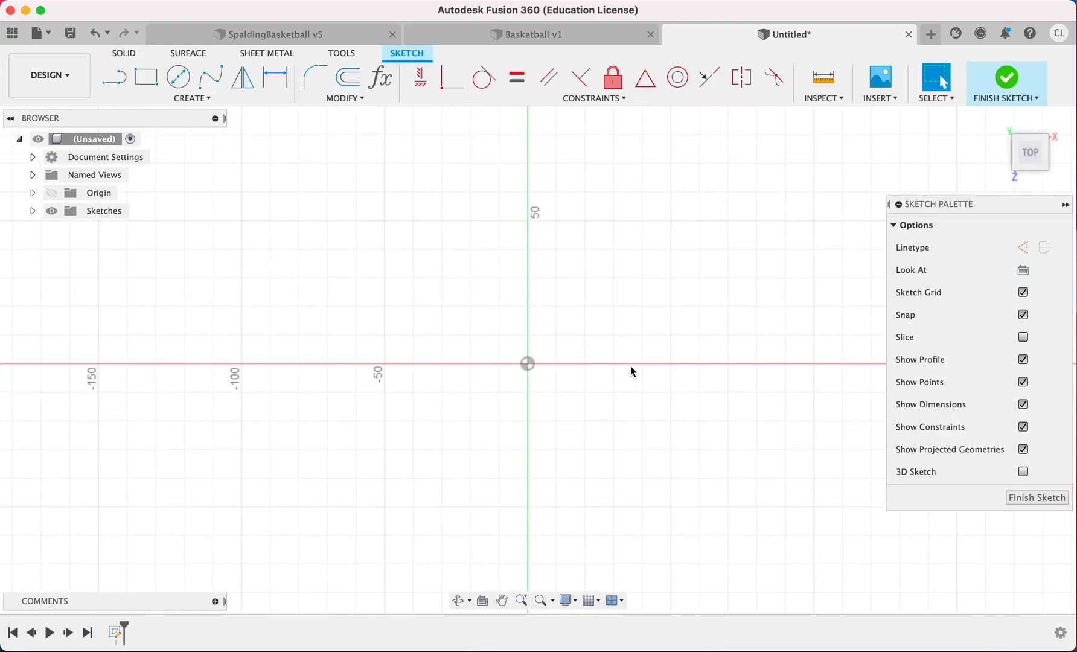
Add a user parameter named basketballDiameter in mm with the expression 238
{"action": "left_click", "coordinate": [348, 99]}
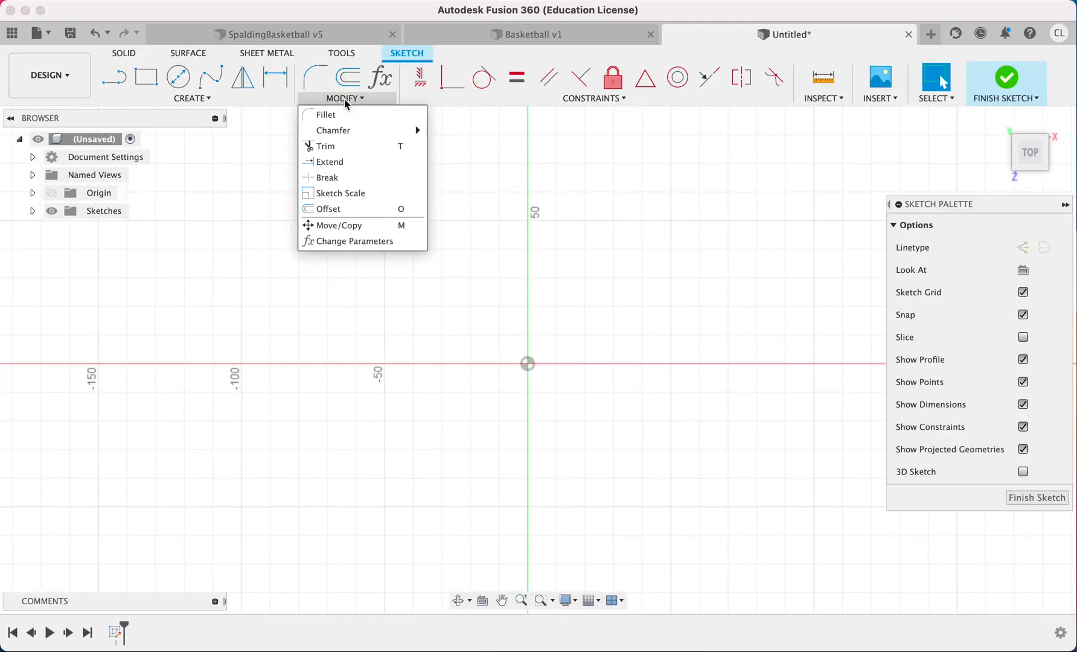
{"action": "left_click", "coordinate": [333, 242]}
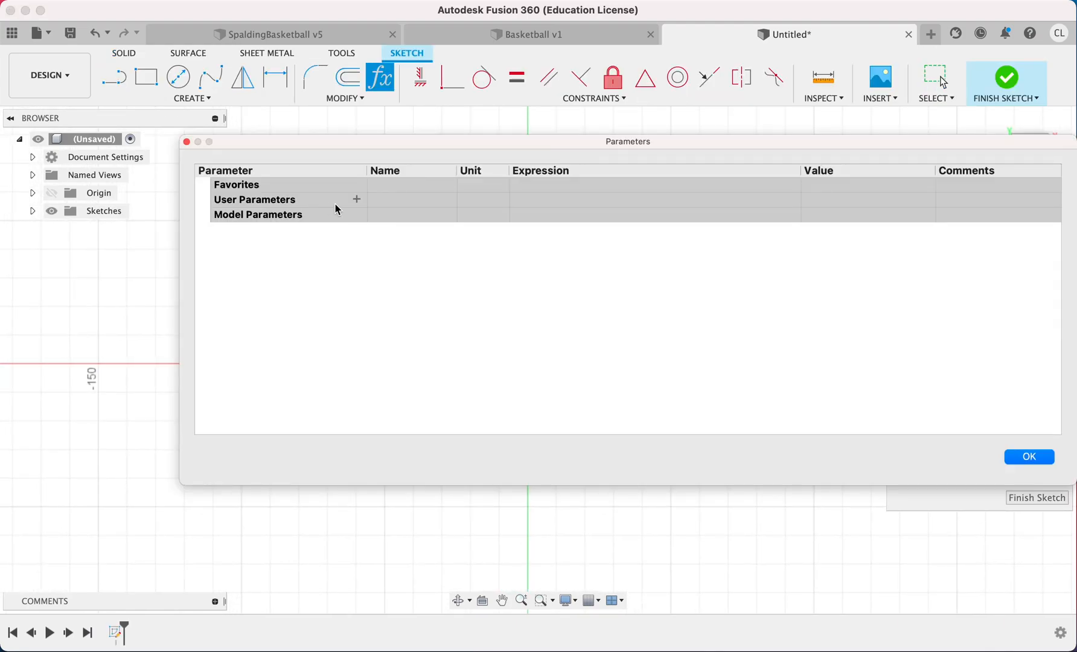
{"action": "left_click", "coordinate": [357, 199]}
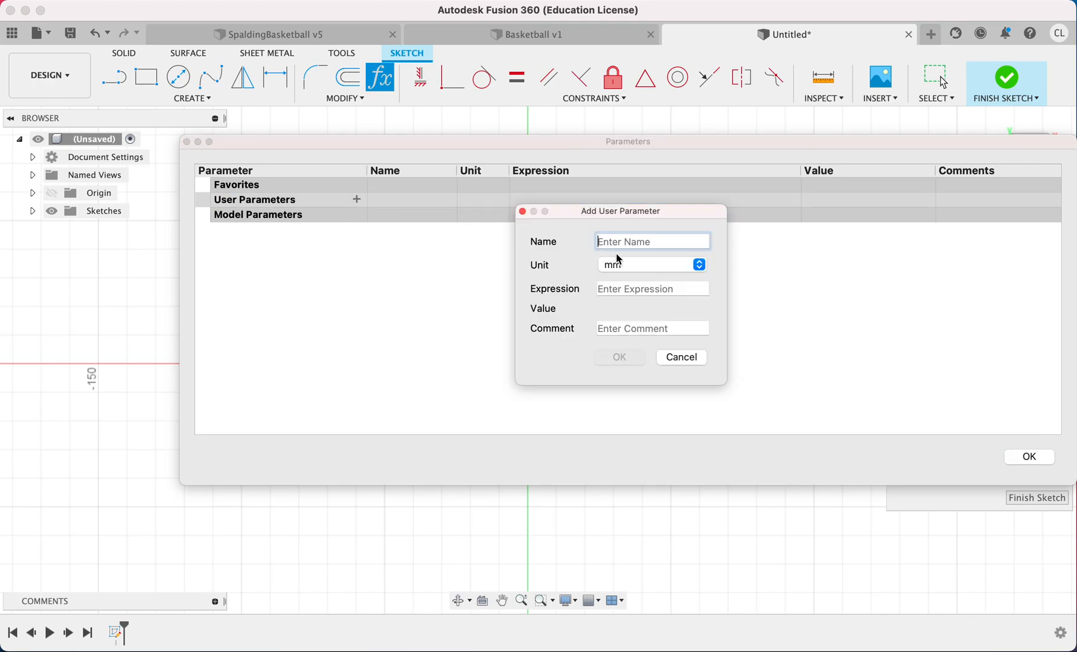
{"action": "type", "text": "basketballDiameter"}
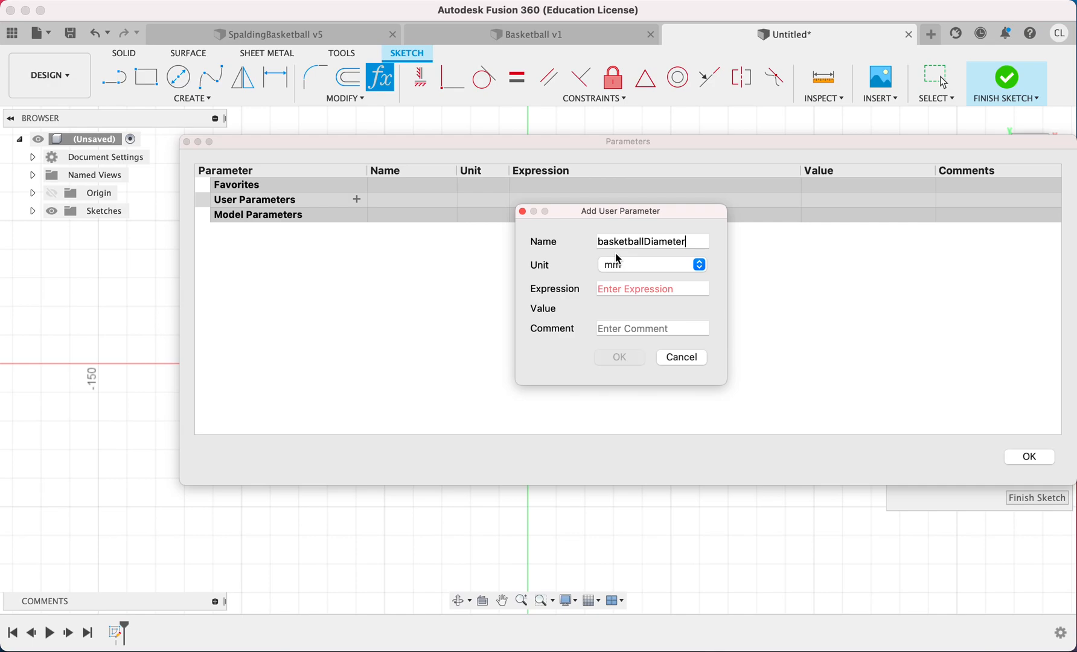
{"action": "left_click", "coordinate": [634, 288]}
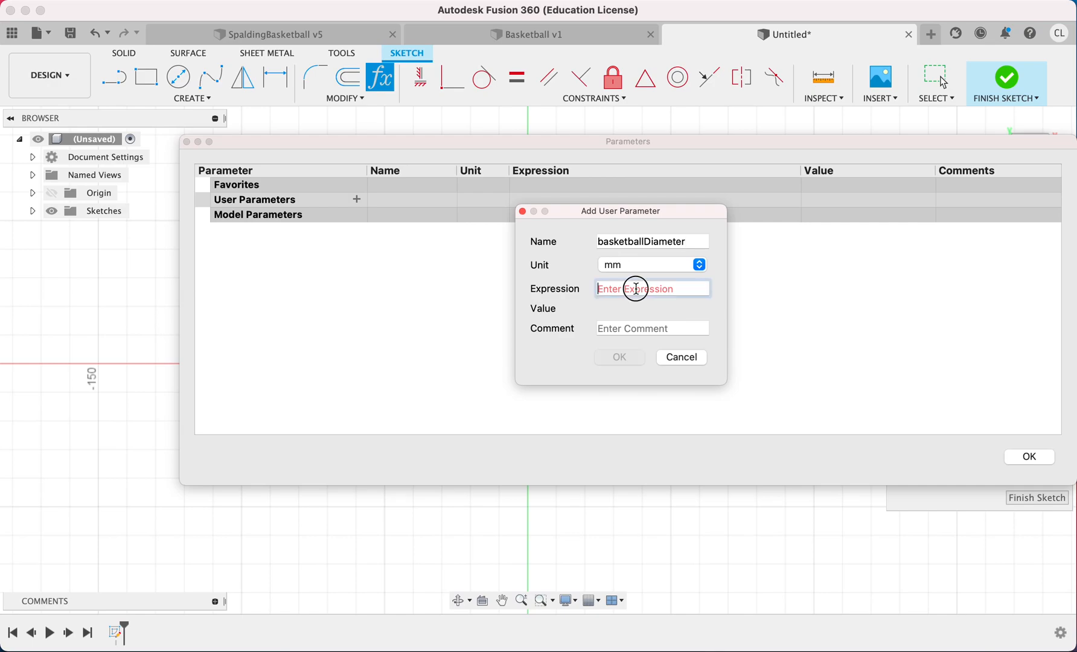
{"action": "type", "text": "238"}
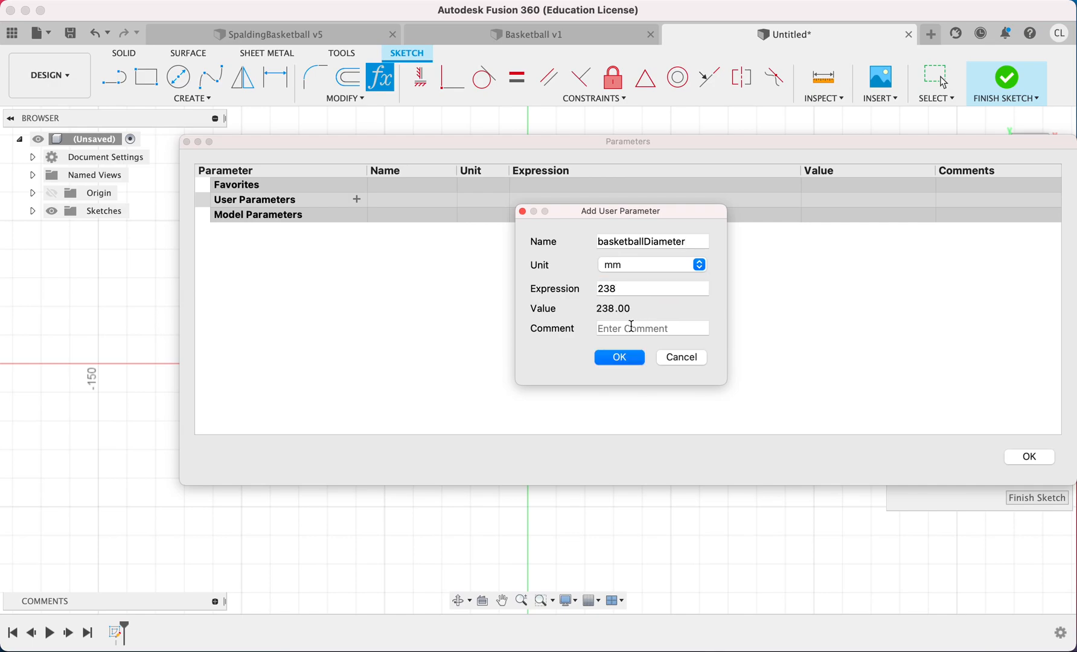
{"action": "left_click", "coordinate": [637, 358]}
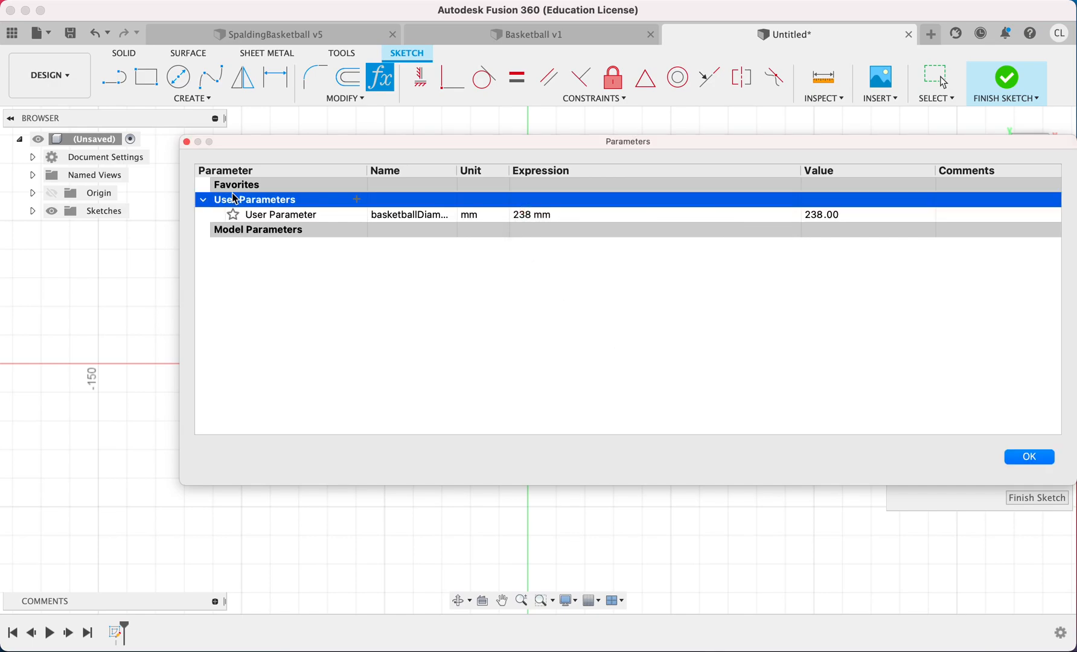
Add a second user parameter named grooveWidth in mm with the expression 6, and close the parameters dialog
{"action": "left_click", "coordinate": [356, 200]}
{"action": "type", "text": "grooveWidth"}
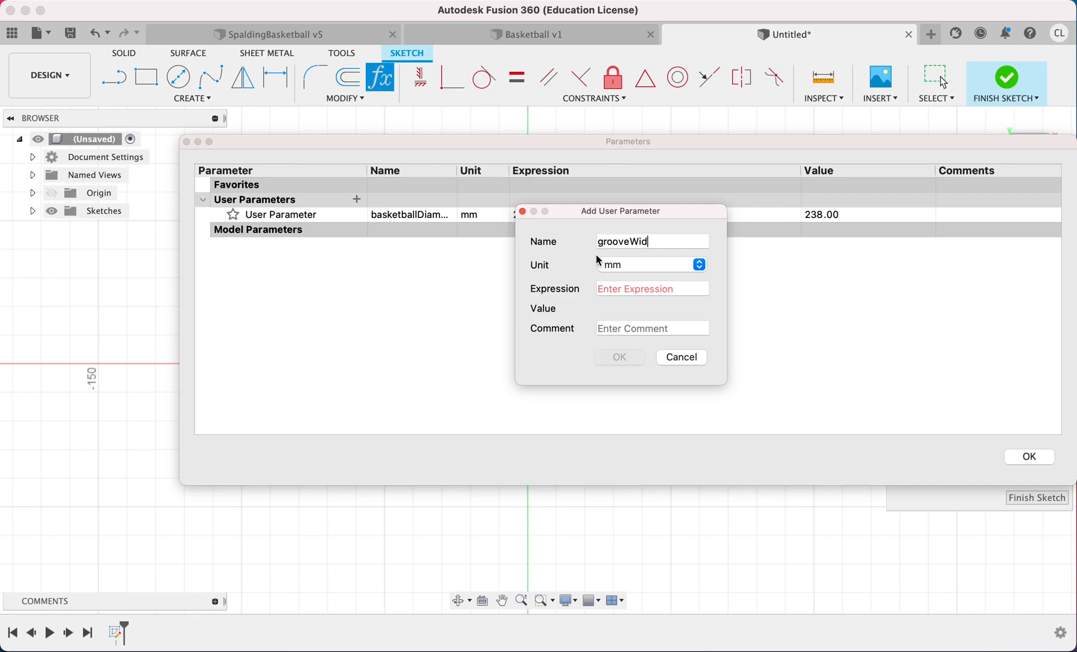
{"action": "left_click", "coordinate": [633, 287]}
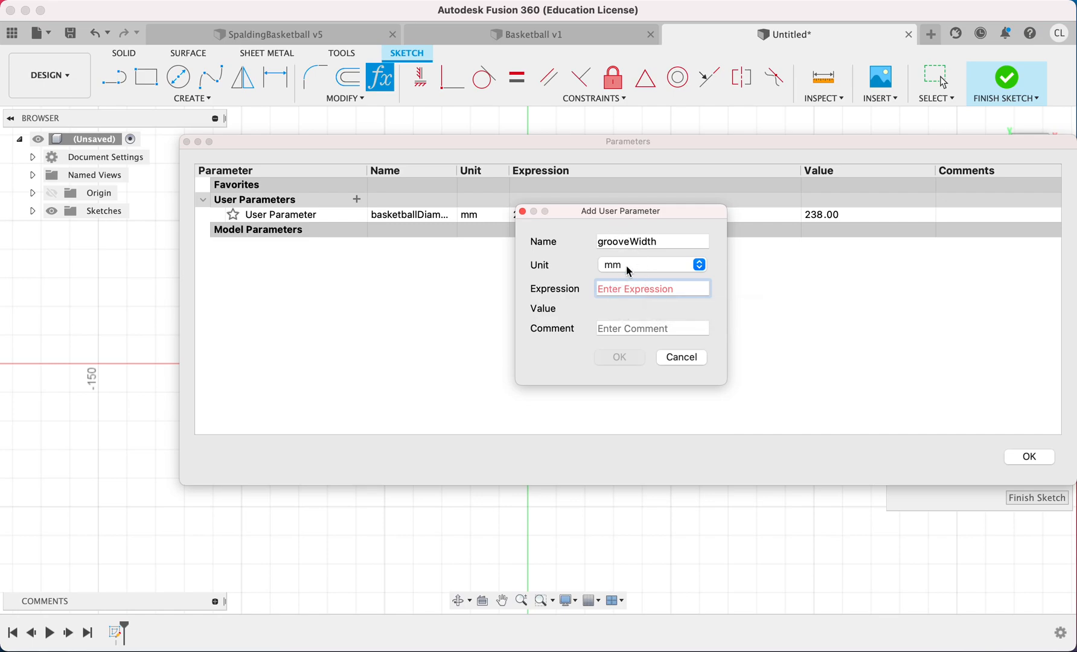
{"action": "left_click_drag", "start_coordinate": [601, 212], "coordinate": [555, 254]}
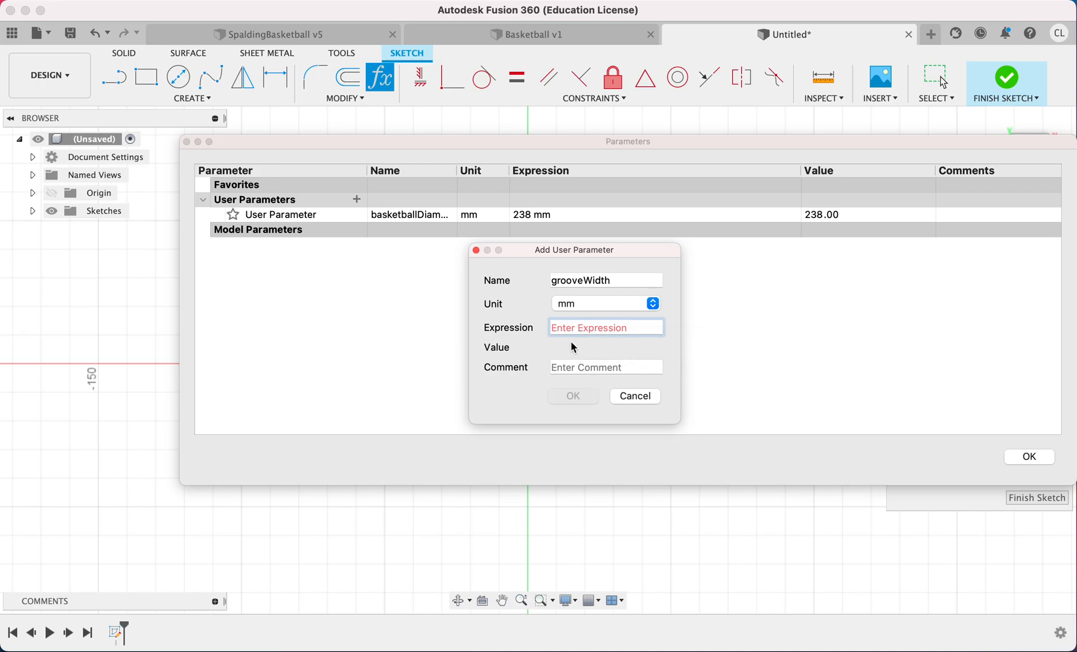
{"action": "type", "text": "6"}
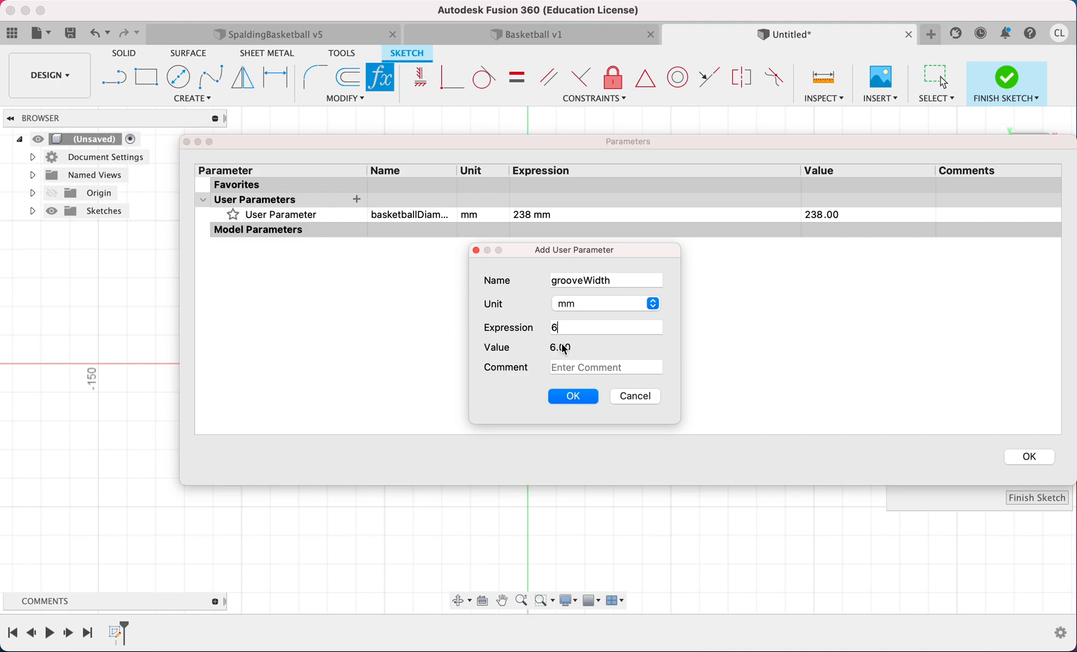
{"action": "left_click", "coordinate": [574, 396]}
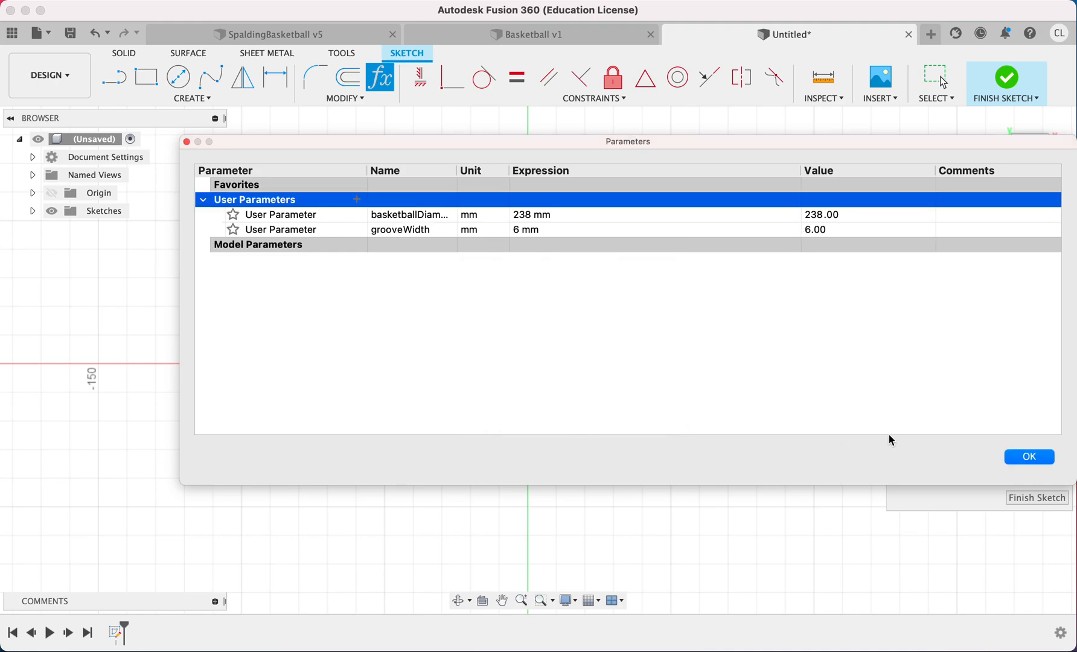
{"action": "left_click", "coordinate": [1030, 457]}
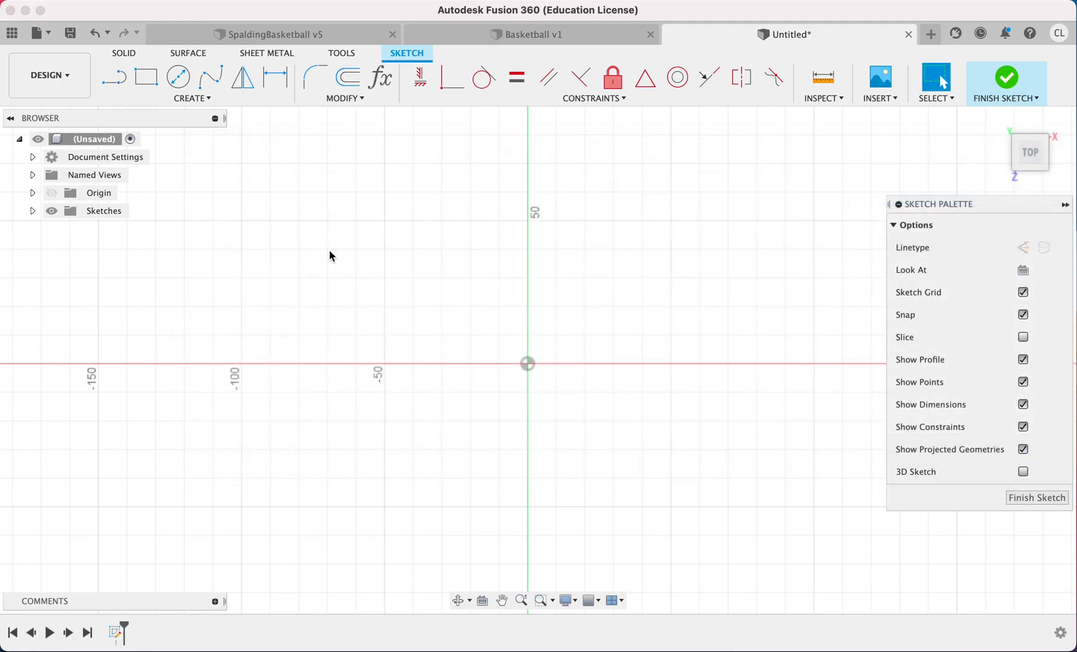
Try a vertical sketch line upward from the origin with a length of basketballDiameter/2, and undo it
{"action": "left_click", "coordinate": [173, 99]}
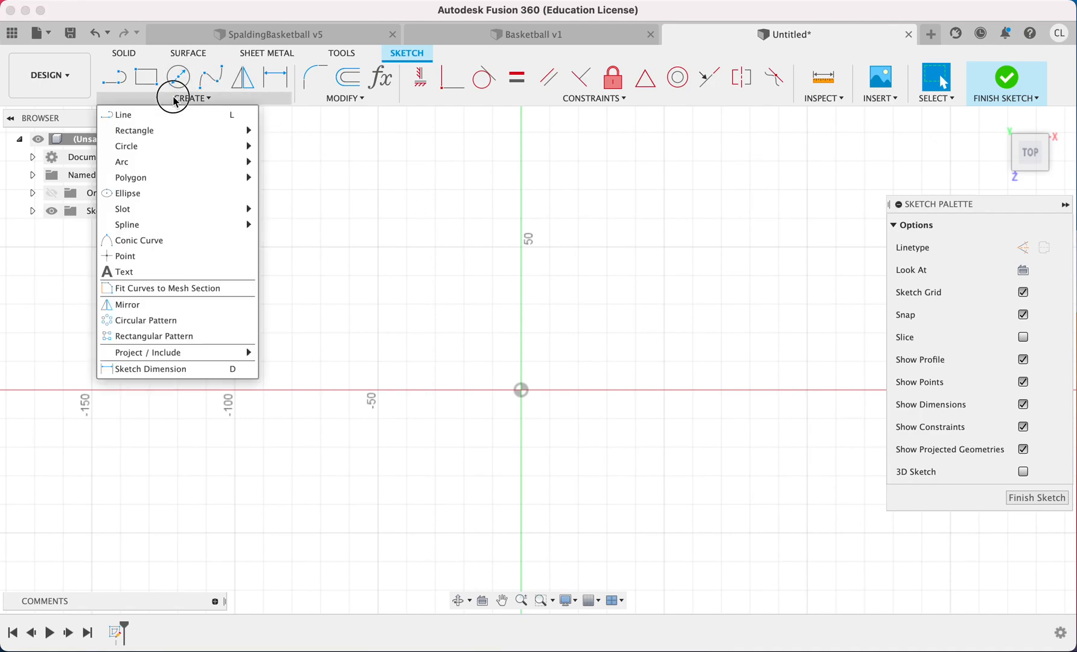
{"action": "mouse_move", "coordinate": [141, 164]}
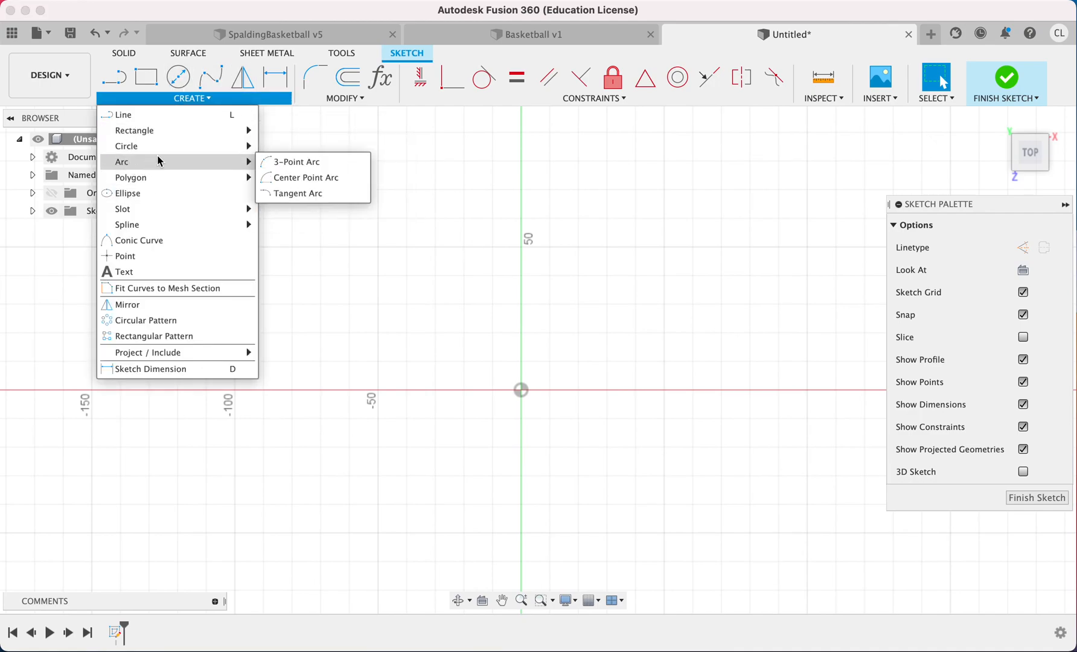
{"action": "mouse_move", "coordinate": [152, 144]}
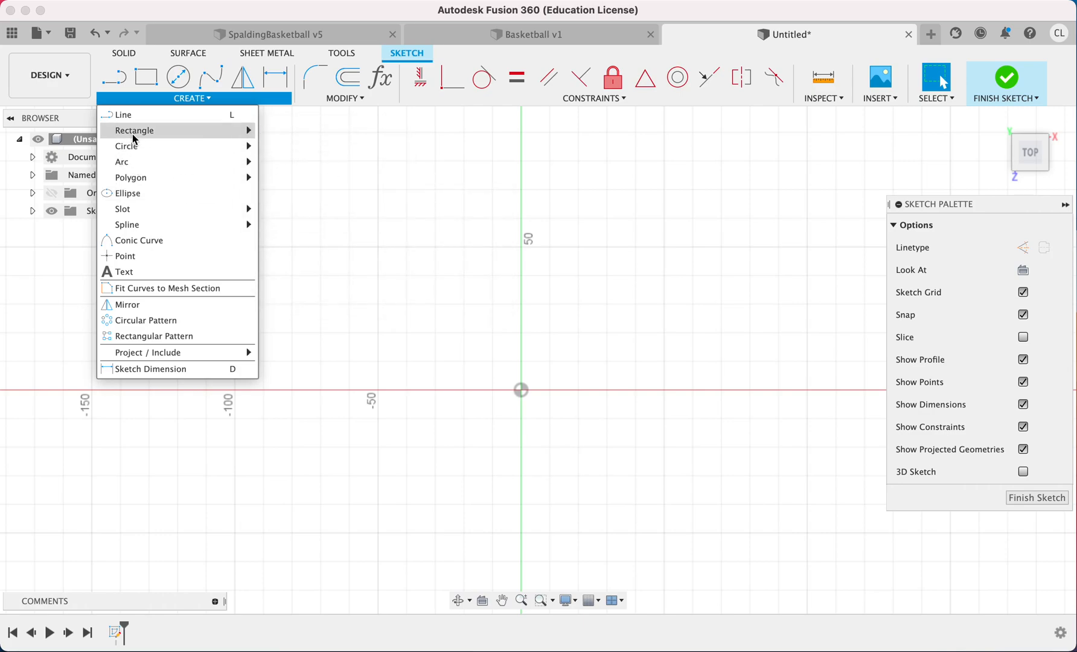
{"action": "left_click", "coordinate": [130, 114]}
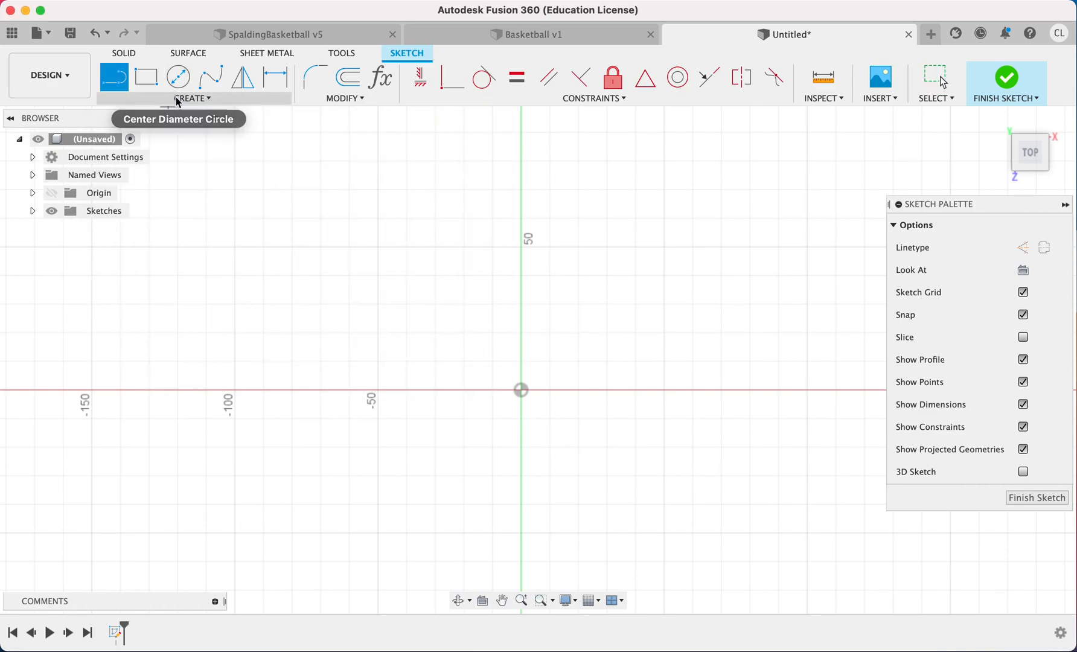
{"action": "left_click", "coordinate": [198, 98]}
{"action": "mouse_move", "coordinate": [134, 169]}
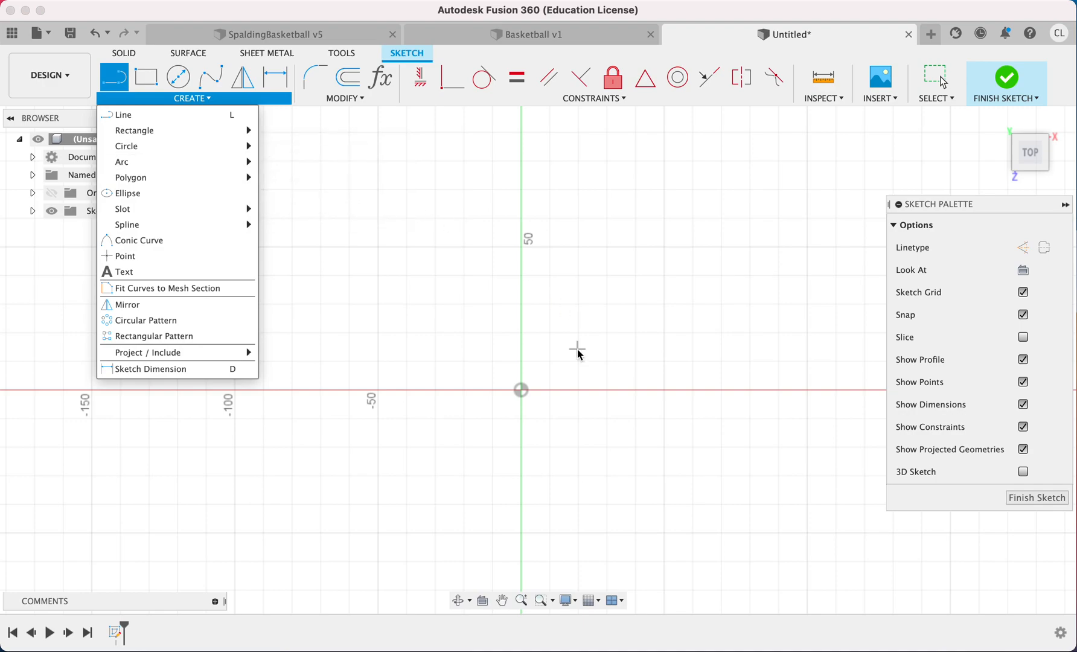
{"action": "left_click", "coordinate": [521, 390]}
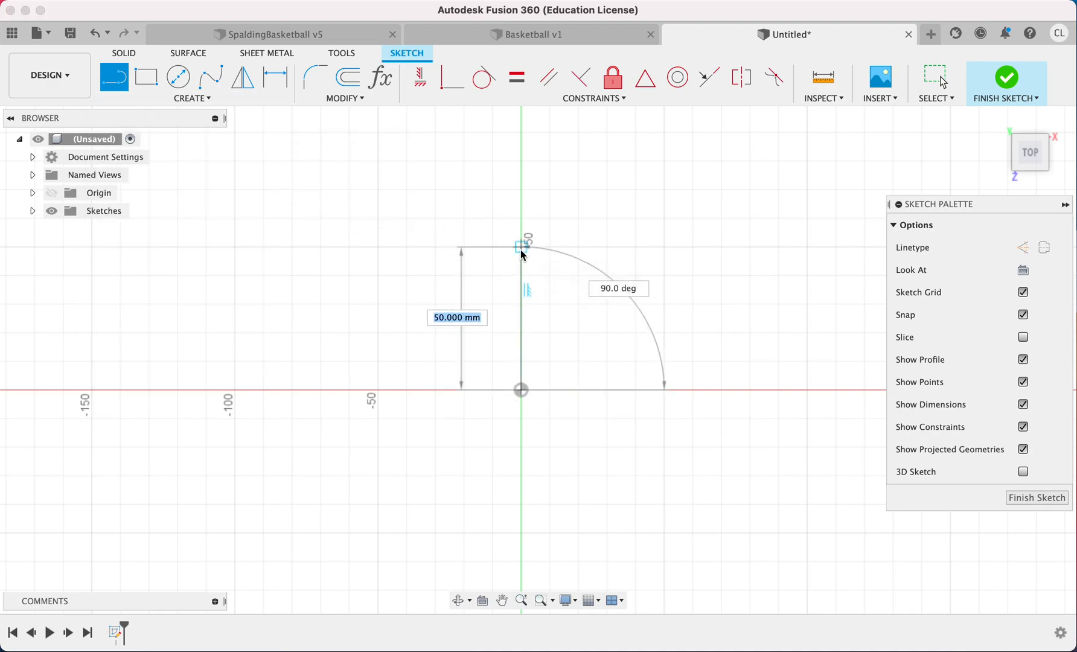
{"action": "type", "text": "d"}
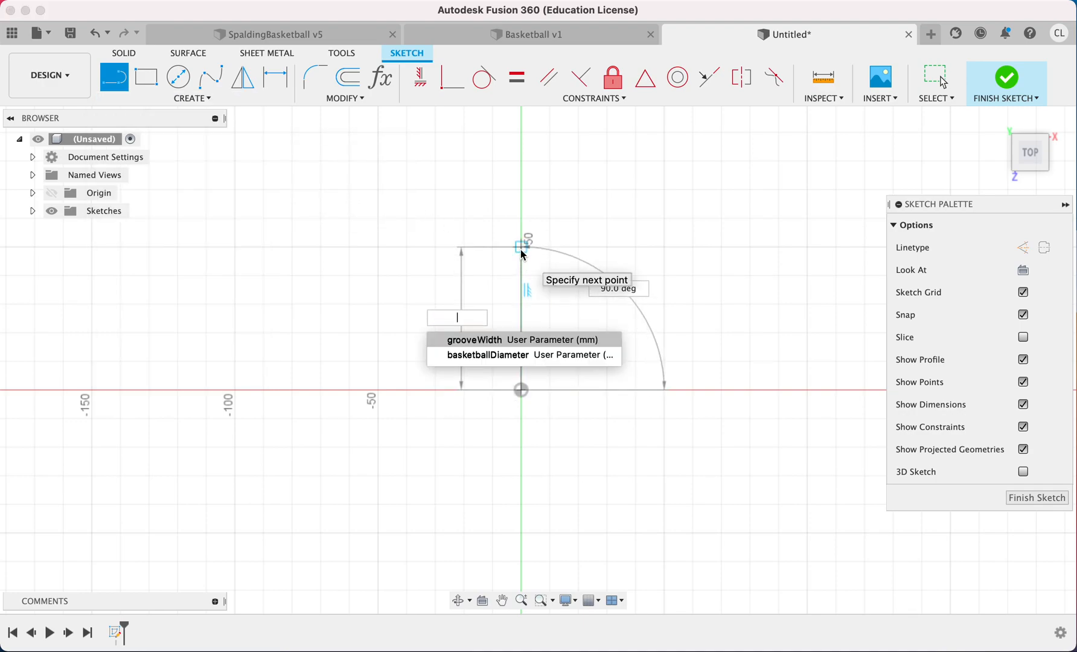
{"action": "key", "text": "Down"}
{"action": "key", "text": "Return"}
{"action": "key", "text": "Tab"}
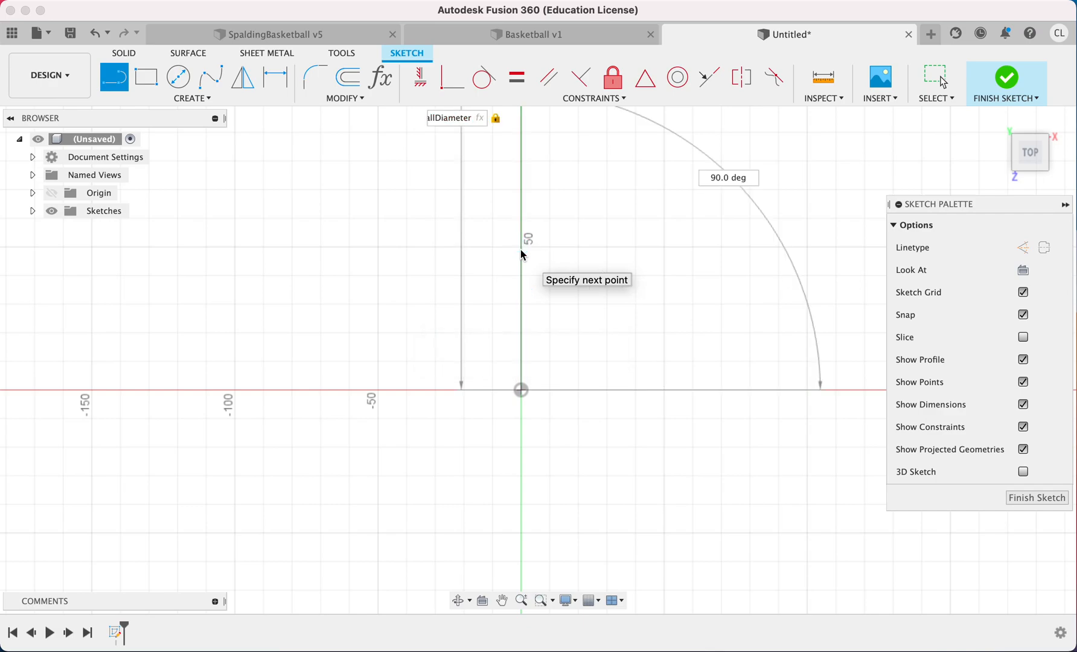
{"action": "type", "text": "/2"}
{"action": "key", "text": "Return"}
{"action": "scroll", "coordinate": [520, 254], "scroll_direction": "down", "scroll_amount": 5}
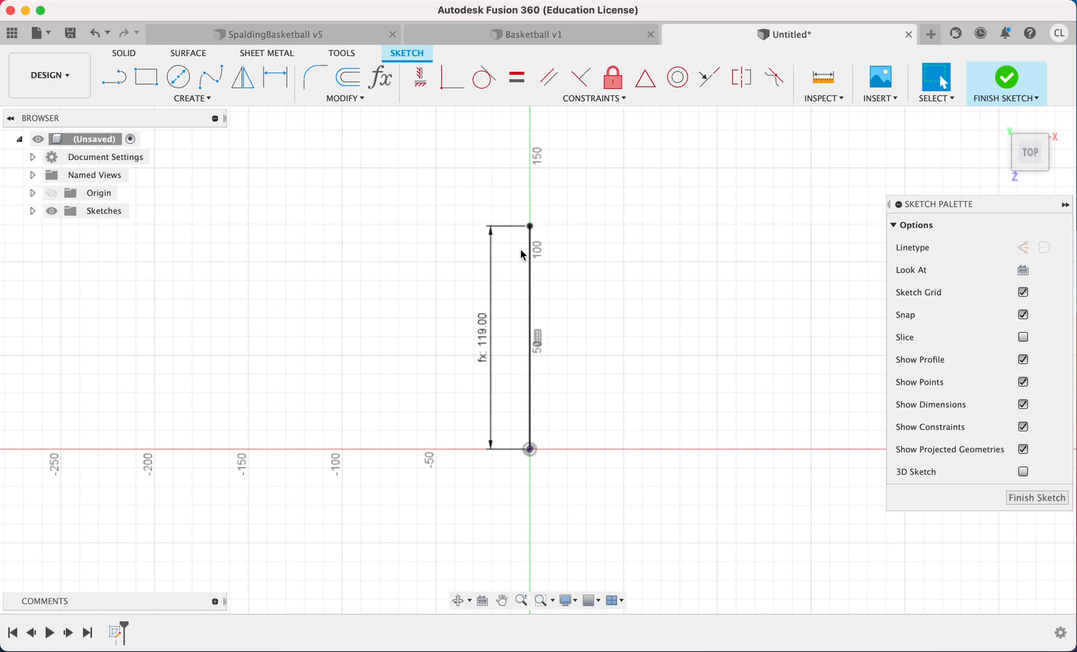
{"action": "key", "text": "super+z"}
Sketch a semicircular center point arc centred on the origin, with radius basketballDiameter/2 and both ends on the vertical axis
{"action": "left_click", "coordinate": [209, 97]}
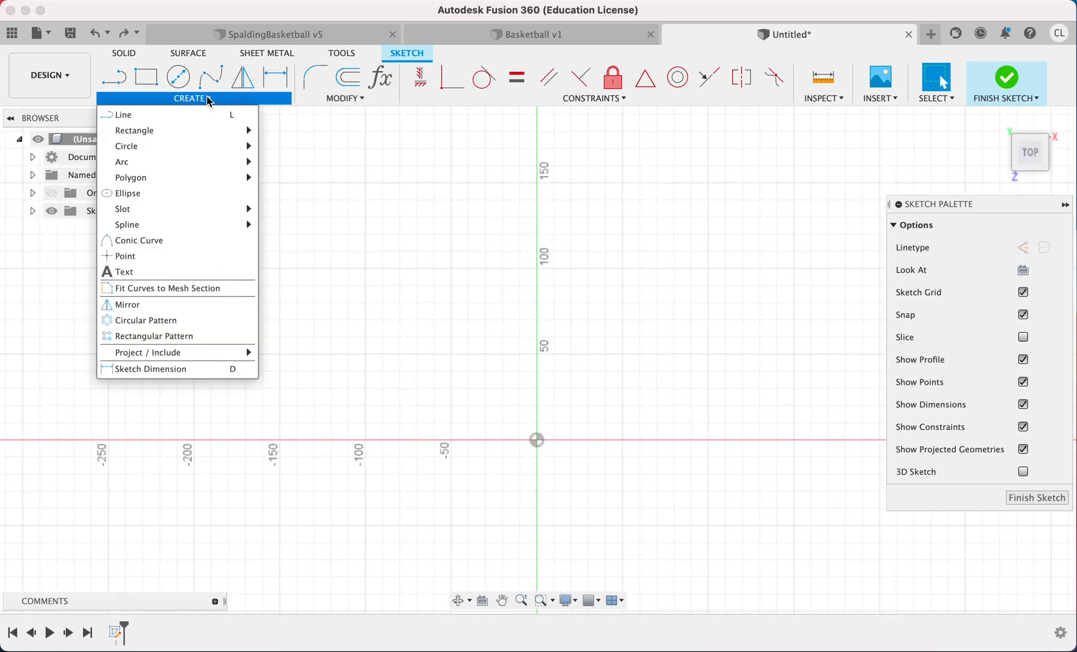
{"action": "mouse_move", "coordinate": [145, 163]}
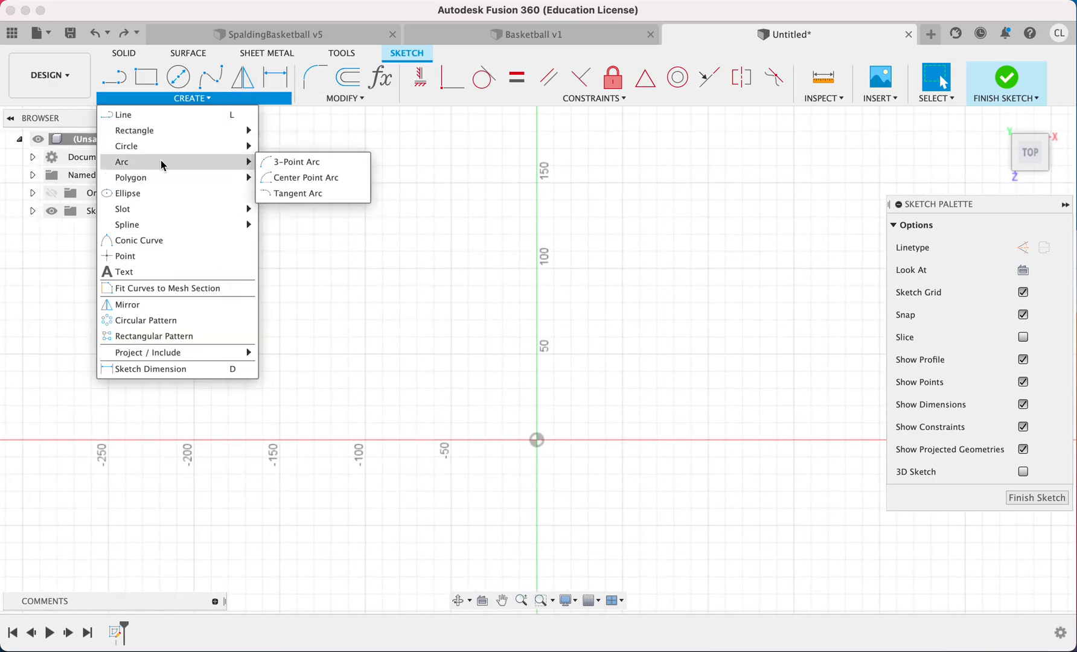
{"action": "left_click", "coordinate": [281, 177]}
{"action": "left_click", "coordinate": [537, 439]}
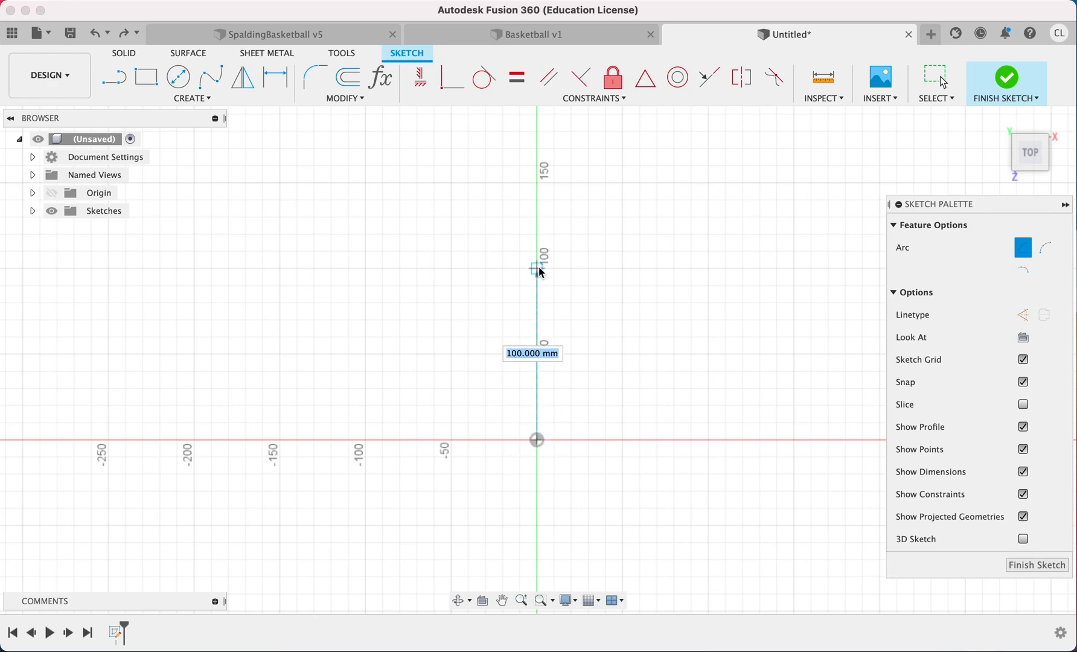
{"action": "type", "text": "bas"}
{"action": "key", "text": "Return"}
{"action": "key", "text": "Tab"}
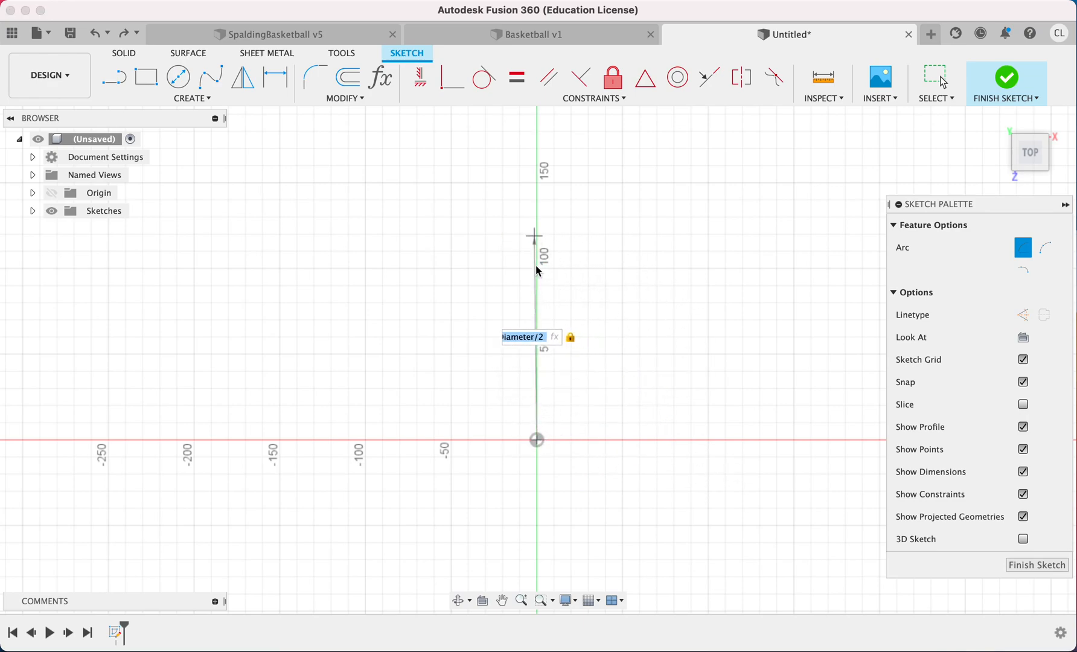
{"action": "left_click", "coordinate": [538, 235]}
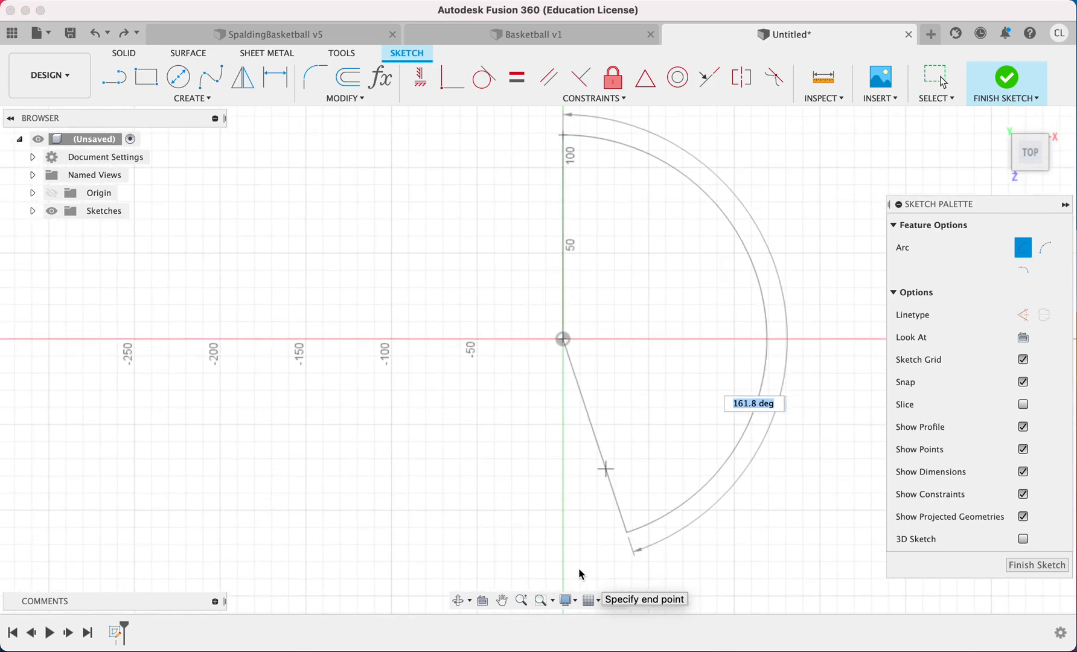
{"action": "left_click", "coordinate": [561, 560]}
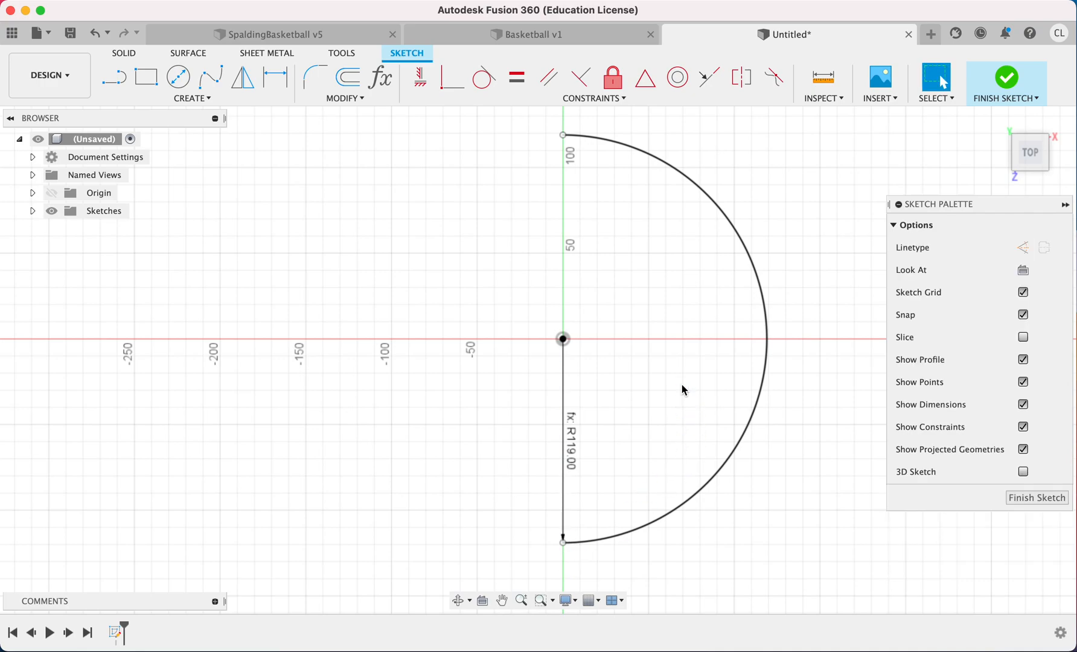
Close the semicircle with a straight vertical line between the arc's upper and lower endpoints
{"action": "left_click", "coordinate": [113, 78]}
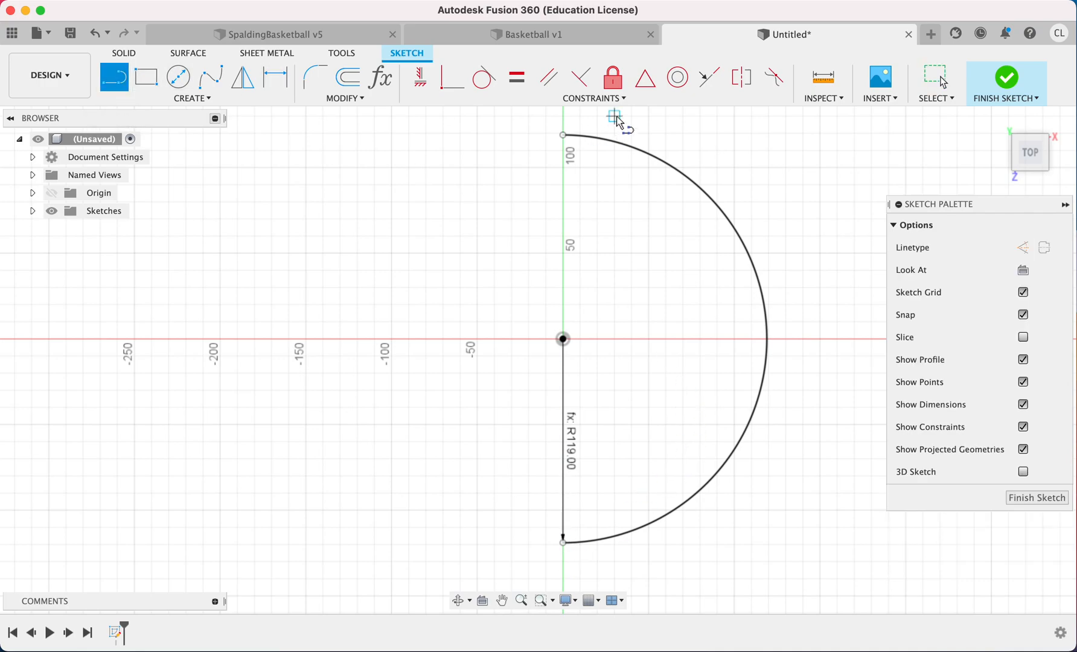
{"action": "left_click", "coordinate": [562, 134]}
{"action": "left_click", "coordinate": [563, 541]}
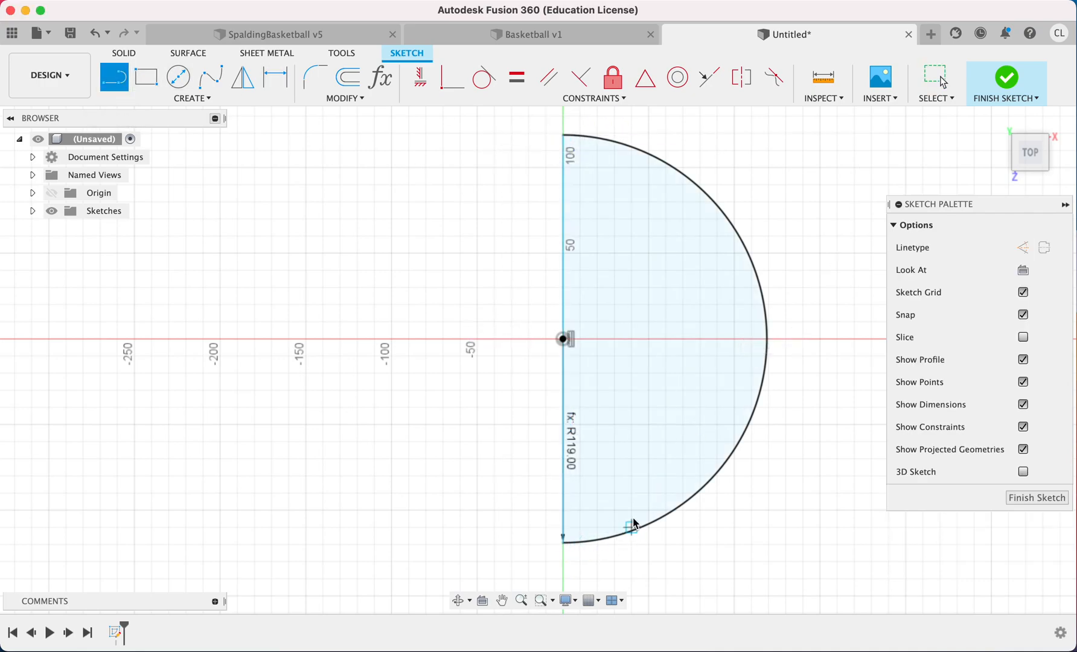
{"action": "key", "text": "Escape"}
Test the closing line's freedom by moving its upper endpoint off the axis, and constrain the line coincident with the origin
{"action": "left_click_drag", "start_coordinate": [563, 136], "coordinate": [537, 147]}
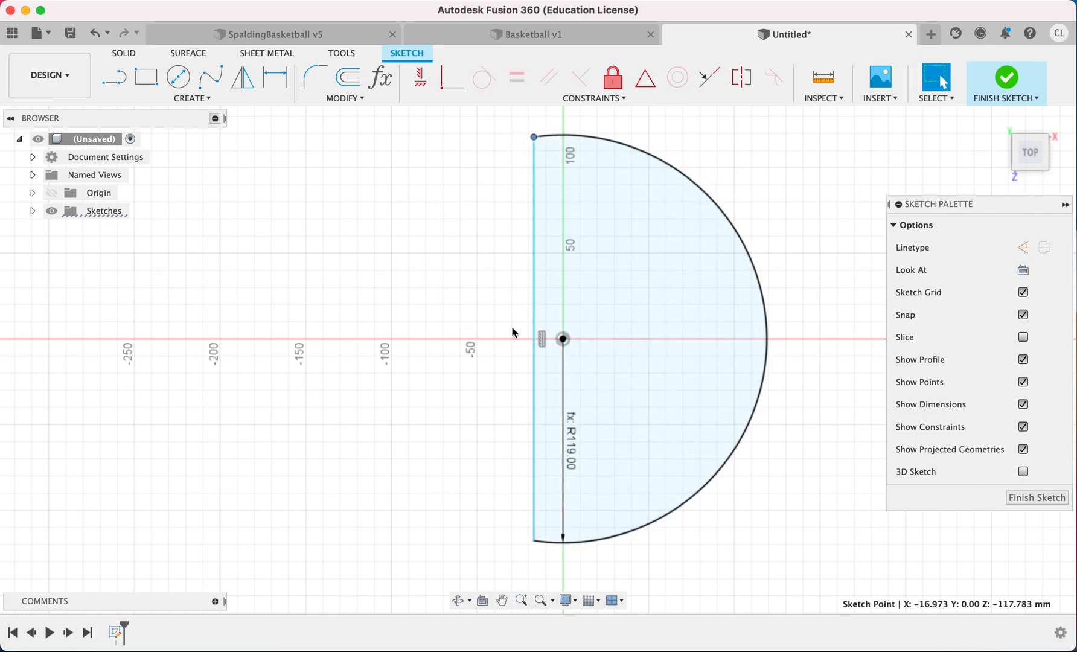
{"action": "left_click", "coordinate": [451, 84]}
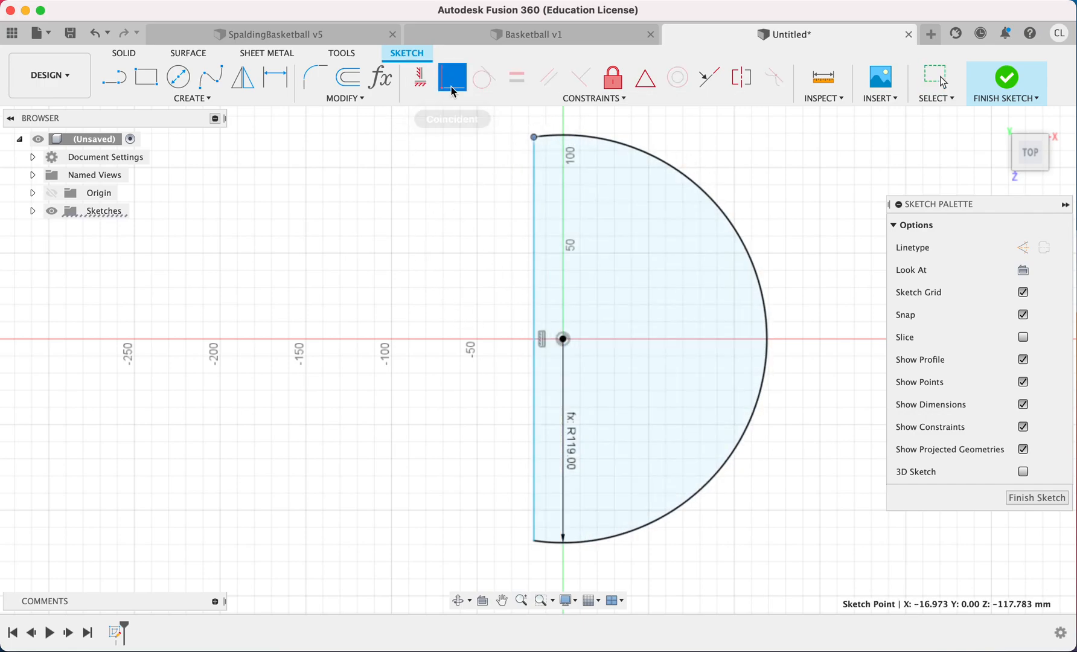
{"action": "left_click", "coordinate": [535, 259]}
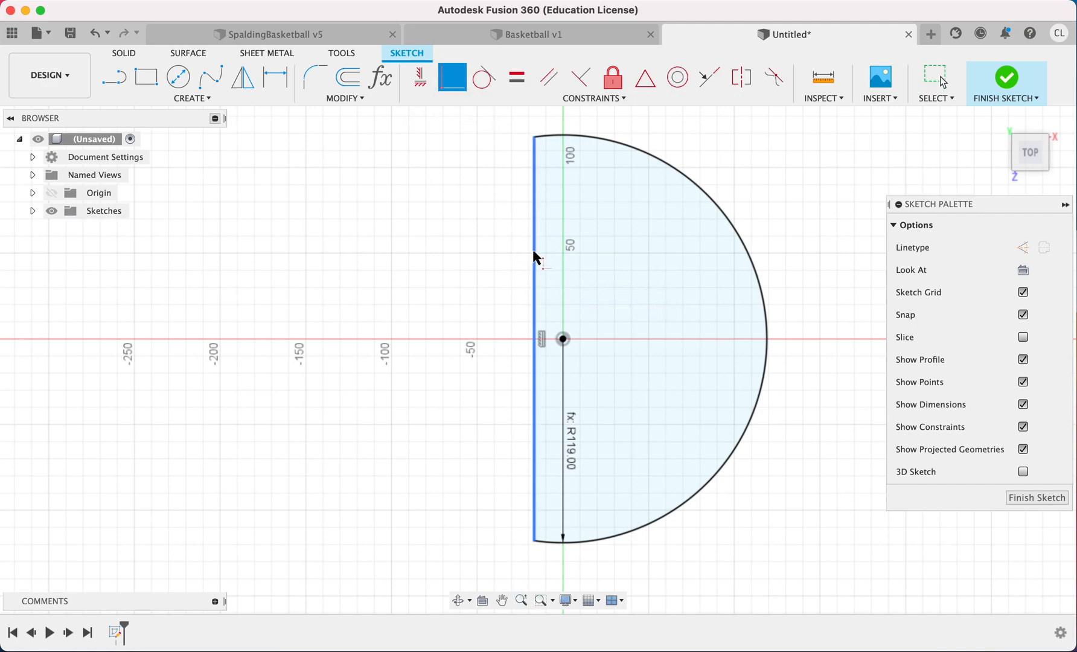
{"action": "left_click", "coordinate": [535, 258]}
{"action": "left_click", "coordinate": [566, 341]}
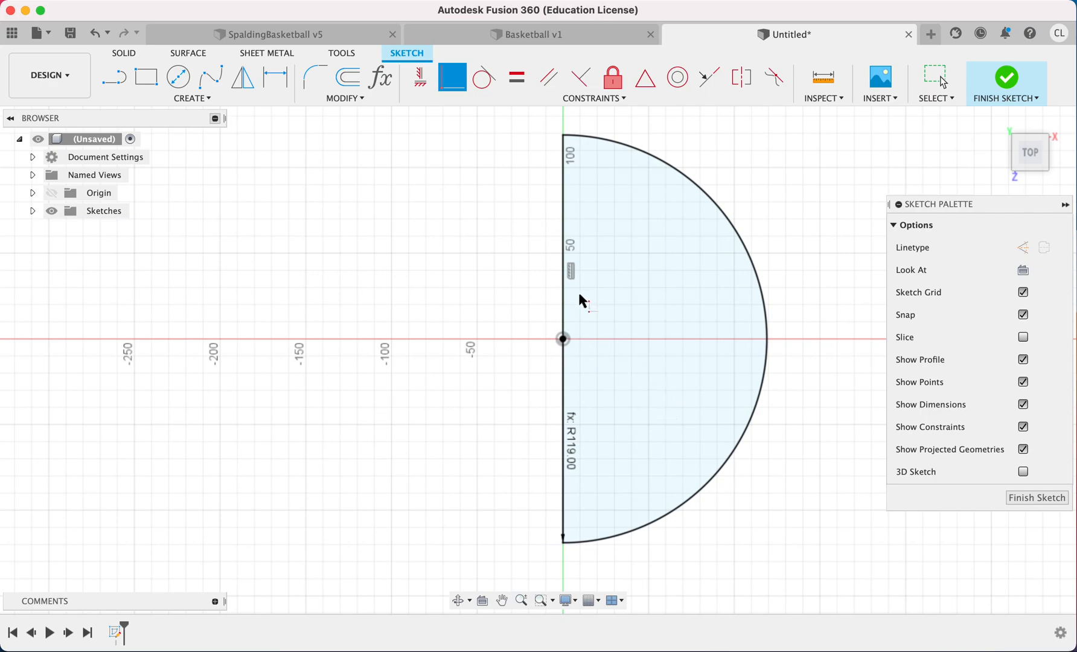
{"action": "key", "text": "Escape"}
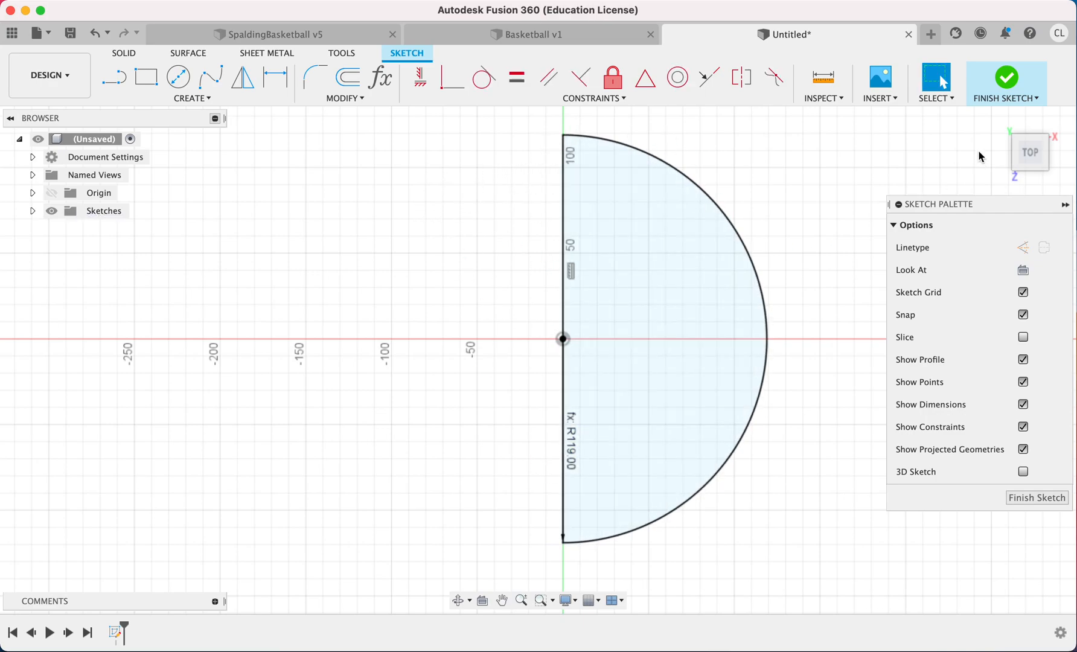
Finish the sketch and revolve the half-disc profile 360 degrees about its straight edge as a new body
{"action": "left_click", "coordinate": [1005, 89]}
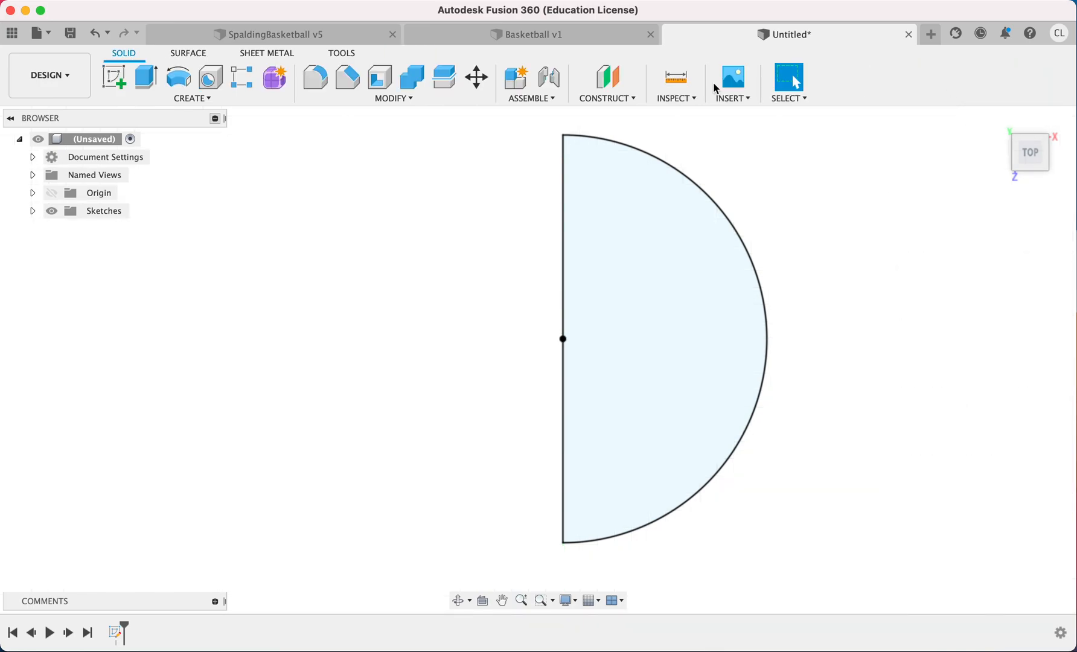
{"action": "left_click", "coordinate": [192, 98]}
{"action": "left_click", "coordinate": [133, 199]}
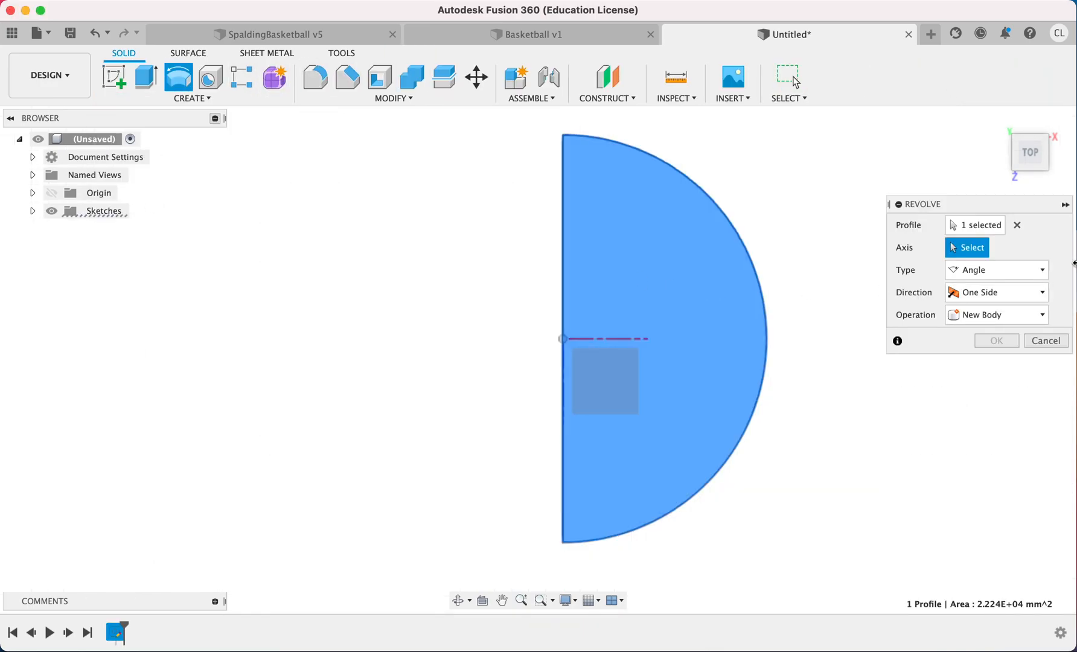
{"action": "left_click", "coordinate": [564, 260]}
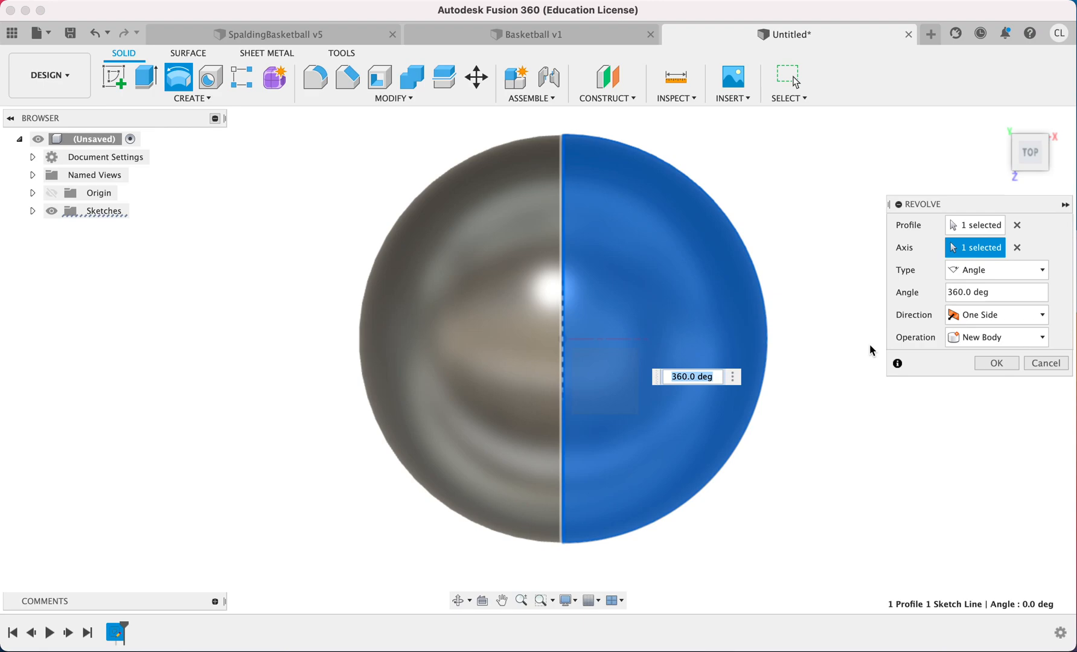
{"action": "left_click", "coordinate": [996, 363]}
Expand the Bodies and Sketches folders in the browser and start a new sketch on the front origin plane
{"action": "left_click_drag", "start_coordinate": [1028, 159], "coordinate": [993, 142]}
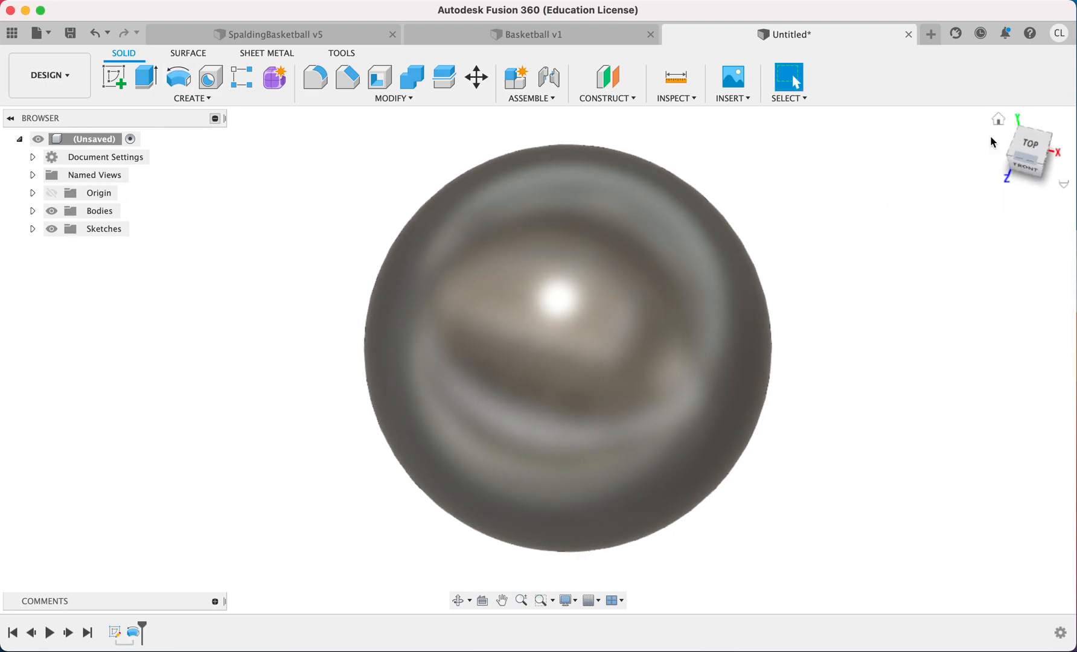
{"action": "left_click", "coordinate": [34, 211]}
{"action": "left_click", "coordinate": [33, 247]}
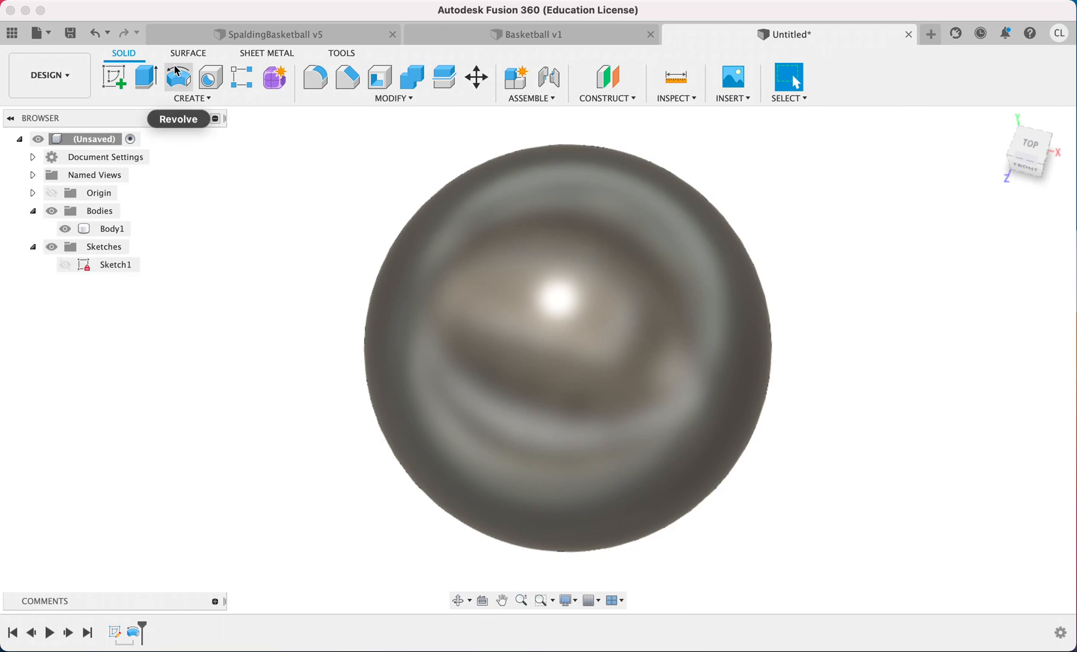
{"action": "left_click", "coordinate": [114, 77]}
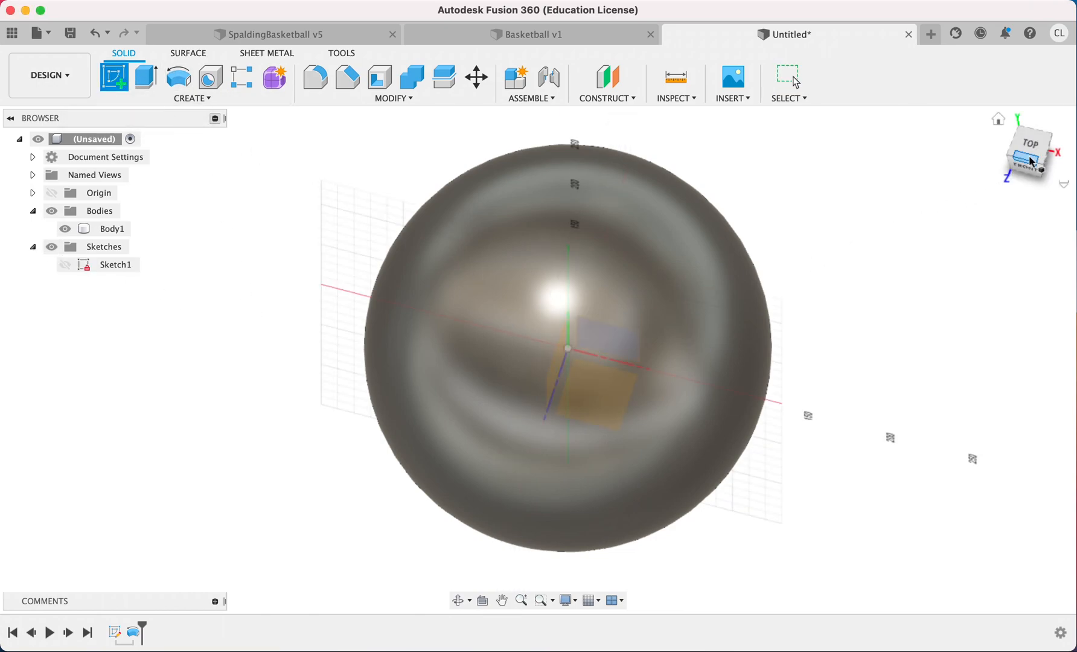
{"action": "left_click", "coordinate": [1029, 162]}
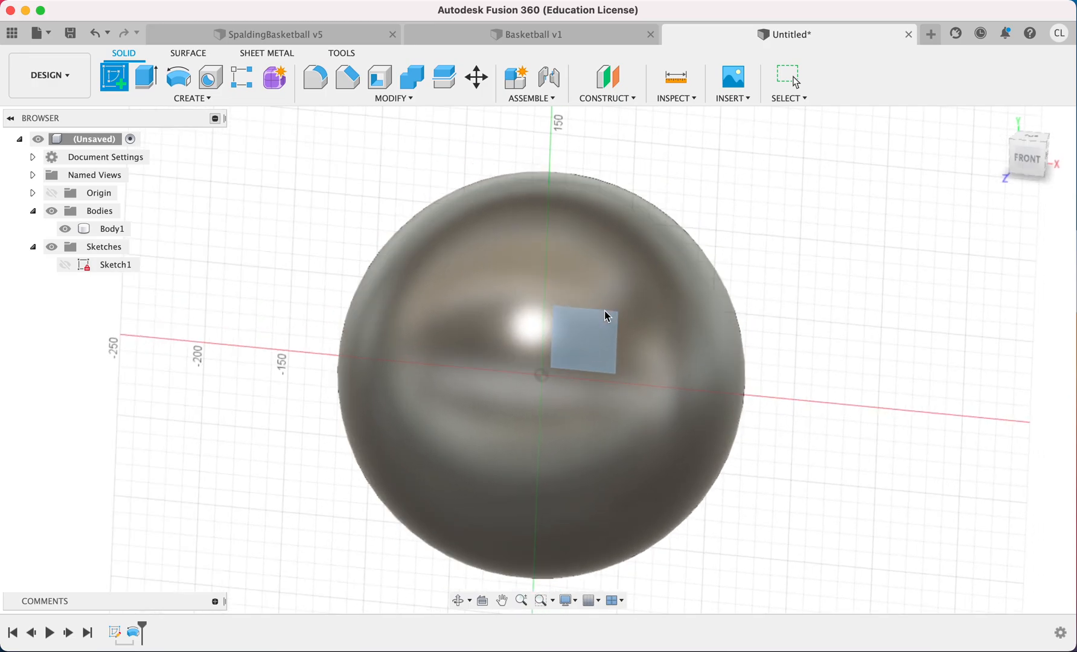
{"action": "left_click", "coordinate": [606, 315]}
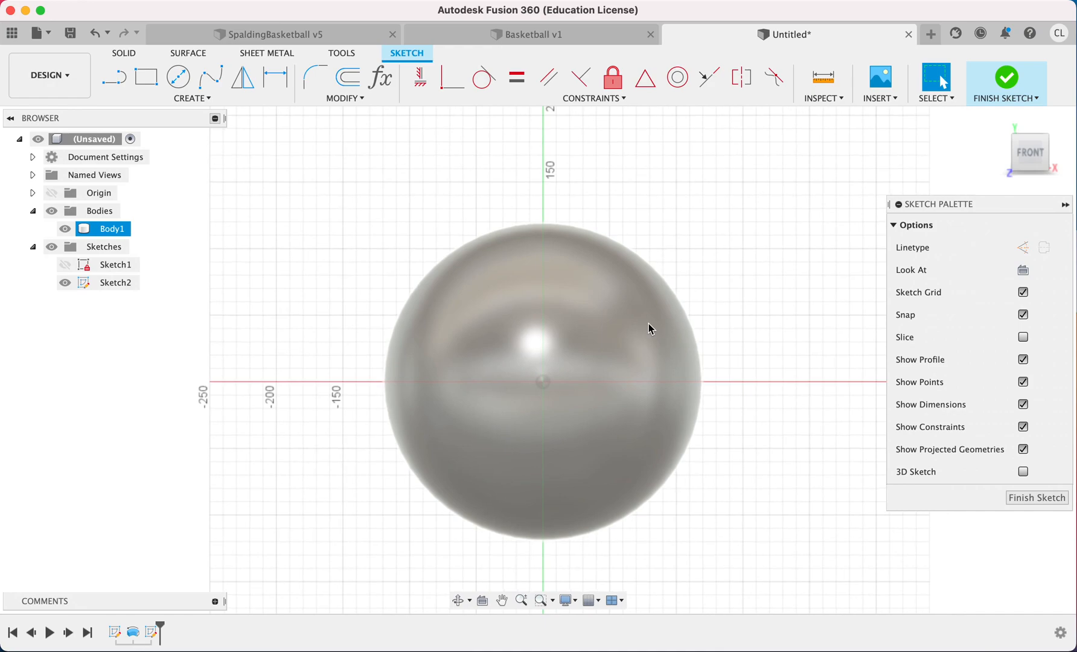
{"action": "left_click", "coordinate": [649, 327]}
Examine the reference balls in Basketball v1 and SpaldingBasketball v5, opening the latter's groove sketch, and return to the Untitled design
{"action": "left_click", "coordinate": [525, 38]}
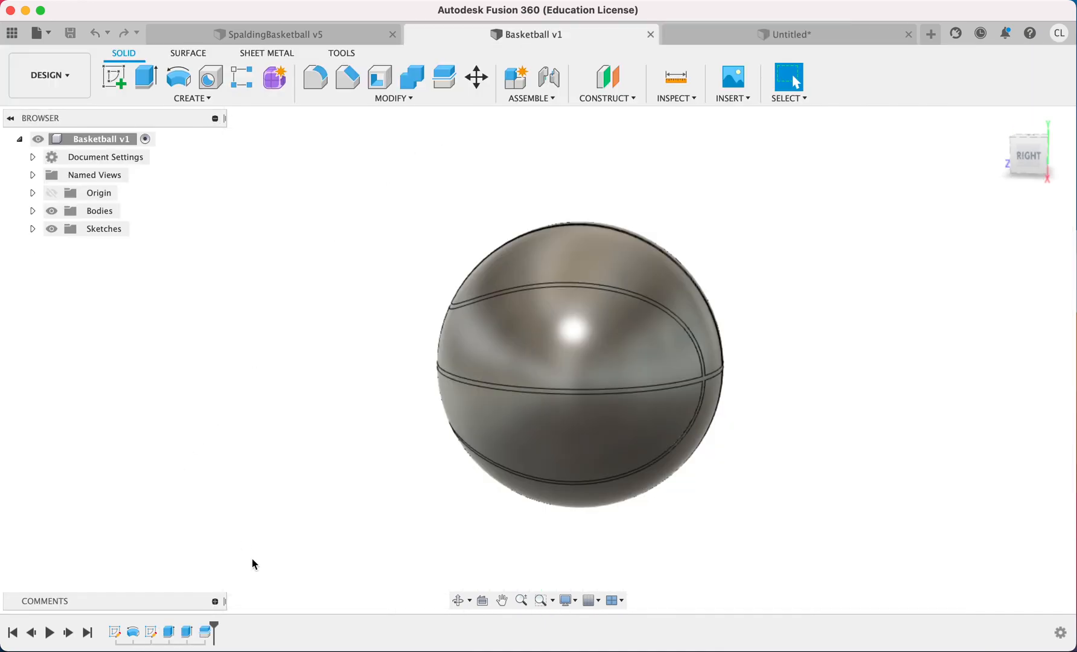
{"action": "left_click", "coordinate": [289, 34]}
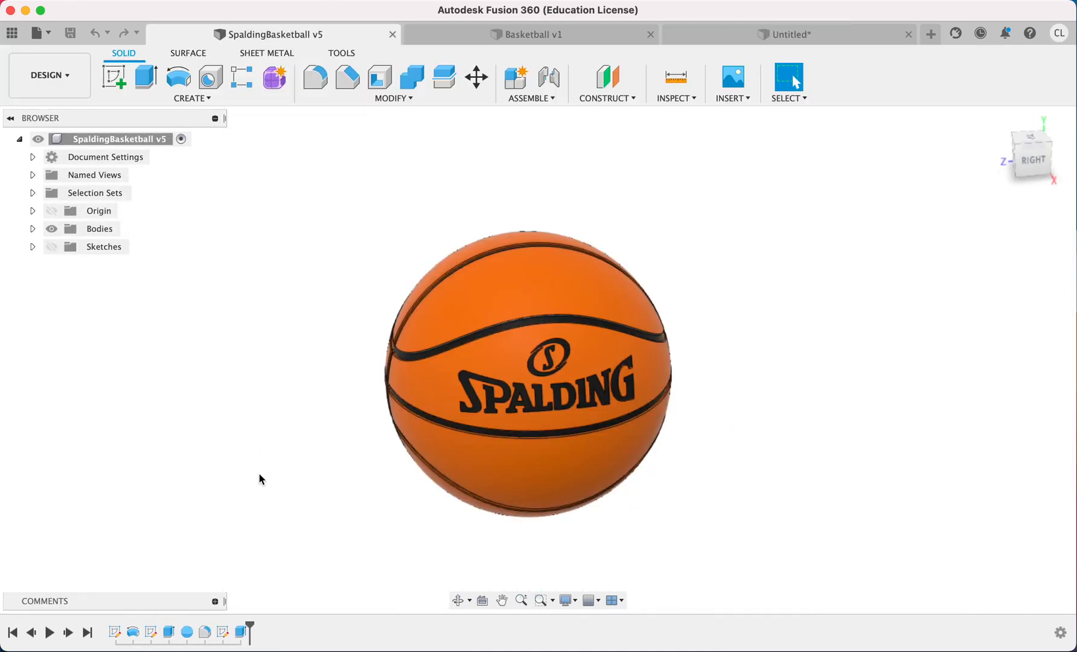
{"action": "double_click", "coordinate": [152, 634]}
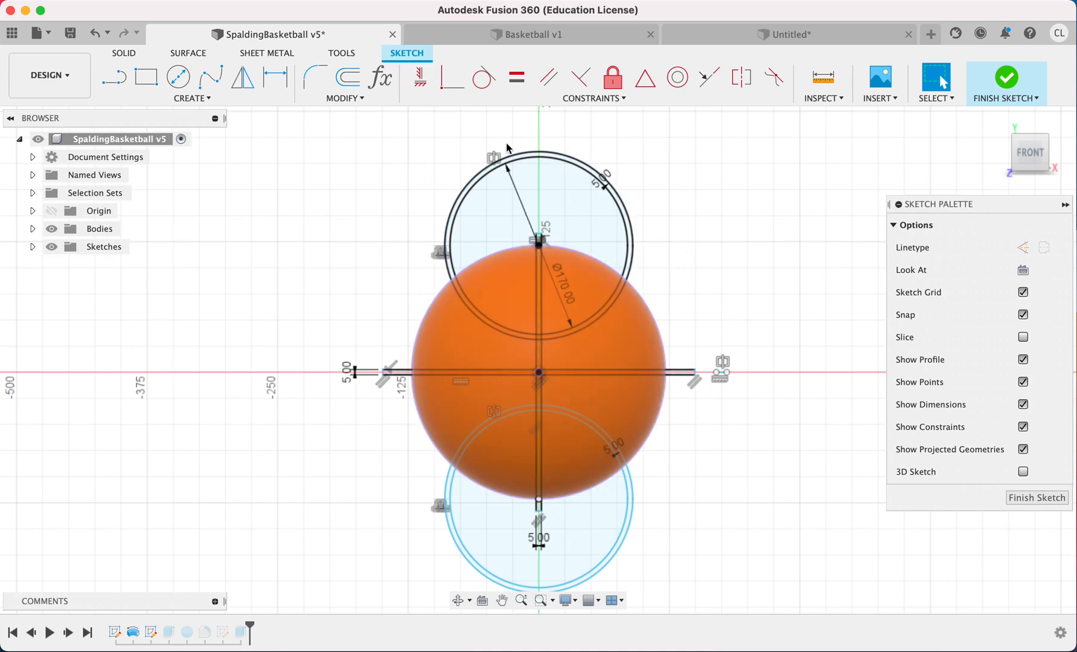
{"action": "left_click", "coordinate": [777, 39]}
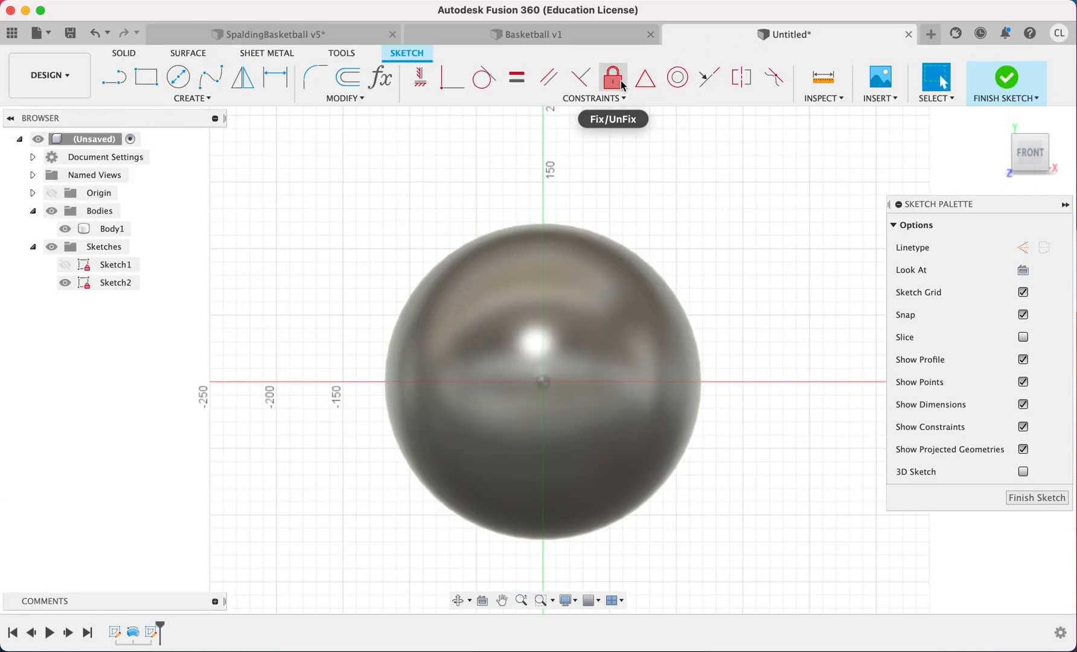
Look at the groove layout on the Basketball v1 model again from an angled view and return to the Untitled design
{"action": "scroll", "coordinate": [364, 252], "scroll_direction": "up", "scroll_amount": 2}
{"action": "scroll", "coordinate": [364, 246], "scroll_direction": "down", "scroll_amount": 2}
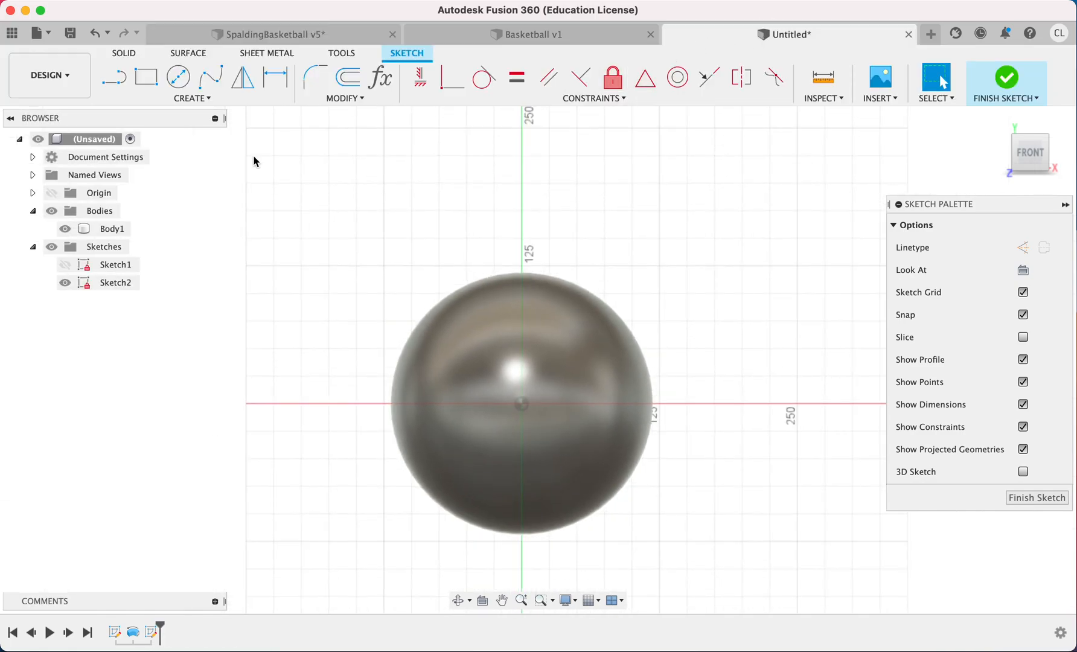
{"action": "left_click", "coordinate": [517, 37]}
{"action": "left_click", "coordinate": [1050, 159]}
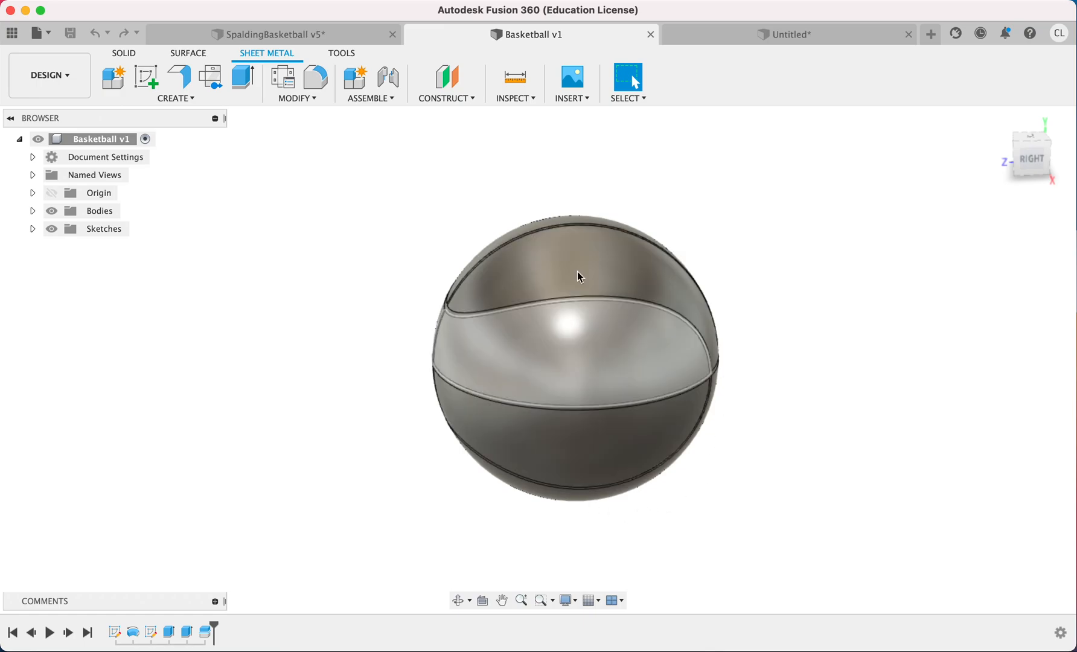
{"action": "left_click", "coordinate": [743, 35]}
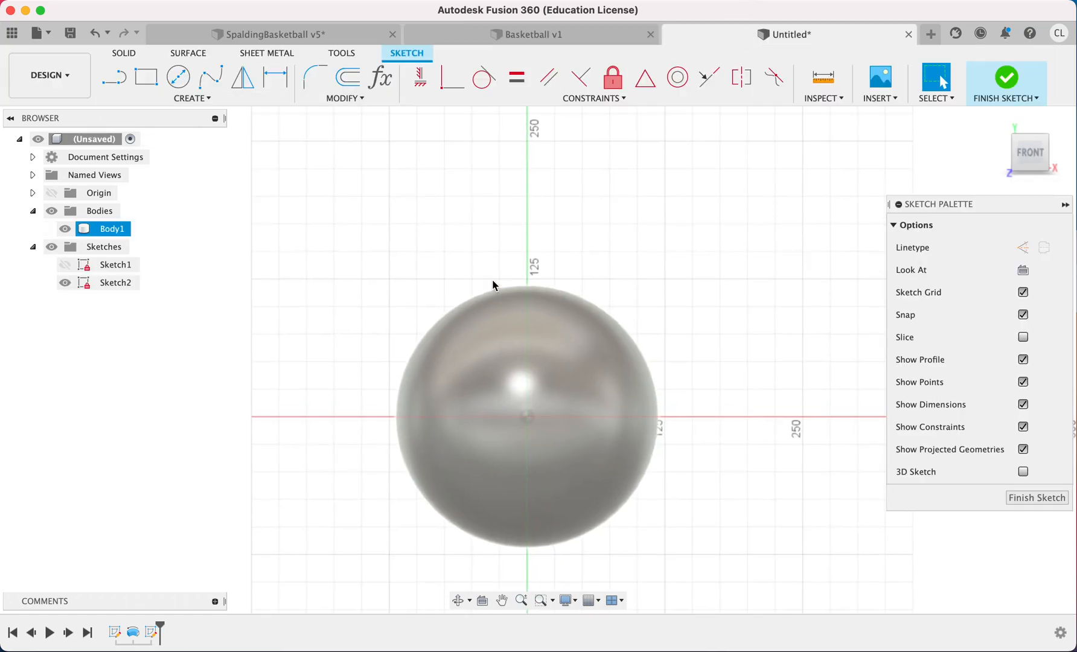
Sketch one circle above the sphere centred on the vertical axis and a second to its right near the horizontal axis
{"action": "key", "text": "c"}
{"action": "left_click", "coordinate": [527, 169]}
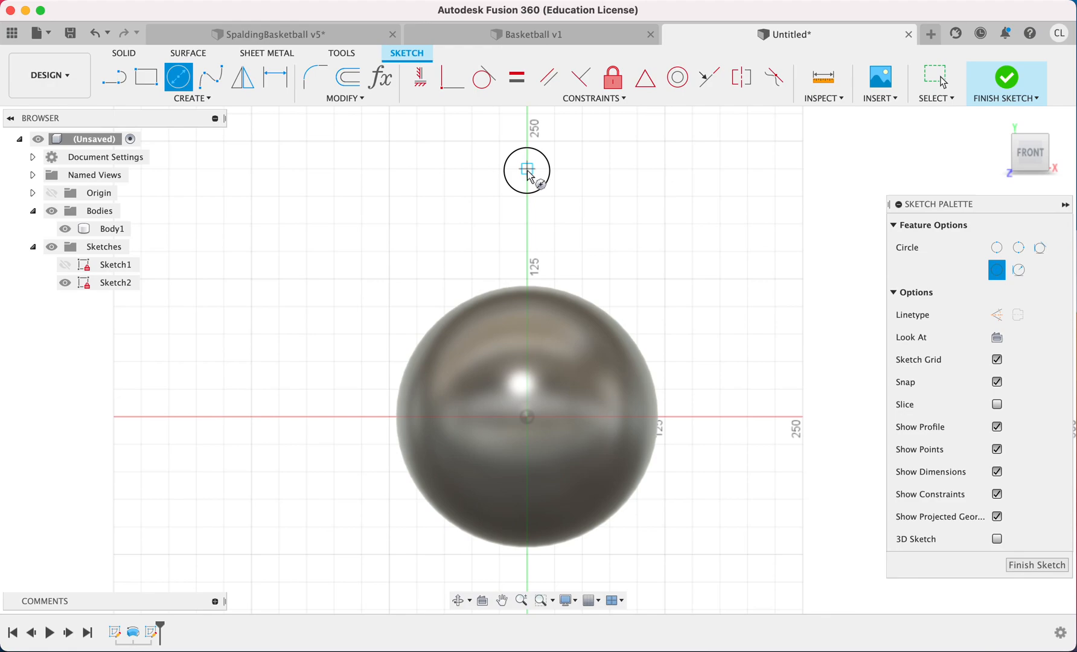
{"action": "left_click", "coordinate": [582, 260]}
{"action": "left_click", "coordinate": [789, 416]}
{"action": "left_click", "coordinate": [726, 291]}
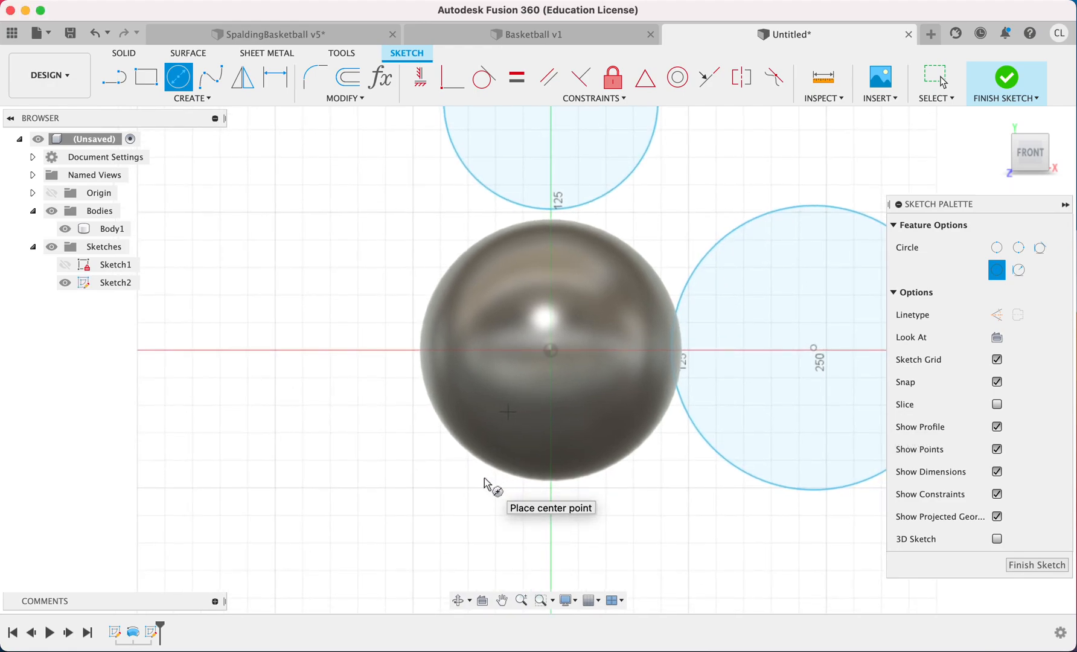
Sketch two more circles, one below the sphere and one to its left, centred near the axes, and leave the circle tool
{"action": "scroll", "coordinate": [484, 478], "scroll_direction": "down", "scroll_amount": 5}
{"action": "left_click", "coordinate": [569, 476]}
{"action": "left_click", "coordinate": [501, 472]}
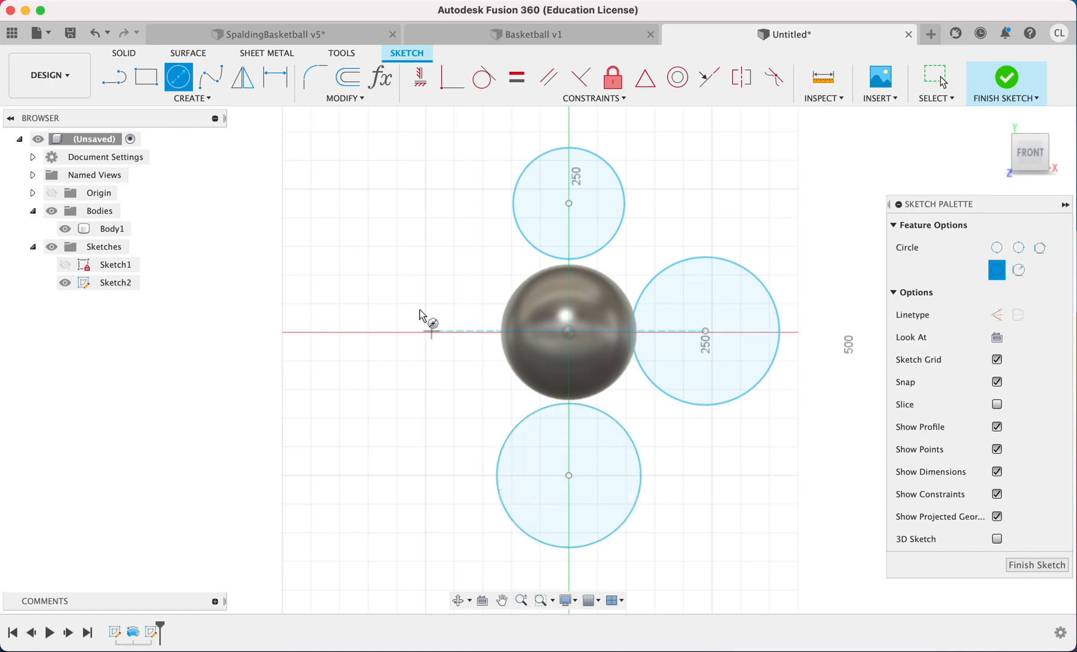
{"action": "left_click", "coordinate": [425, 331]}
{"action": "left_click", "coordinate": [421, 279]}
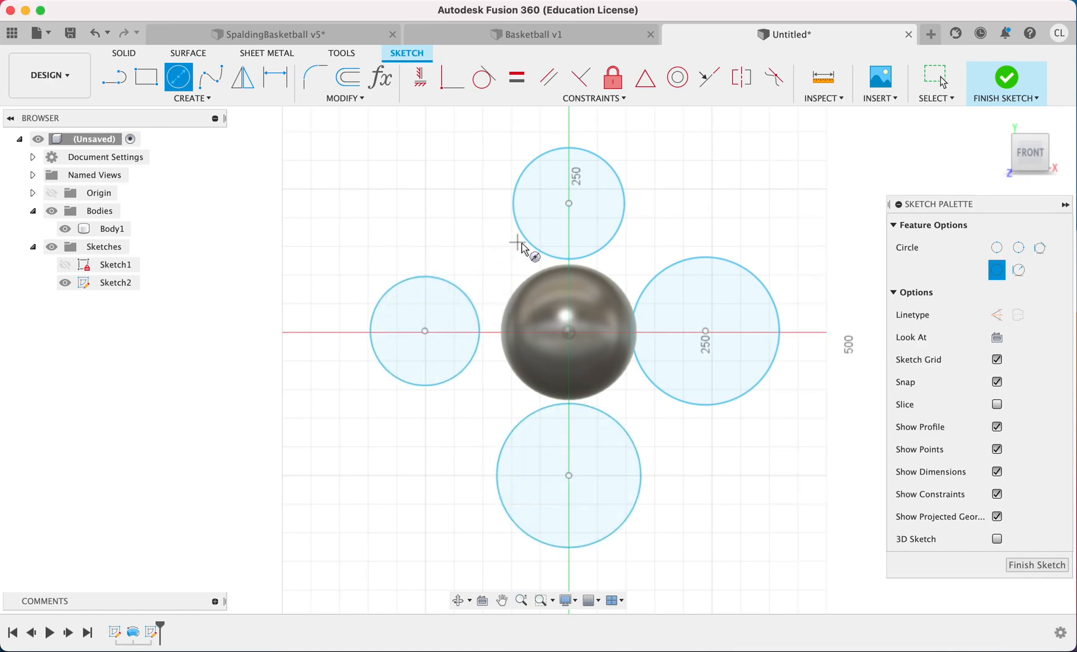
{"action": "key", "text": "Escape"}
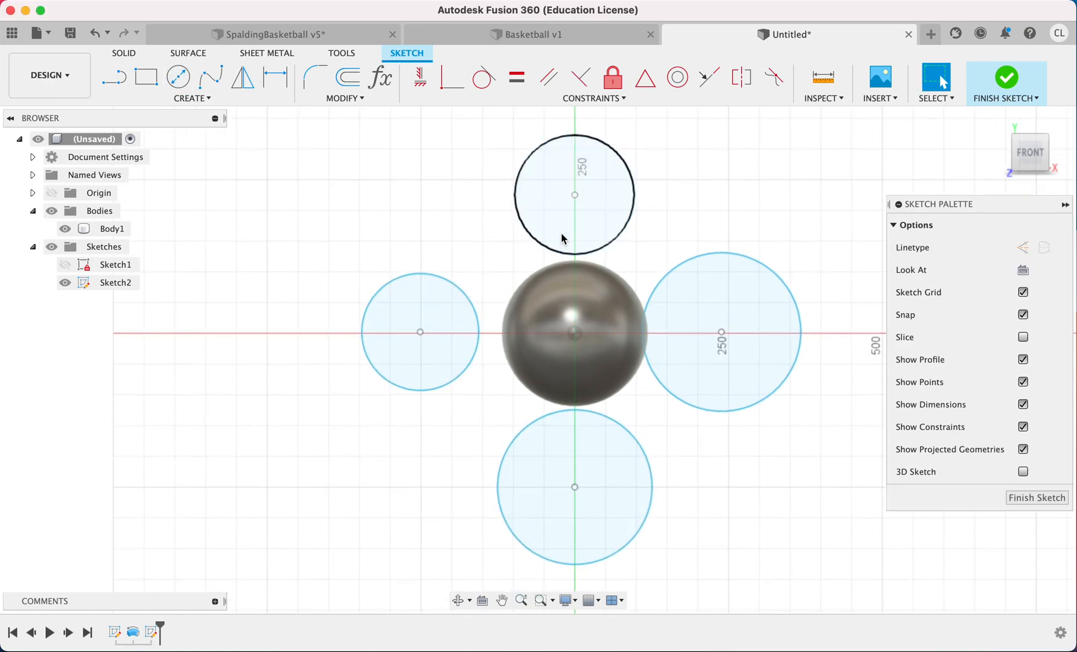
{"action": "left_click", "coordinate": [631, 269]}
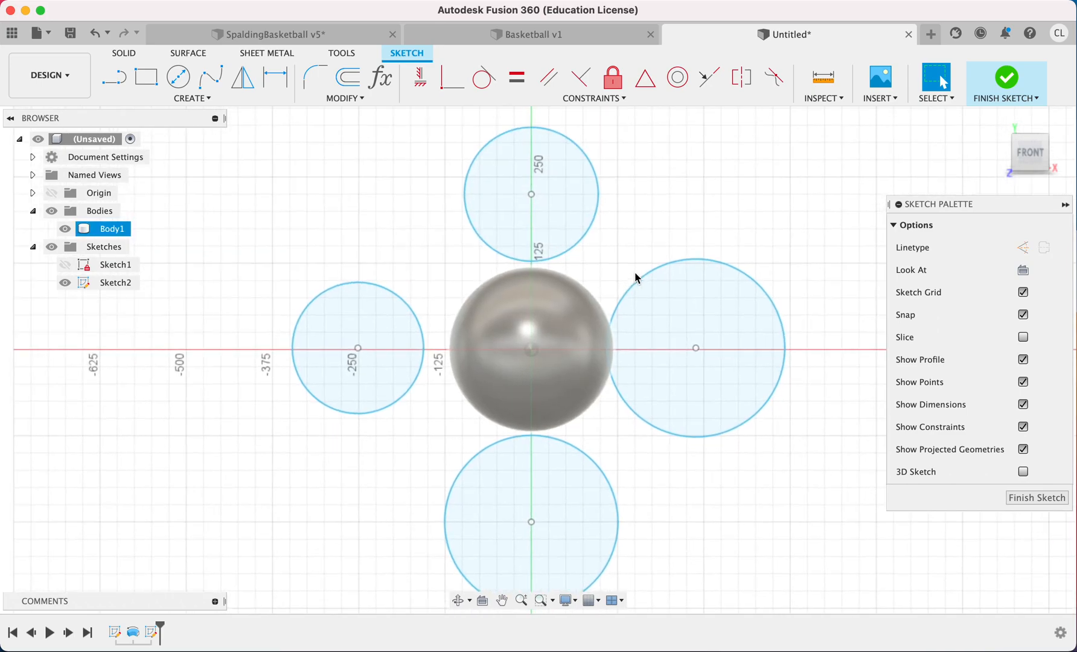
{"action": "left_click", "coordinate": [593, 277]}
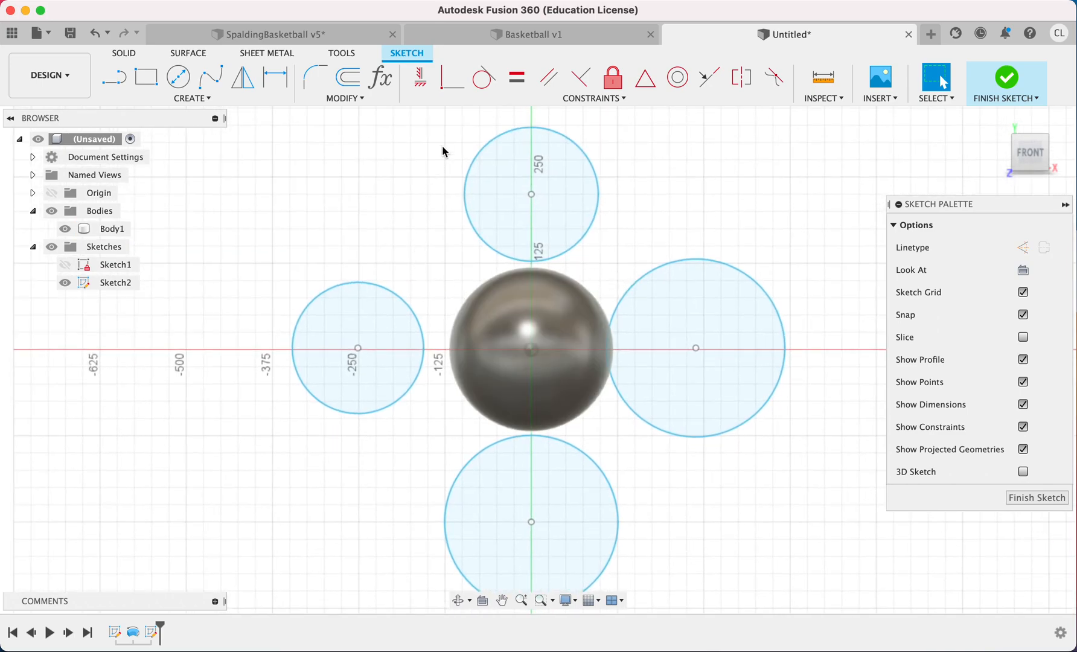
Apply equal constraints between the circle above the sphere and the left, right and lower circles
{"action": "left_click", "coordinate": [516, 76]}
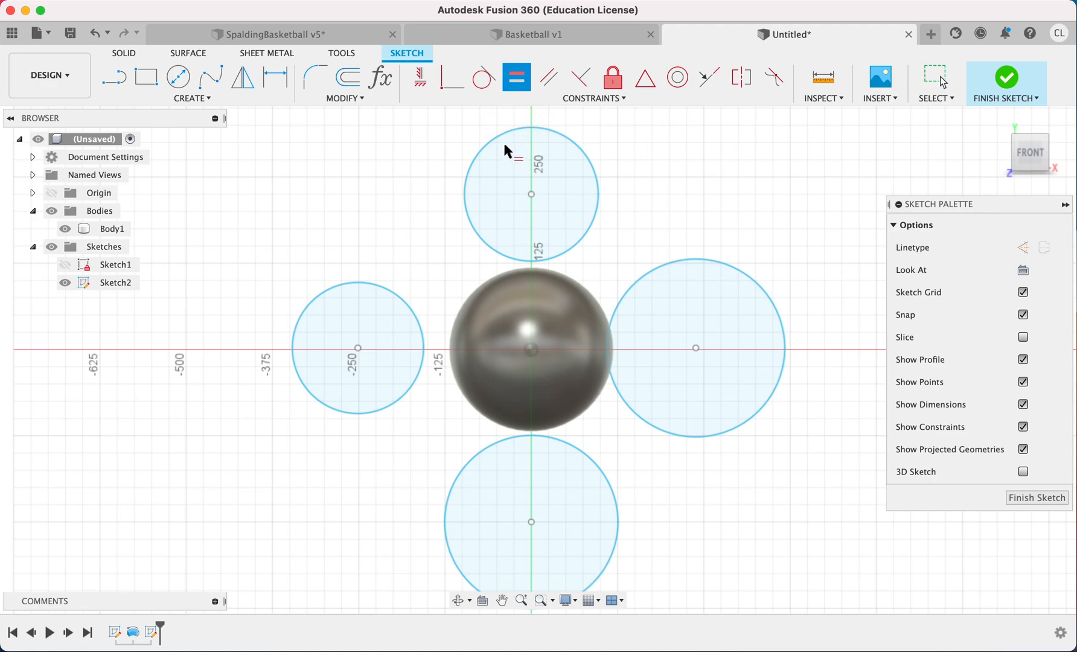
{"action": "left_click", "coordinate": [488, 148]}
{"action": "left_click", "coordinate": [372, 280]}
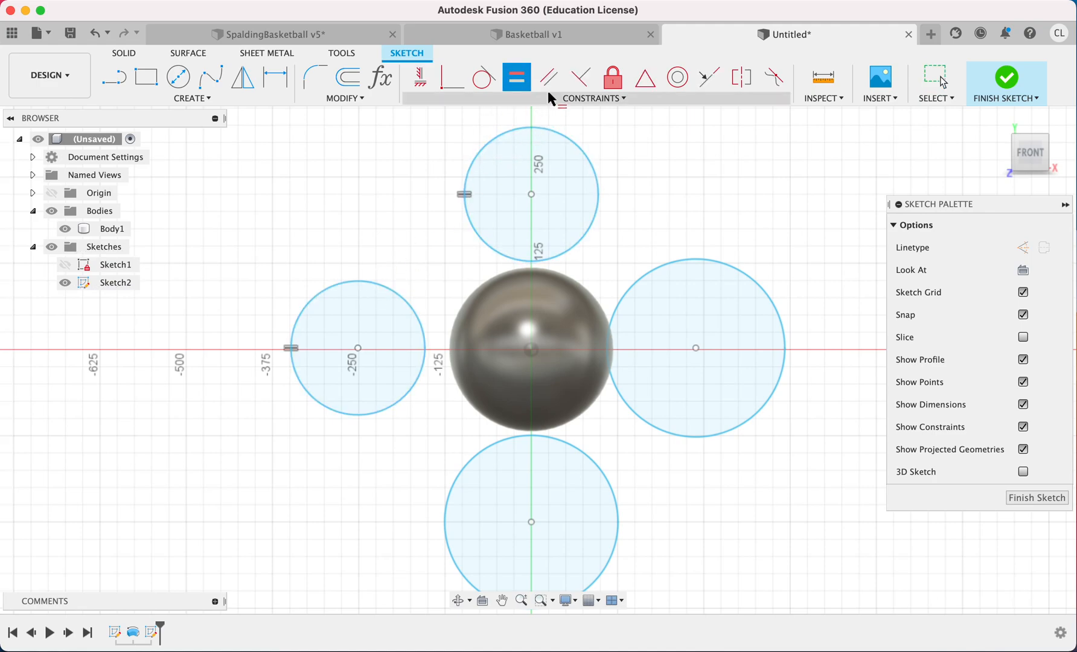
{"action": "left_click", "coordinate": [551, 133]}
{"action": "left_click", "coordinate": [686, 260]}
{"action": "left_click", "coordinate": [595, 211]}
{"action": "left_click", "coordinate": [584, 451]}
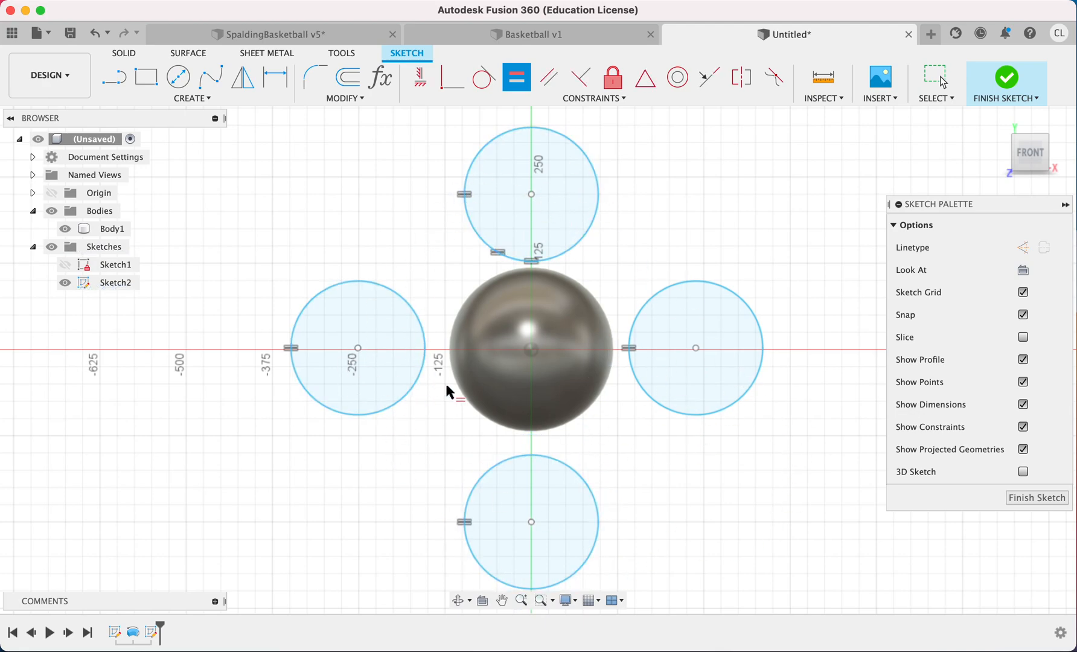
{"action": "key", "text": "Escape"}
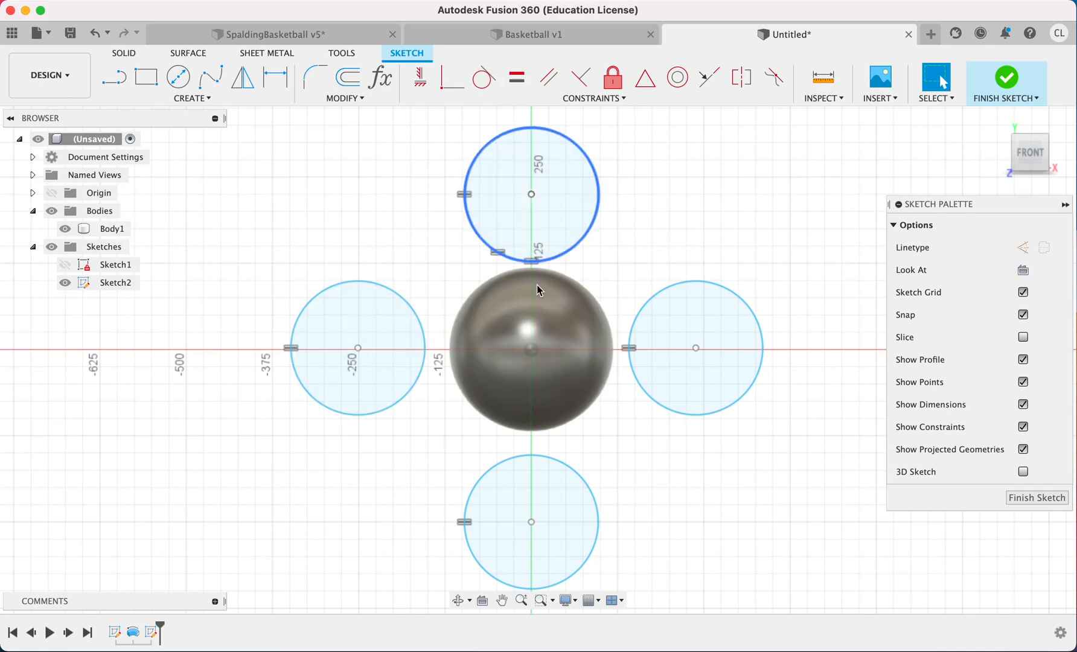
Draw a vertical line from the upper circle's centre to the sphere's centre and convert it to construction geometry
{"action": "left_click", "coordinate": [528, 313]}
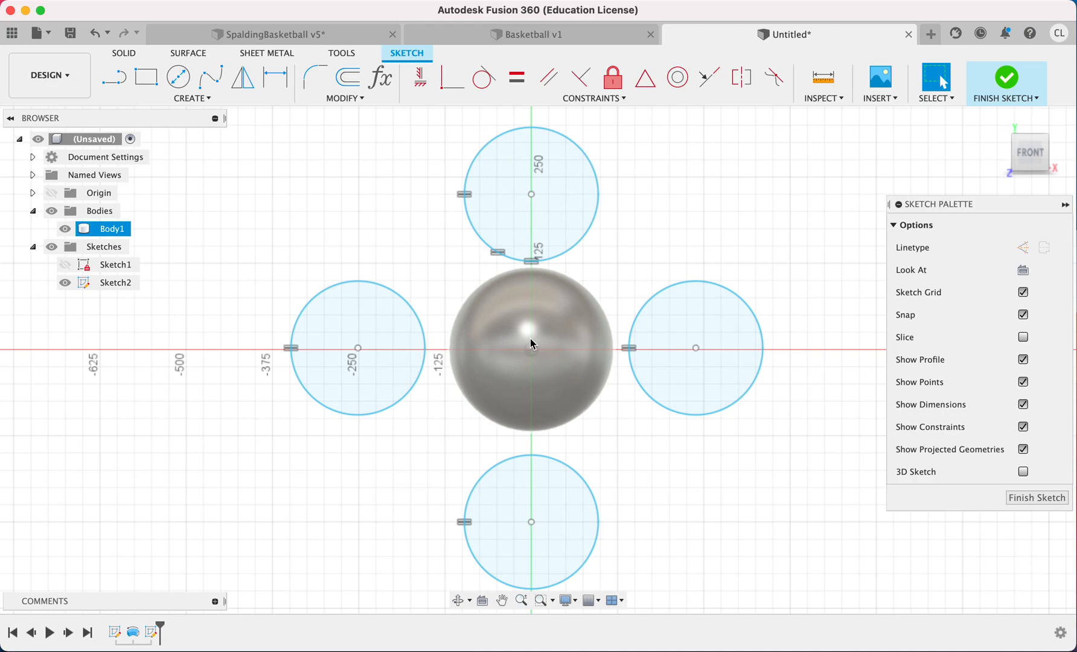
{"action": "key", "text": "l"}
{"action": "left_click", "coordinate": [531, 194]}
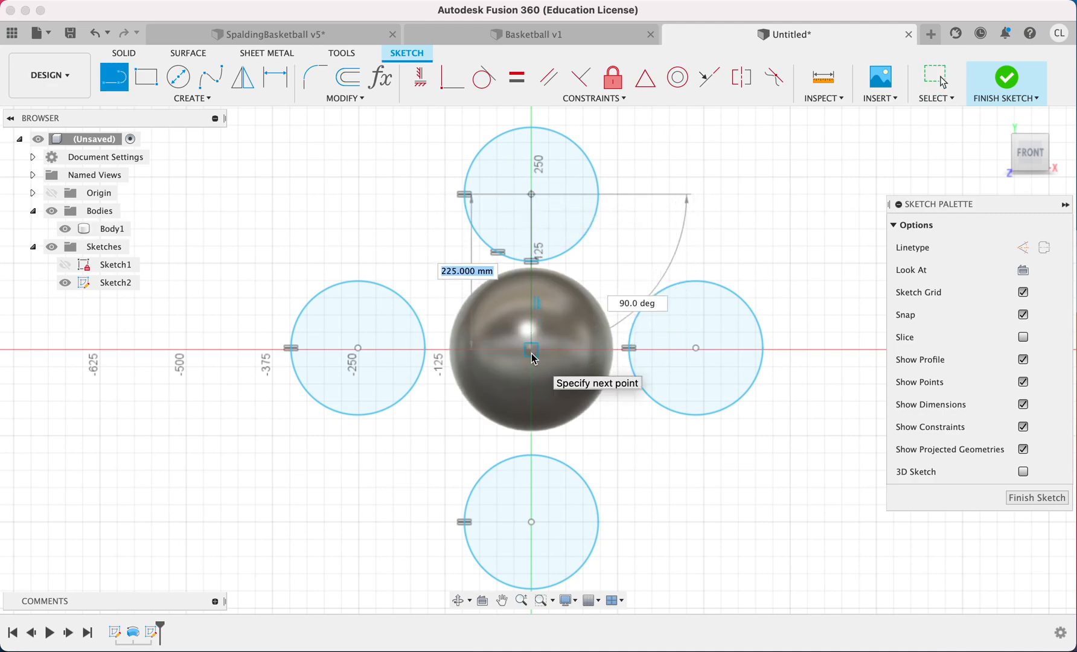
{"action": "left_click", "coordinate": [532, 351]}
{"action": "key", "text": "Escape"}
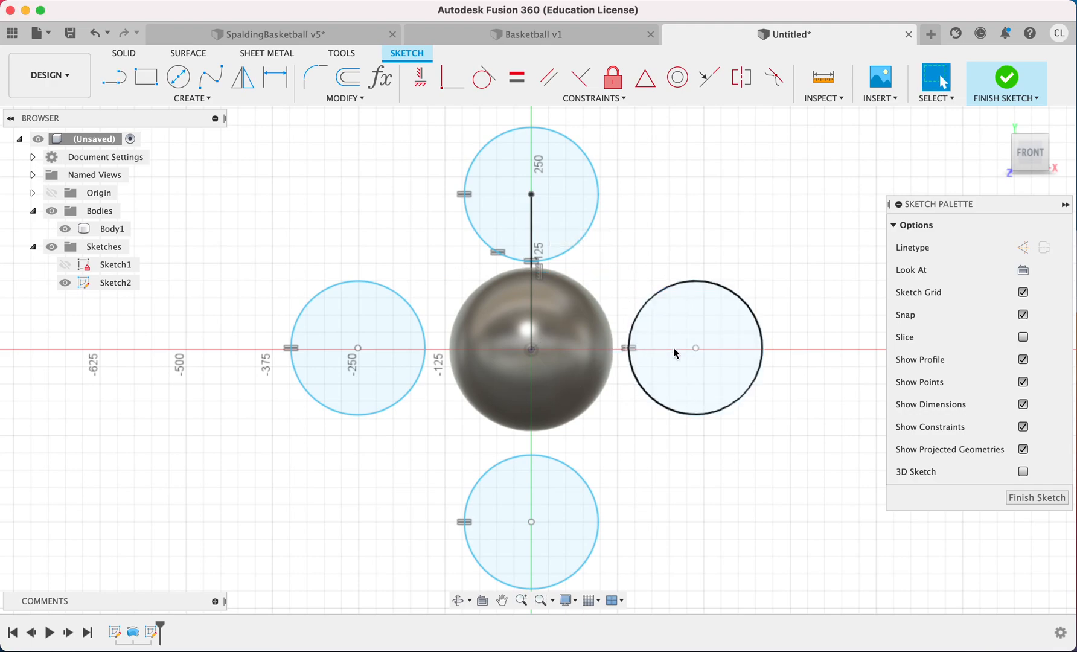
{"action": "left_click", "coordinate": [533, 229]}
{"action": "key", "text": "x"}
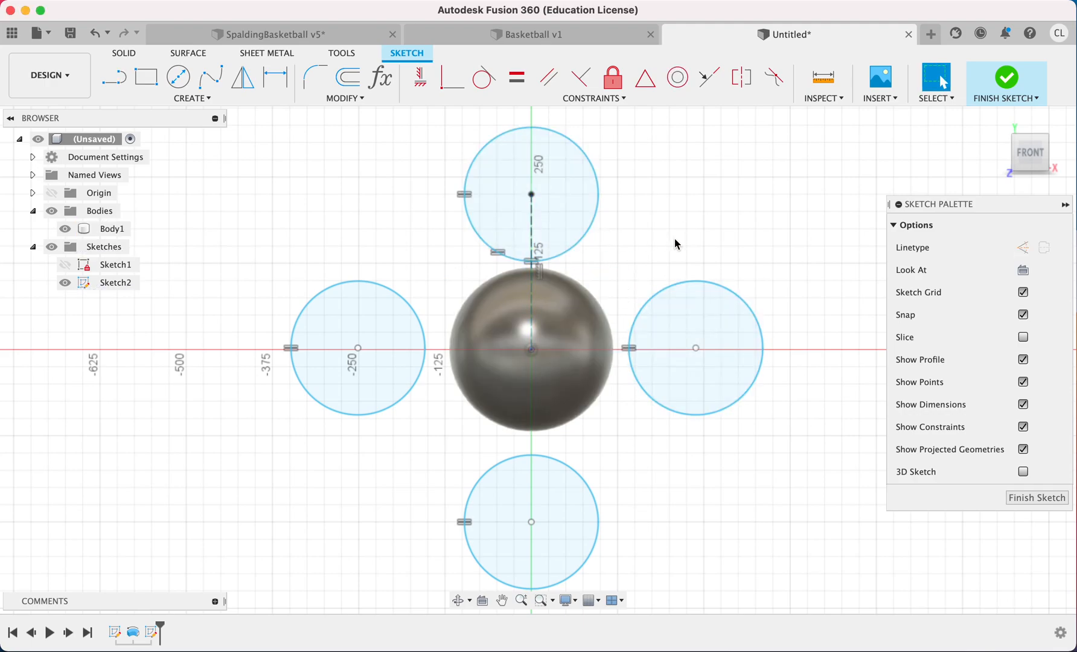
Convert the upper, right, lower and left circles to construction geometry
{"action": "left_click", "coordinate": [597, 202]}
{"action": "key", "text": "x"}
{"action": "left_click", "coordinate": [676, 288]}
{"action": "key", "text": "x"}
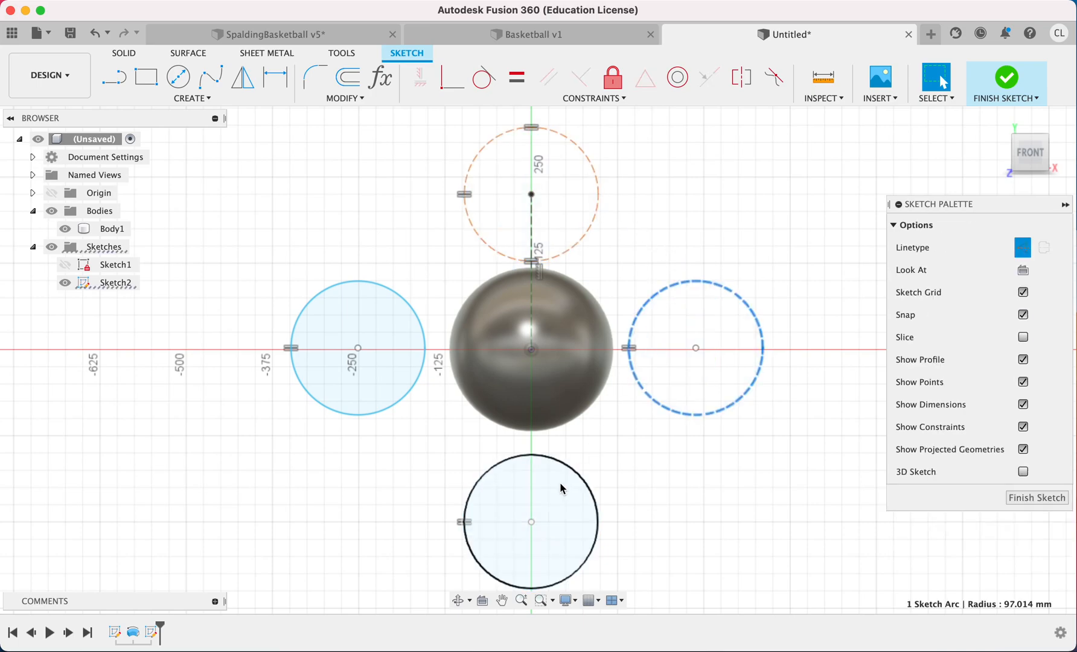
{"action": "left_click", "coordinate": [555, 460]}
{"action": "key", "text": "x"}
{"action": "left_click", "coordinate": [420, 348]}
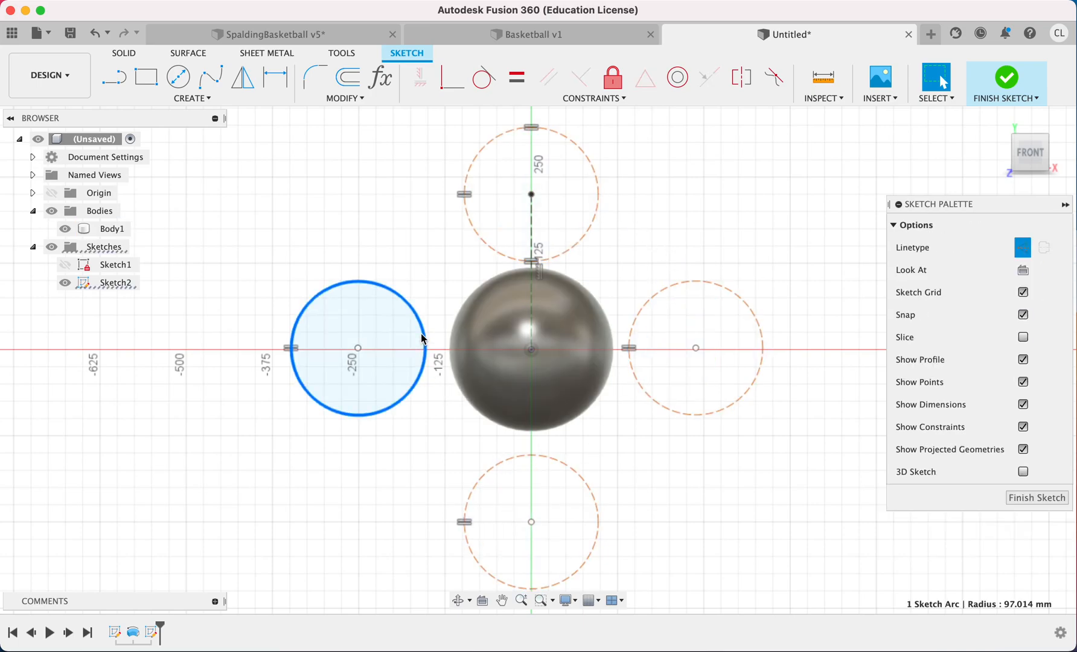
{"action": "key", "text": "x"}
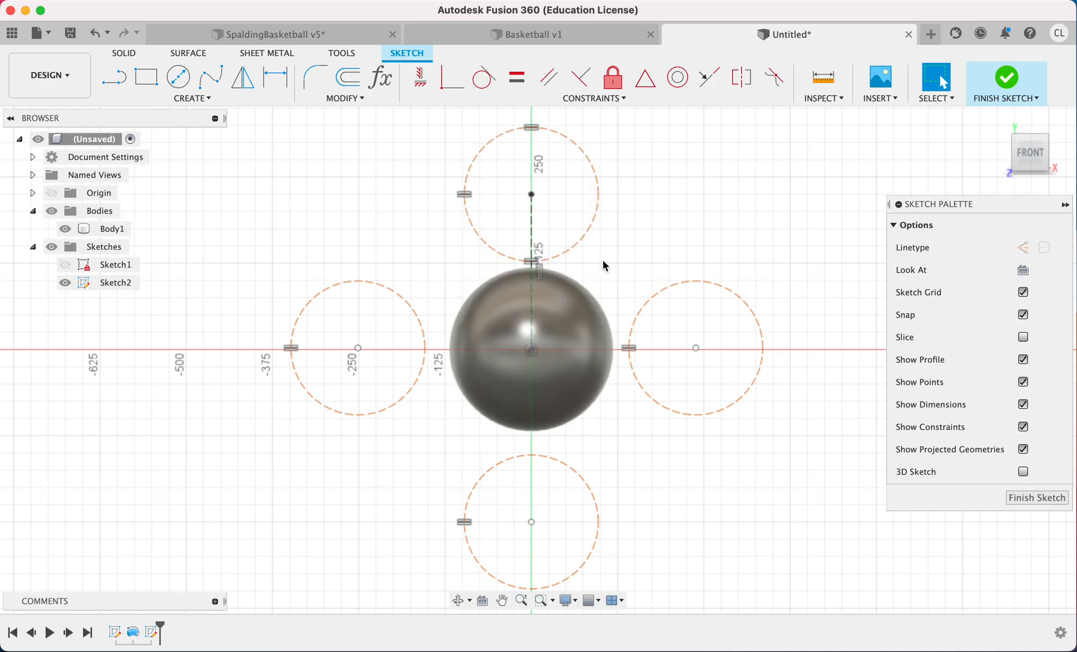
Draw a line from the sphere's centre to the right circle's centre
{"action": "left_click", "coordinate": [513, 295]}
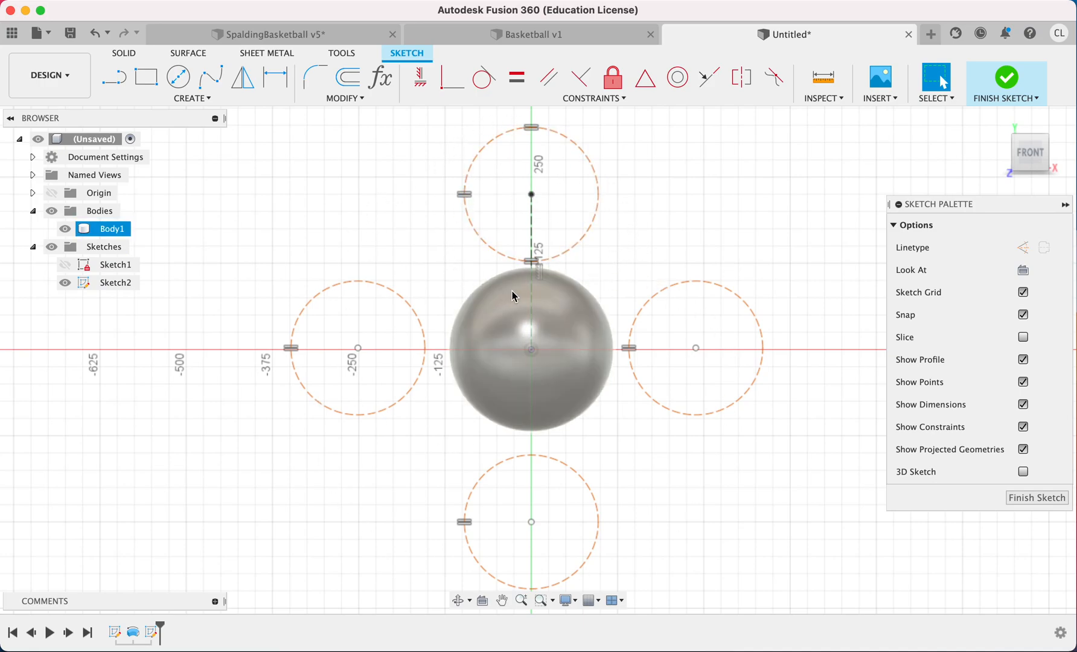
{"action": "key", "text": "l"}
{"action": "left_click", "coordinate": [531, 349]}
{"action": "left_click", "coordinate": [696, 347]}
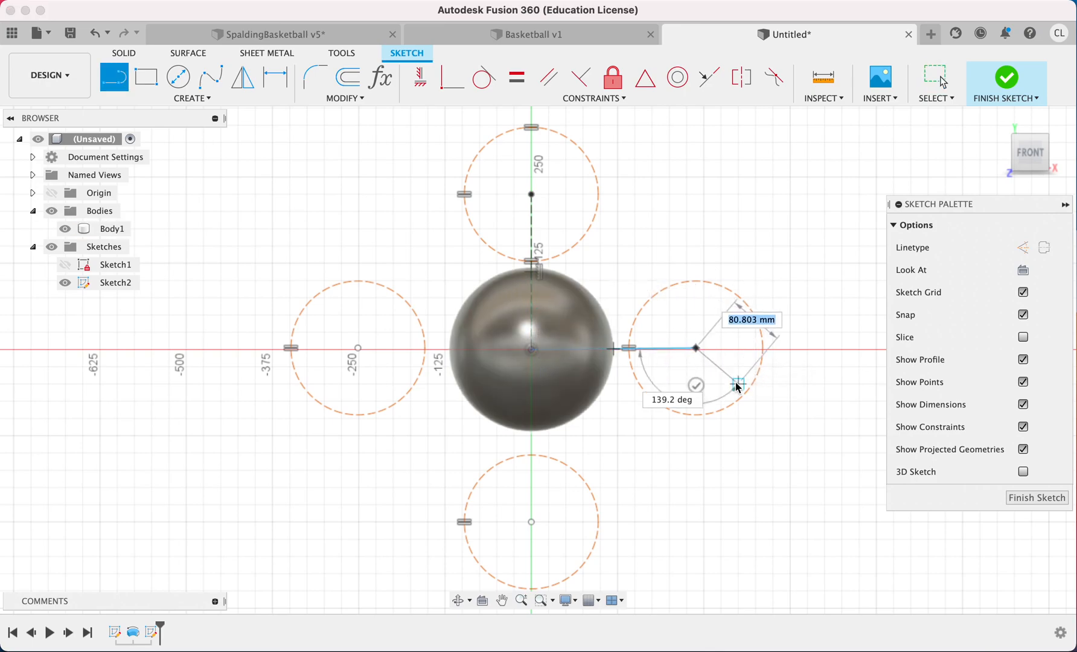
{"action": "key", "text": "Escape"}
Constrain the line to the right circle's centre horizontal and convert it to construction geometry
{"action": "left_click", "coordinate": [670, 351]}
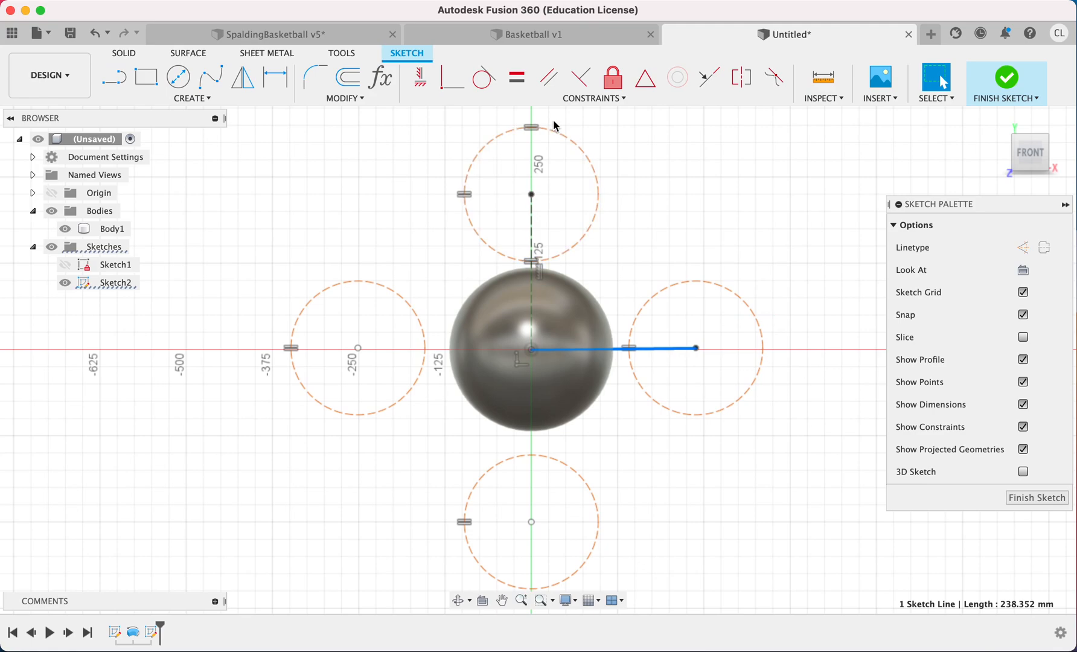
{"action": "left_click", "coordinate": [421, 77]}
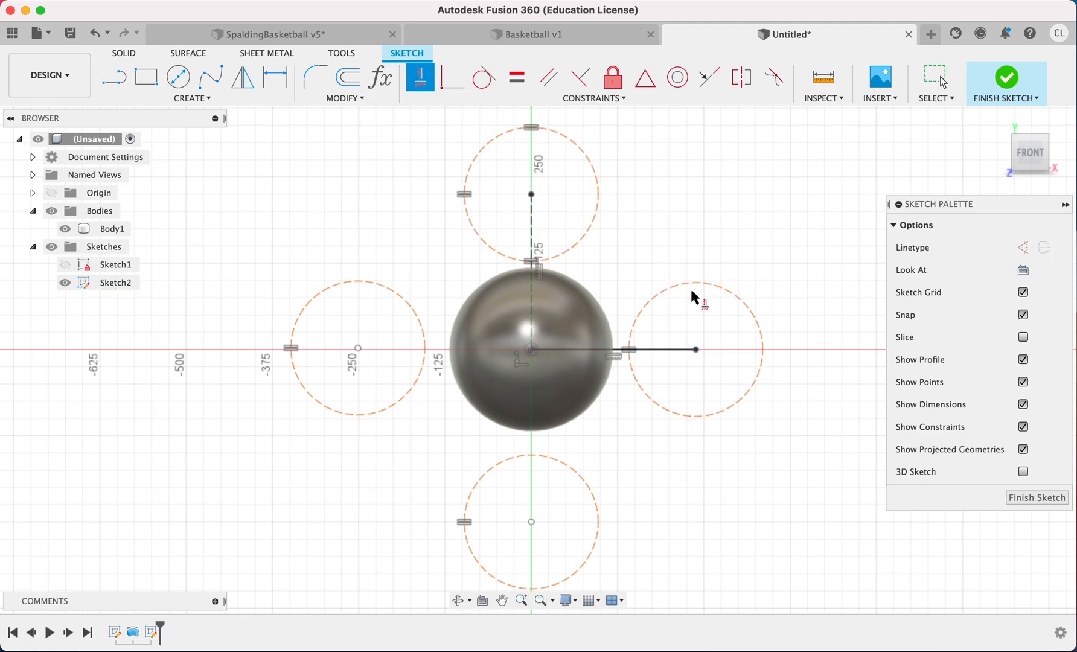
{"action": "left_click", "coordinate": [657, 350]}
{"action": "key", "text": "Escape"}
{"action": "left_click", "coordinate": [657, 351]}
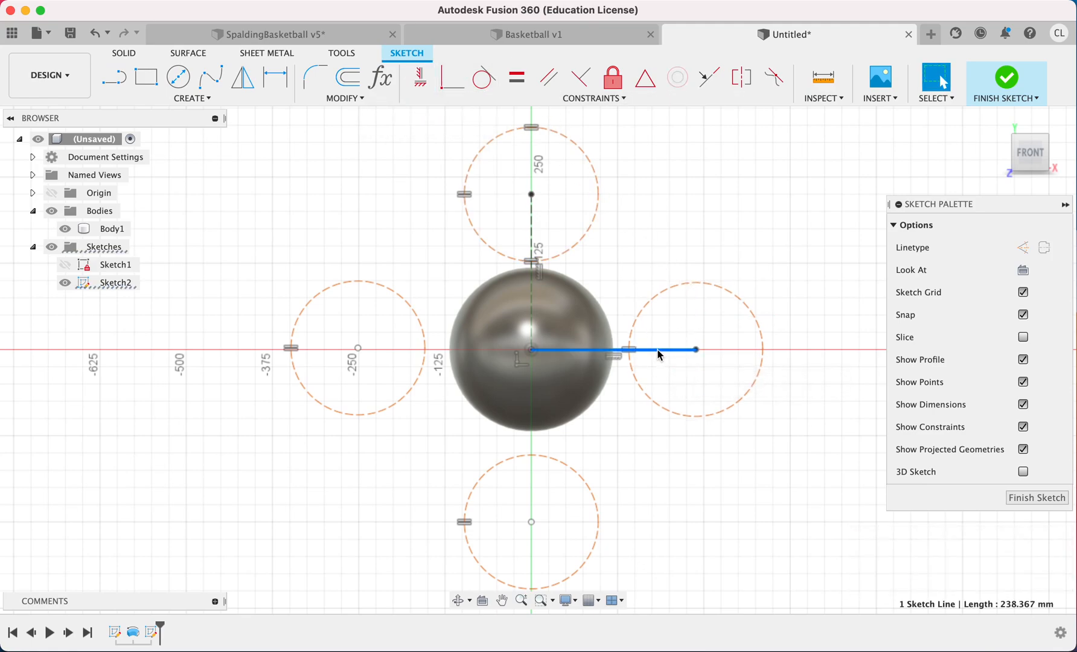
{"action": "key", "text": "x"}
{"action": "key", "text": "Escape"}
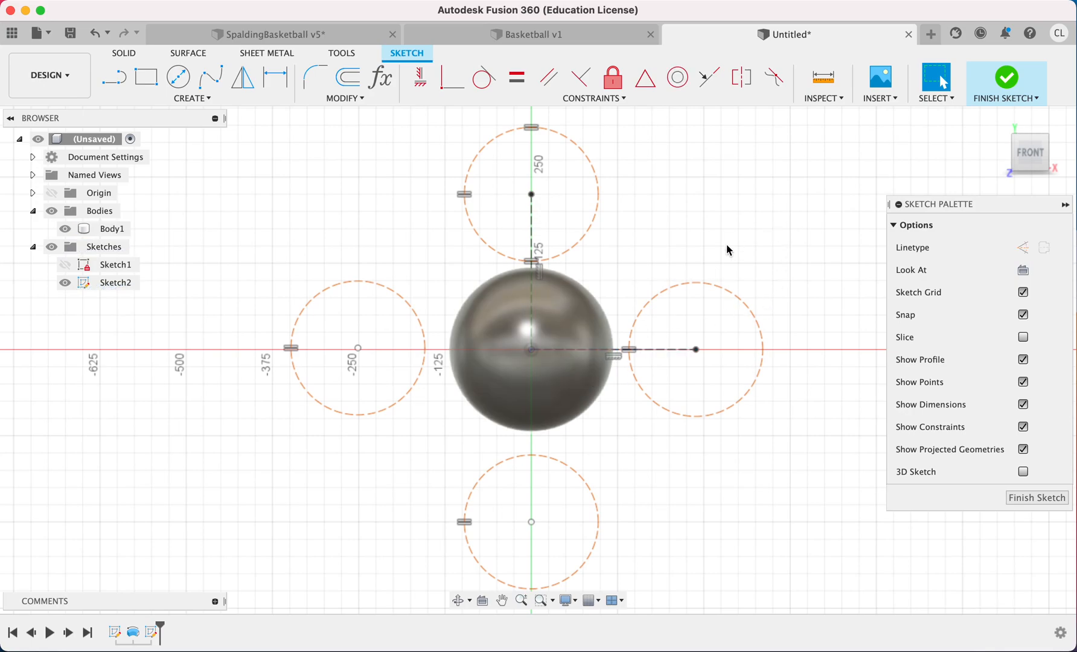
Draw construction lines from the sphere's centre to the centres of the lower and left circles
{"action": "key", "text": "l"}
{"action": "left_click", "coordinate": [531, 350]}
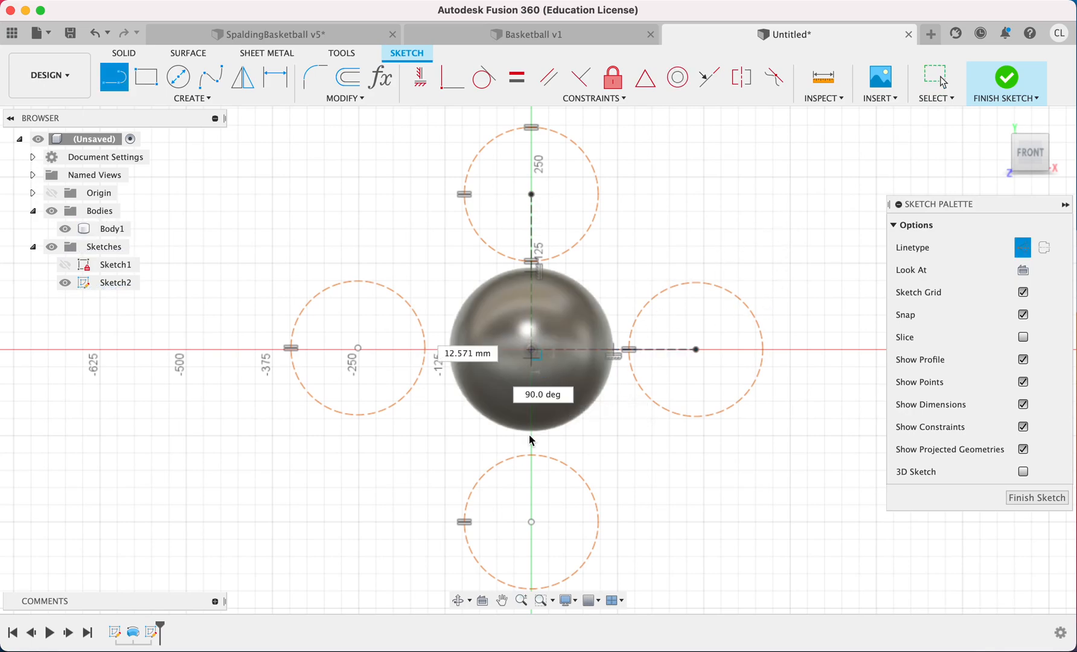
{"action": "left_click", "coordinate": [531, 521]}
{"action": "key", "text": "Escape"}
{"action": "key", "text": "l"}
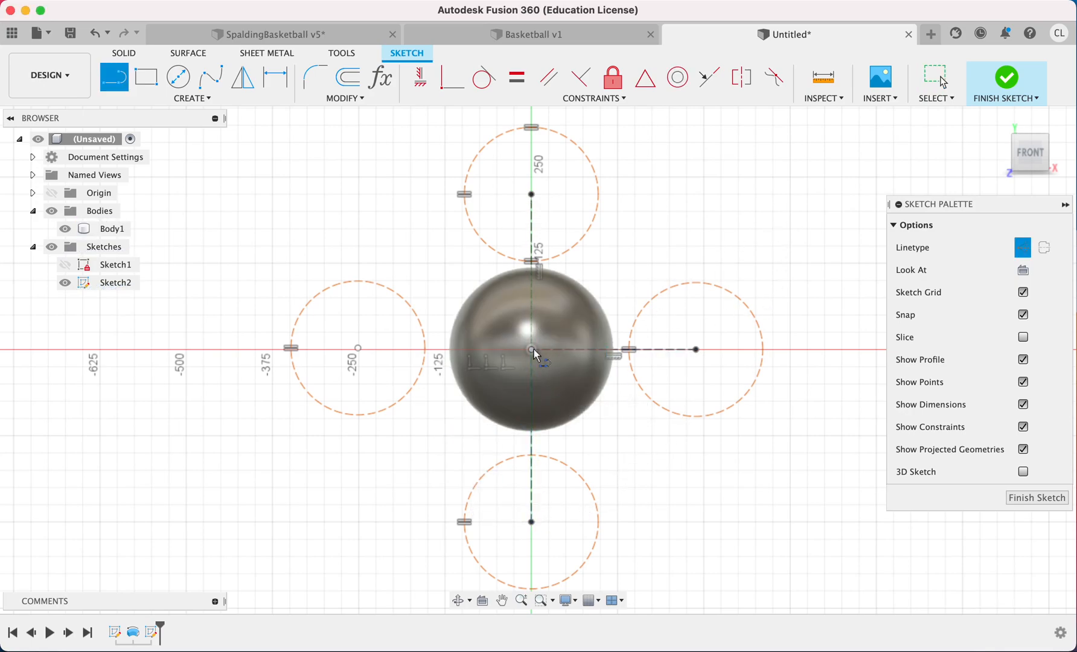
{"action": "left_click", "coordinate": [531, 349]}
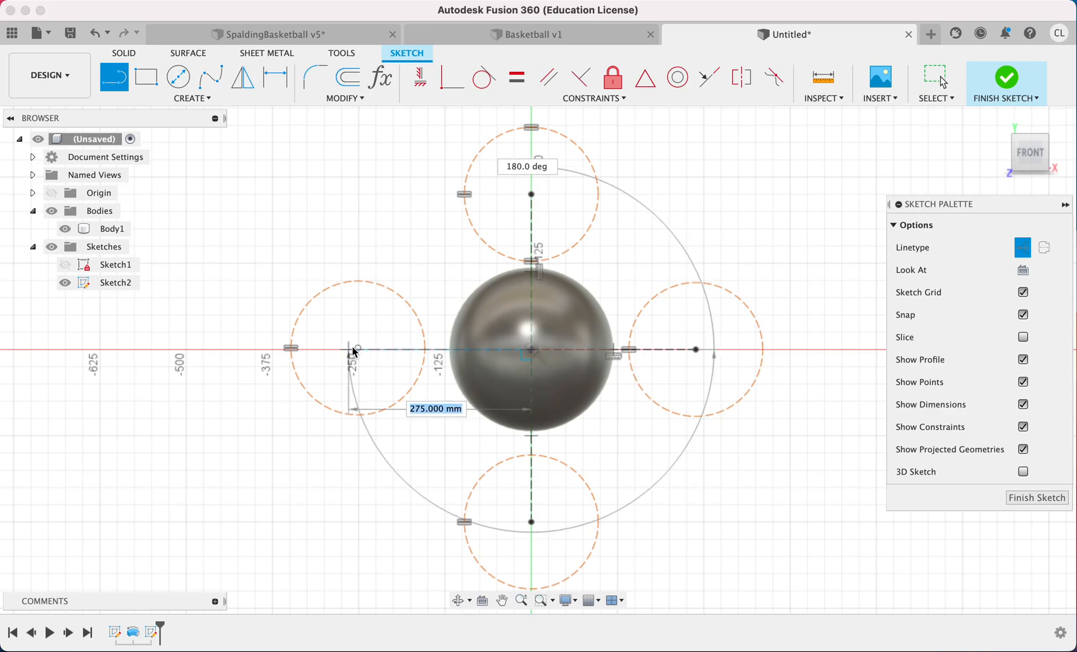
{"action": "left_click", "coordinate": [358, 349]}
{"action": "key", "text": "Escape"}
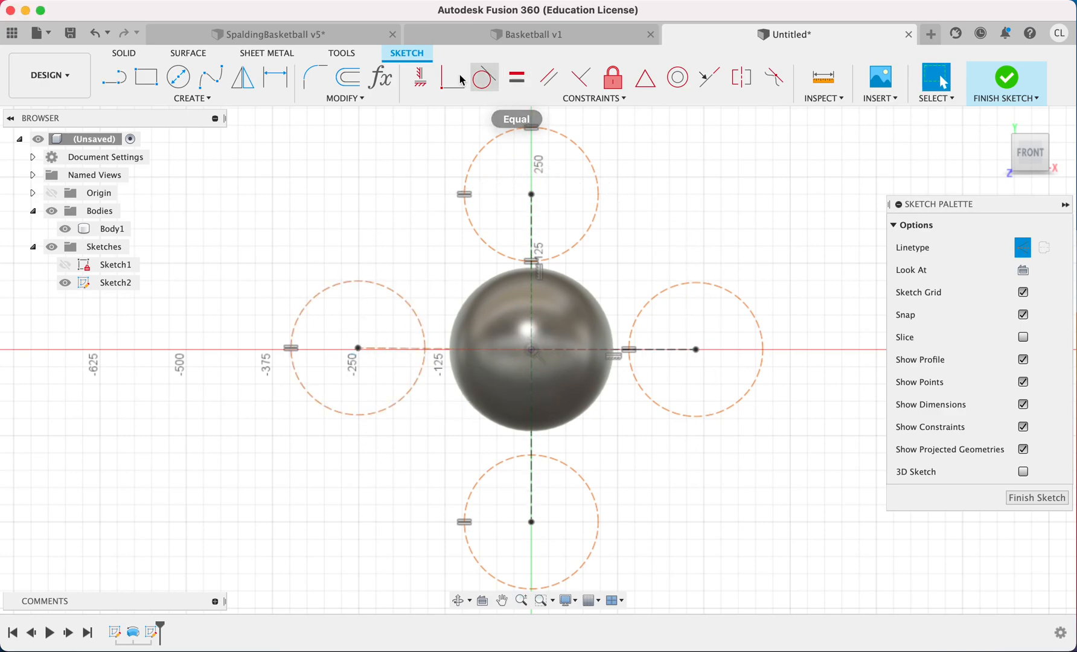
Constrain the line to the left circle's centre horizontal and move that centre to about X -250 mm
{"action": "left_click", "coordinate": [420, 76]}
{"action": "left_click", "coordinate": [435, 349]}
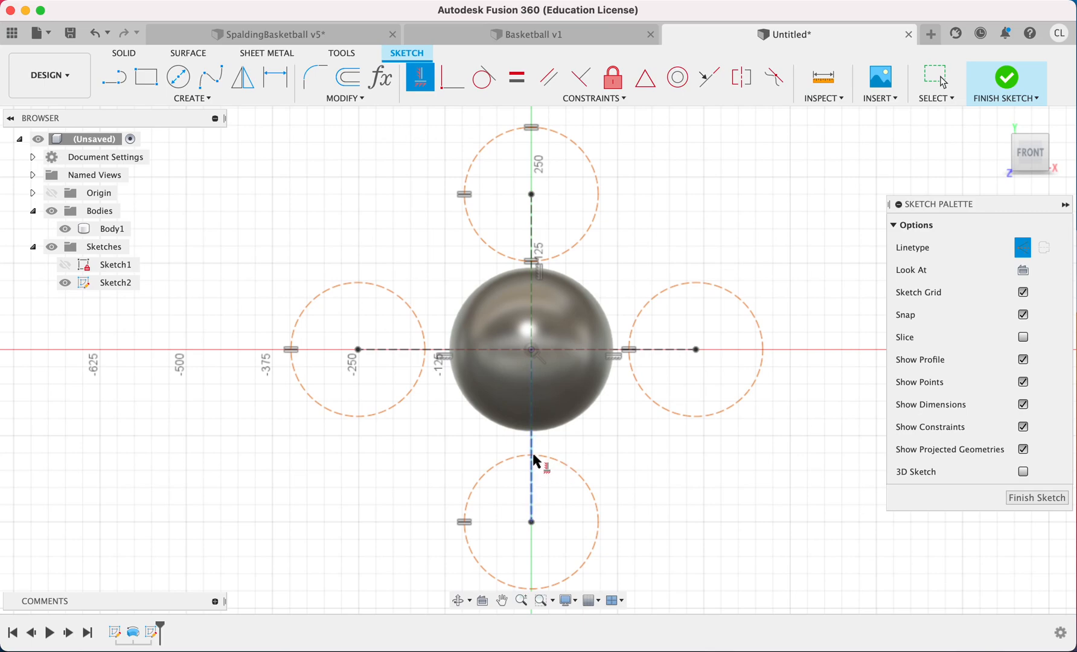
{"action": "left_click", "coordinate": [533, 241]}
{"action": "key", "text": "Escape"}
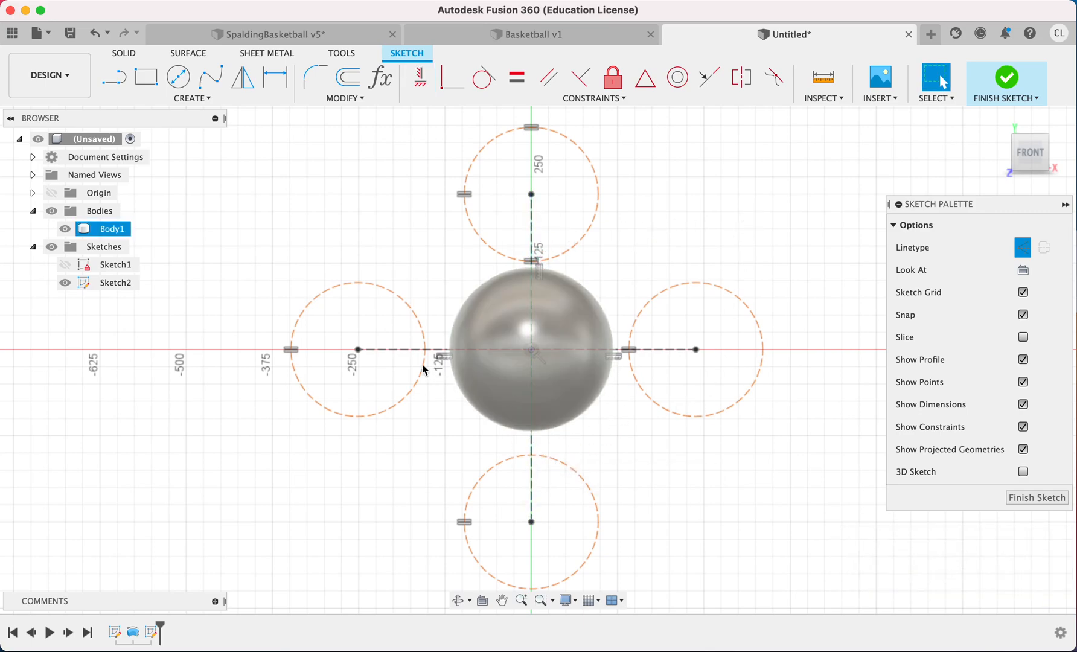
{"action": "left_click", "coordinate": [358, 349]}
{"action": "left_click_drag", "start_coordinate": [445, 345], "coordinate": [362, 351]}
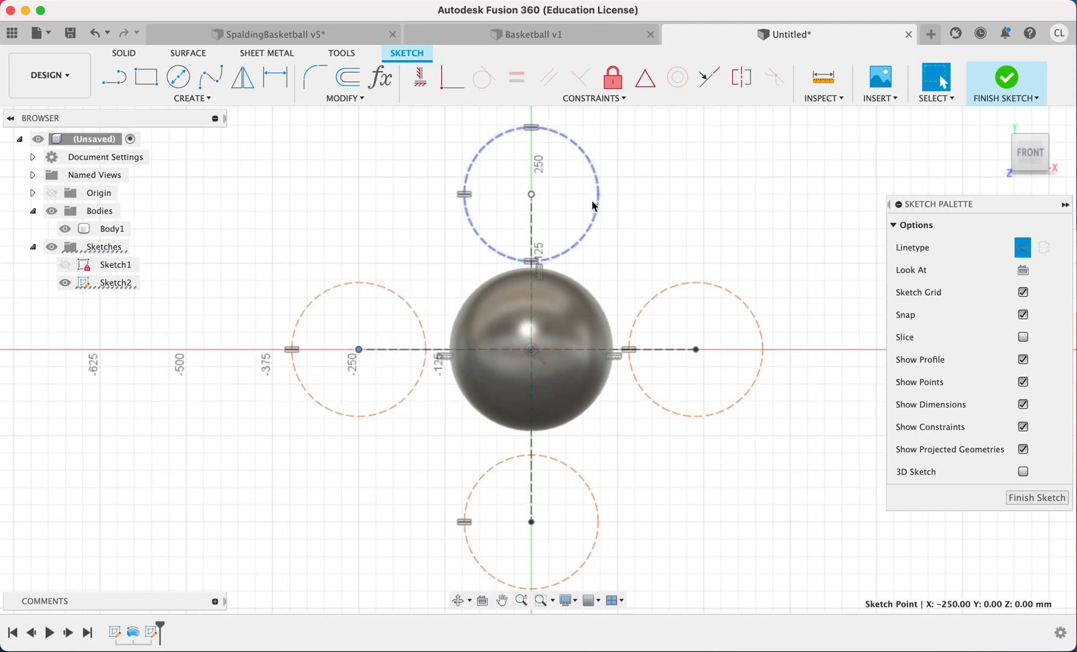
Make the four construction lines equal in length and move the right circle's centre to about 238 mm from the sphere's centre
{"action": "left_click", "coordinate": [516, 77]}
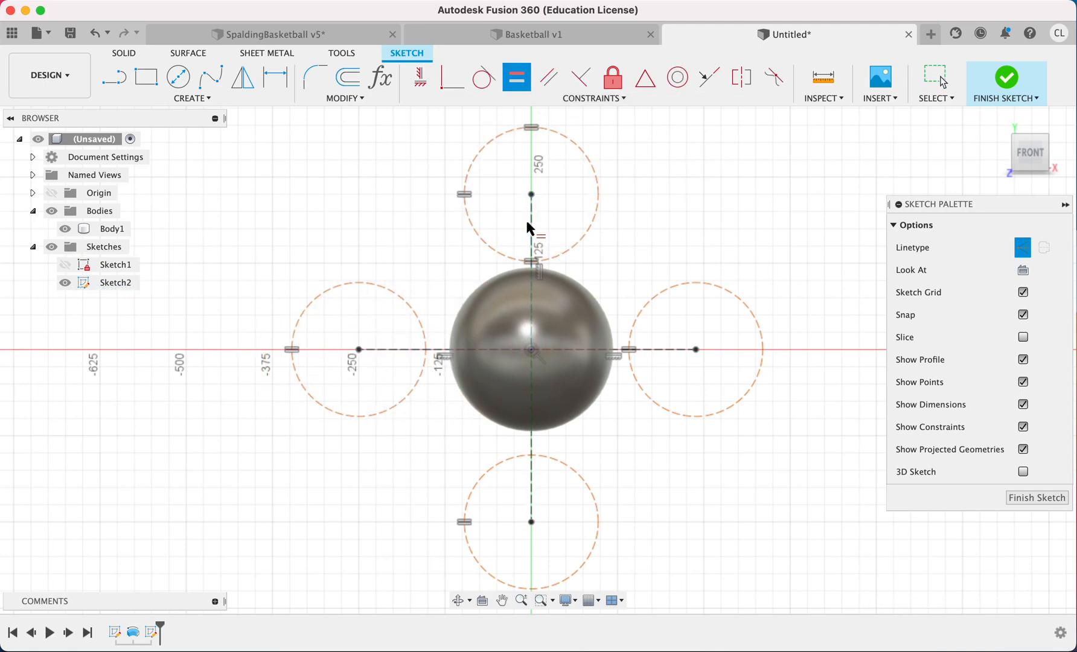
{"action": "left_click", "coordinate": [532, 228]}
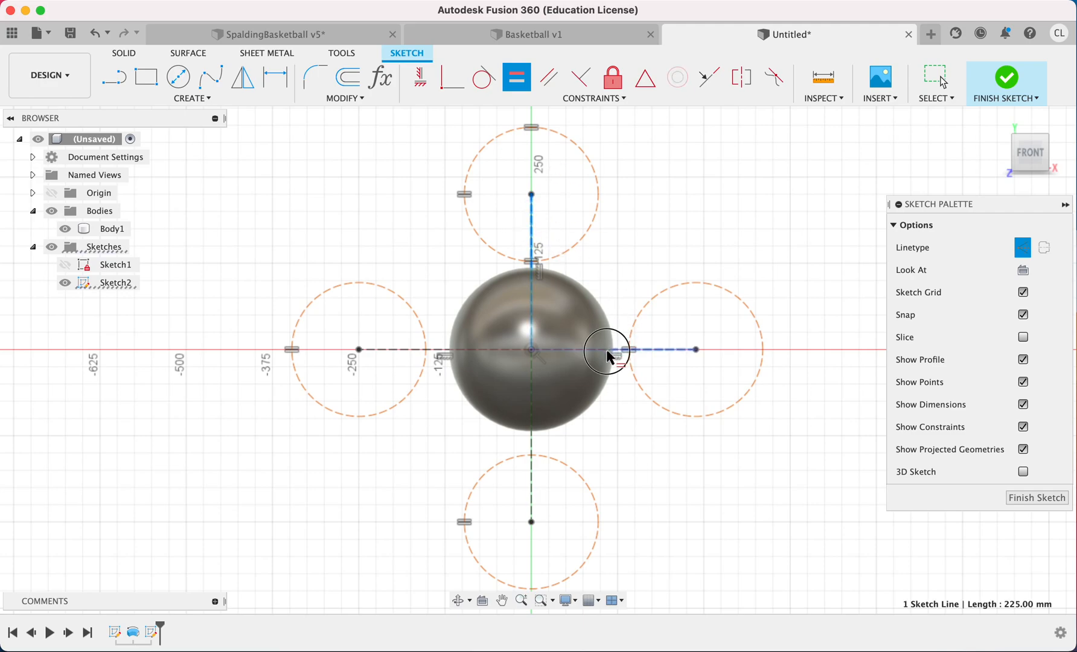
{"action": "left_click", "coordinate": [612, 350]}
{"action": "left_click", "coordinate": [532, 241]}
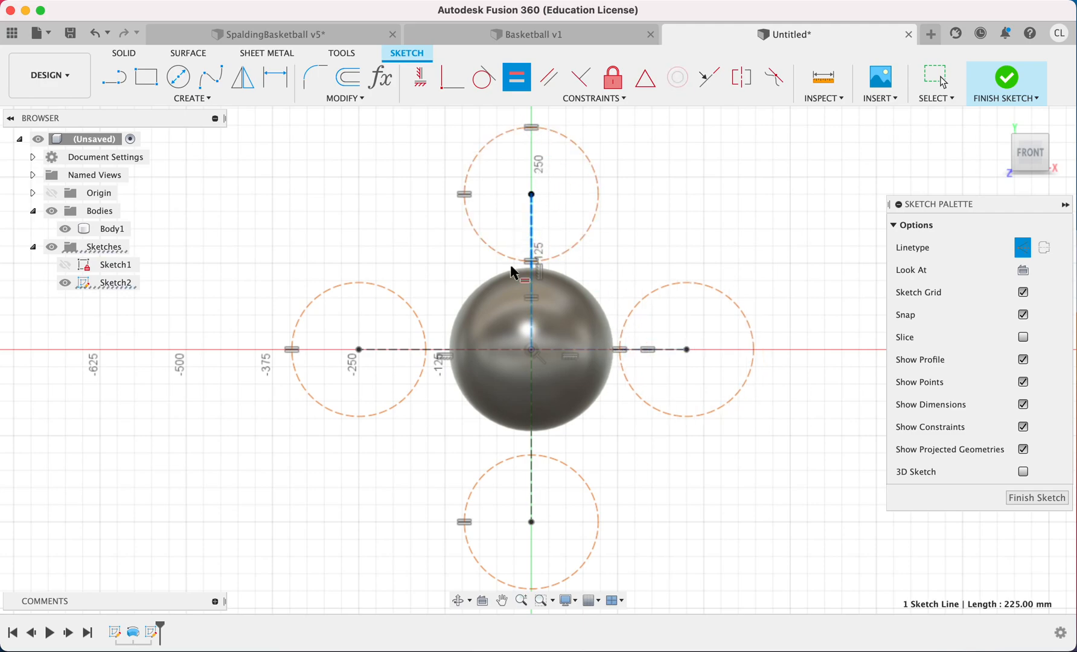
{"action": "left_click", "coordinate": [446, 350]}
{"action": "left_click", "coordinate": [531, 221]}
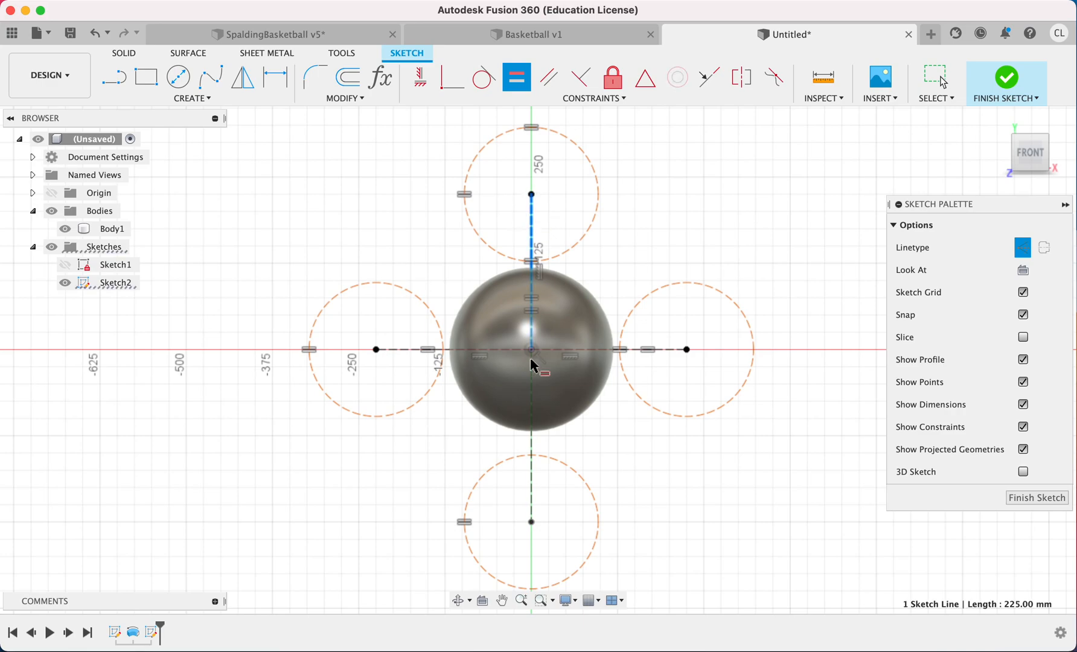
{"action": "left_click", "coordinate": [531, 440]}
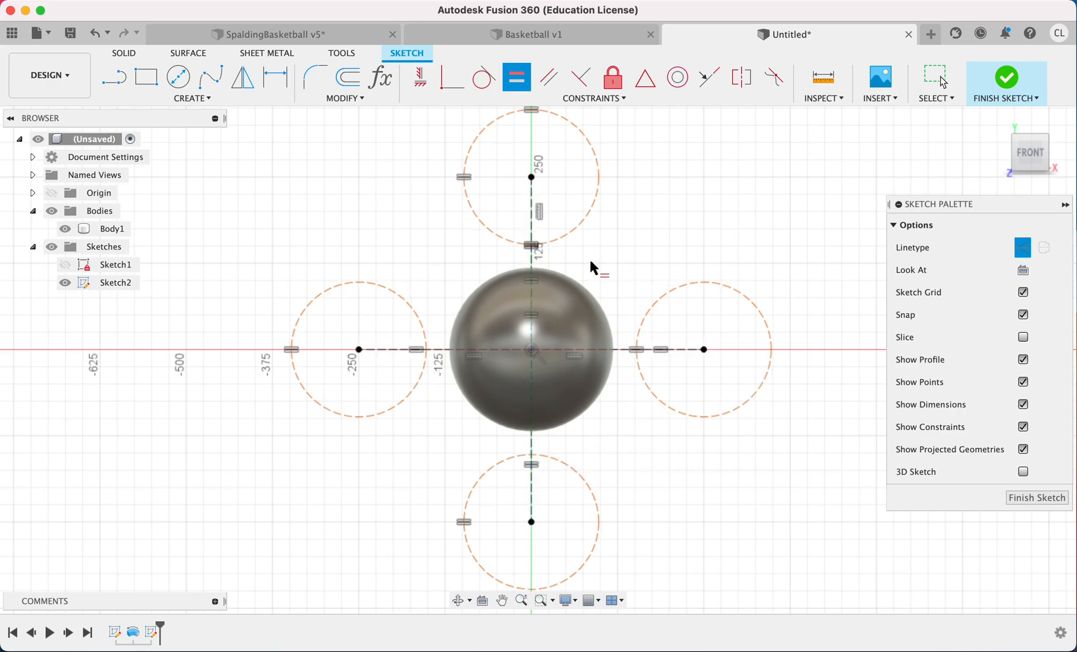
{"action": "key", "text": "Escape"}
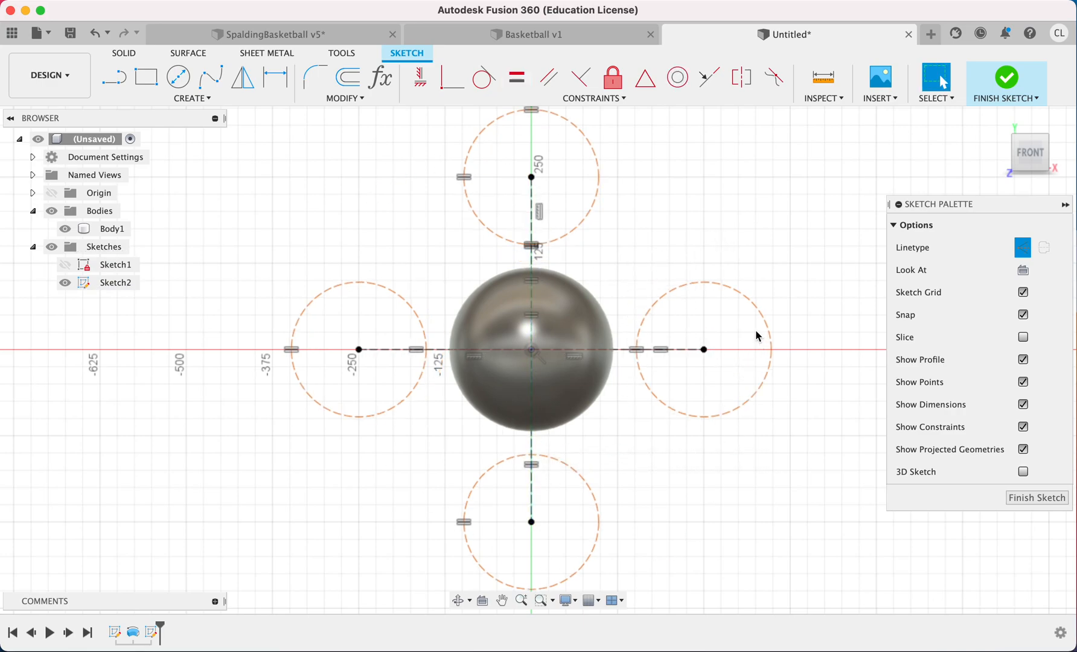
{"action": "mouse_move", "coordinate": [705, 350]}
{"action": "left_mouse_down"}
{"action": "mouse_move", "coordinate": [753, 351]}
{"action": "mouse_move", "coordinate": [688, 356]}
{"action": "mouse_move", "coordinate": [725, 355]}
{"action": "mouse_move", "coordinate": [695, 350]}
{"action": "left_mouse_up"}
{"action": "left_click", "coordinate": [546, 378]}
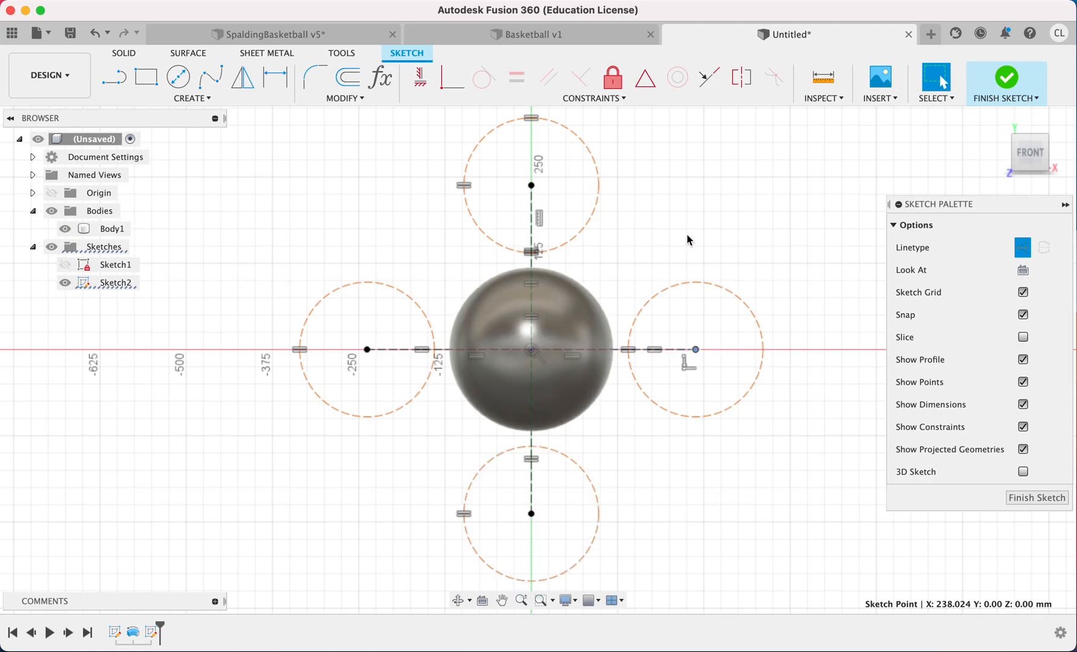
Dimension the right circle's diameter with the user parameter basketballDiameter
{"action": "left_click", "coordinate": [676, 291]}
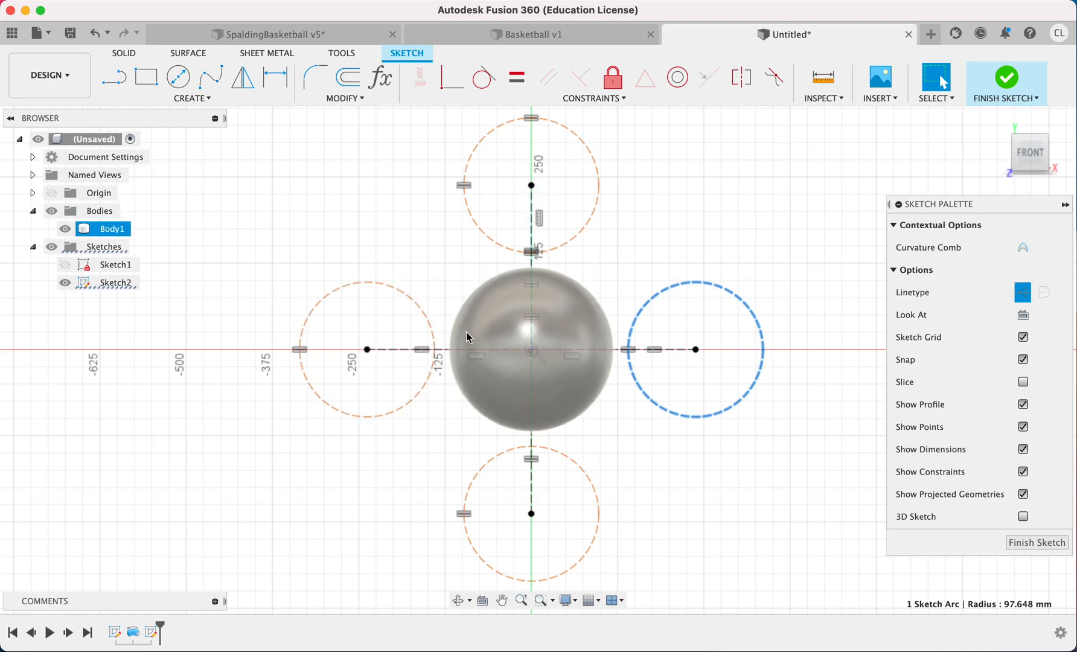
{"action": "key", "text": "d"}
{"action": "left_click", "coordinate": [693, 282]}
{"action": "left_click", "coordinate": [797, 288]}
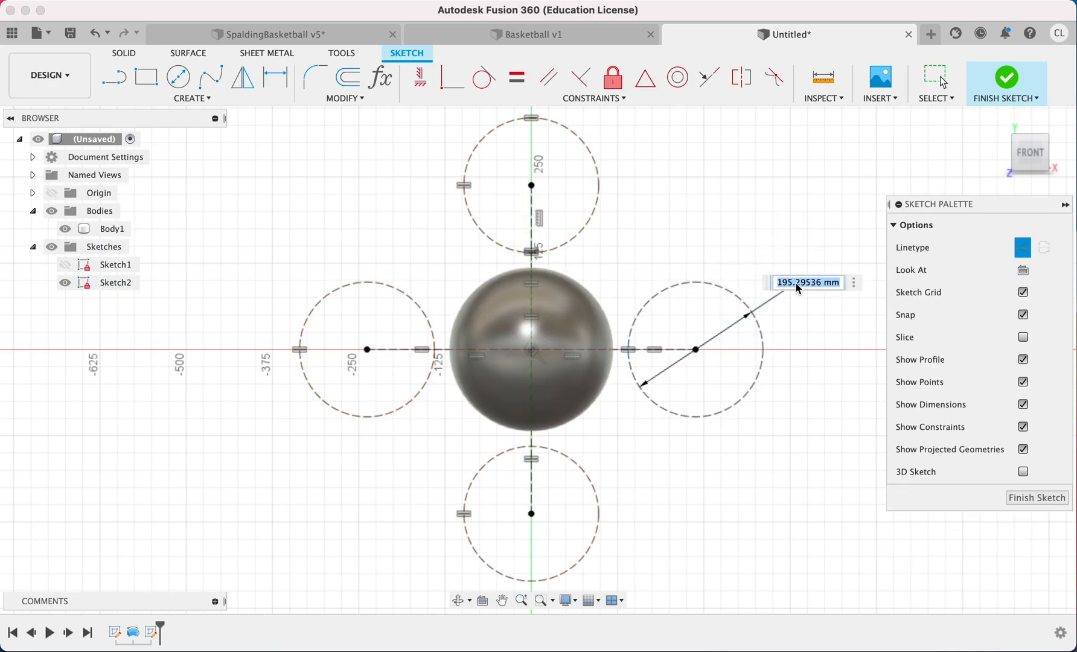
{"action": "type", "text": "bask"}
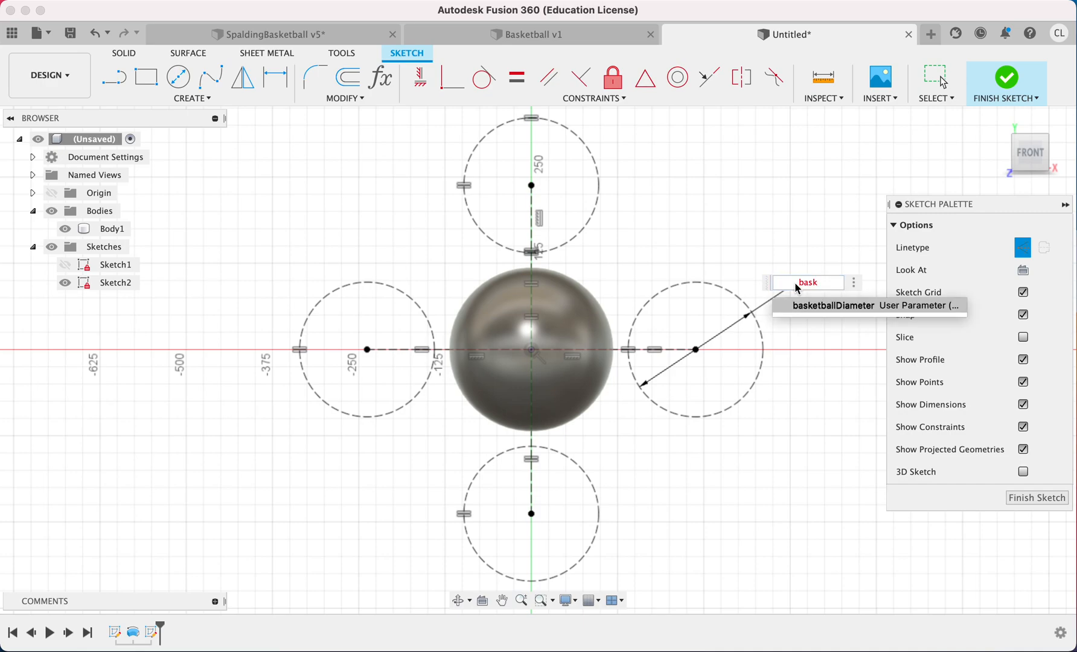
{"action": "key", "text": "Return"}
{"action": "key", "text": "Return"}
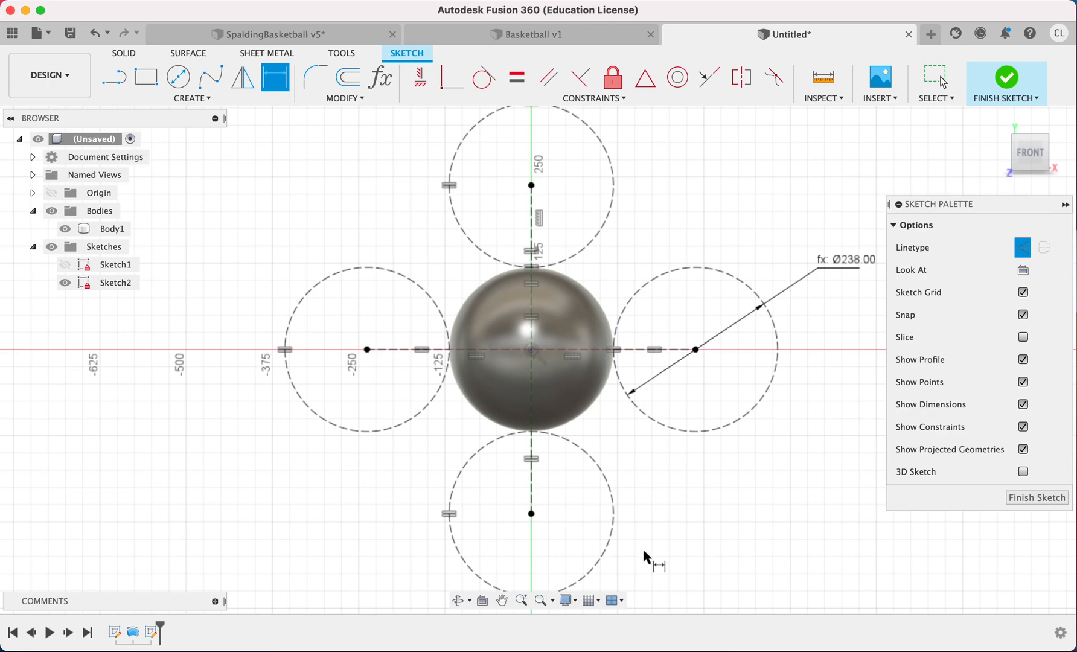
Move the right circle's centre along the horizontal axis to about X 157 mm so the four circles overlap the sphere
{"action": "key", "text": "Escape"}
{"action": "left_click_drag", "start_coordinate": [695, 349], "coordinate": [638, 353]}
{"action": "left_click", "coordinate": [638, 351]}
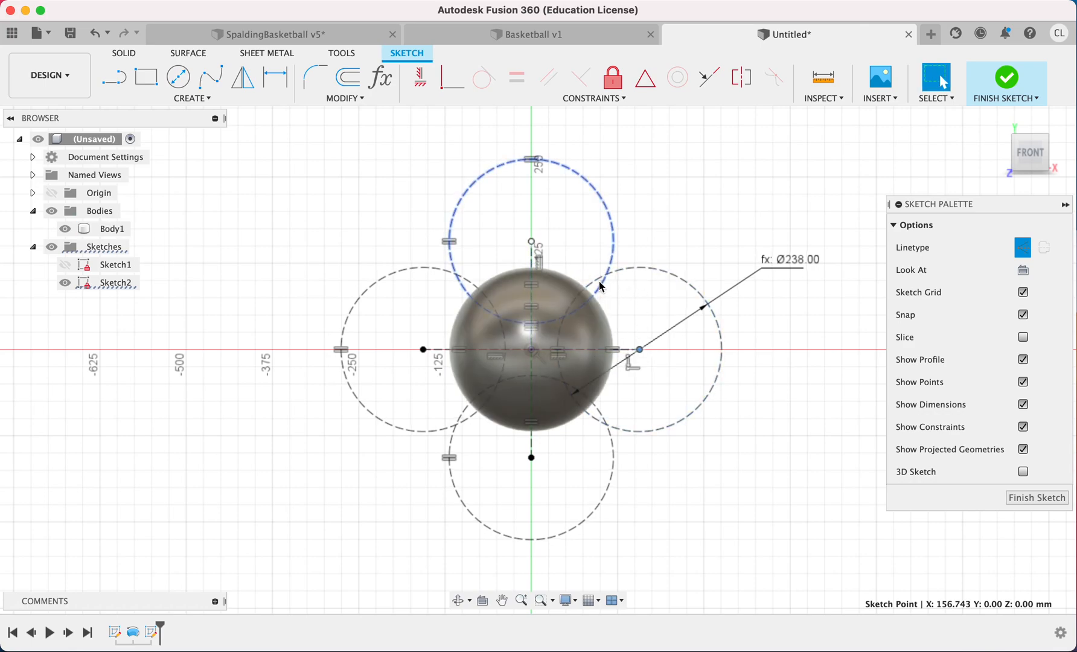
{"action": "left_click", "coordinate": [562, 309]}
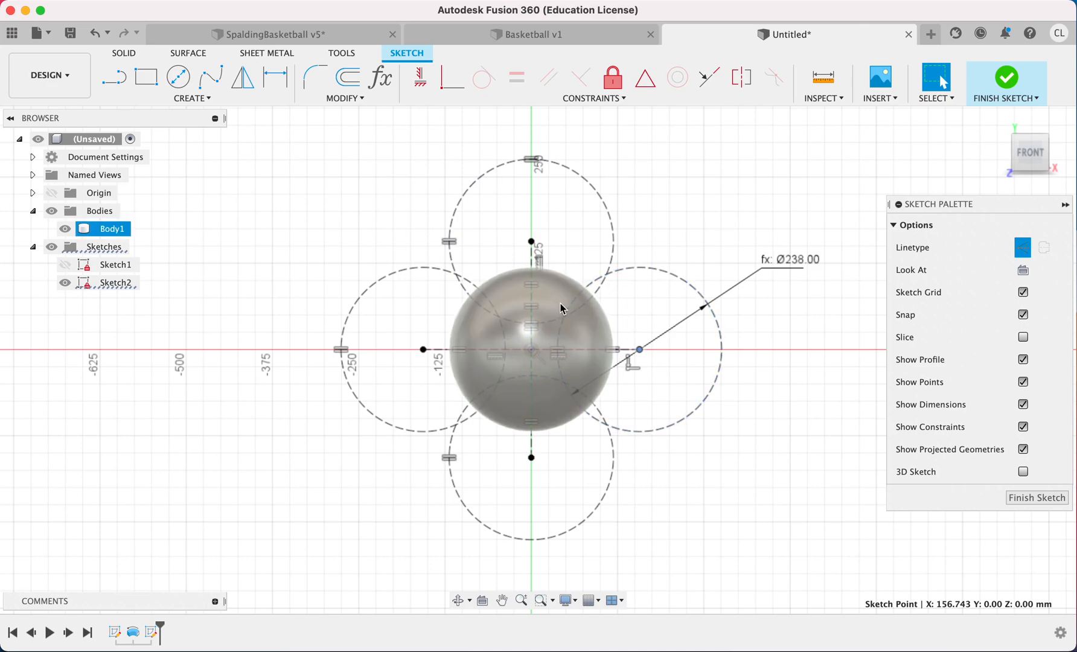
{"action": "left_click", "coordinate": [663, 226]}
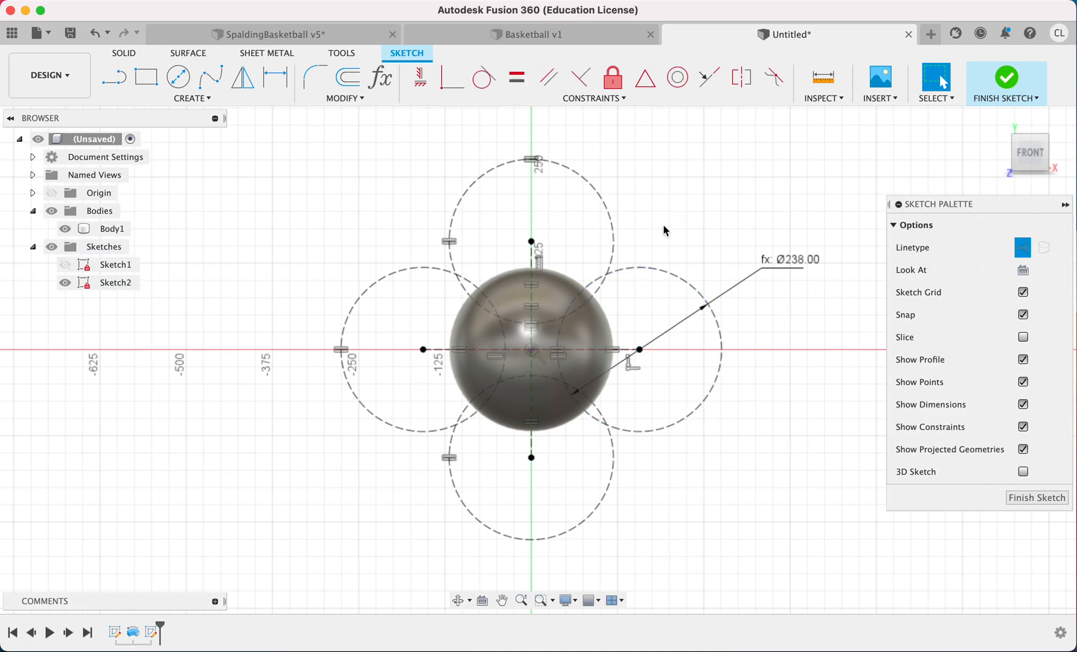
Constrain the upper and right construction circles tangent to each other
{"action": "left_click", "coordinate": [486, 79]}
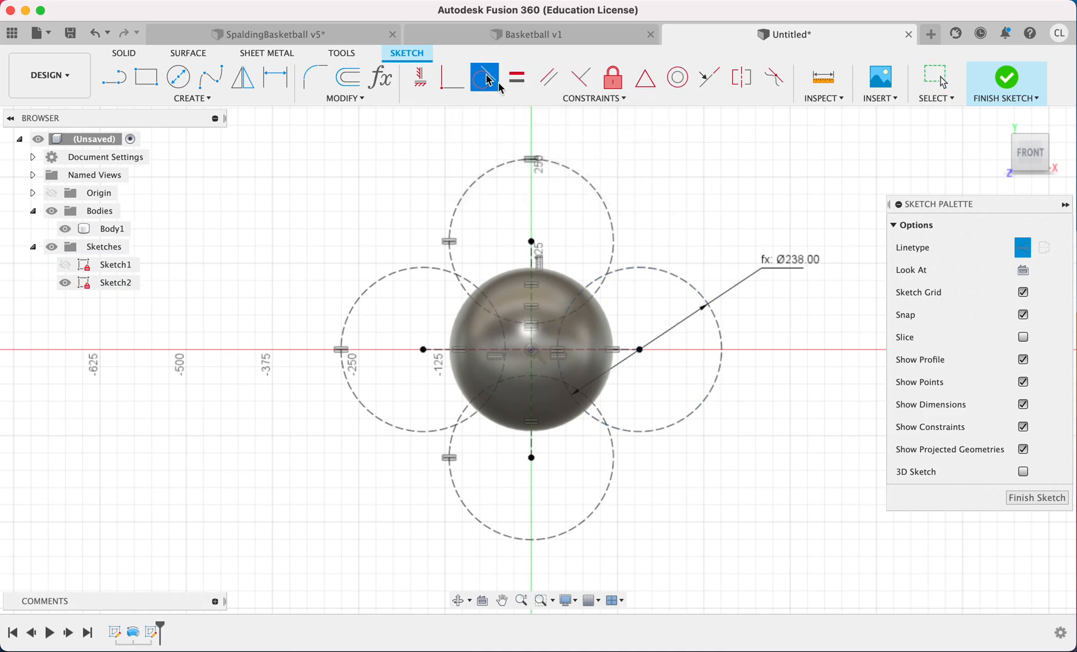
{"action": "left_click", "coordinate": [610, 216]}
{"action": "left_click", "coordinate": [634, 266]}
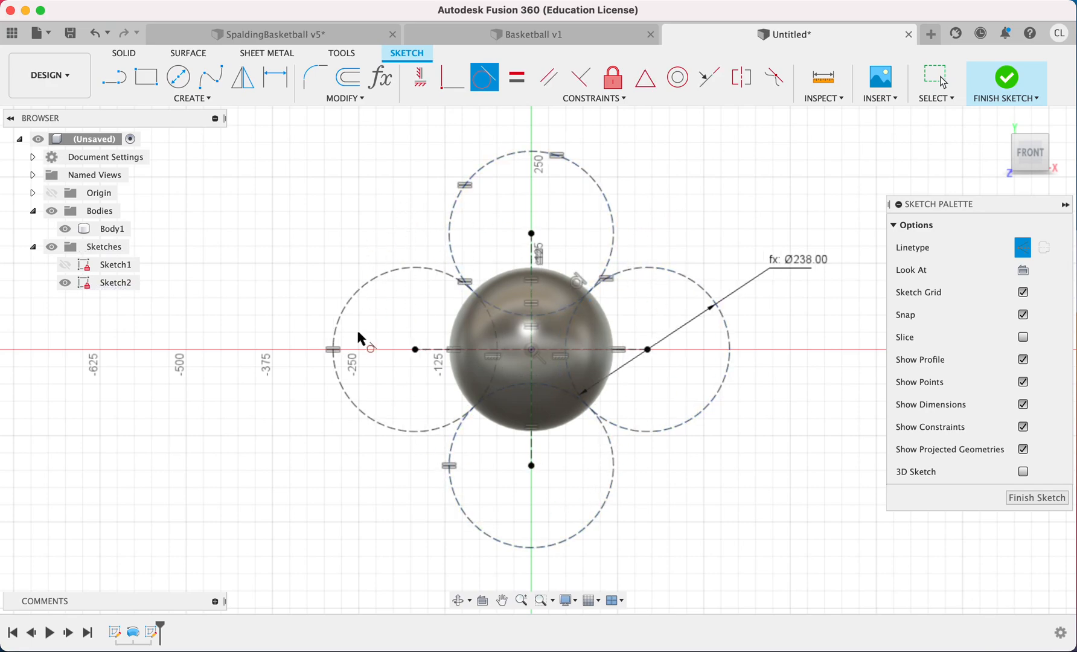
{"action": "key", "text": "Escape"}
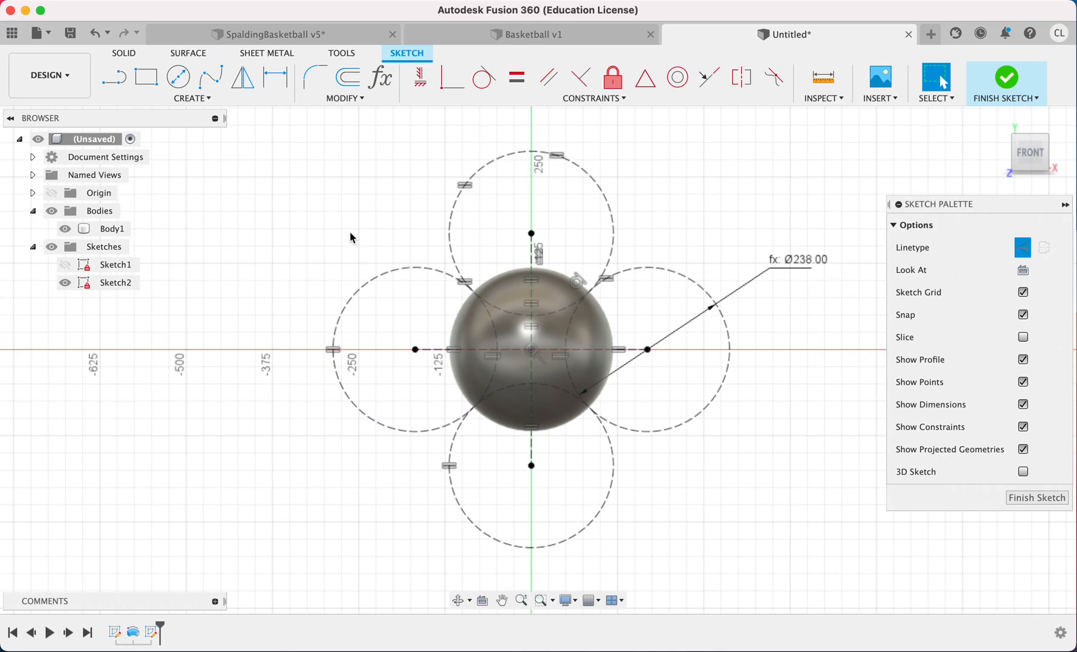
Offset the upper construction circle outward by grooveWidth/2 as normal, non-construction geometry
{"action": "scroll", "coordinate": [350, 237], "scroll_direction": "up", "scroll_amount": 3}
{"action": "scroll", "coordinate": [423, 251], "scroll_direction": "up", "scroll_amount": 2}
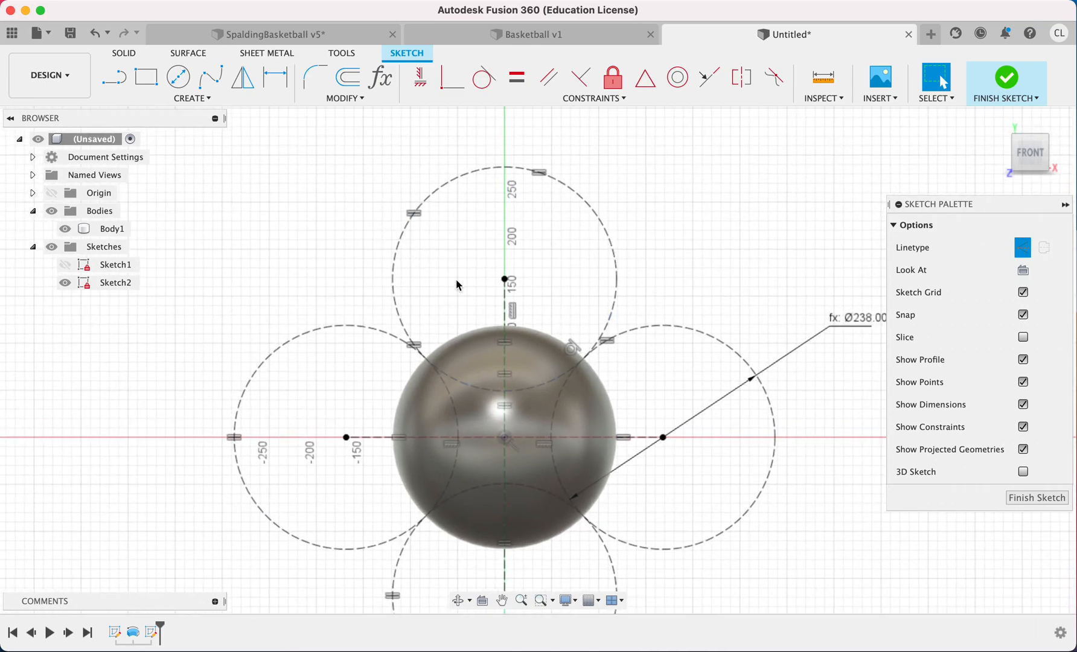
{"action": "scroll", "coordinate": [459, 284], "scroll_direction": "up", "scroll_amount": 1}
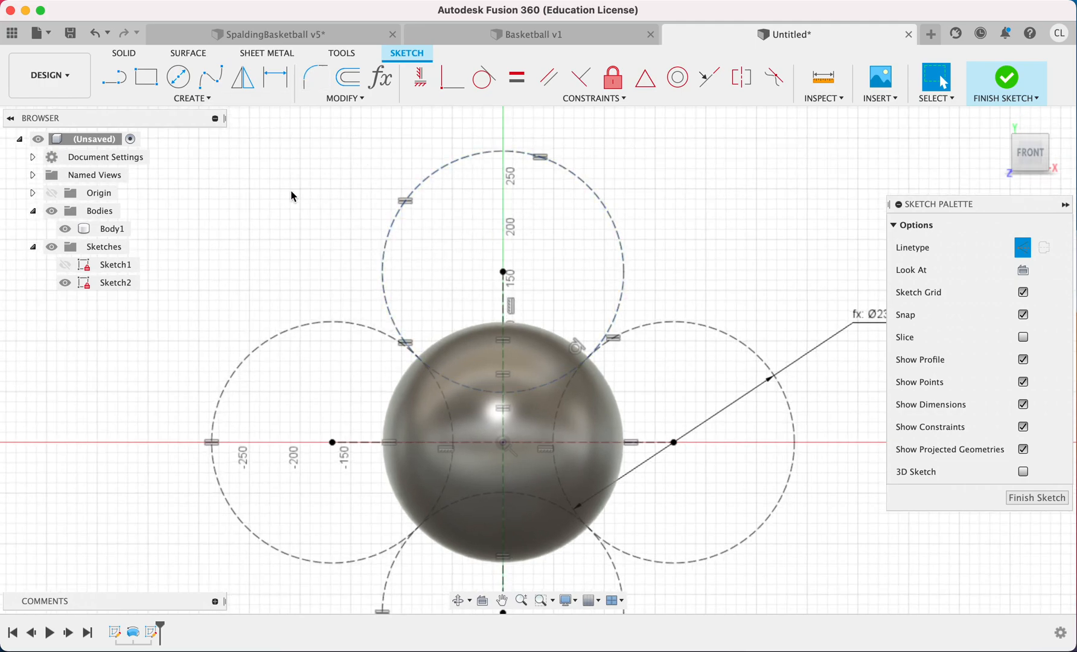
{"action": "key", "text": "o"}
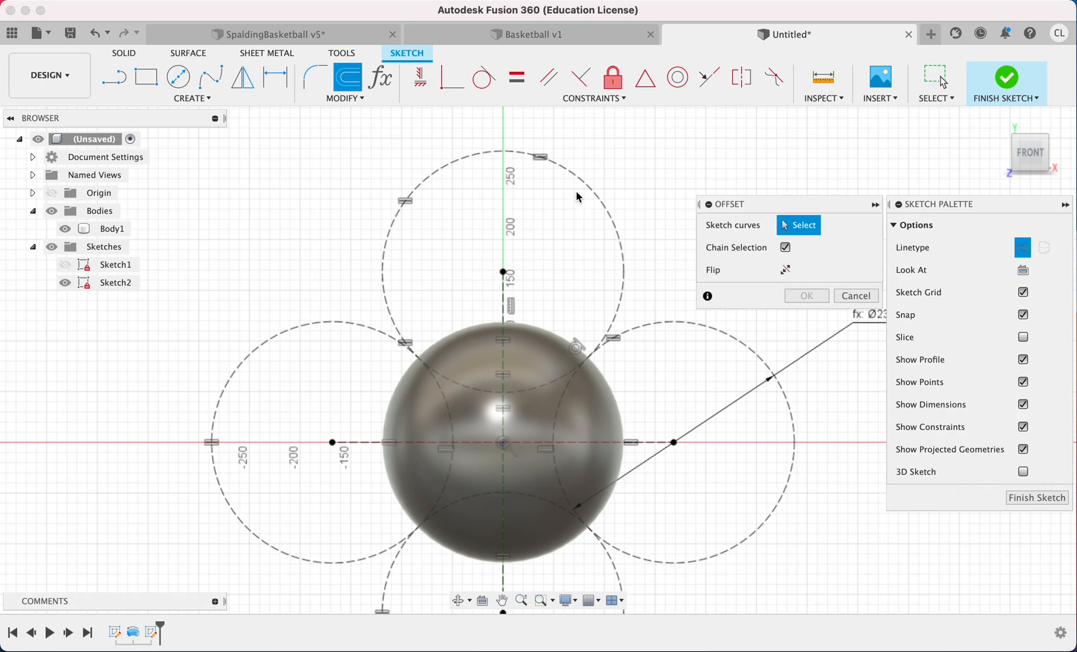
{"action": "left_click", "coordinate": [580, 180]}
{"action": "left_click_drag", "start_coordinate": [584, 180], "coordinate": [590, 171]}
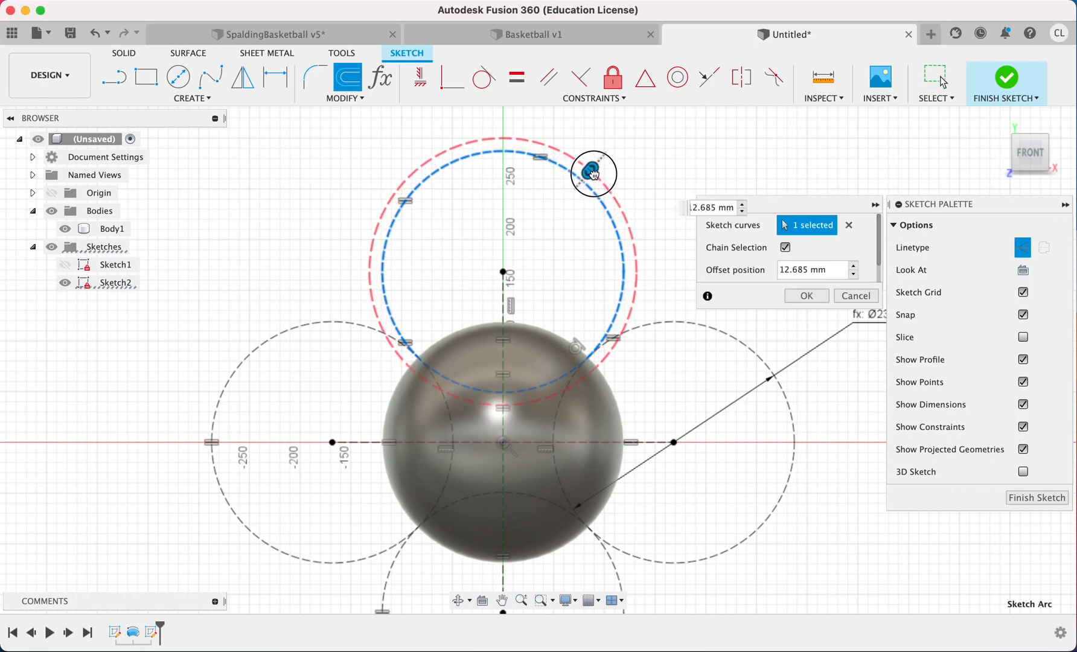
{"action": "left_click", "coordinate": [1024, 245]}
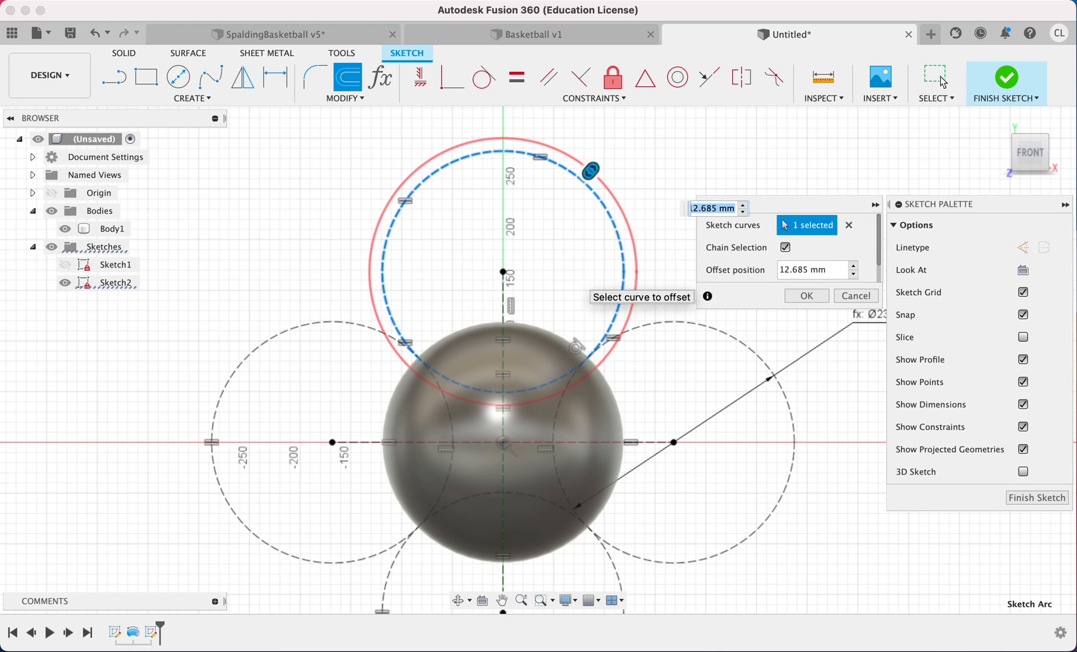
{"action": "mouse_move", "coordinate": [590, 169]}
{"action": "left_mouse_down"}
{"action": "mouse_move", "coordinate": [594, 161]}
{"action": "mouse_move", "coordinate": [574, 188]}
{"action": "mouse_move", "coordinate": [594, 171]}
{"action": "left_mouse_up"}
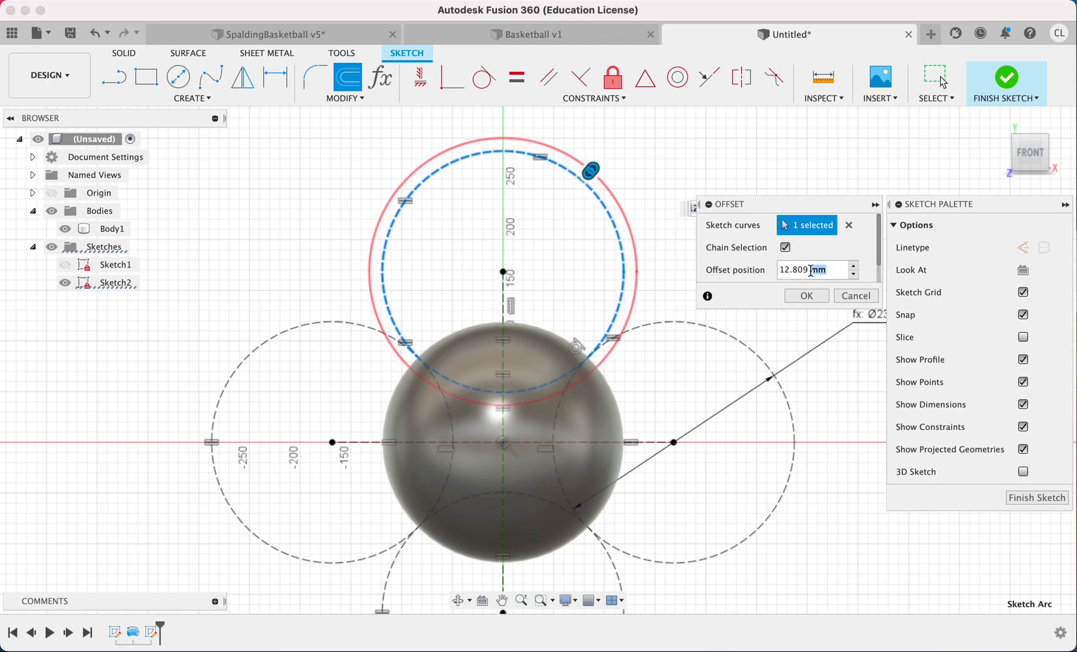
{"action": "type", "text": "grooveWidth/2"}
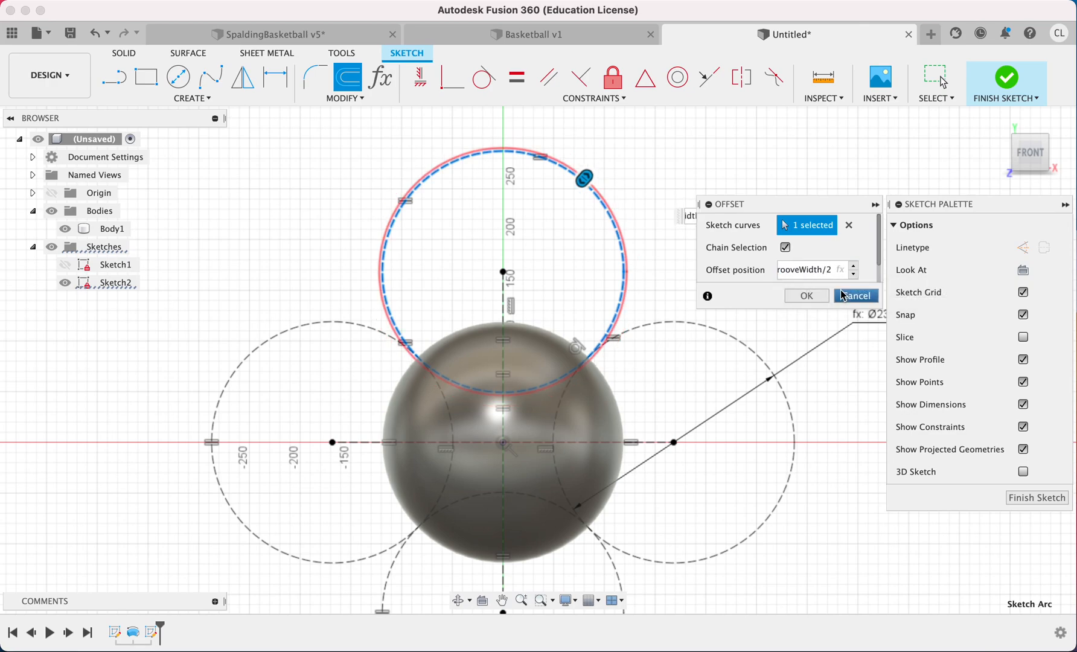
{"action": "key", "text": "Return"}
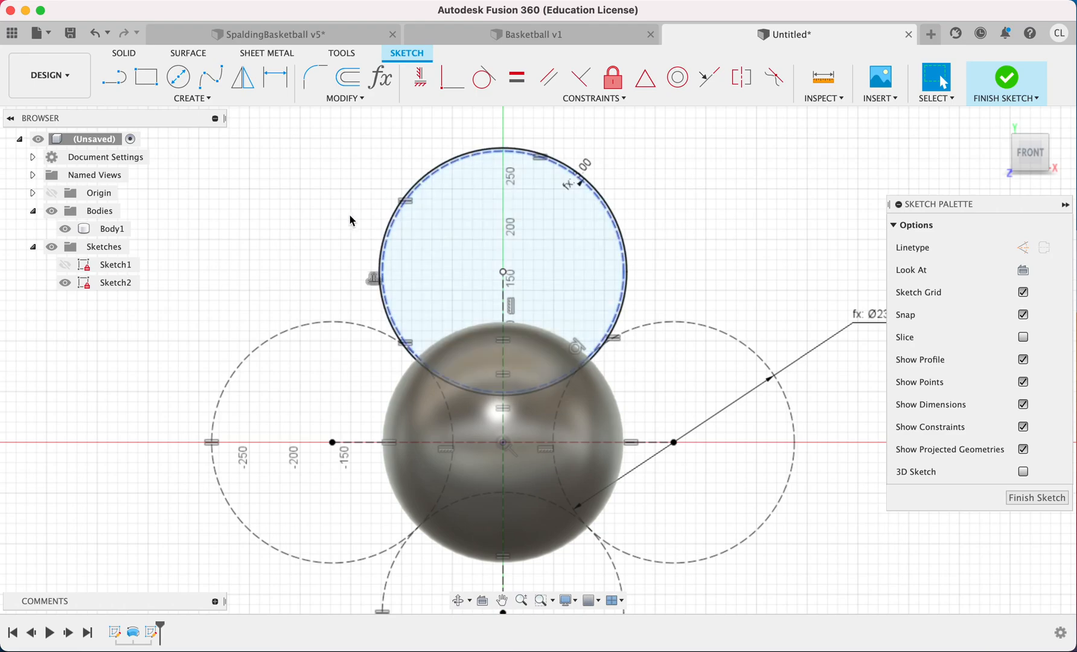
Offset the upper construction circle inward by grooveWidth/2 to complete its groove ring
{"action": "scroll", "coordinate": [270, 350], "scroll_direction": "down", "scroll_amount": 3}
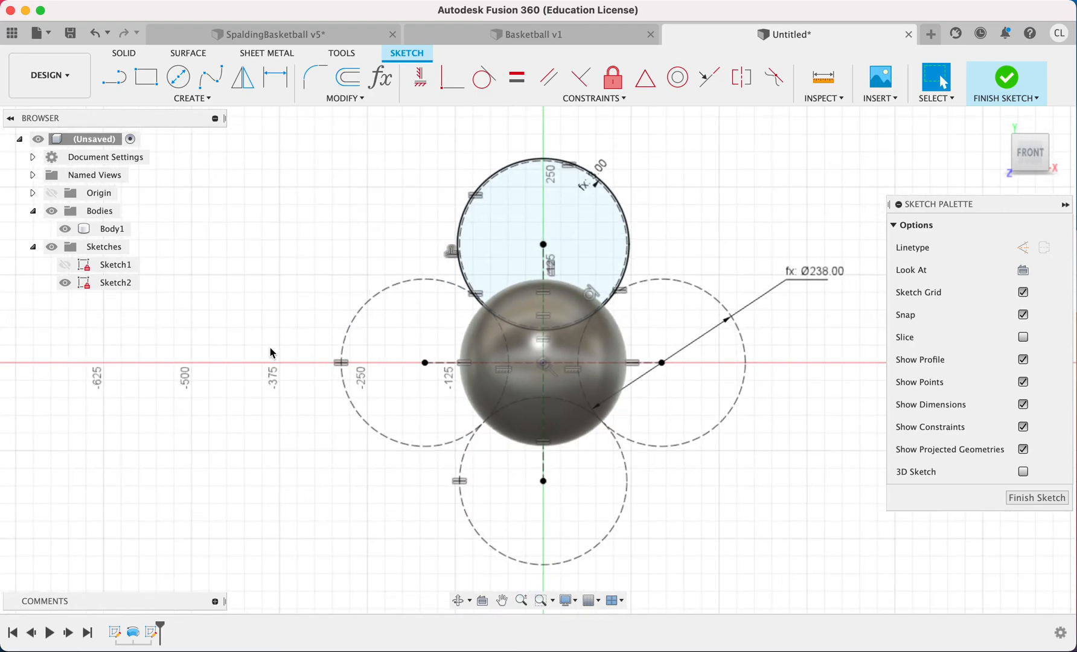
{"action": "scroll", "coordinate": [522, 209], "scroll_direction": "up", "scroll_amount": 5}
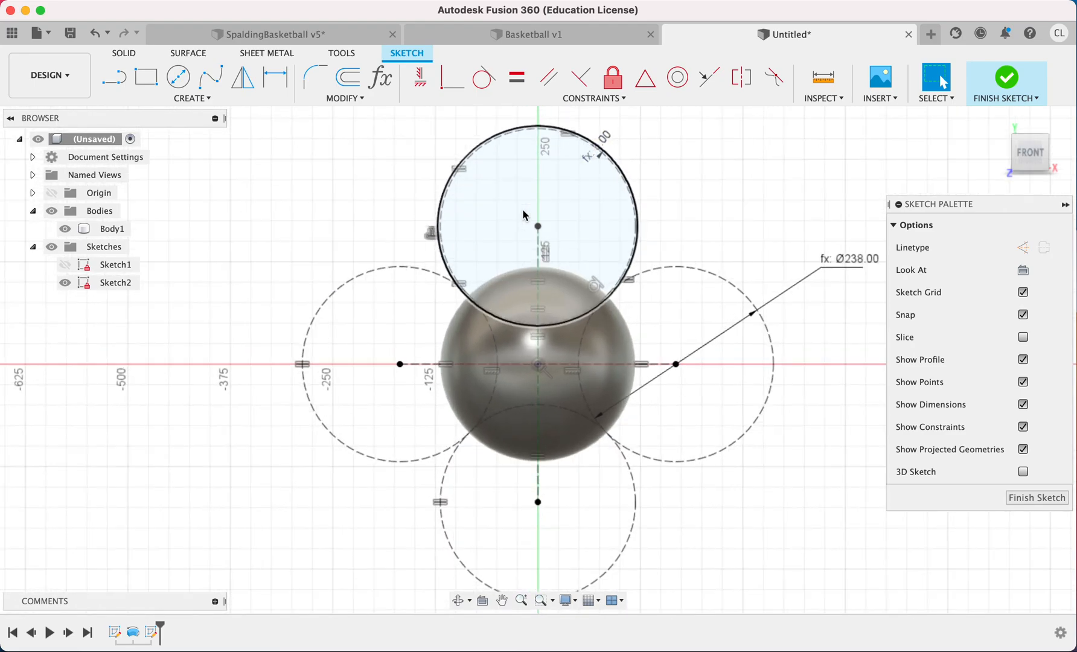
{"action": "scroll", "coordinate": [524, 214], "scroll_direction": "down", "scroll_amount": 2}
{"action": "key", "text": "o"}
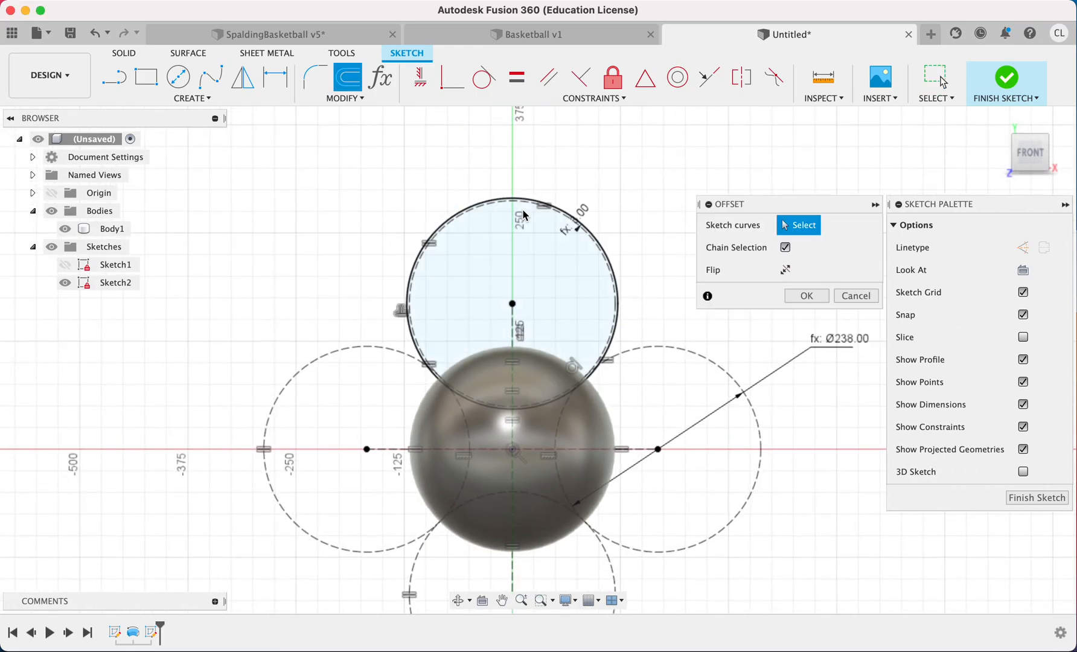
{"action": "scroll", "coordinate": [576, 234], "scroll_direction": "up", "scroll_amount": 3}
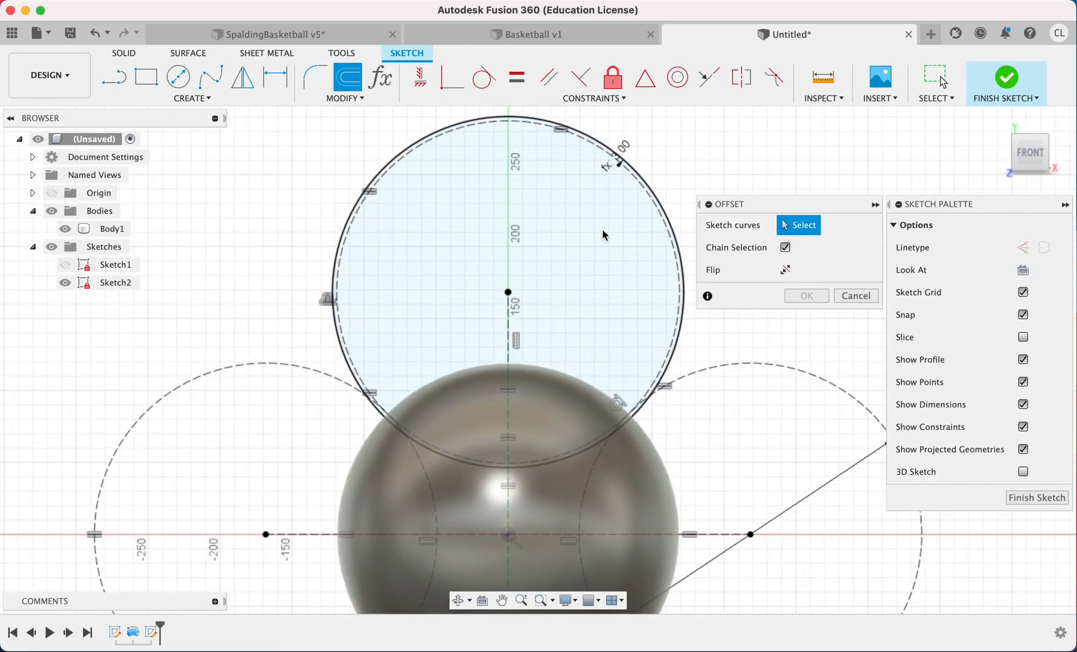
{"action": "left_click", "coordinate": [638, 182]}
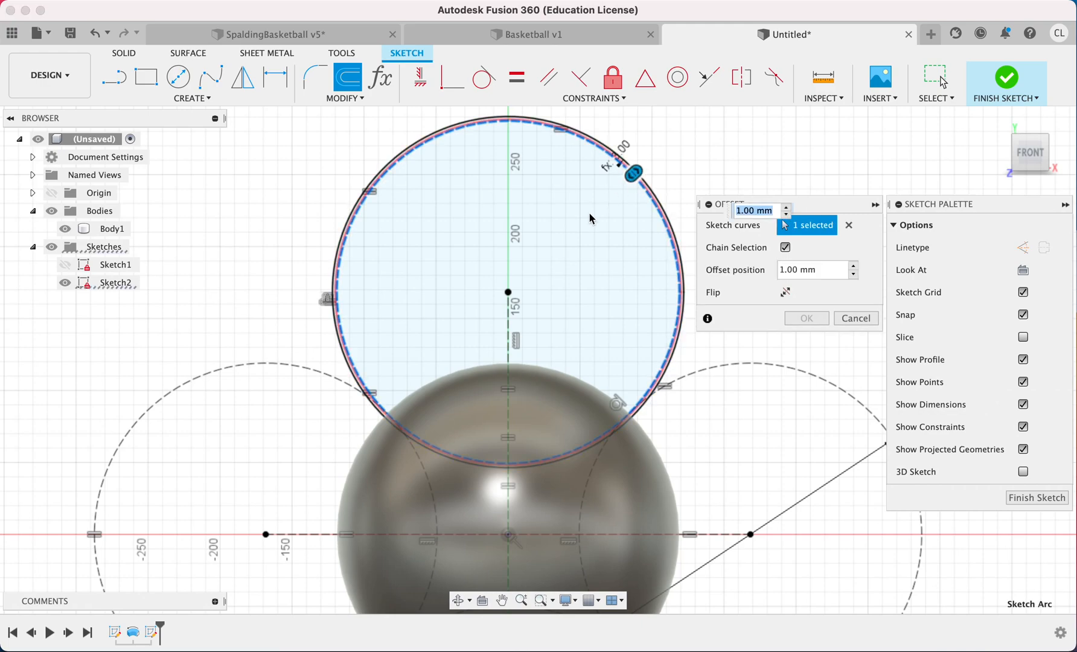
{"action": "left_click_drag", "start_coordinate": [627, 182], "coordinate": [615, 195]}
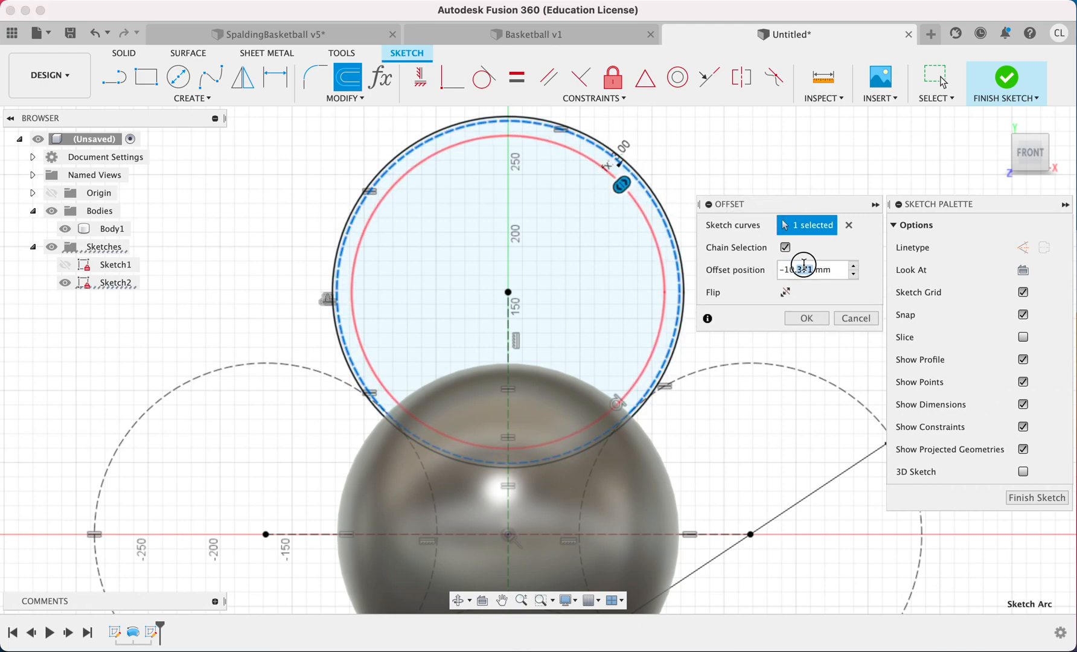
{"action": "type", "text": "grooveWidth/2"}
{"action": "key", "text": "Return"}
{"action": "scroll", "coordinate": [661, 235], "scroll_direction": "up", "scroll_amount": 3}
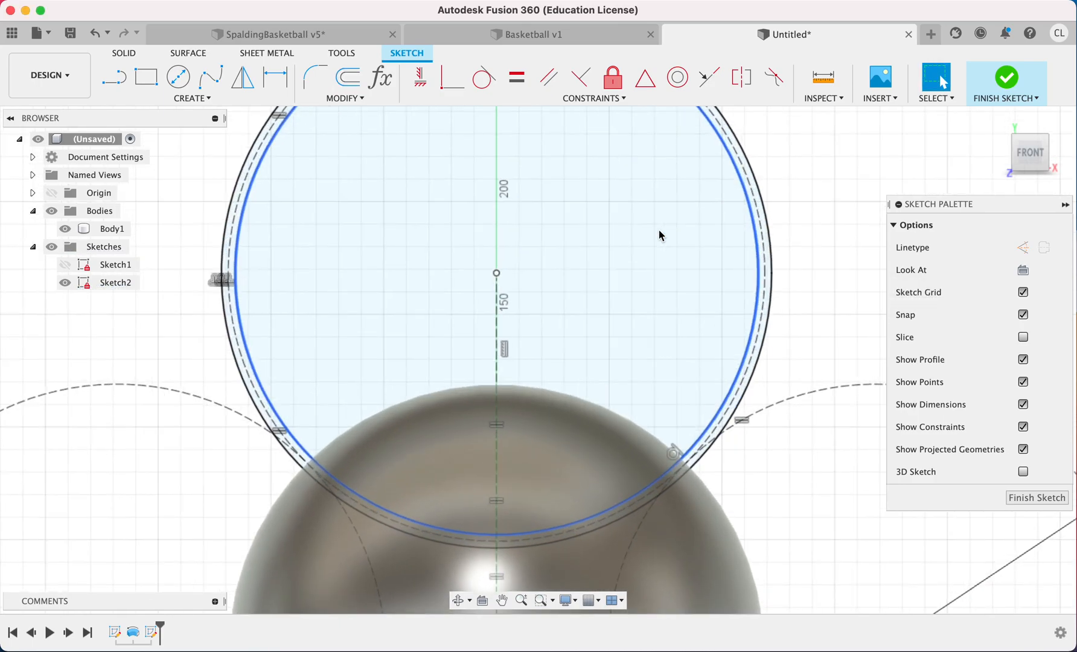
{"action": "scroll", "coordinate": [661, 234], "scroll_direction": "up", "scroll_amount": 3}
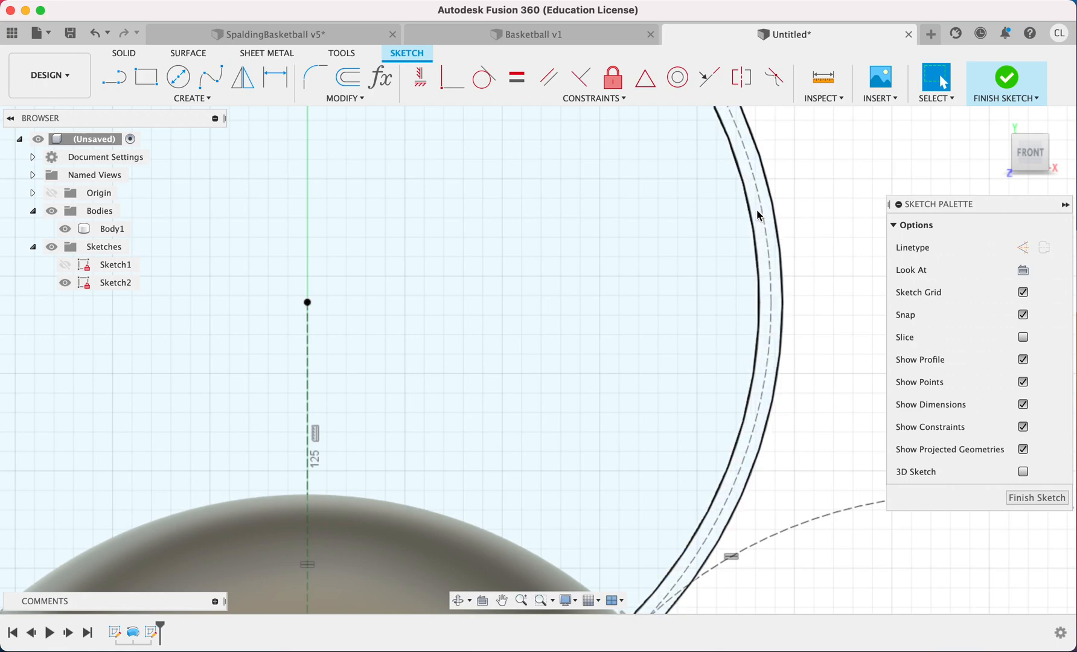
{"action": "scroll", "coordinate": [712, 214], "scroll_direction": "down", "scroll_amount": 3}
{"action": "scroll", "coordinate": [679, 212], "scroll_direction": "up", "scroll_amount": 2}
{"action": "scroll", "coordinate": [679, 212], "scroll_direction": "down", "scroll_amount": 5}
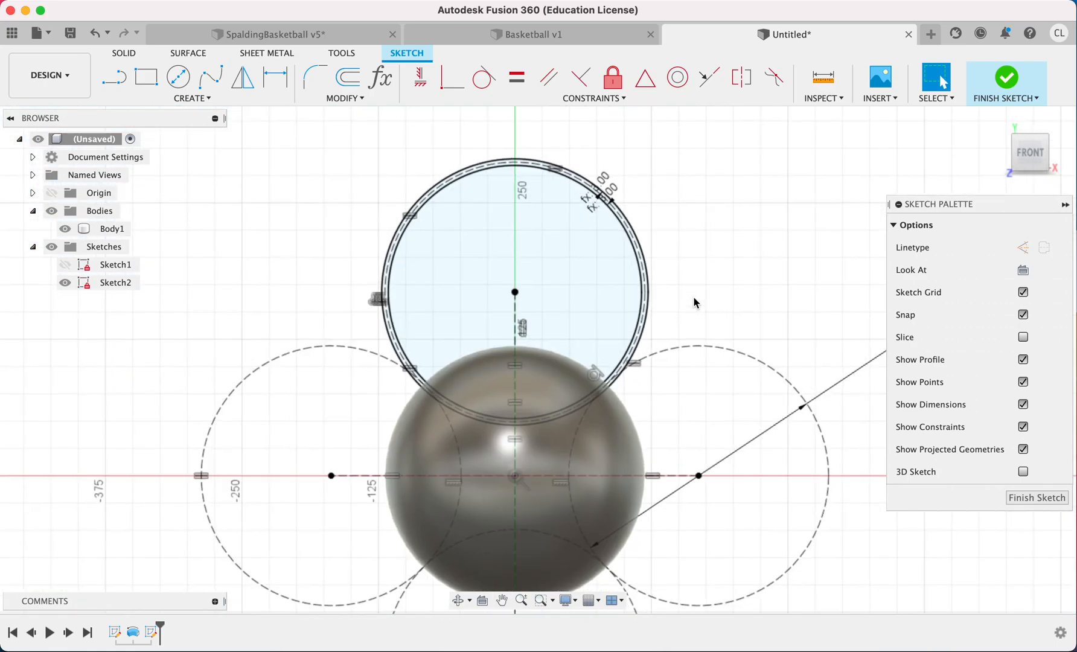
Offset the left construction circle outward by grooveWidth/2
{"action": "scroll", "coordinate": [472, 490], "scroll_direction": "down", "scroll_amount": 3}
{"action": "scroll", "coordinate": [471, 490], "scroll_direction": "left", "scroll_amount": 2}
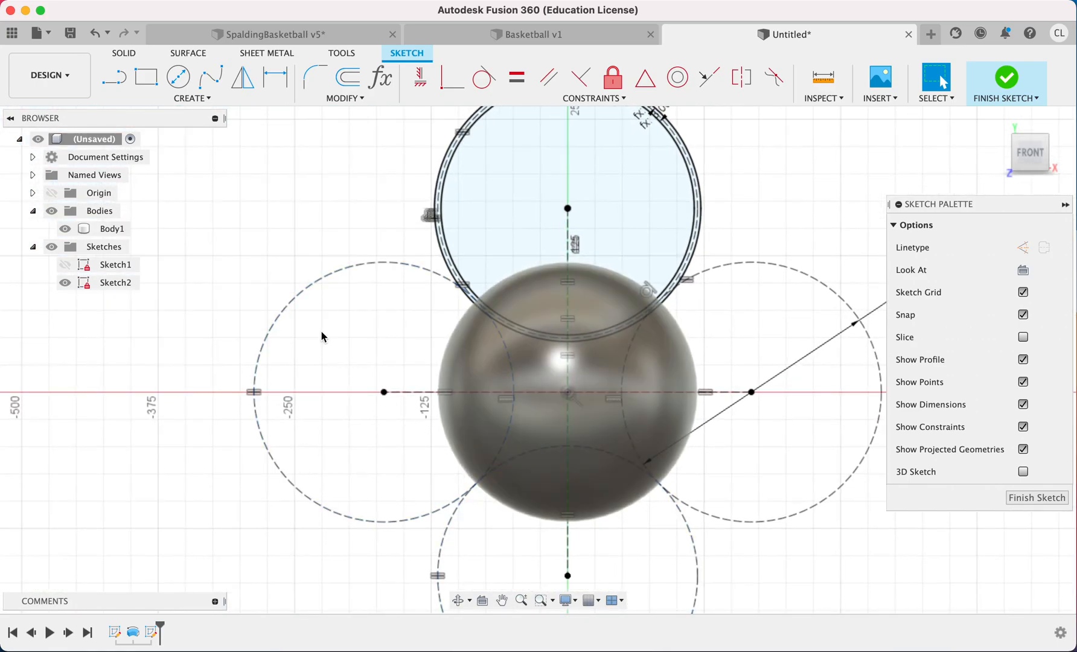
{"action": "key", "text": "o"}
{"action": "left_click", "coordinate": [314, 279]}
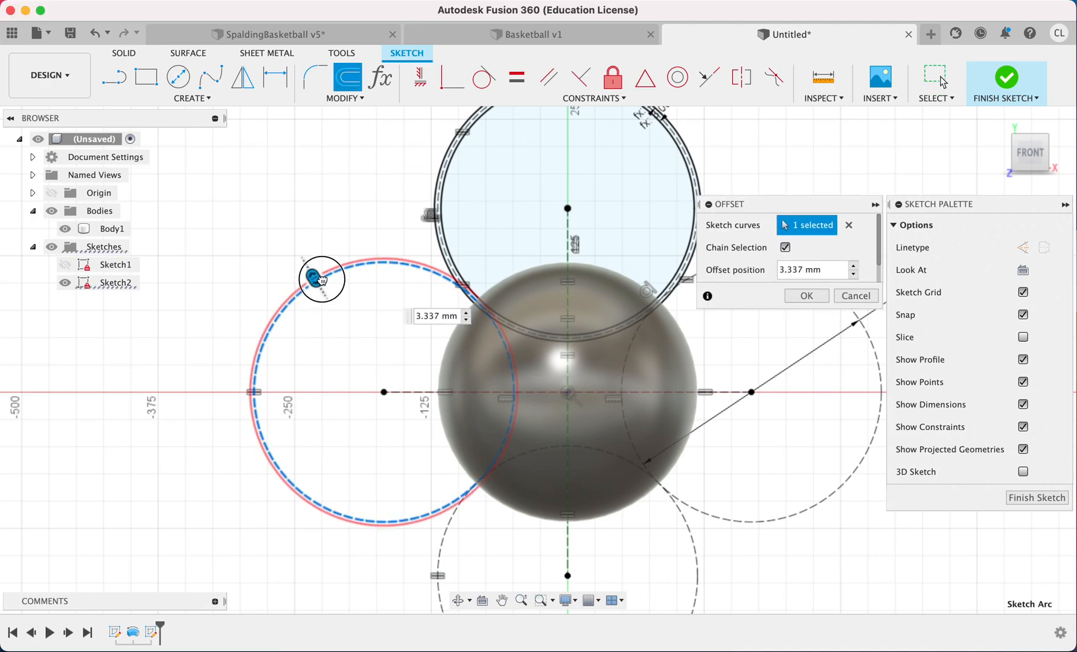
{"action": "type", "text": "grooveWidth/2"}
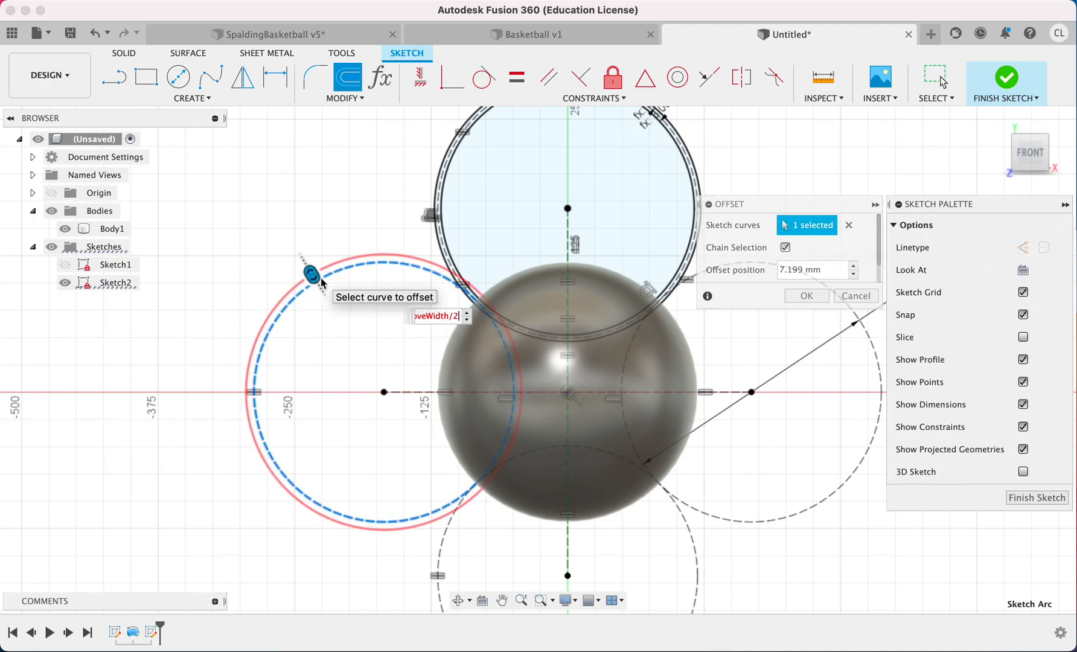
{"action": "key", "text": "Return"}
{"action": "key", "text": "p"}
Offset the left construction circle inward with the expression -grooveWidth/2
{"action": "key", "text": "o"}
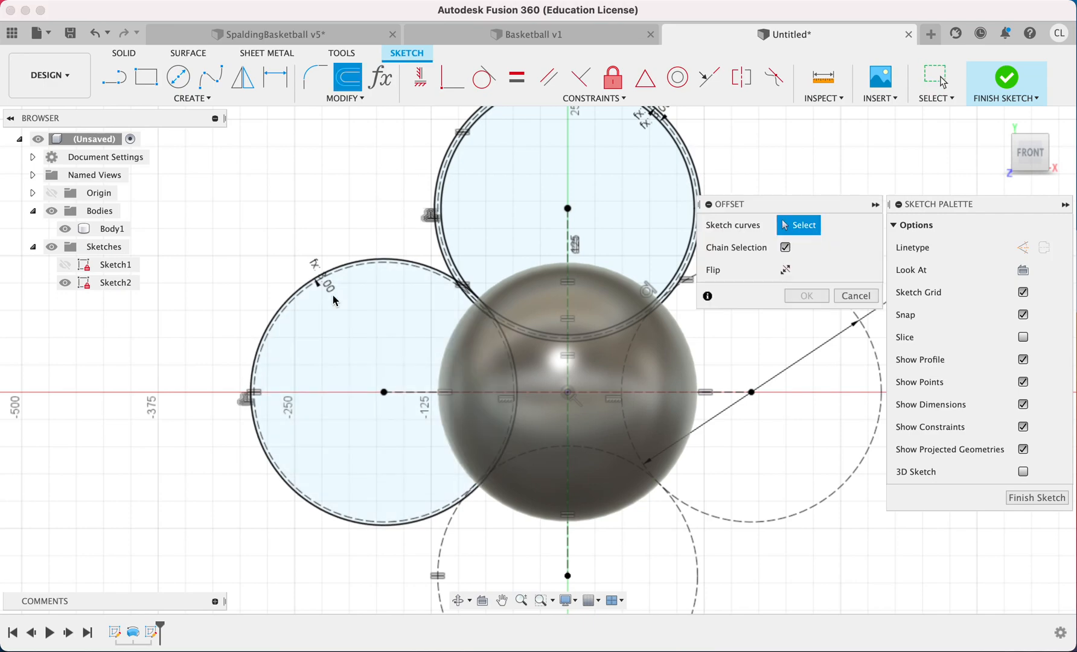
{"action": "left_click", "coordinate": [352, 272]}
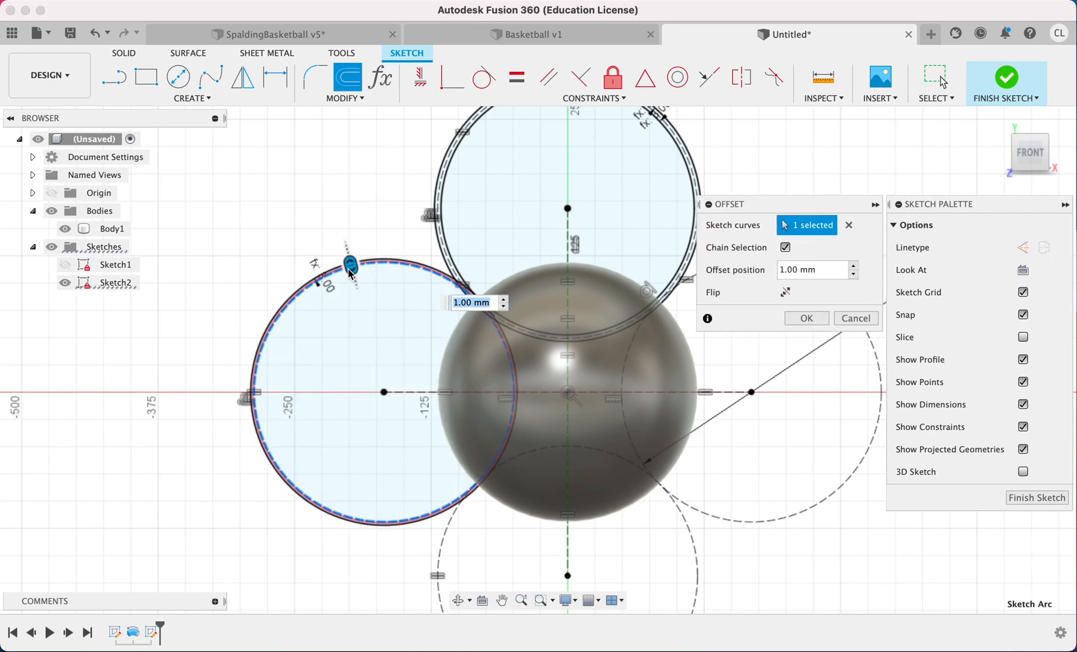
{"action": "type", "text": "-gr"}
{"action": "type", "text": "ooveWidth/2"}
{"action": "key", "text": "Return"}
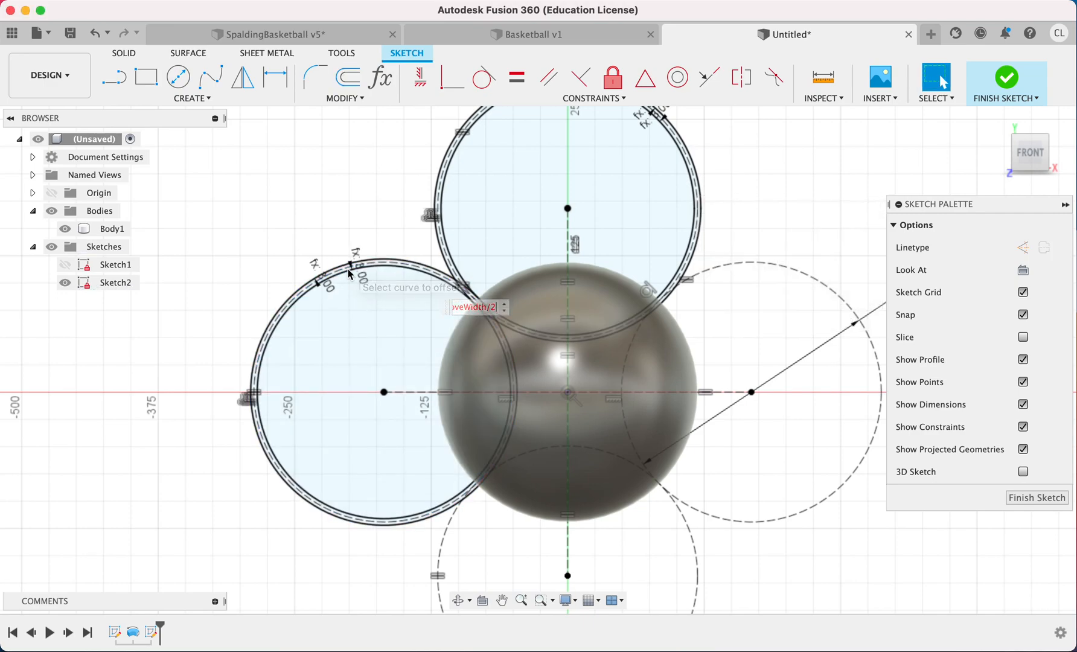
Offset the right construction circle outward by grooveWidth/2
{"action": "scroll", "coordinate": [541, 320], "scroll_direction": "right", "scroll_amount": 5}
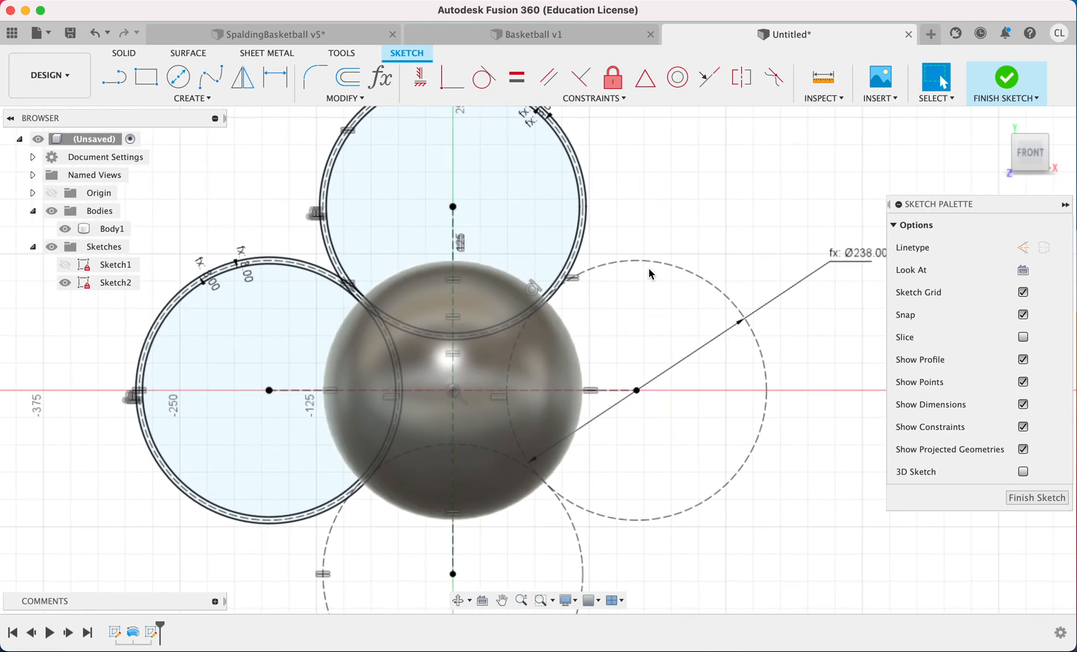
{"action": "key", "text": "o"}
{"action": "left_click", "coordinate": [641, 260]}
{"action": "type", "text": "grooveWidth/2"}
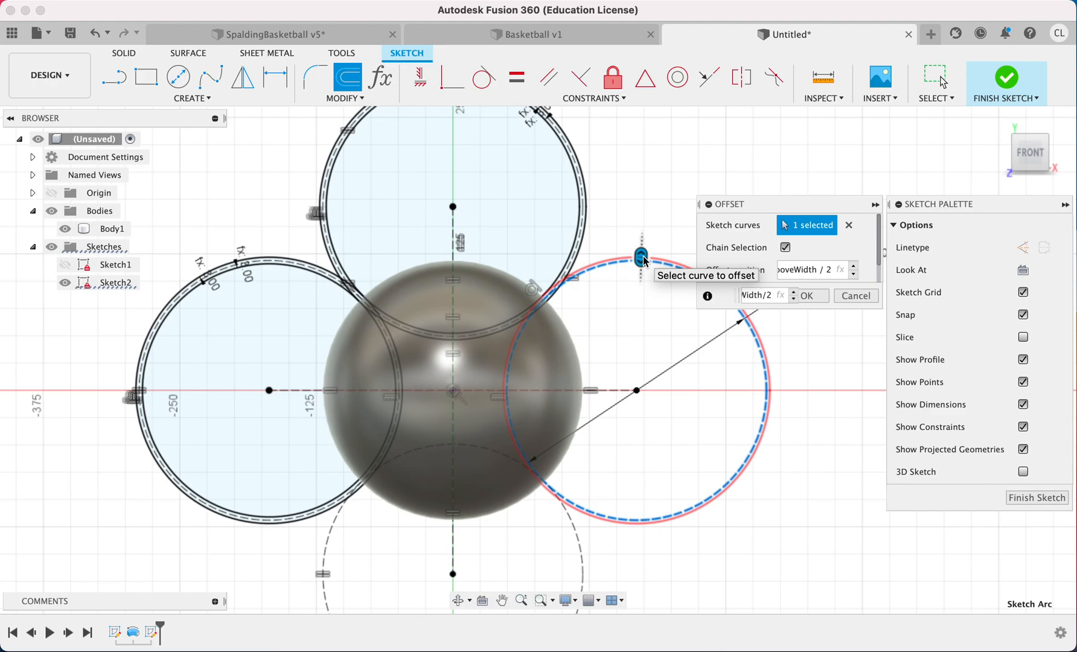
{"action": "key", "text": "Return"}
Offset the right construction circle inward by grooveWidth/2 to complete its groove ring
{"action": "key", "text": "o"}
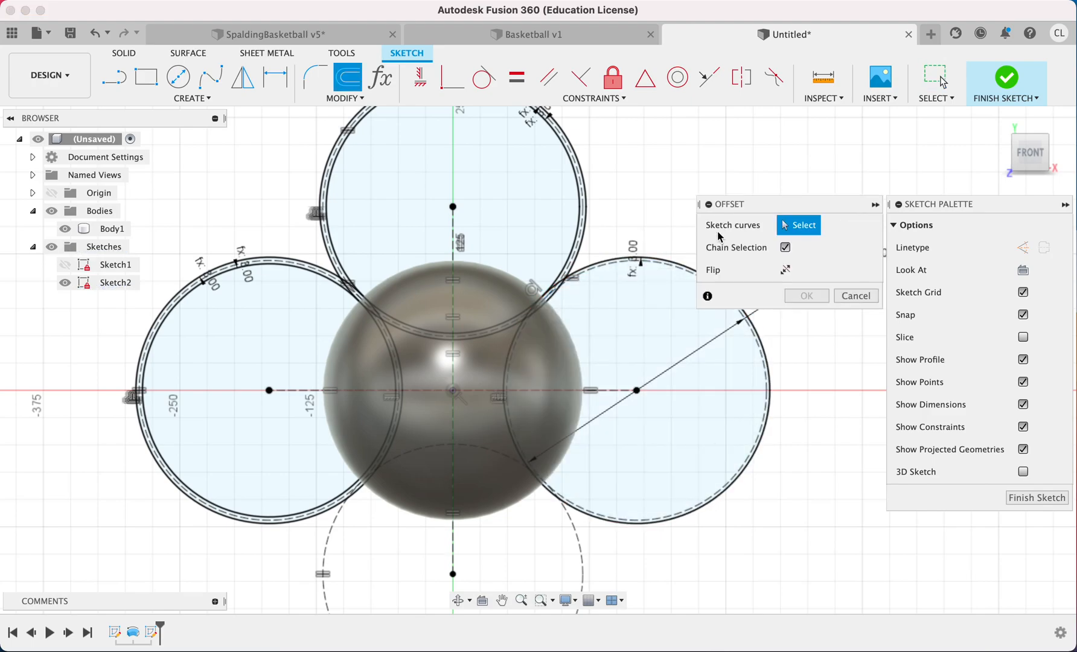
{"action": "left_click", "coordinate": [664, 269]}
{"action": "type", "text": "gro"}
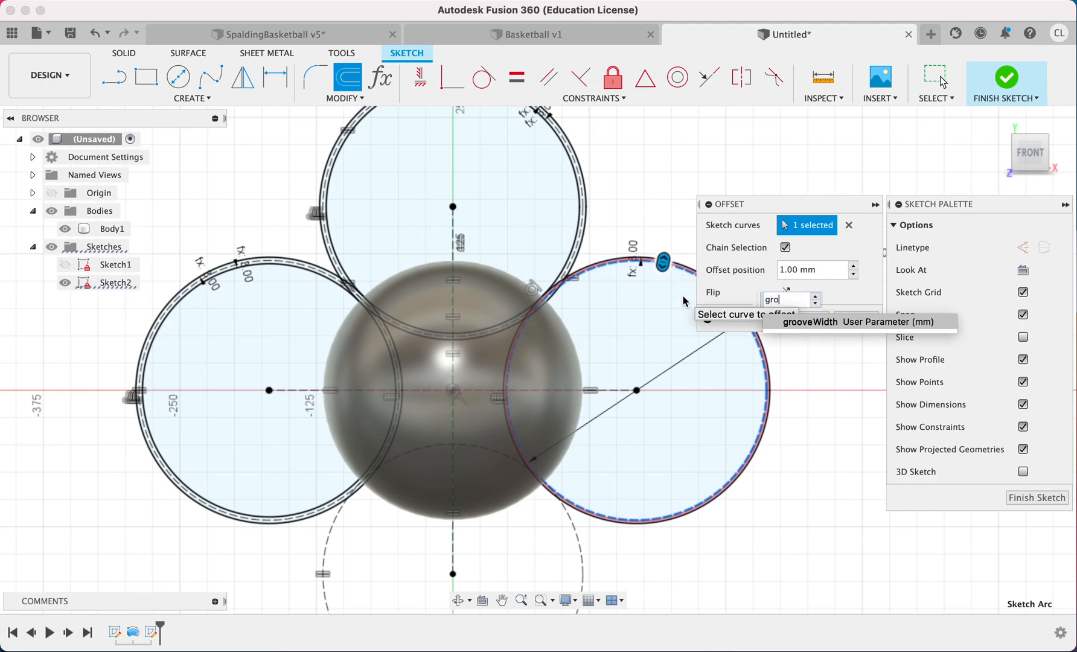
{"action": "type", "text": "oveWidth/2"}
{"action": "key", "text": "Return"}
{"action": "key", "text": "Return"}
Offset the lower construction circle outward by grooveWidth/2
{"action": "scroll", "coordinate": [484, 306], "scroll_direction": "down", "scroll_amount": 4}
{"action": "scroll", "coordinate": [484, 306], "scroll_direction": "left", "scroll_amount": 3}
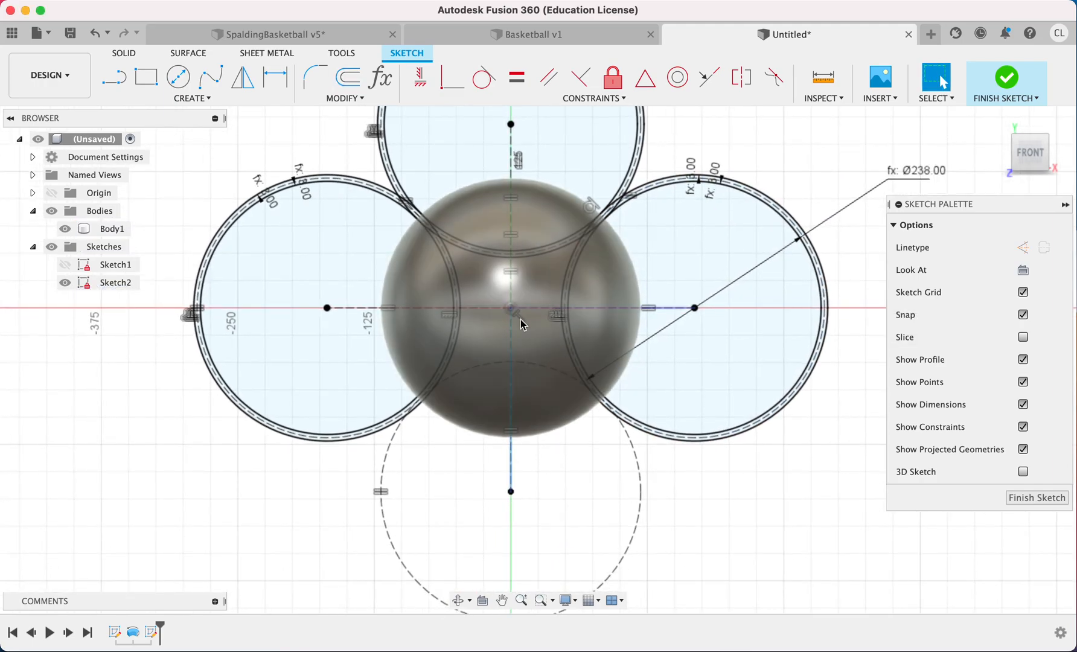
{"action": "key", "text": "o"}
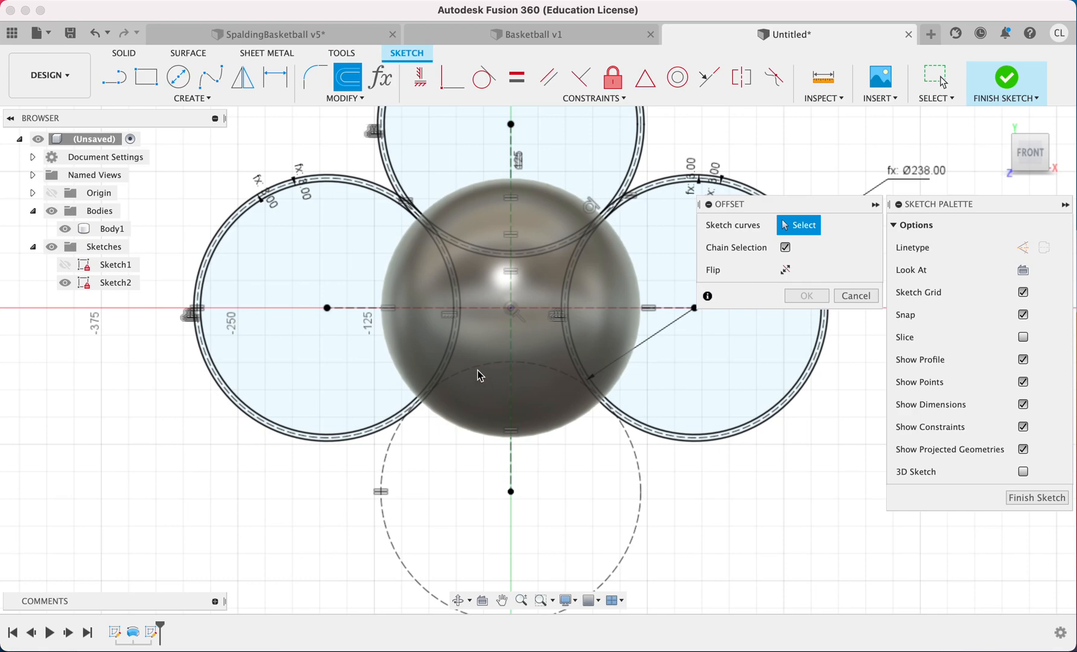
{"action": "left_click", "coordinate": [386, 455]}
{"action": "type", "text": "o"}
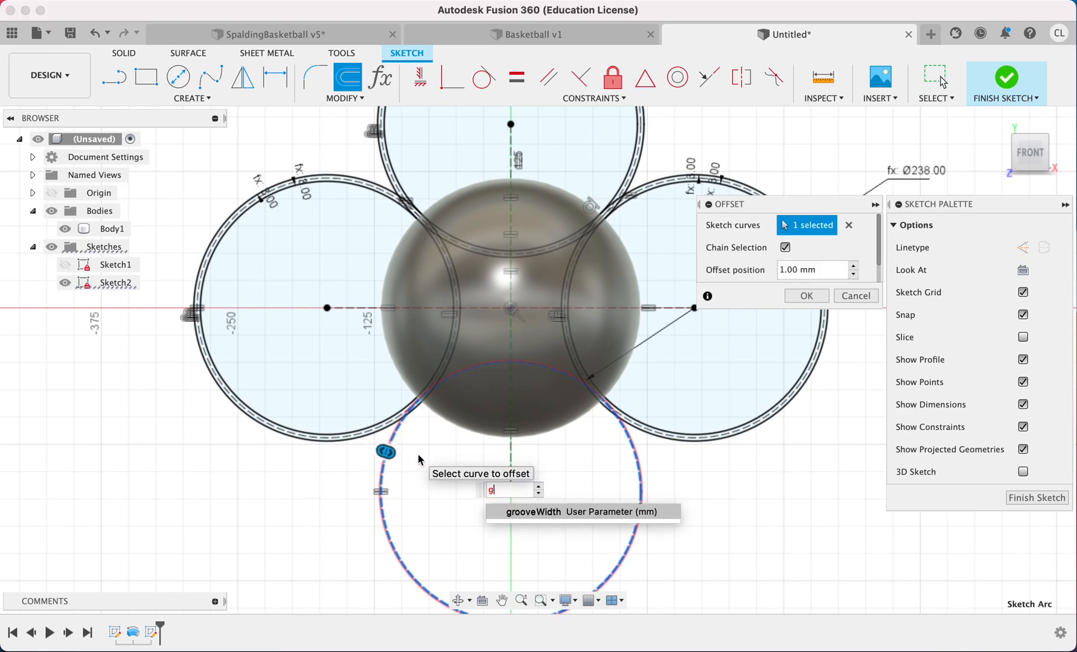
{"action": "key", "text": "Tab"}
{"action": "type", "text": "/3"}
{"action": "key", "text": "Return"}
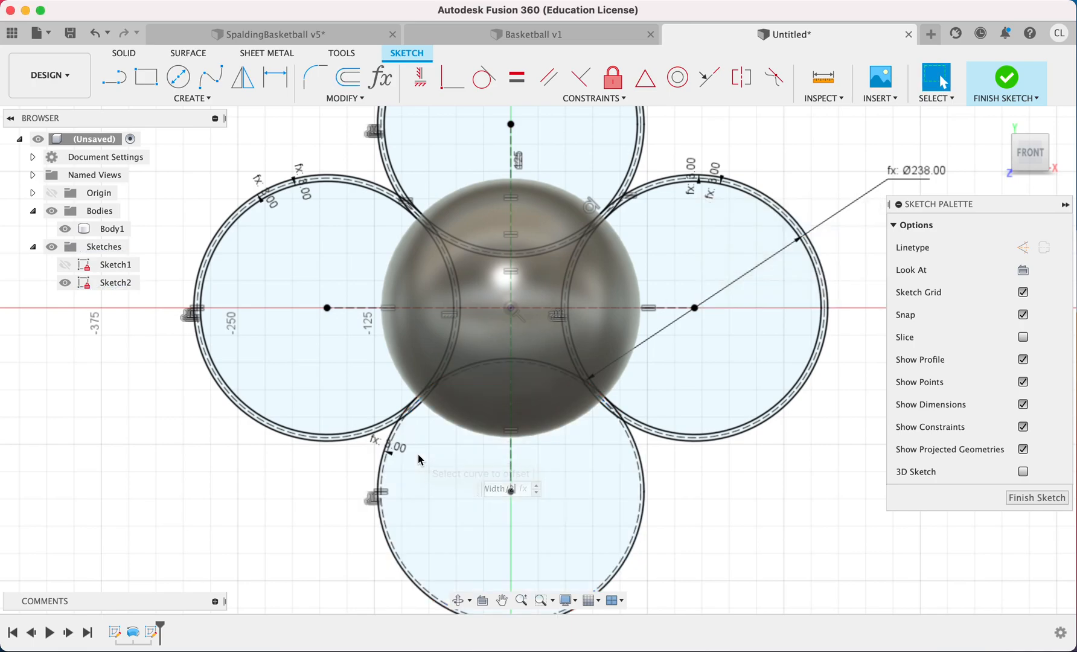
Offset the lower construction circle inward by grooveWidth/2 to complete its groove ring
{"action": "left_click", "coordinate": [494, 435]}
{"action": "key", "text": "c"}
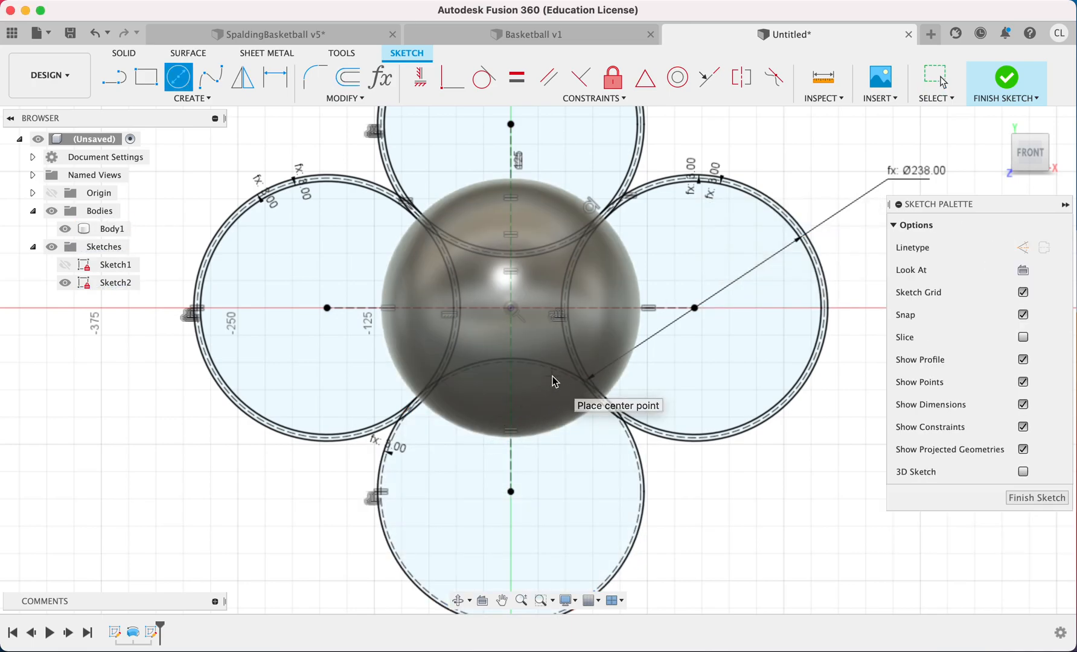
{"action": "key", "text": "Escape"}
{"action": "key", "text": "o"}
{"action": "left_click", "coordinate": [559, 376]}
{"action": "type", "text": "grooveWidth/"}
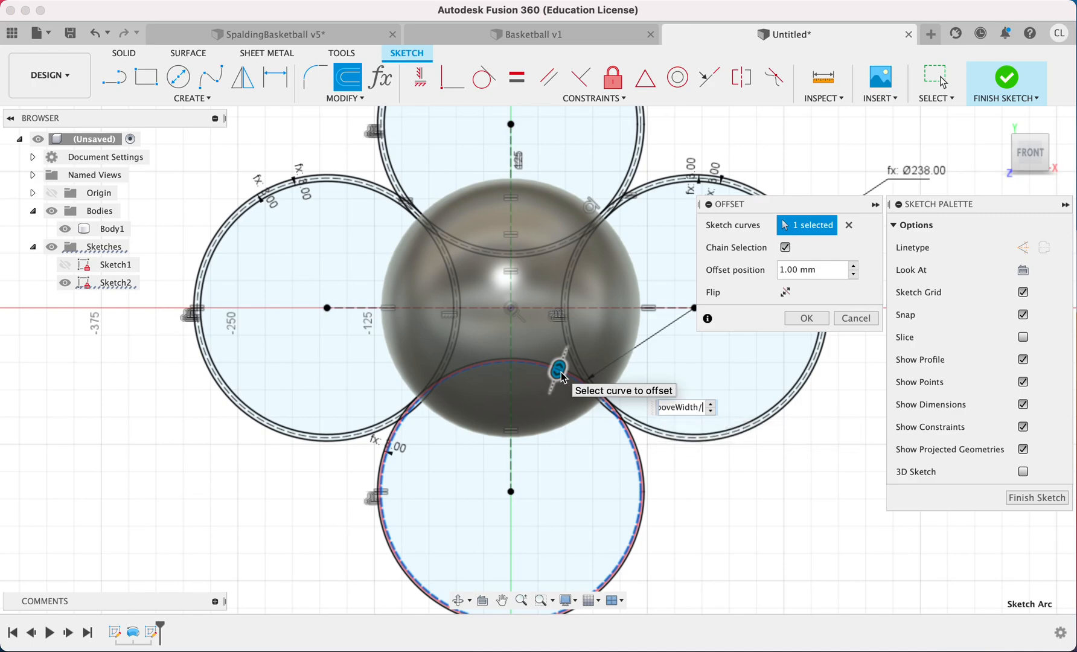
{"action": "type", "text": "2"}
{"action": "key", "text": "Return"}
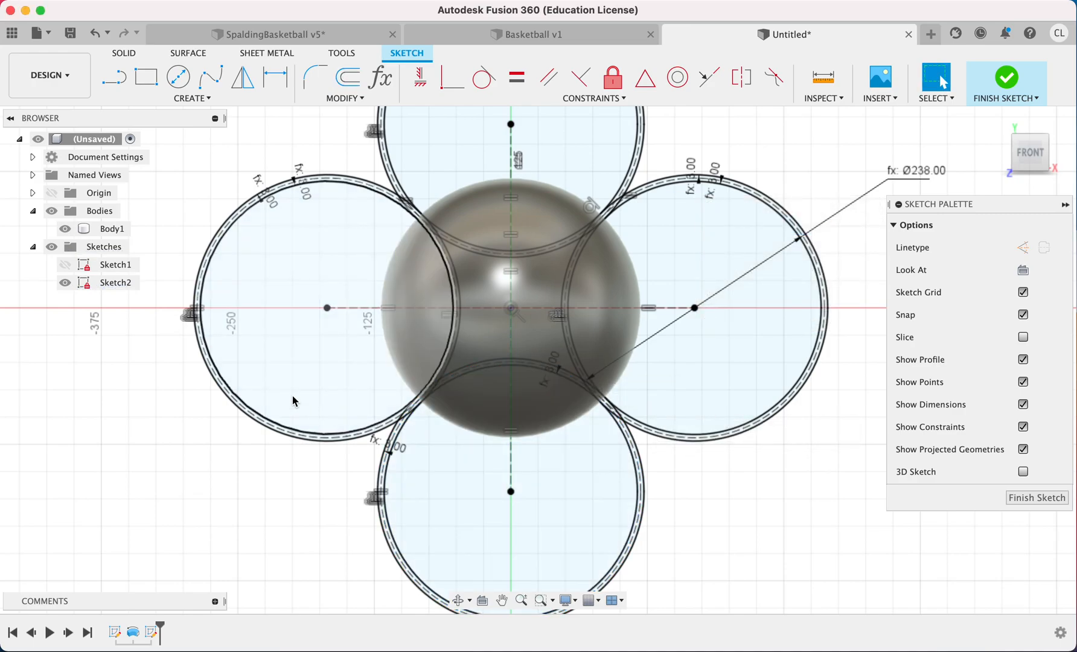
Examine where the left and lower groove rings overlap at the ball's edge, including the lens-shaped profile between them
{"action": "scroll", "coordinate": [294, 400], "scroll_direction": "up", "scroll_amount": 10}
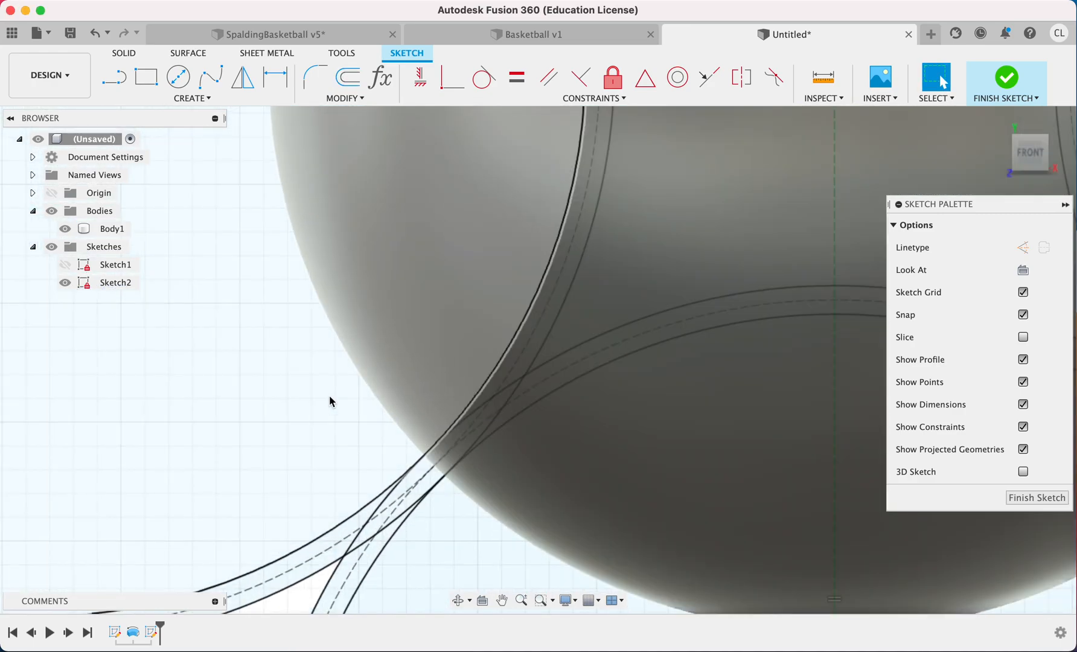
{"action": "scroll", "coordinate": [329, 401], "scroll_direction": "up", "scroll_amount": 5}
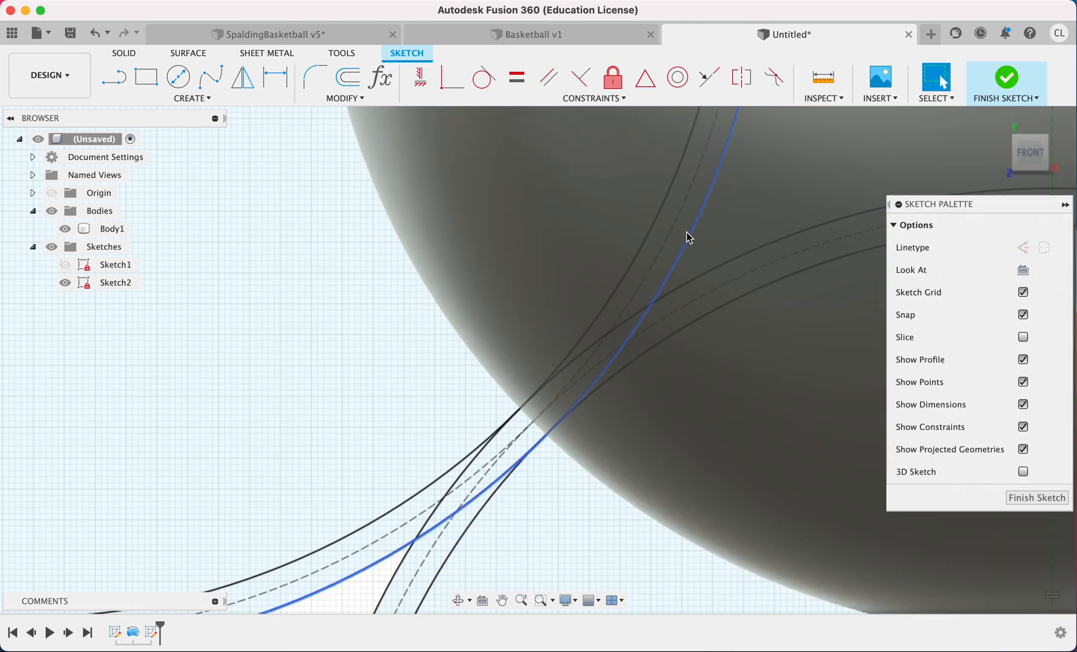
{"action": "left_click", "coordinate": [668, 260]}
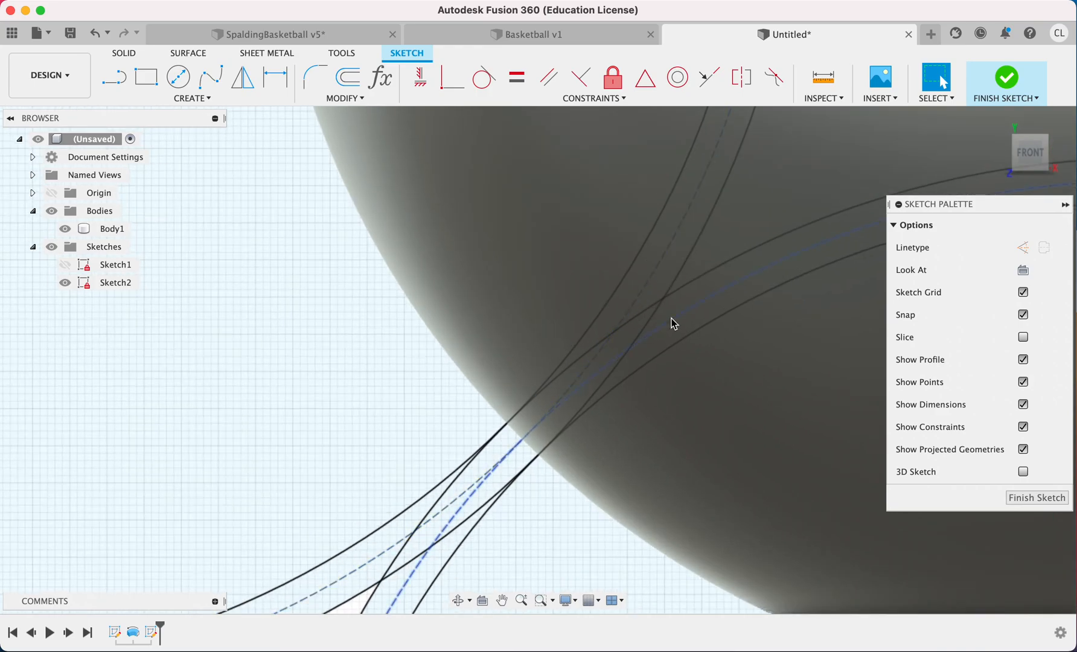
{"action": "left_click", "coordinate": [492, 459]}
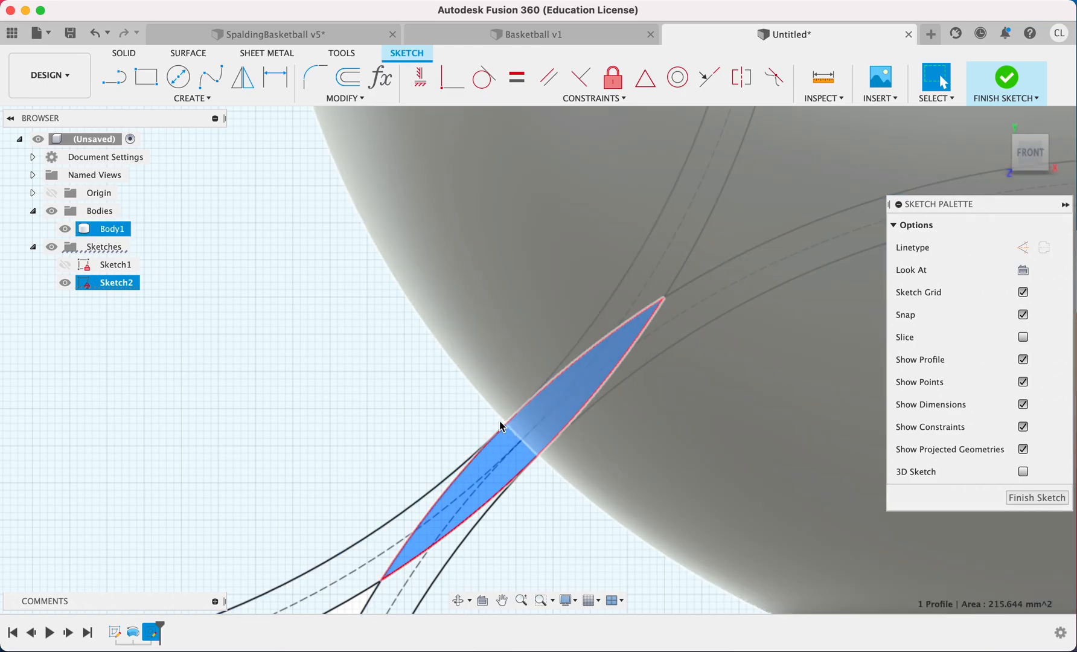
{"action": "scroll", "coordinate": [500, 424], "scroll_direction": "down", "scroll_amount": 10}
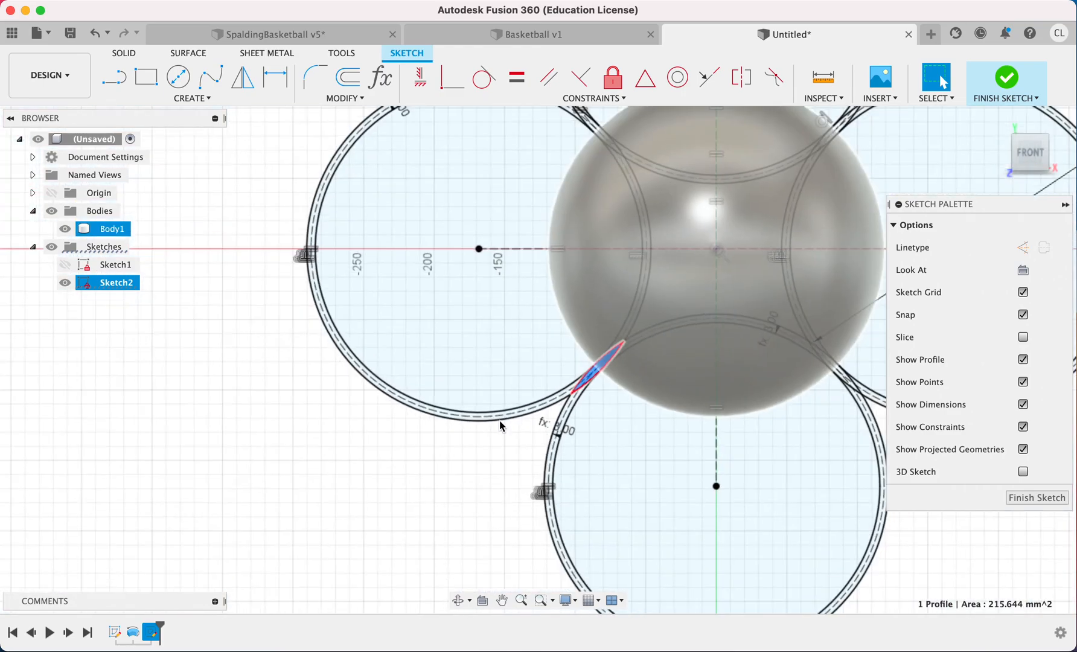
{"action": "left_click", "coordinate": [404, 464]}
{"action": "scroll", "coordinate": [485, 464], "scroll_direction": "down", "scroll_amount": 3}
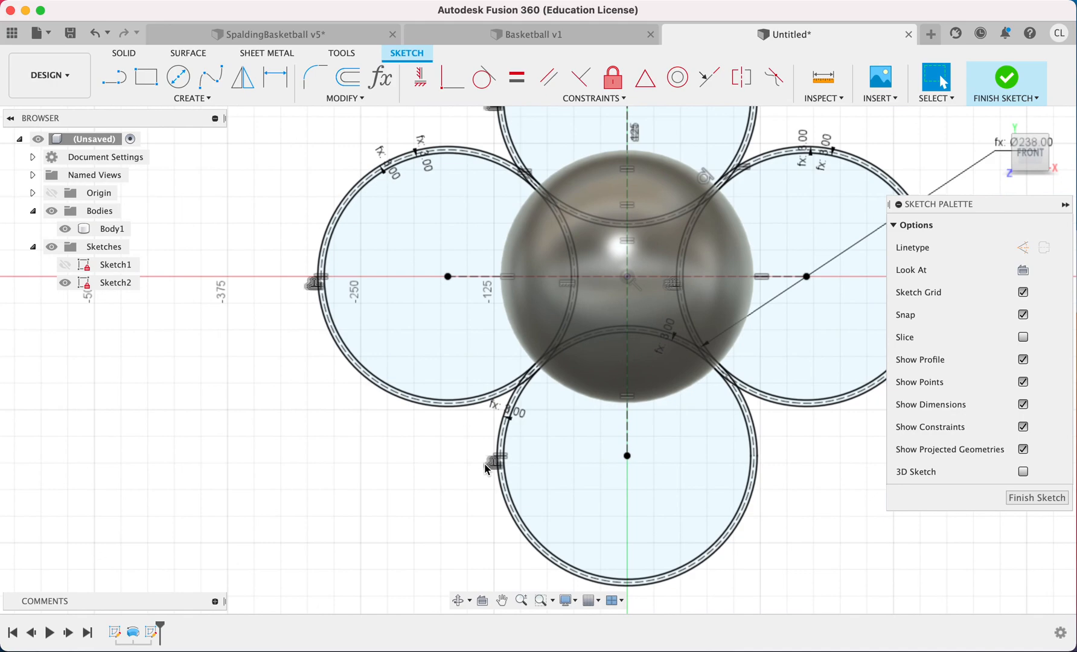
Try a diameter of 200 mm for the right construction circle
{"action": "scroll", "coordinate": [485, 464], "scroll_direction": "right", "scroll_amount": 8}
{"action": "double_click", "coordinate": [785, 187]}
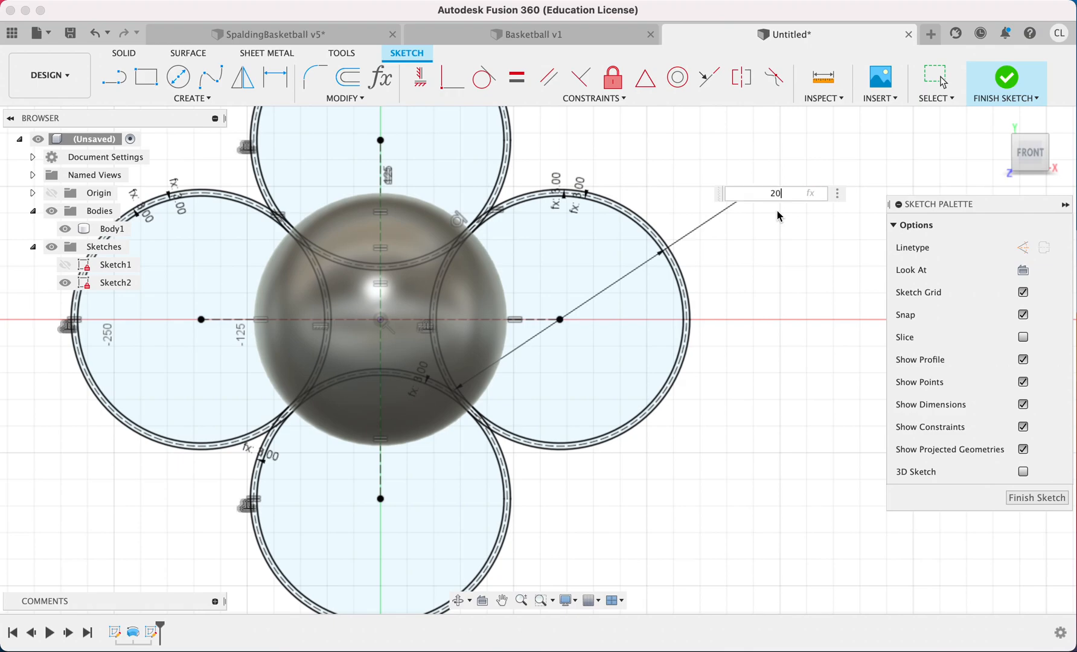
{"action": "type", "text": "200"}
{"action": "key", "text": "Return"}
Inspect the overlap of the left and lower groove rings at the ball's edge with the 200 mm circles
{"action": "scroll", "coordinate": [610, 293], "scroll_direction": "up", "scroll_amount": 5}
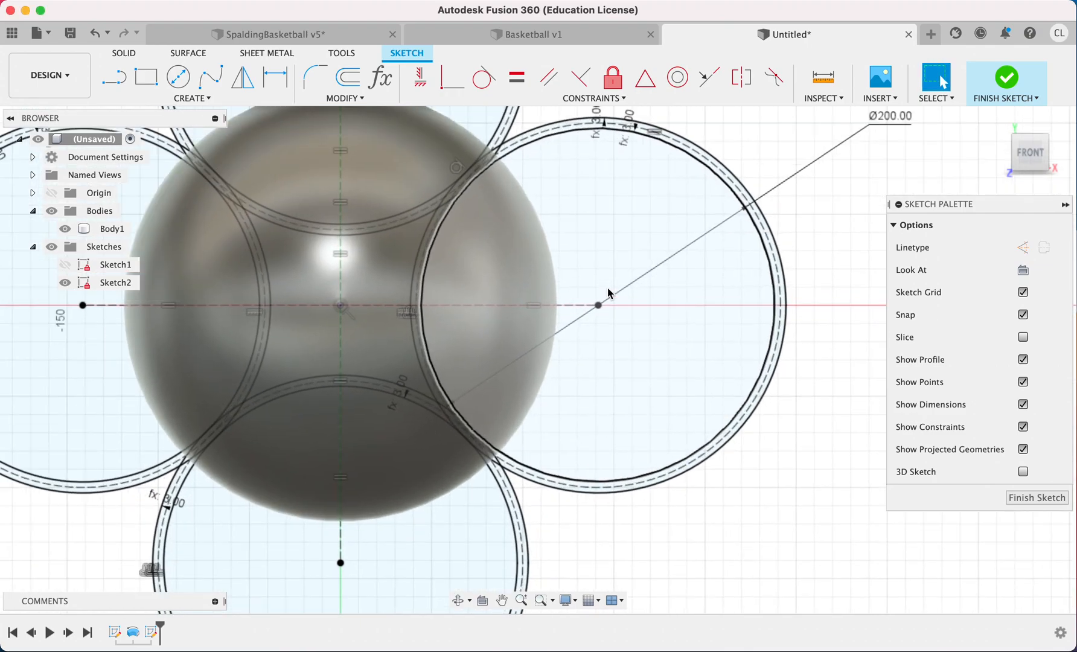
{"action": "scroll", "coordinate": [607, 288], "scroll_direction": "up", "scroll_amount": 3}
{"action": "scroll", "coordinate": [608, 287], "scroll_direction": "left", "scroll_amount": 6}
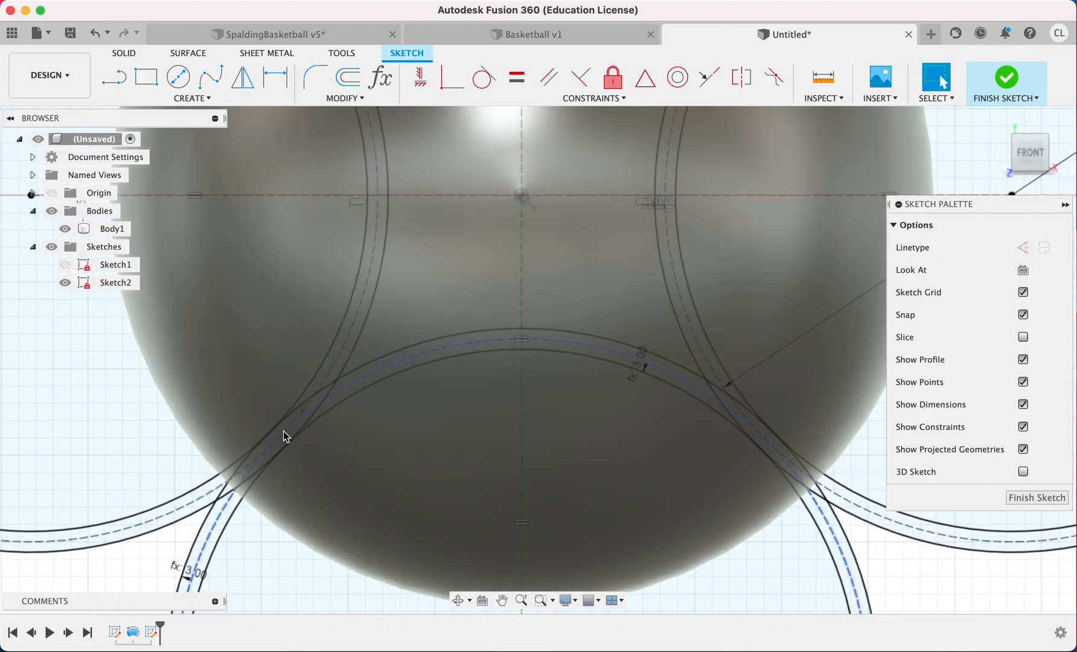
{"action": "scroll", "coordinate": [315, 441], "scroll_direction": "up", "scroll_amount": 5}
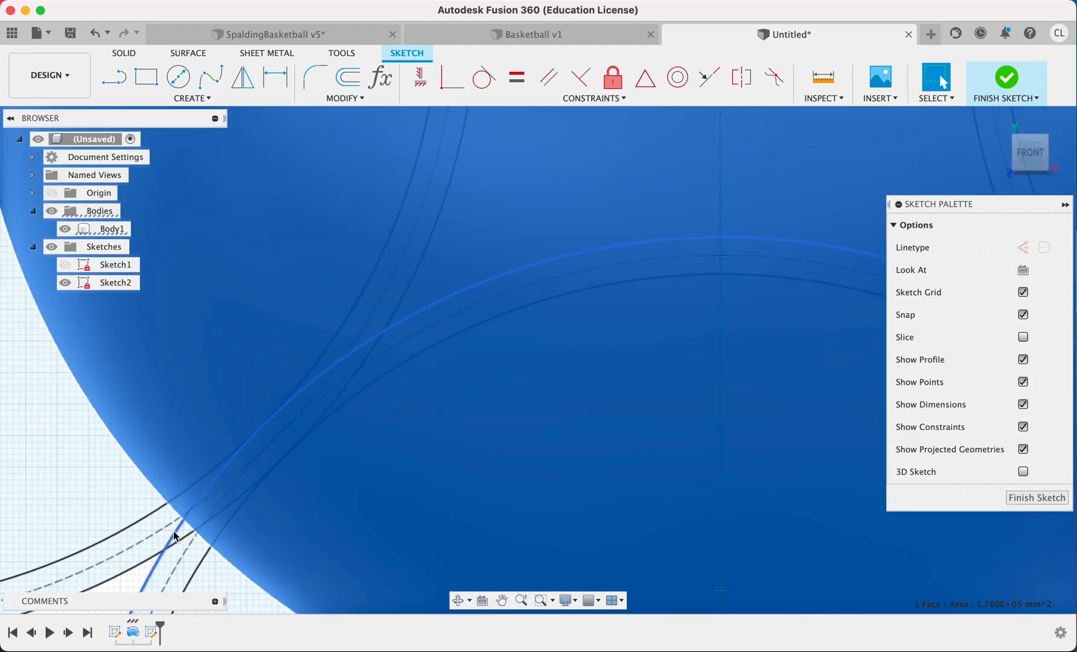
{"action": "left_click", "coordinate": [151, 493]}
{"action": "left_click", "coordinate": [189, 528]}
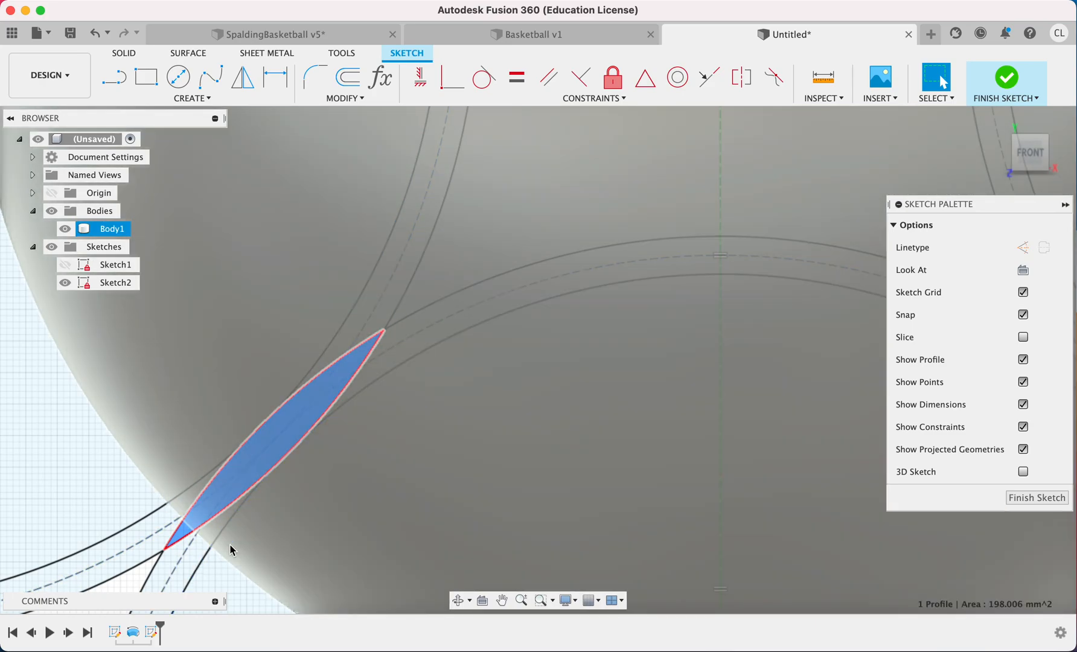
{"action": "scroll", "coordinate": [232, 549], "scroll_direction": "down", "scroll_amount": 5}
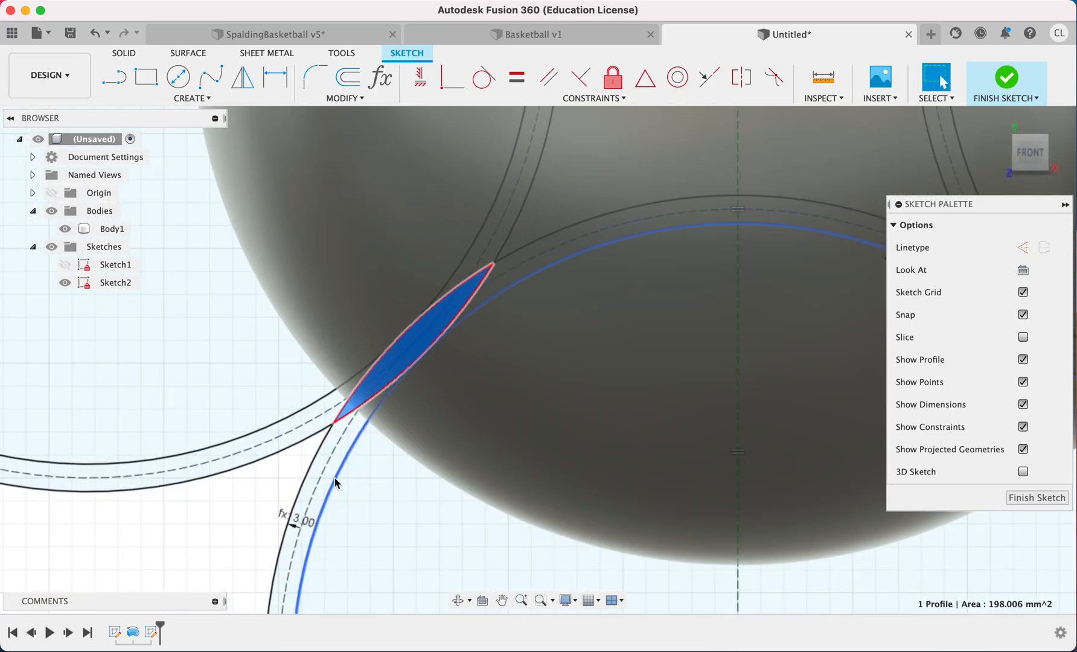
{"action": "scroll", "coordinate": [356, 443], "scroll_direction": "down", "scroll_amount": 10}
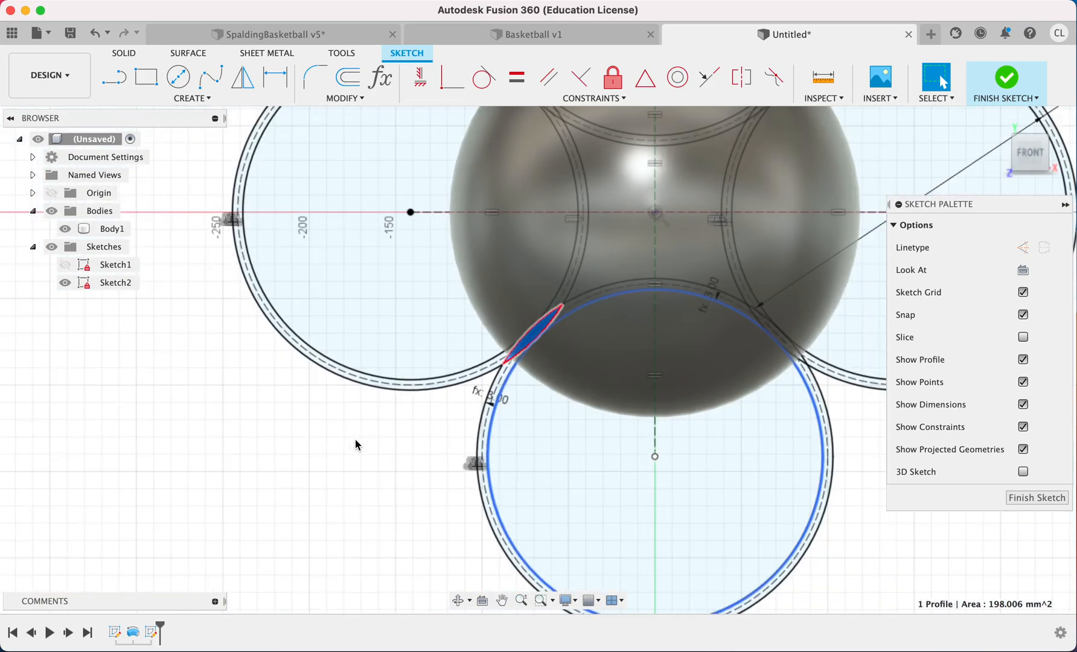
Set the right construction circle's diameter back to the basketballDiameter parameter
{"action": "scroll", "coordinate": [459, 393], "scroll_direction": "right", "scroll_amount": 4}
{"action": "scroll", "coordinate": [459, 392], "scroll_direction": "up", "scroll_amount": 2}
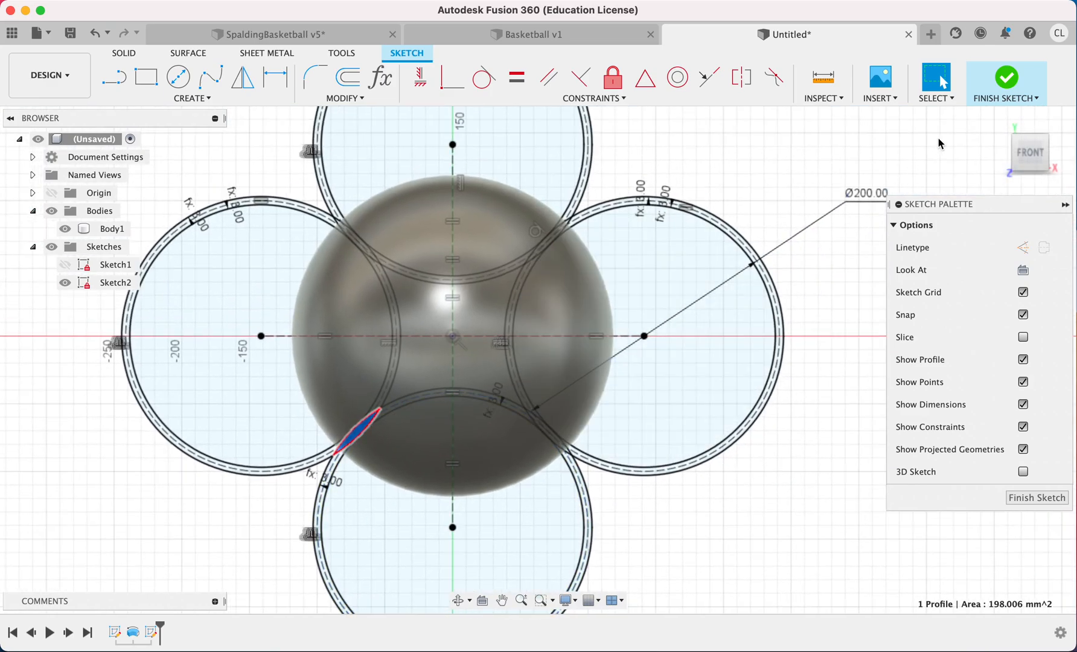
{"action": "double_click", "coordinate": [867, 192]}
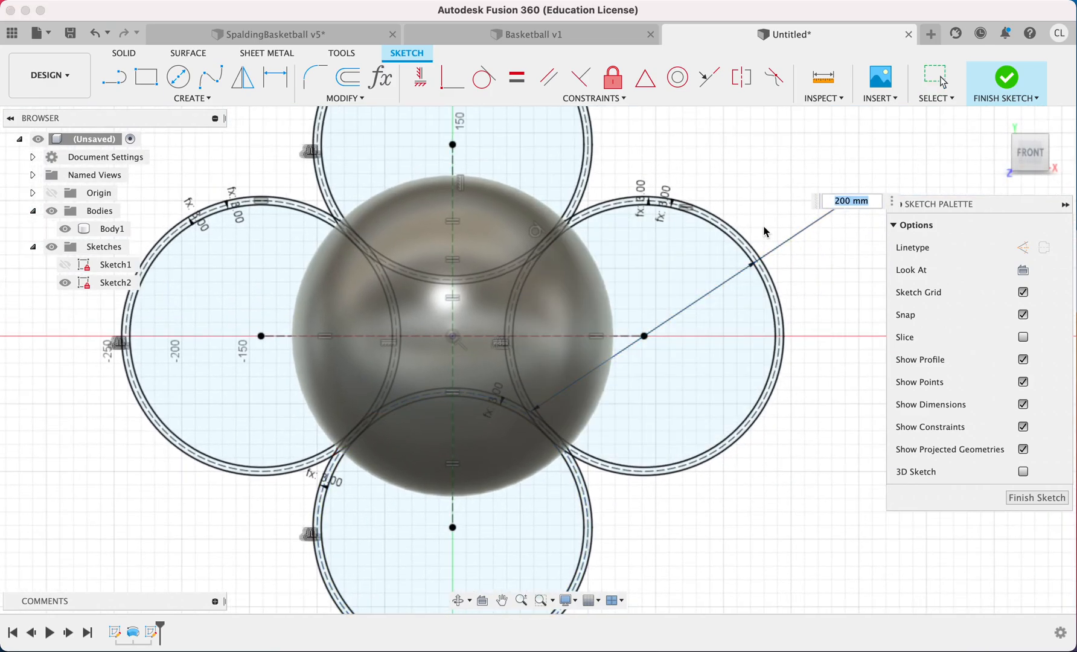
{"action": "type", "text": "ballDiameter"}
{"action": "key", "text": "Return"}
{"action": "key", "text": "Return"}
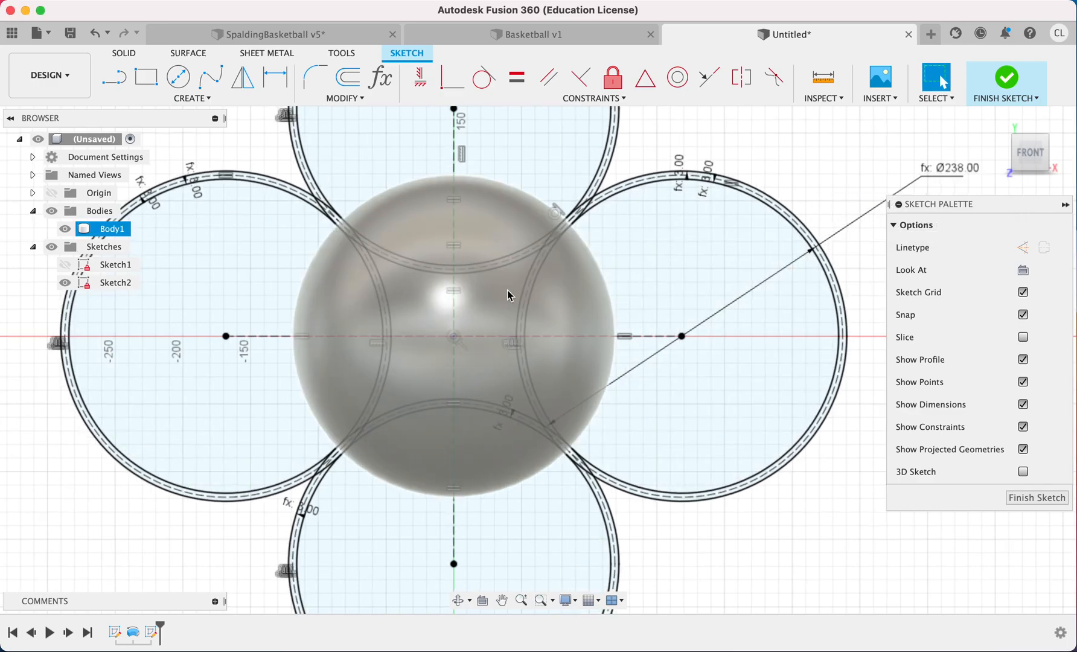
Compare with the SpaldingBasketball and Basketball v1 designs and return to the untitled design
{"action": "scroll", "coordinate": [508, 295], "scroll_direction": "down", "scroll_amount": 4}
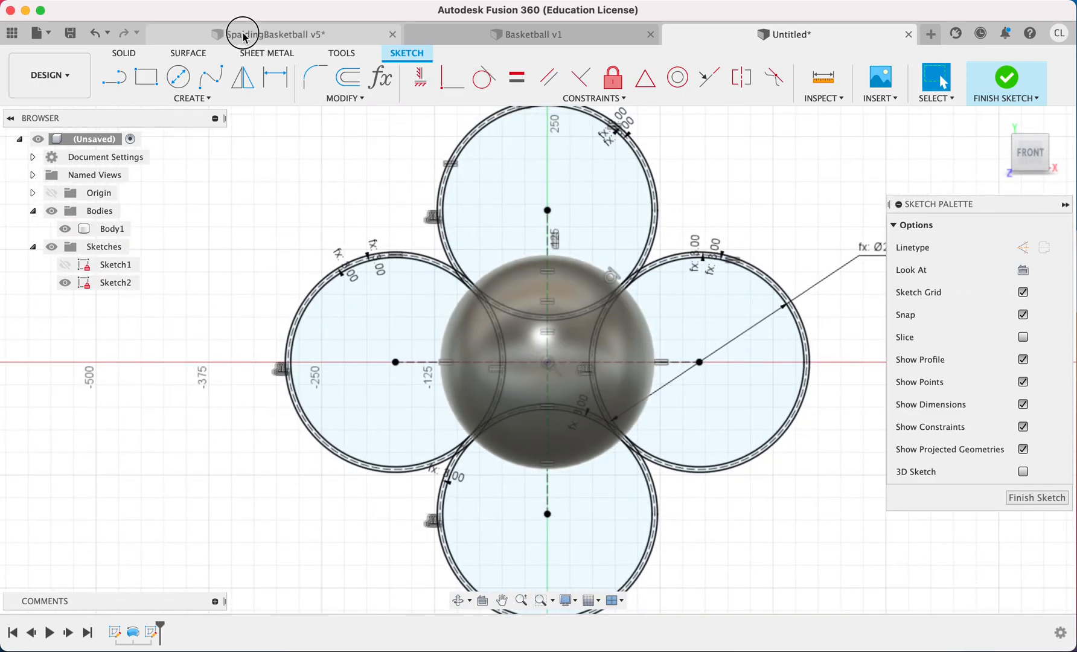
{"action": "left_click", "coordinate": [242, 34]}
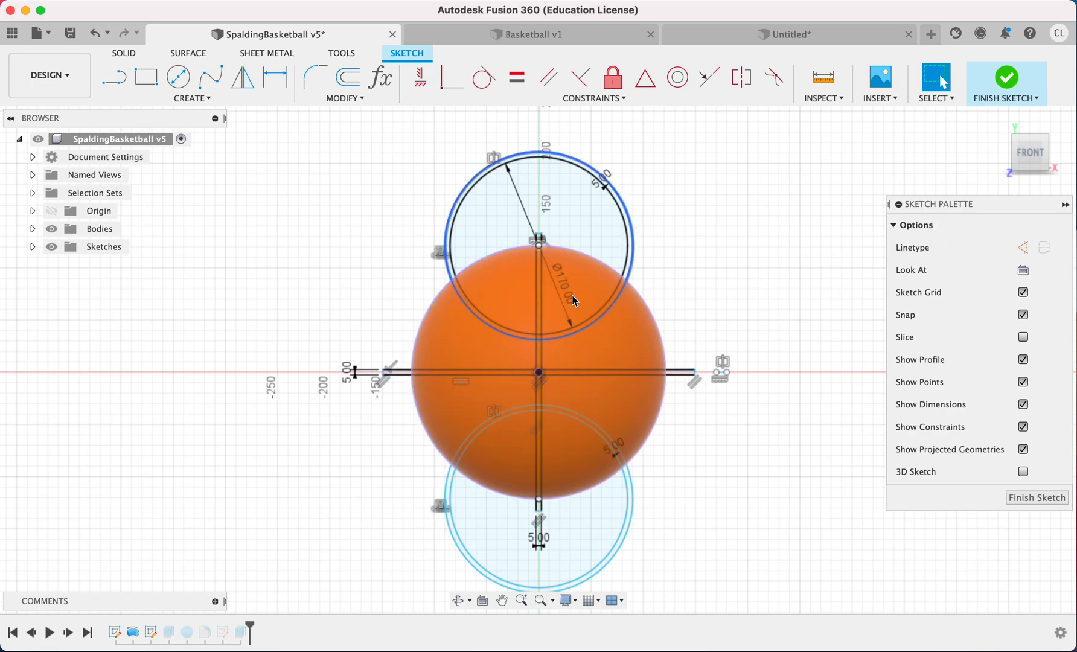
{"action": "left_click", "coordinate": [525, 38]}
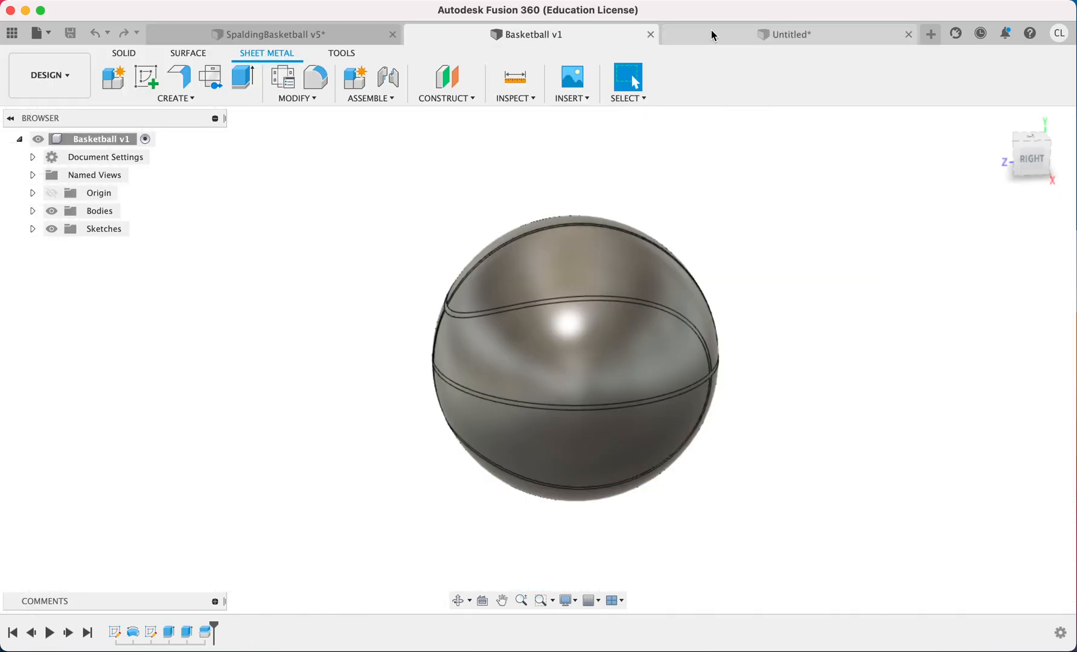
{"action": "left_click", "coordinate": [711, 34]}
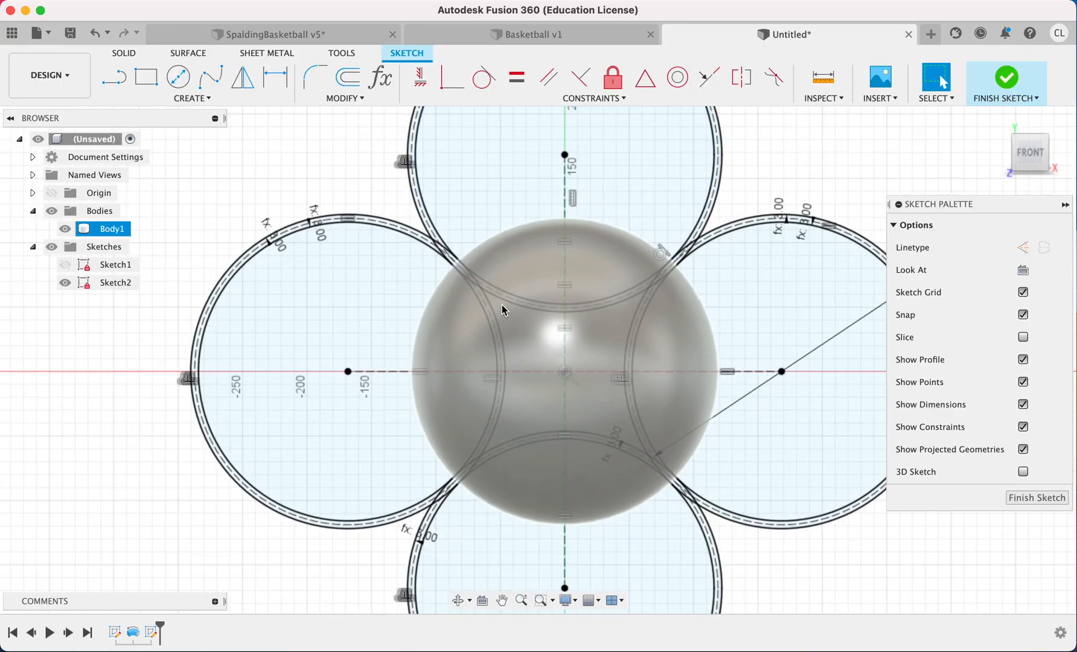
Sketch a horizontal center rectangle on the ball's centre, about 360 mm long, with its height set to grooveWidth
{"action": "left_click", "coordinate": [190, 98]}
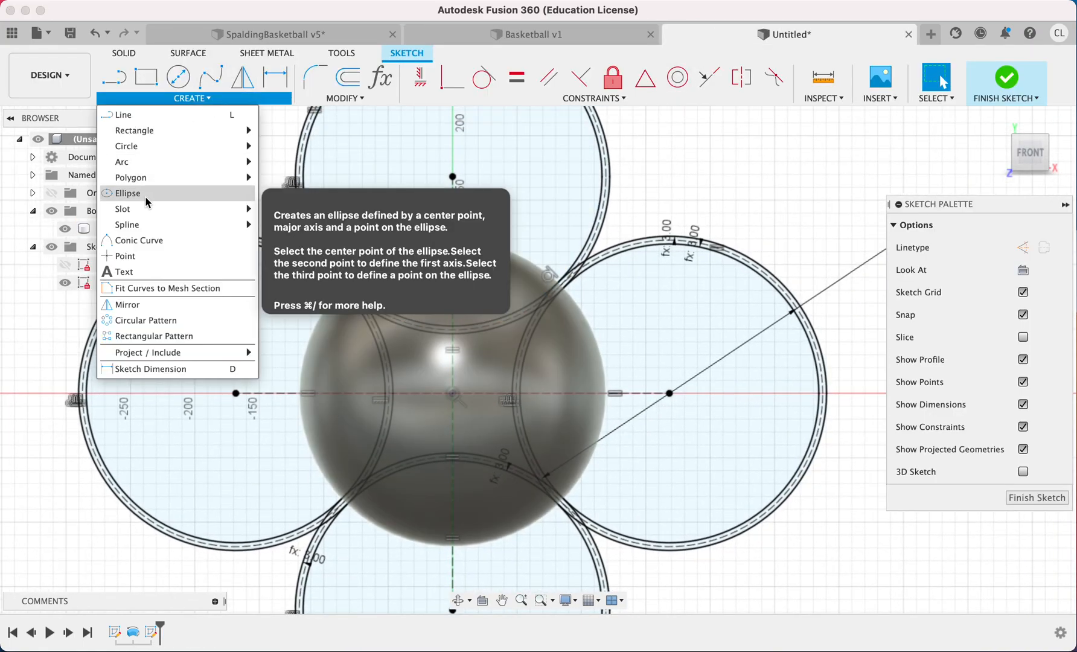
{"action": "mouse_move", "coordinate": [230, 131]}
{"action": "left_click", "coordinate": [284, 146]}
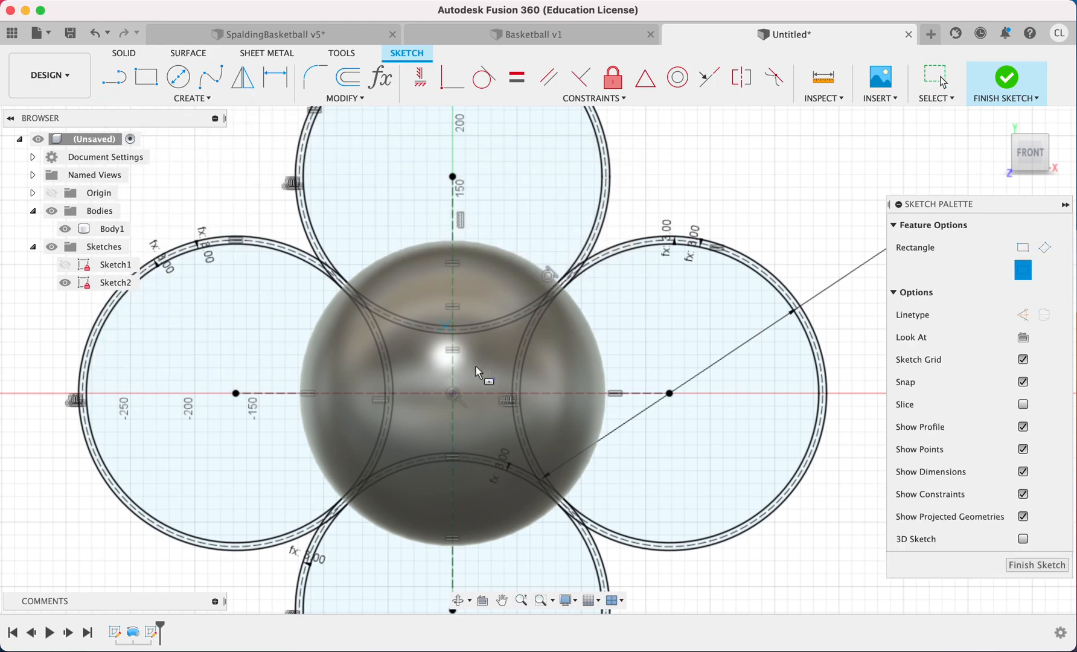
{"action": "left_click", "coordinate": [452, 393]}
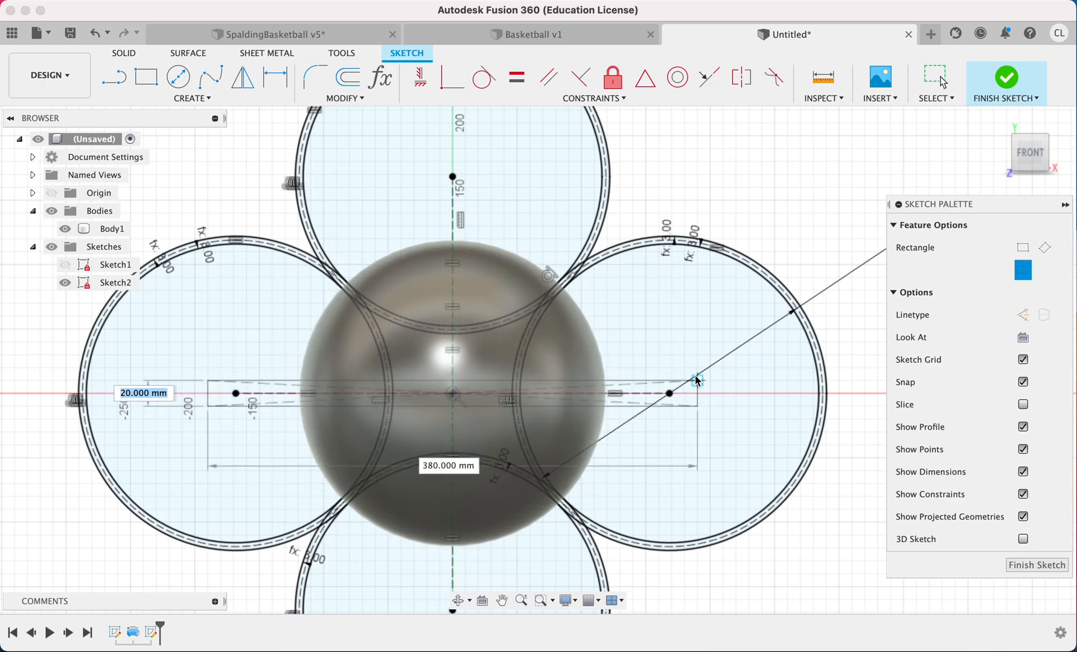
{"action": "type", "text": "g"}
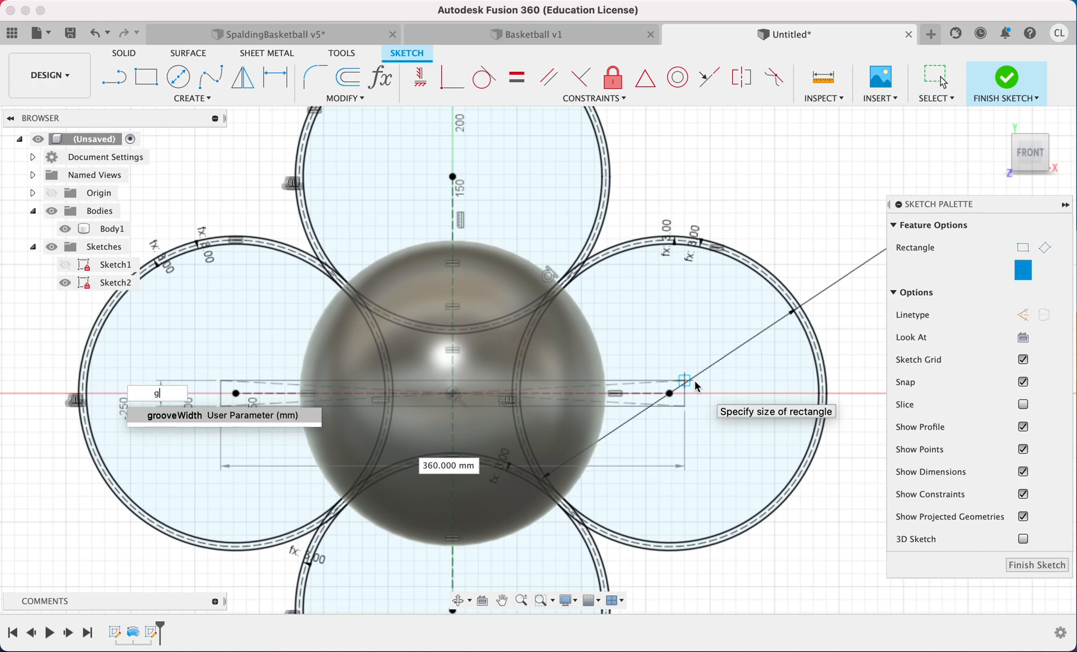
{"action": "type", "text": "r"}
{"action": "key", "text": "Return"}
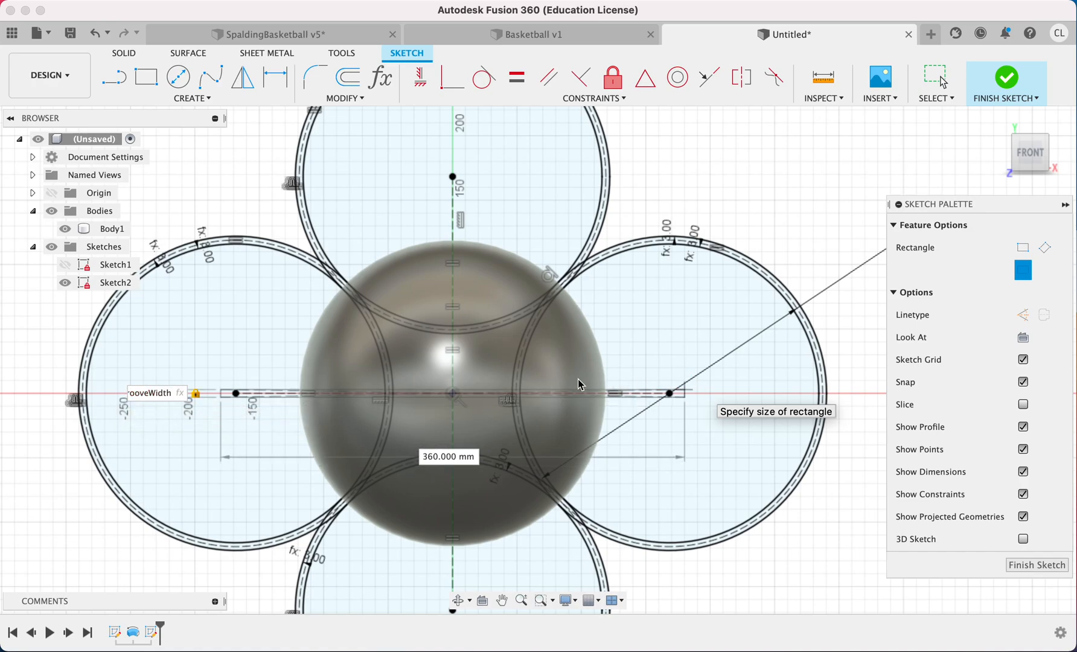
{"action": "key", "text": "Return"}
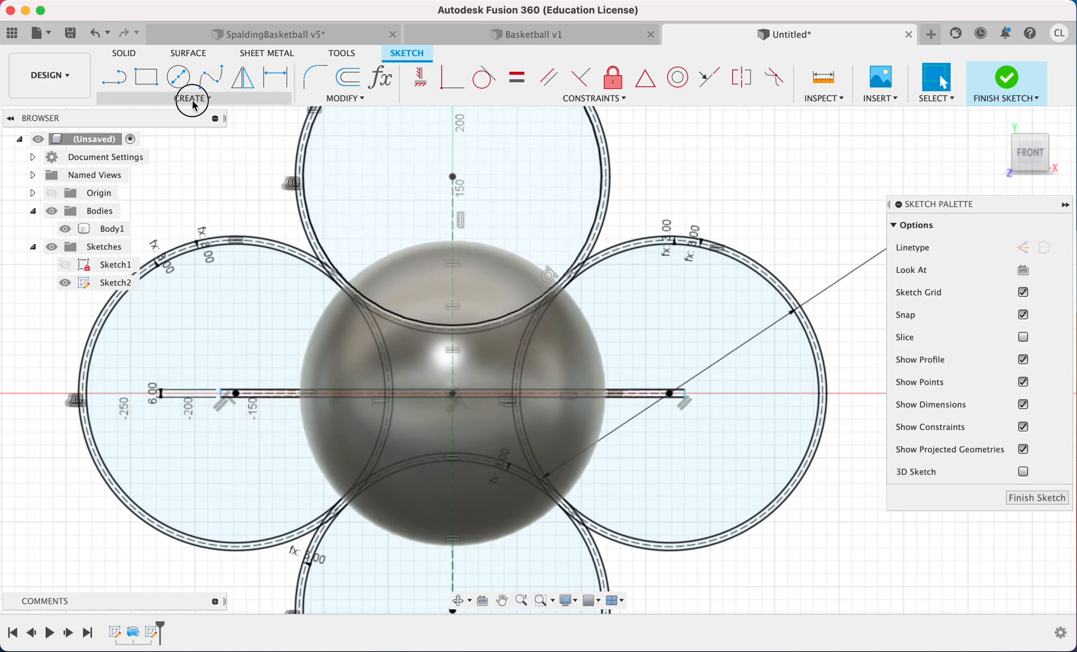
Sketch a vertical center rectangle on the ball's centre, about 320 mm tall, with its width set to grooveWidth, and finish the sketch
{"action": "left_click", "coordinate": [193, 104]}
{"action": "mouse_move", "coordinate": [229, 134]}
{"action": "left_click", "coordinate": [305, 163]}
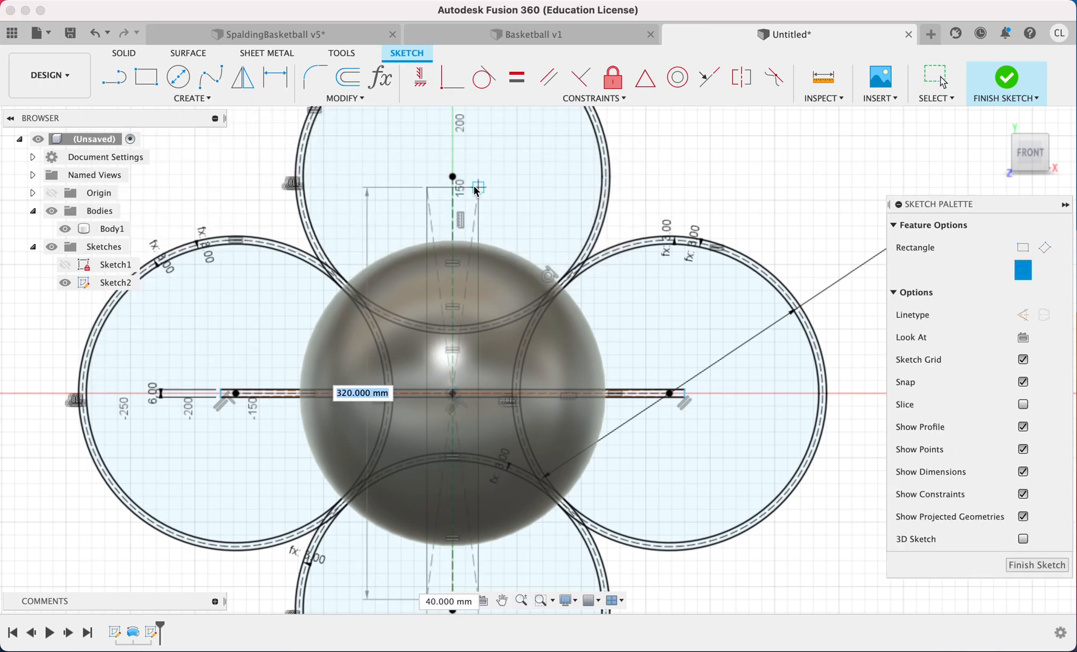
{"action": "scroll", "coordinate": [474, 192], "scroll_direction": "down", "scroll_amount": 3}
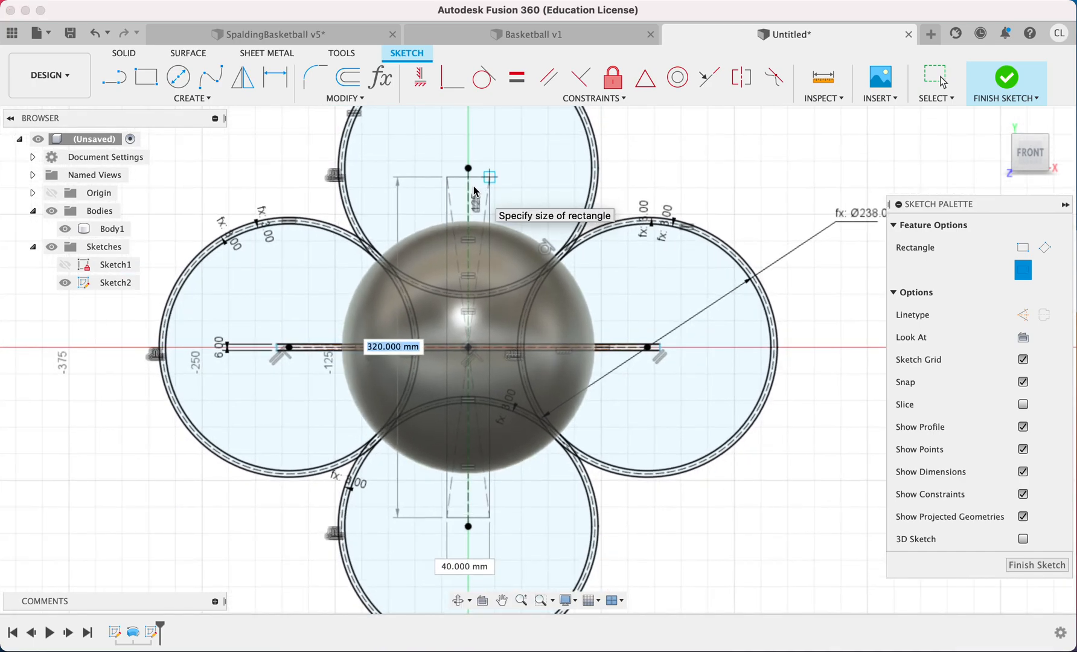
{"action": "type", "text": "g"}
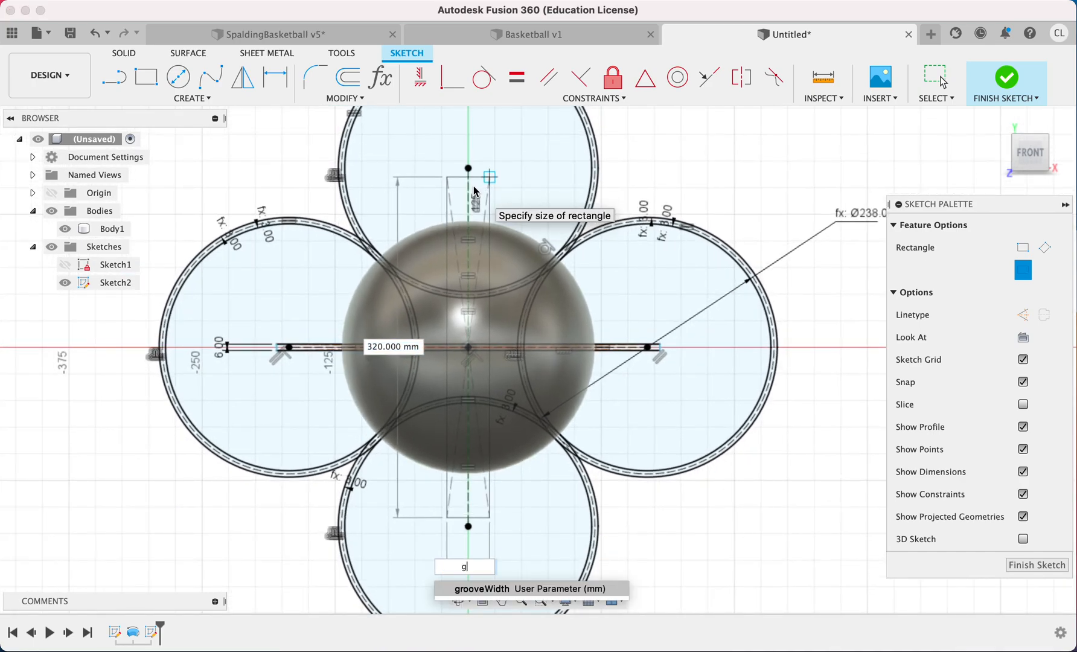
{"action": "type", "text": "ro"}
{"action": "key", "text": "Return"}
{"action": "key", "text": "Tab"}
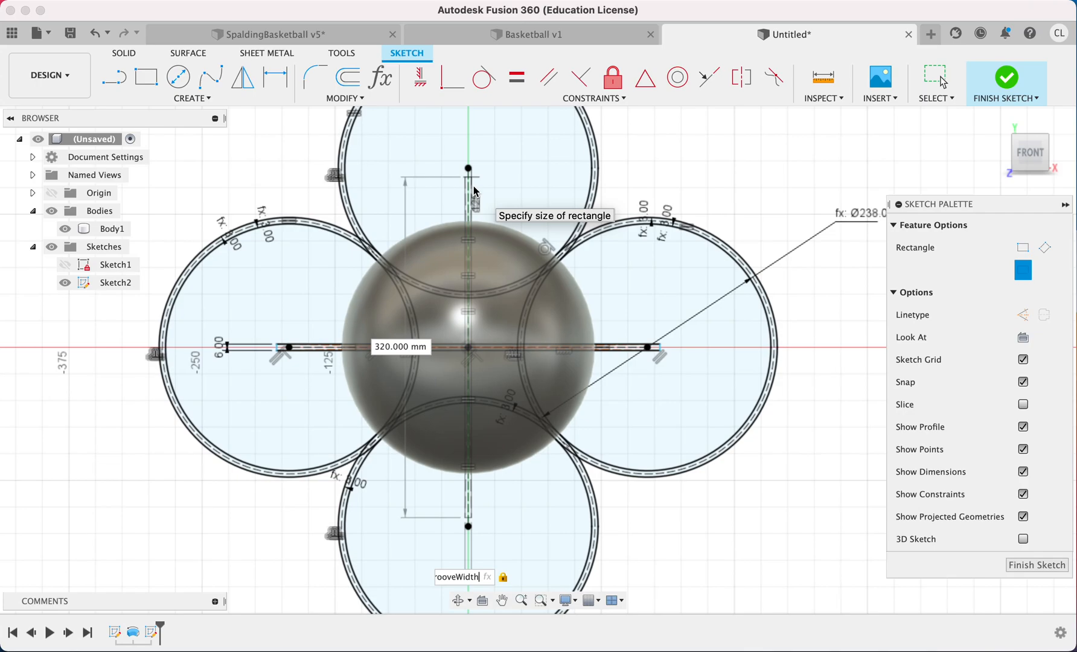
{"action": "key", "text": "Return"}
{"action": "key", "text": "Escape"}
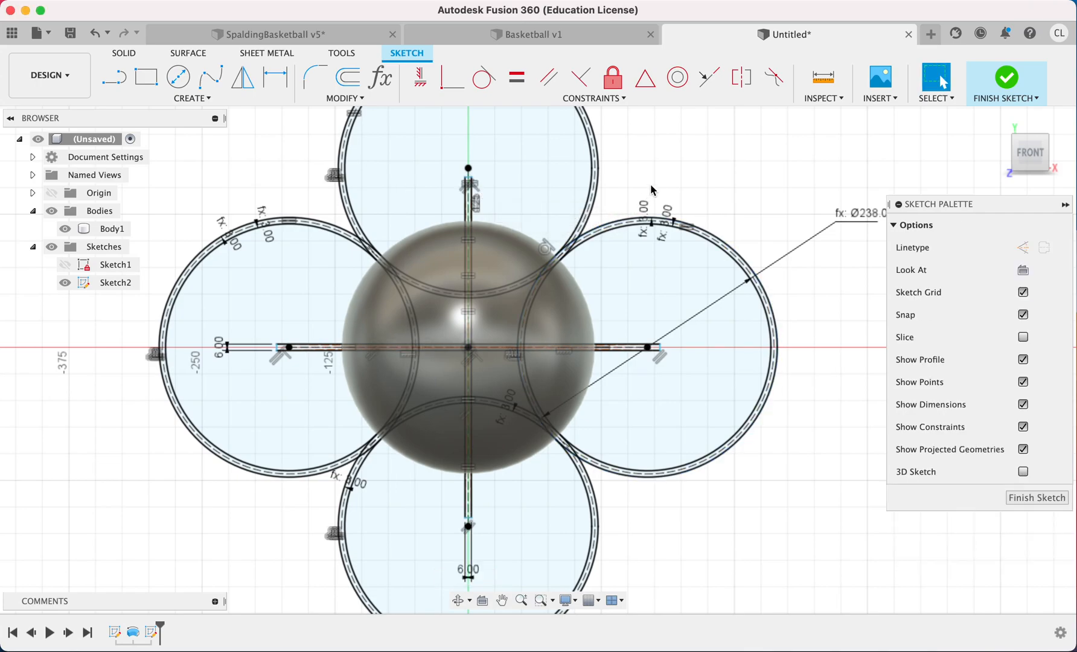
{"action": "scroll", "coordinate": [685, 151], "scroll_direction": "up", "scroll_amount": 3}
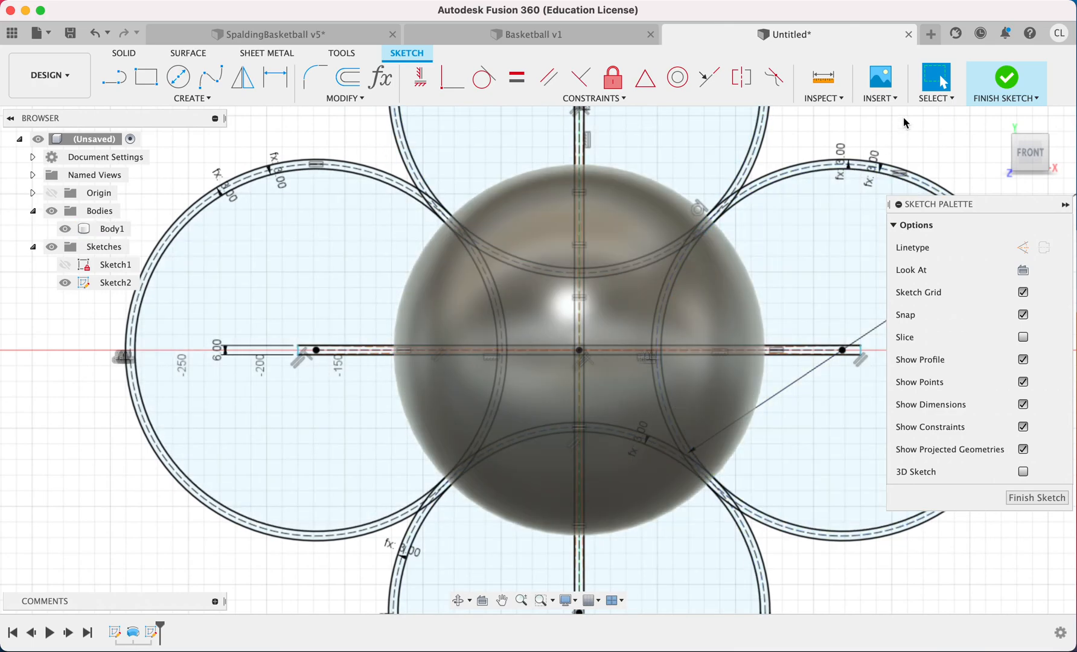
{"action": "left_click", "coordinate": [1005, 77]}
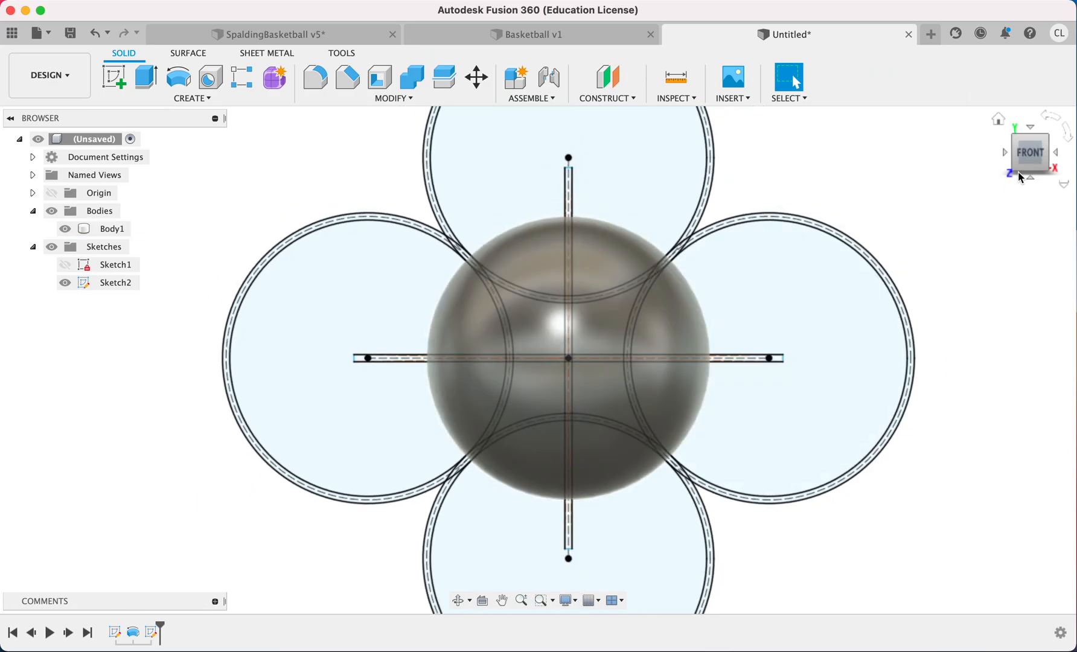
Start an Extrude and select all profile segments of the left groove ring plus the horizontal bar segment inside it
{"action": "left_click_drag", "start_coordinate": [1020, 177], "coordinate": [1032, 157]}
{"action": "key", "text": "e"}
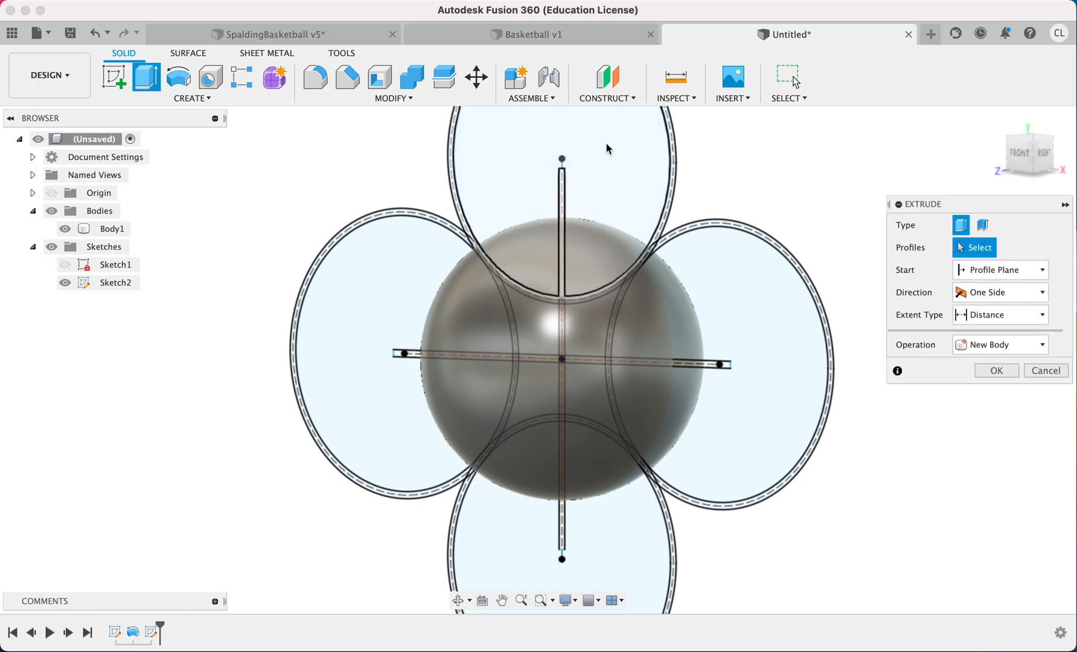
{"action": "scroll", "coordinate": [571, 215], "scroll_direction": "up", "scroll_amount": 3}
{"action": "scroll", "coordinate": [571, 214], "scroll_direction": "left", "scroll_amount": 2}
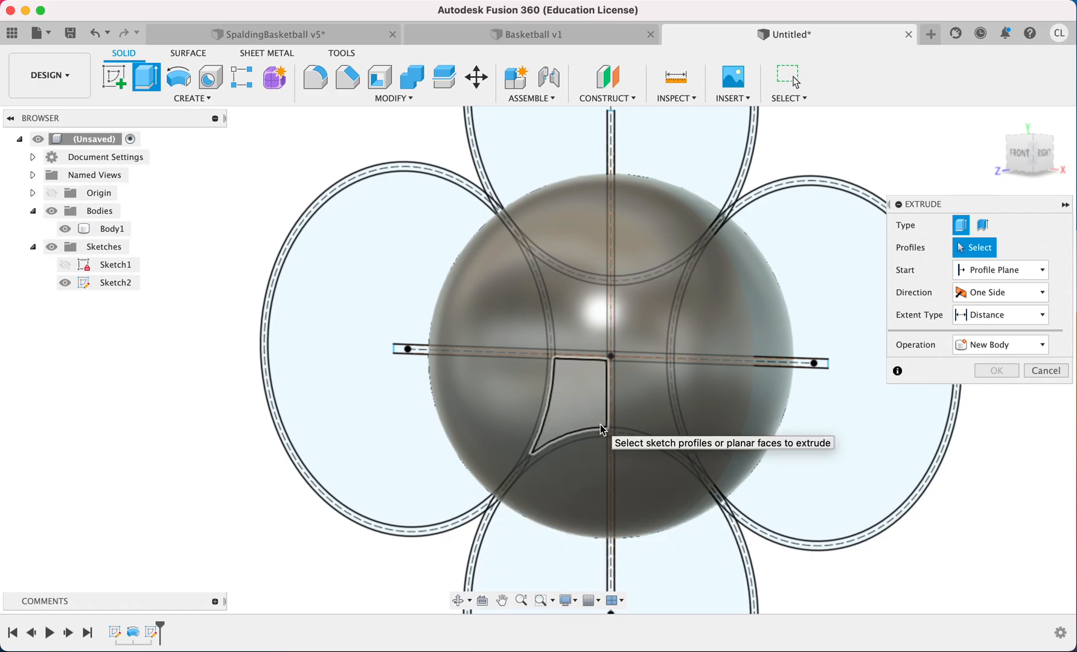
{"action": "left_click_drag", "start_coordinate": [1041, 157], "coordinate": [905, 154]}
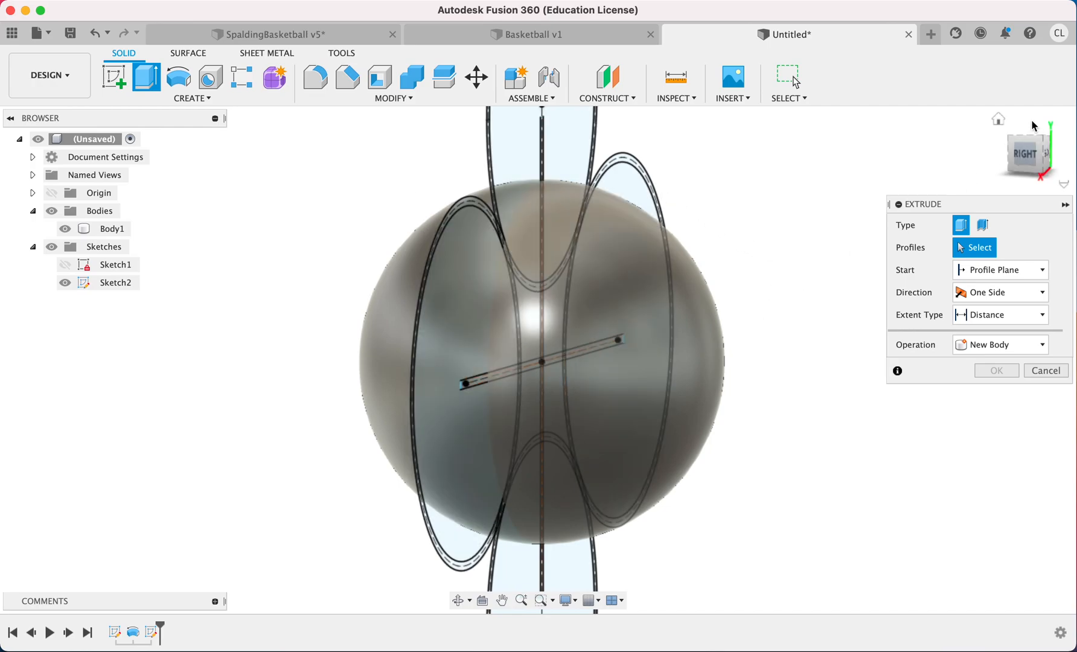
{"action": "left_click_drag", "start_coordinate": [1031, 153], "coordinate": [584, 148]}
{"action": "scroll", "coordinate": [320, 272], "scroll_direction": "down", "scroll_amount": 3}
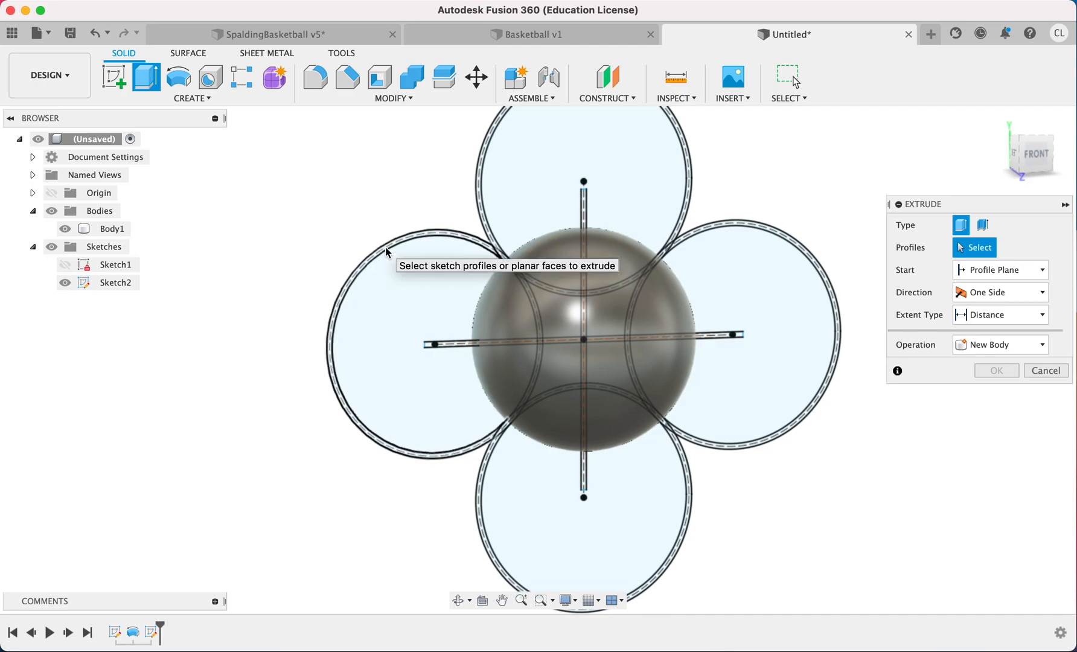
{"action": "left_click", "coordinate": [510, 279]}
{"action": "scroll", "coordinate": [417, 369], "scroll_direction": "up", "scroll_amount": 4}
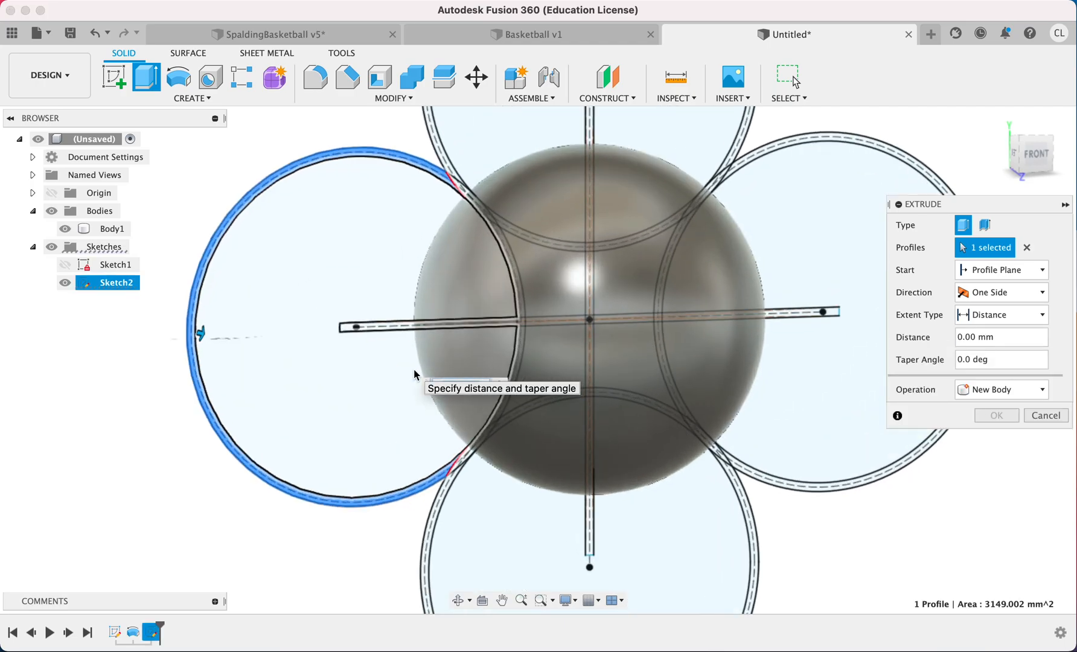
{"action": "left_click", "coordinate": [454, 177]}
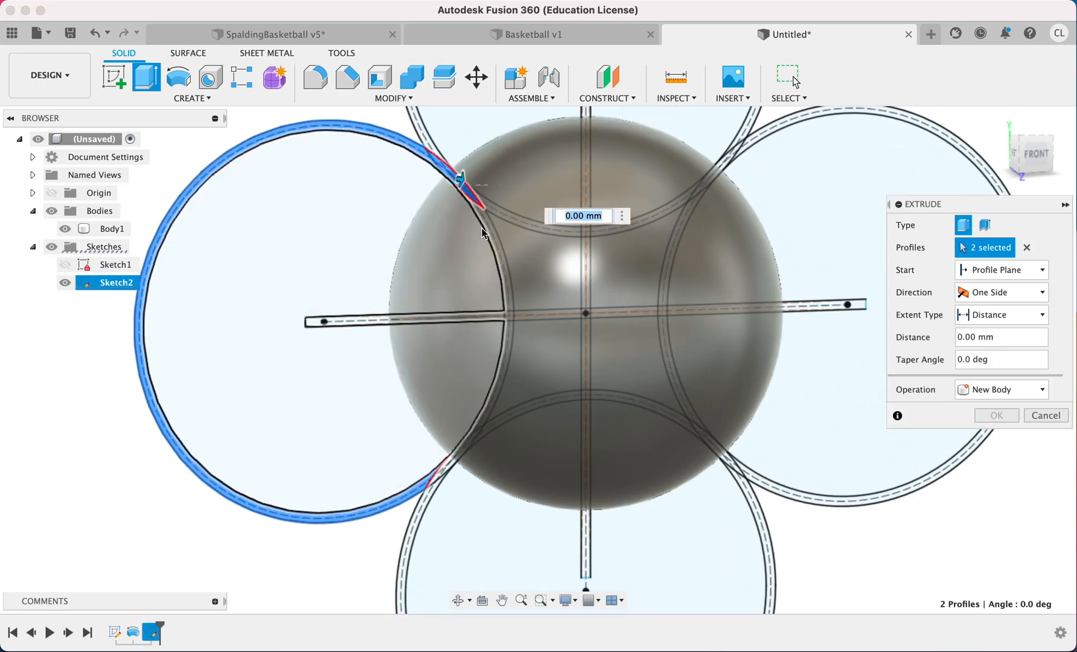
{"action": "left_click", "coordinate": [493, 289]}
{"action": "left_click", "coordinate": [508, 317]}
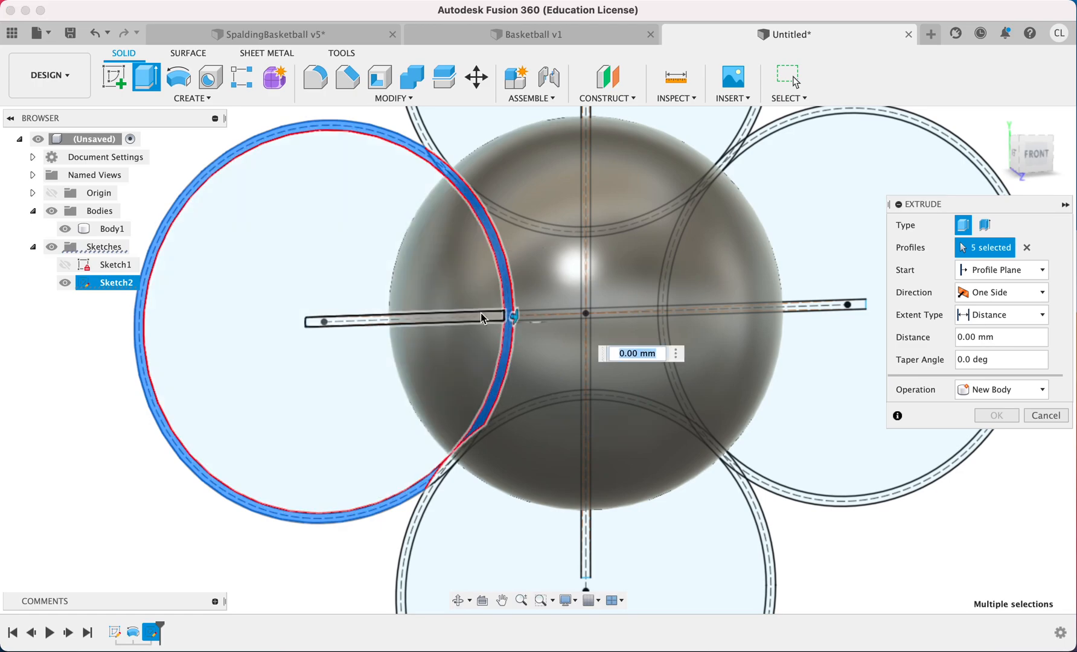
{"action": "left_click", "coordinate": [480, 314]}
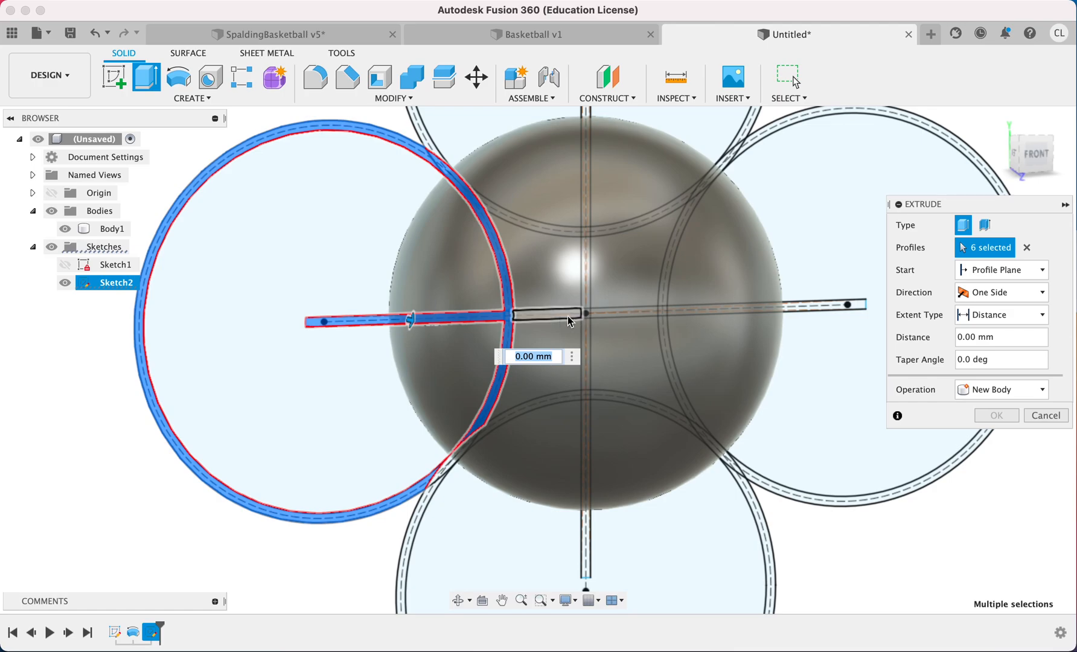
{"action": "scroll", "coordinate": [534, 314], "scroll_direction": "up", "scroll_amount": 5}
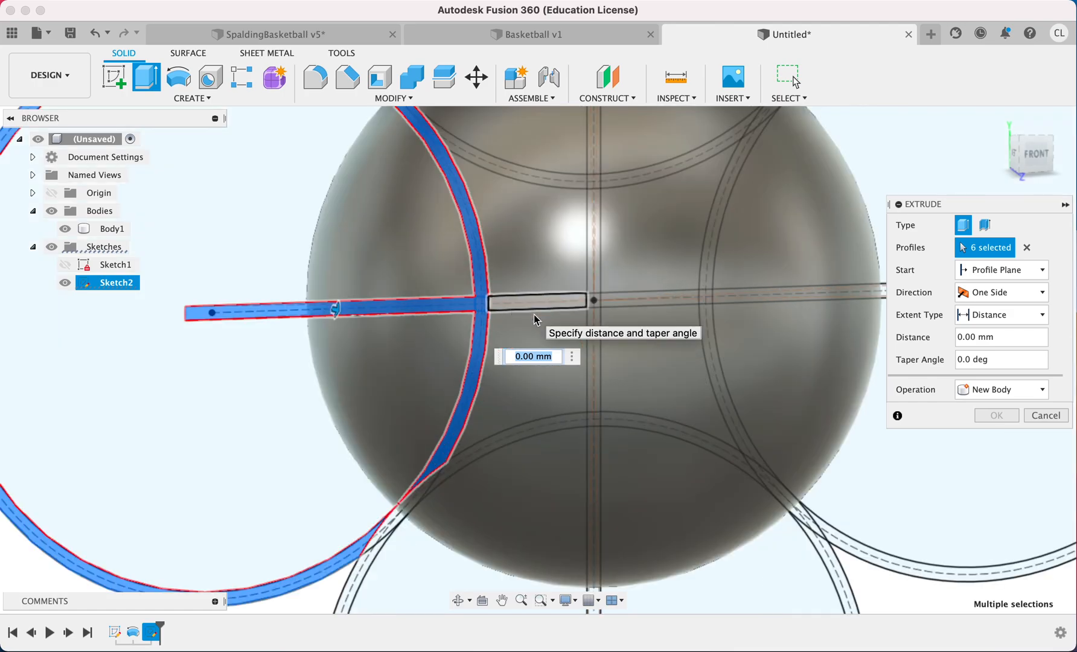
{"action": "scroll", "coordinate": [434, 423], "scroll_direction": "down", "scroll_amount": 5}
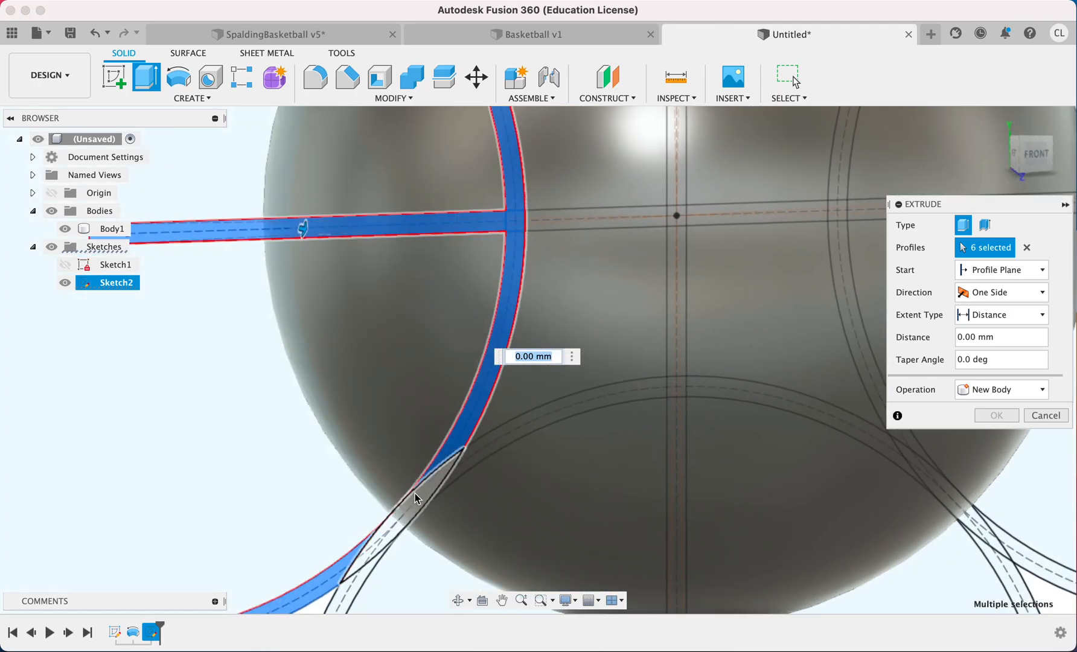
{"action": "left_click", "coordinate": [498, 471]}
{"action": "scroll", "coordinate": [495, 468], "scroll_direction": "down", "scroll_amount": 5}
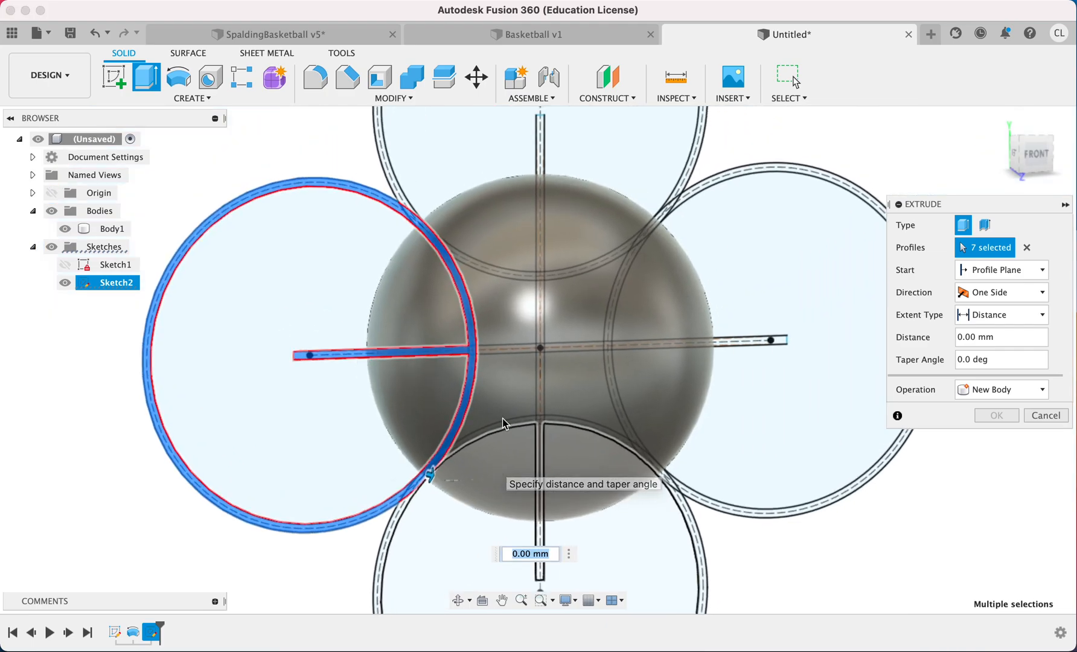
Add the right groove ring's profile segments and the horizontal bar segment inside it to the extrusion
{"action": "left_click", "coordinate": [621, 269]}
{"action": "left_click", "coordinate": [653, 224]}
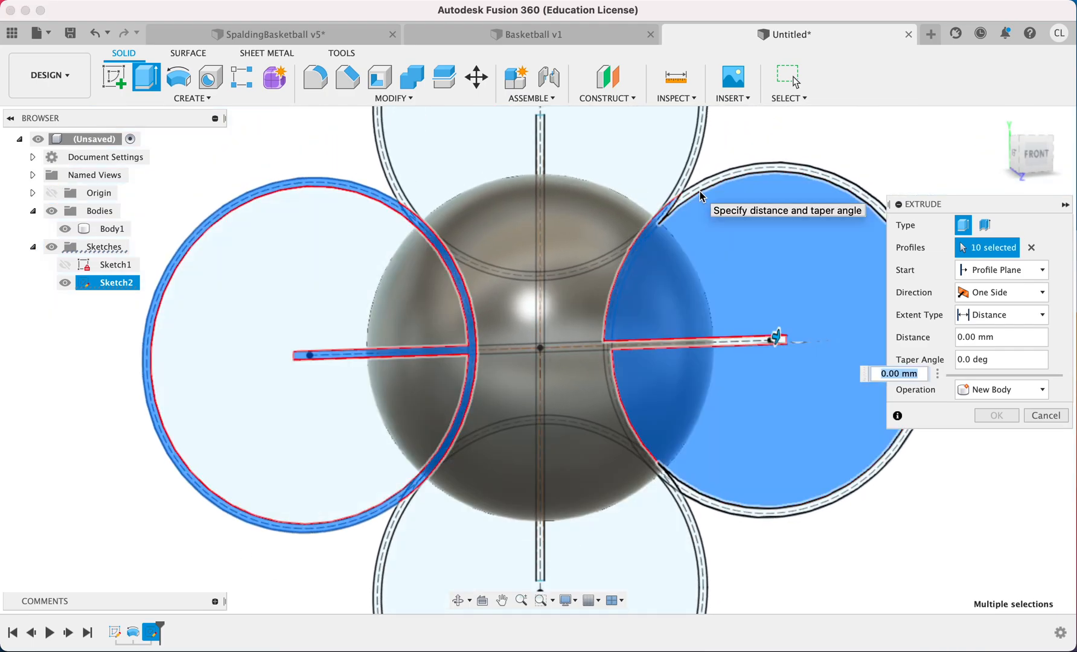
{"action": "left_click", "coordinate": [615, 371]}
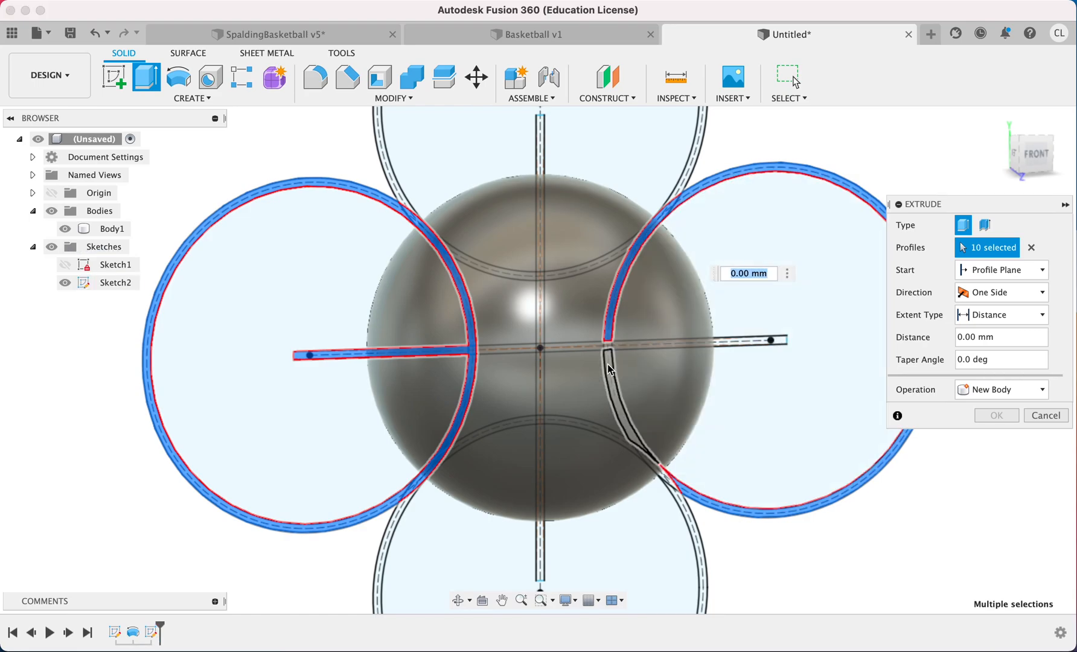
{"action": "left_click", "coordinate": [630, 346]}
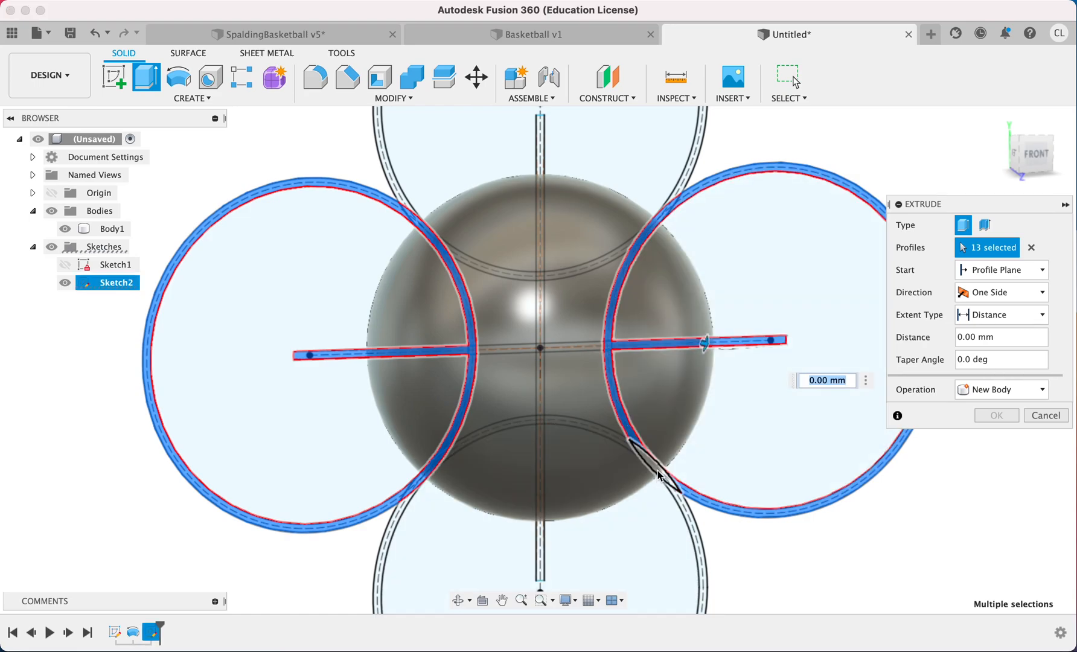
{"action": "left_click", "coordinate": [657, 470]}
Add the central segments of the horizontal bar and every segment of the vertical bar to the extrusion profiles
{"action": "left_click", "coordinate": [545, 348]}
{"action": "left_click", "coordinate": [519, 346]}
{"action": "left_click", "coordinate": [539, 307]}
{"action": "left_click", "coordinate": [540, 254]}
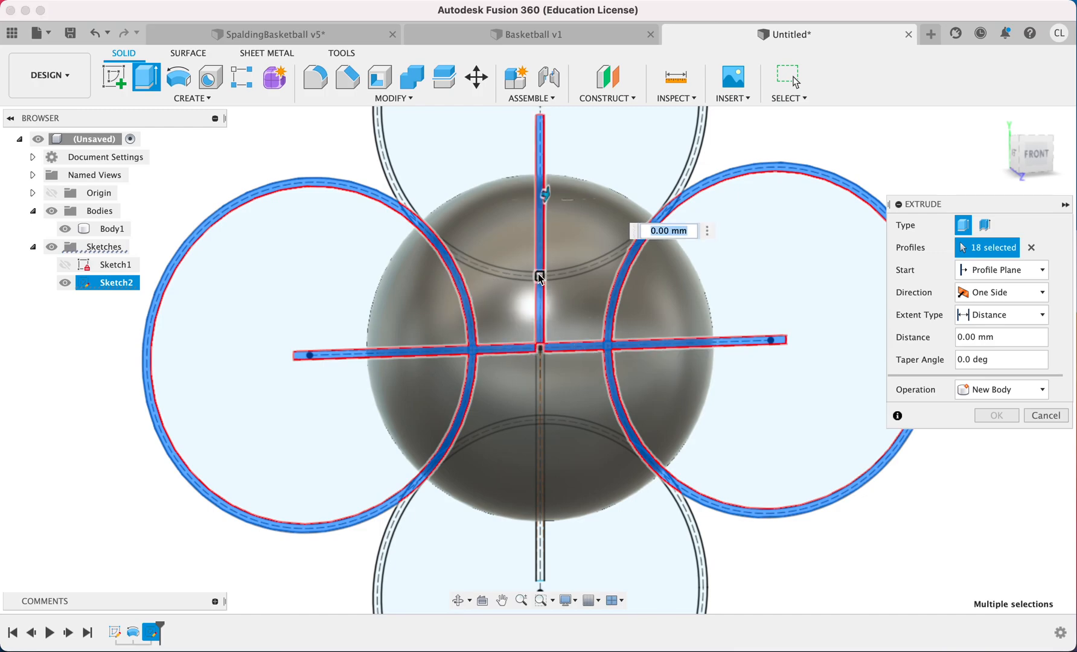
{"action": "left_click", "coordinate": [541, 370]}
{"action": "left_click", "coordinate": [540, 356]}
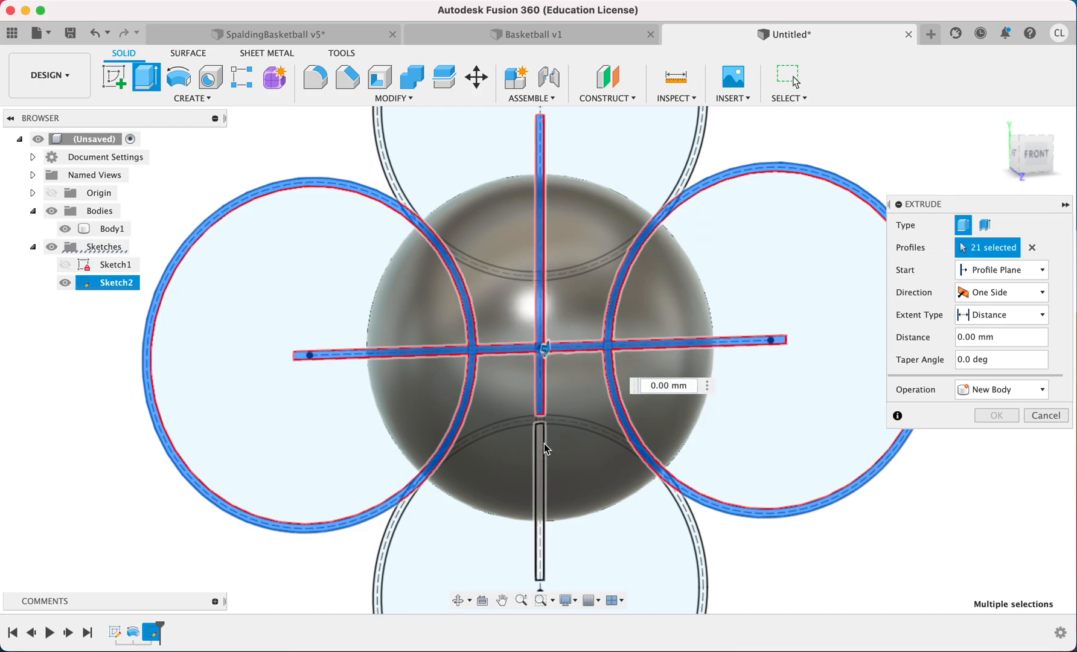
{"action": "left_click", "coordinate": [543, 421]}
{"action": "left_click", "coordinate": [546, 425]}
{"action": "scroll", "coordinate": [549, 426], "scroll_direction": "down", "scroll_amount": 5}
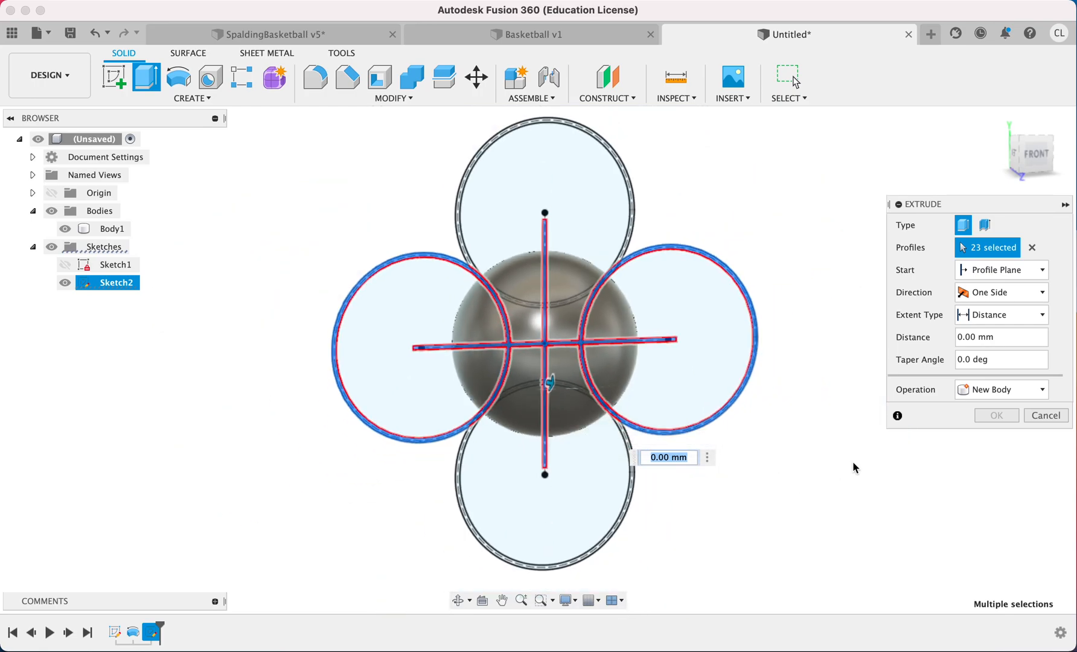
Extend the extrusion of the selected groove profiles 200 mm toward the front and set its operation to New Body
{"action": "left_click_drag", "start_coordinate": [1038, 152], "coordinate": [896, 159]}
{"action": "left_click_drag", "start_coordinate": [553, 387], "coordinate": [426, 408]}
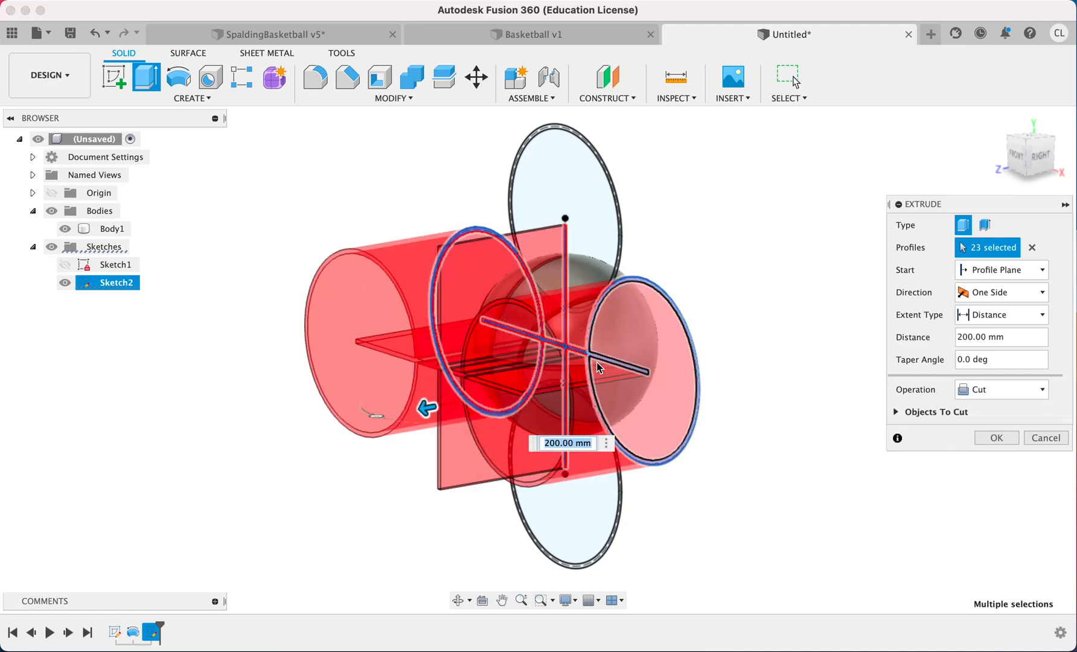
{"action": "left_click", "coordinate": [989, 395]}
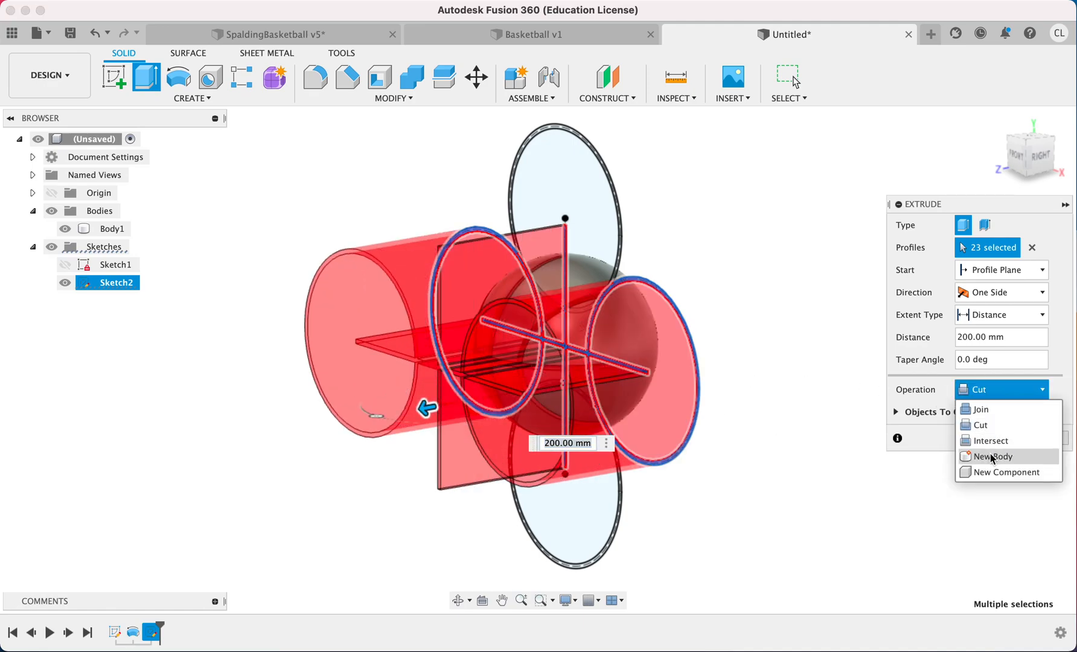
{"action": "left_click", "coordinate": [990, 457]}
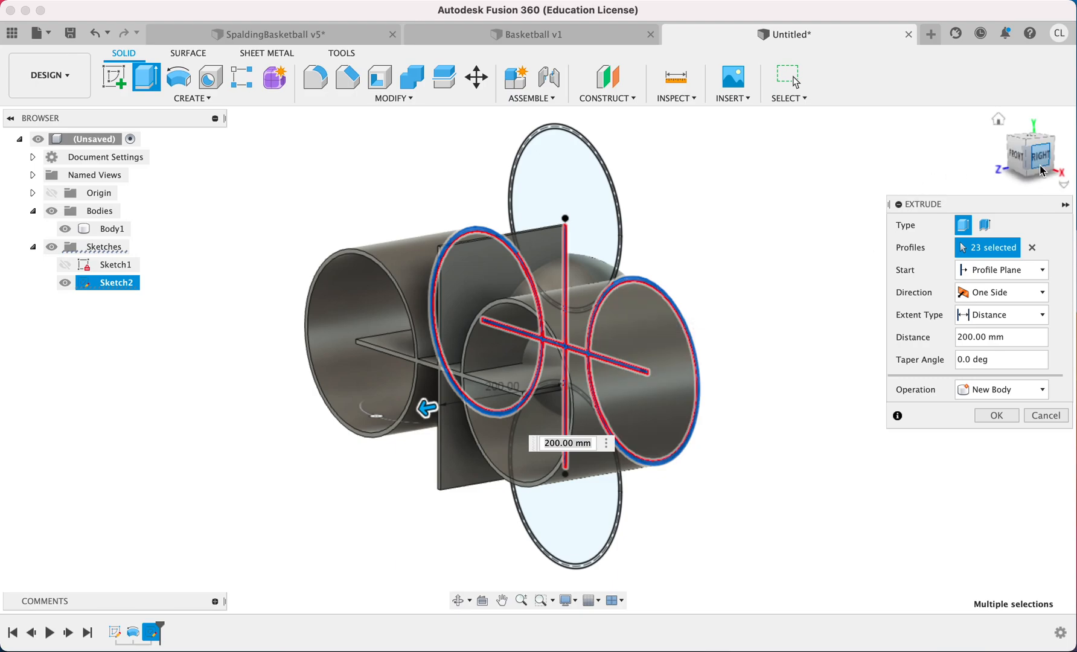
Preview the groove extrusion as a Cut, set the operation back to New Body and complete the extrusion
{"action": "left_click_drag", "start_coordinate": [1011, 158], "coordinate": [486, 282]}
{"action": "left_click", "coordinate": [990, 390]}
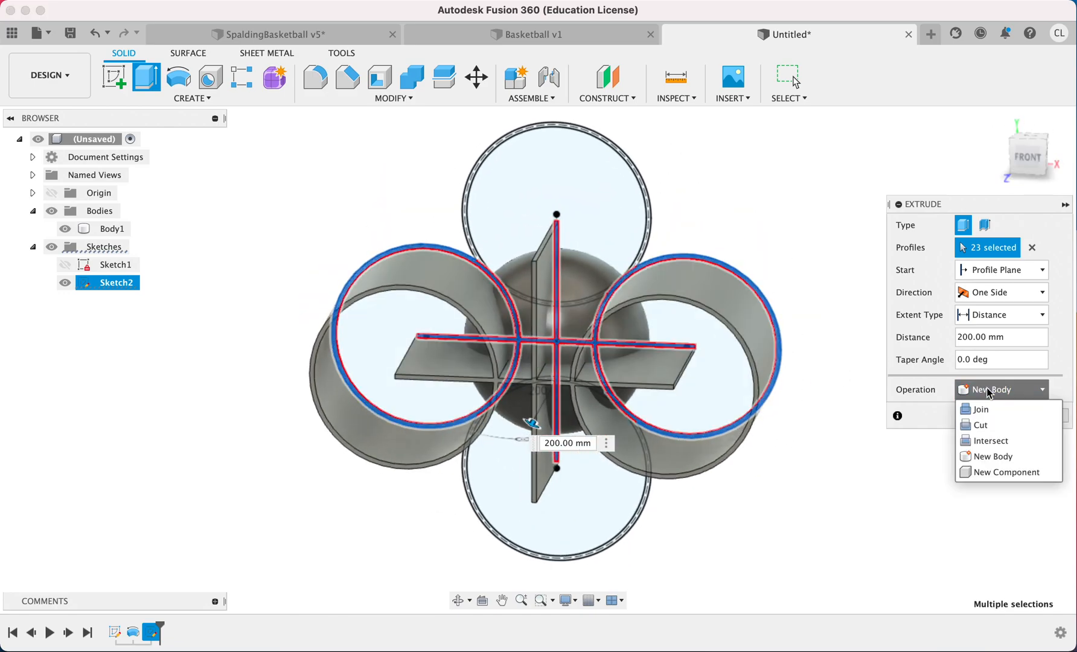
{"action": "left_click", "coordinate": [978, 426]}
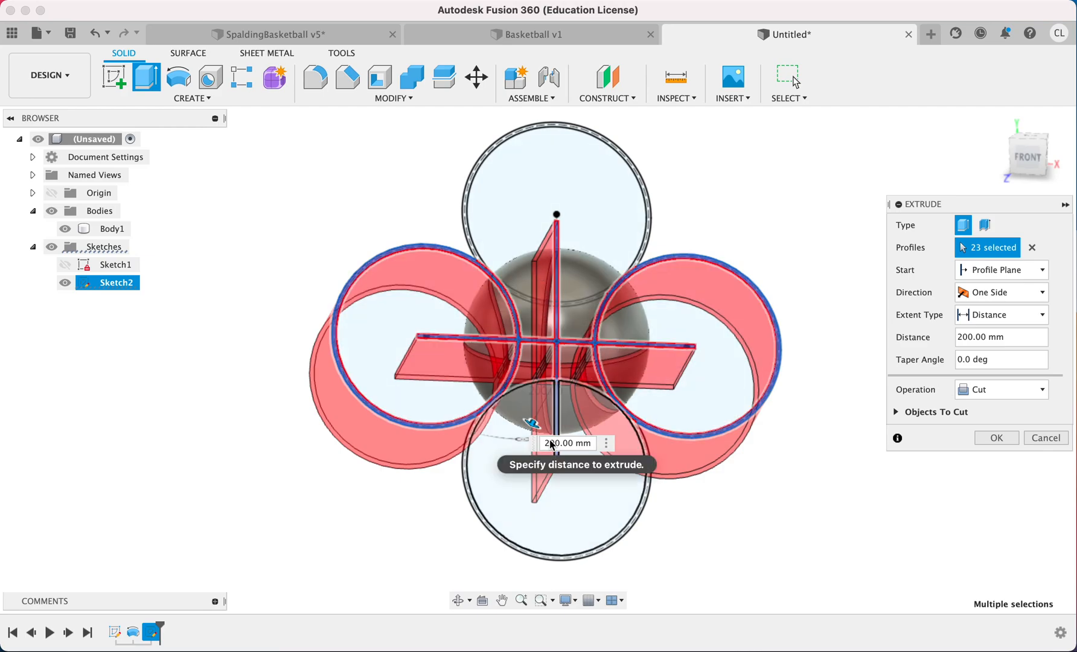
{"action": "left_click", "coordinate": [990, 391]}
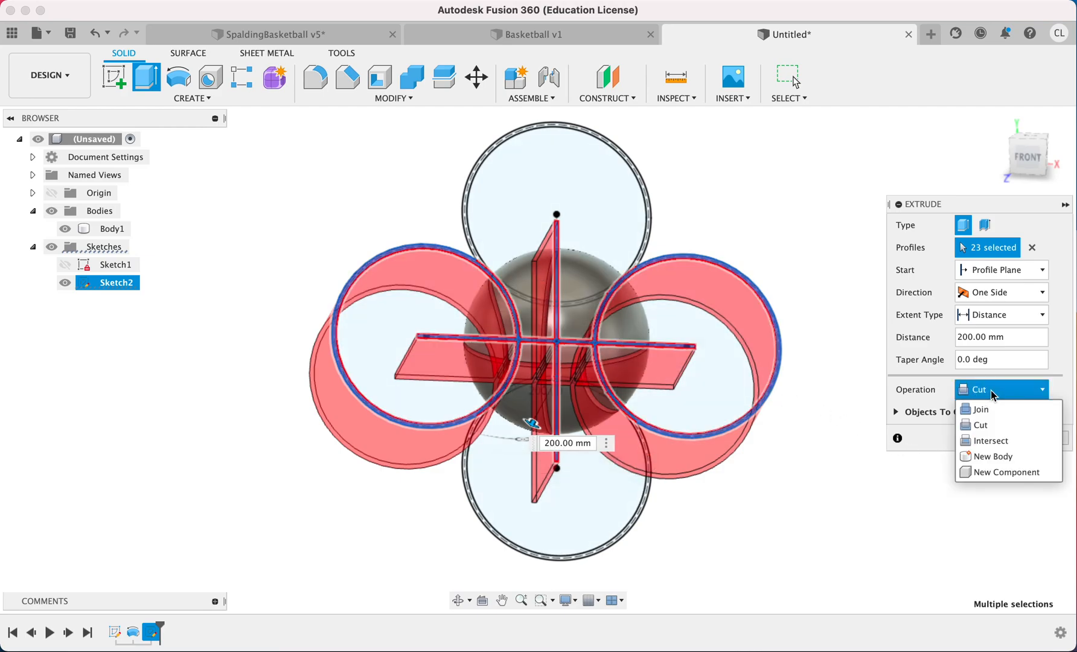
{"action": "left_click", "coordinate": [988, 455]}
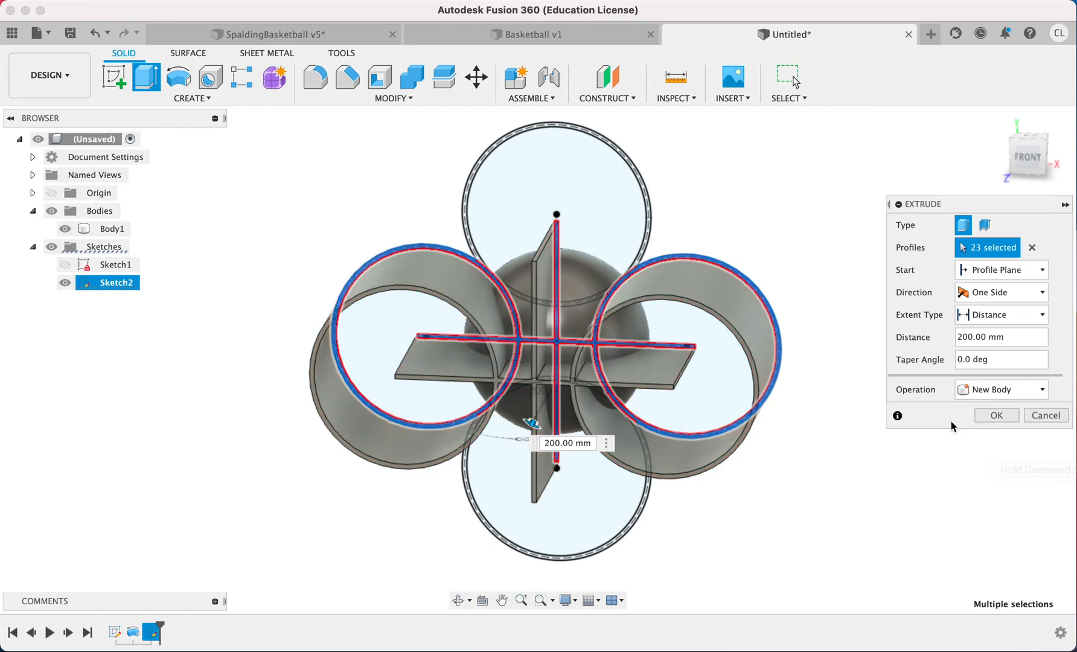
{"action": "left_click", "coordinate": [996, 417]}
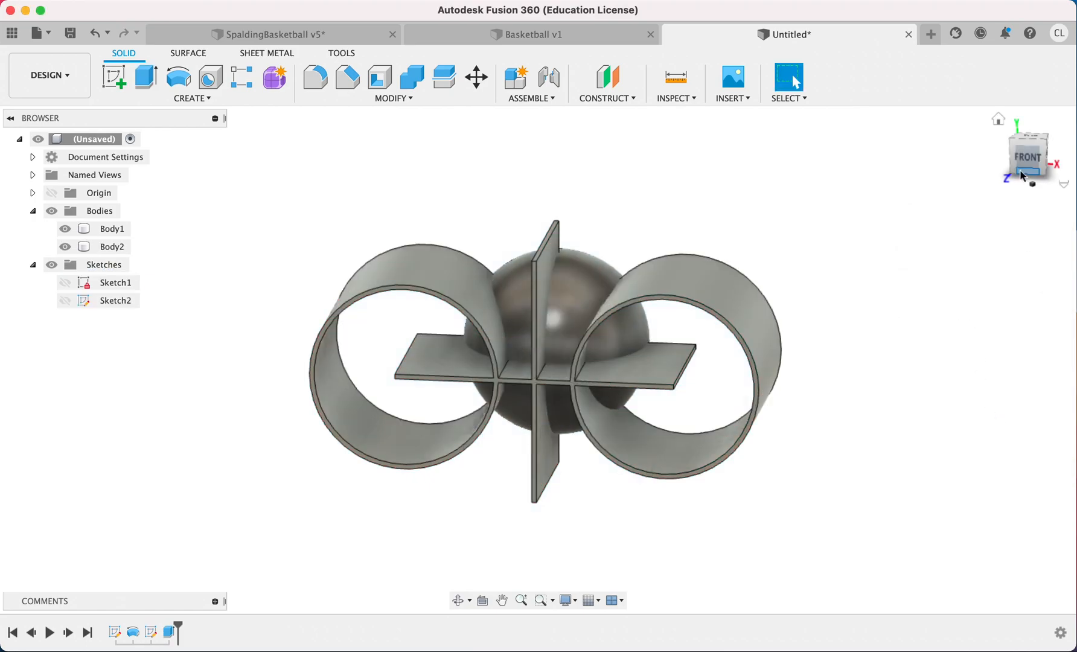
Inspect the first extruded seam body around the sphere and make Sketch2 visible
{"action": "left_click_drag", "start_coordinate": [1029, 152], "coordinate": [933, 158]}
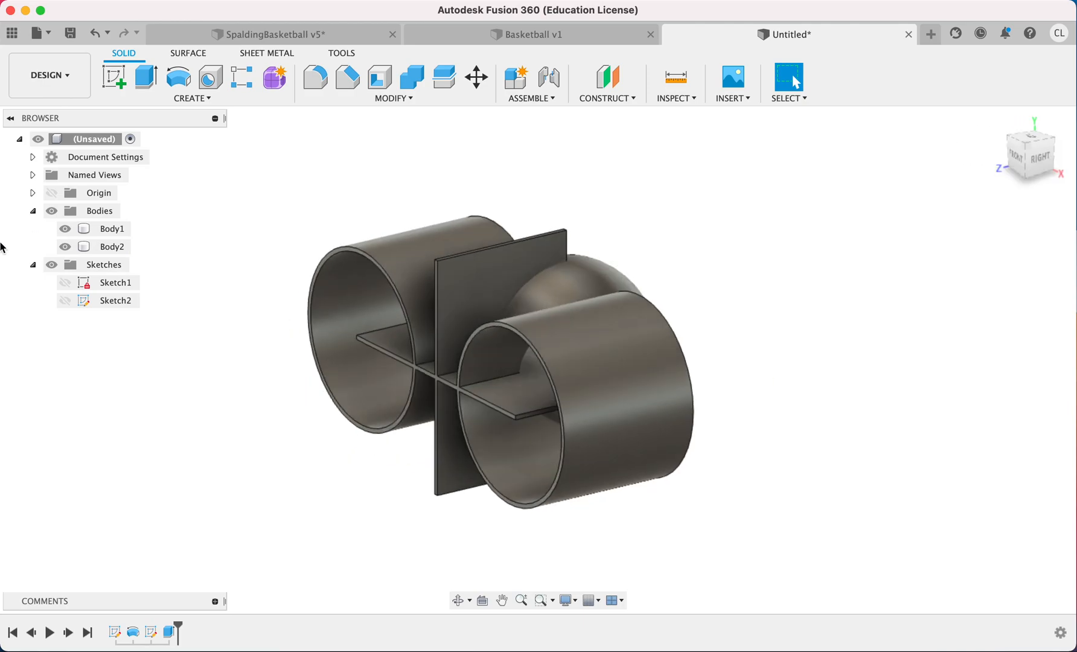
{"action": "left_click", "coordinate": [113, 248]}
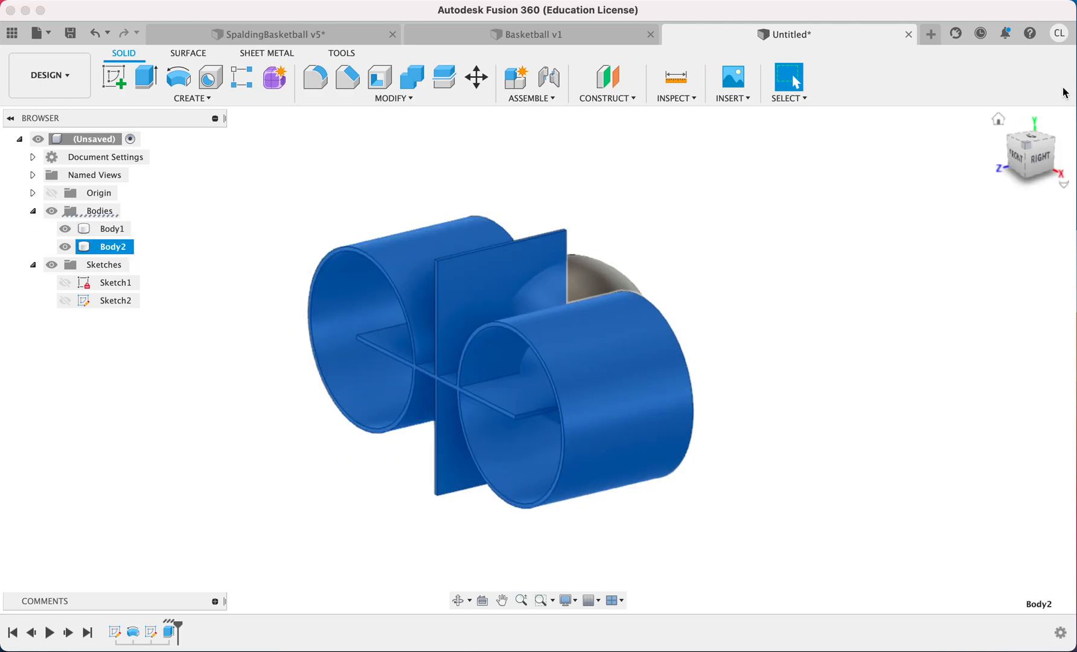
{"action": "left_click_drag", "start_coordinate": [1039, 159], "coordinate": [800, 161]}
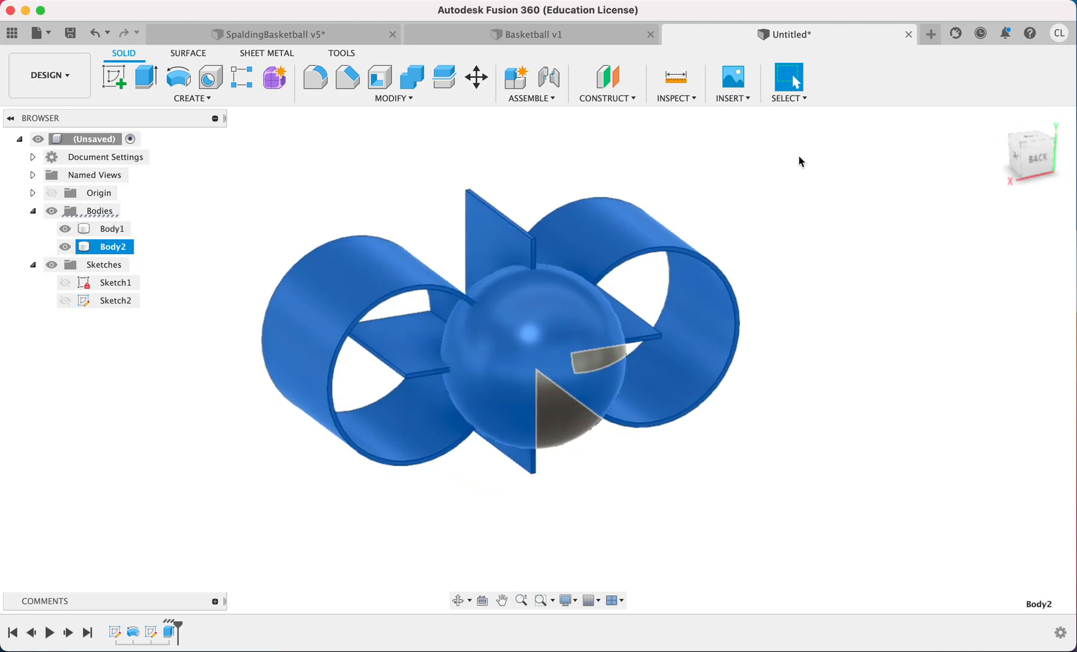
{"action": "left_click", "coordinate": [188, 232]}
{"action": "left_click", "coordinate": [65, 300]}
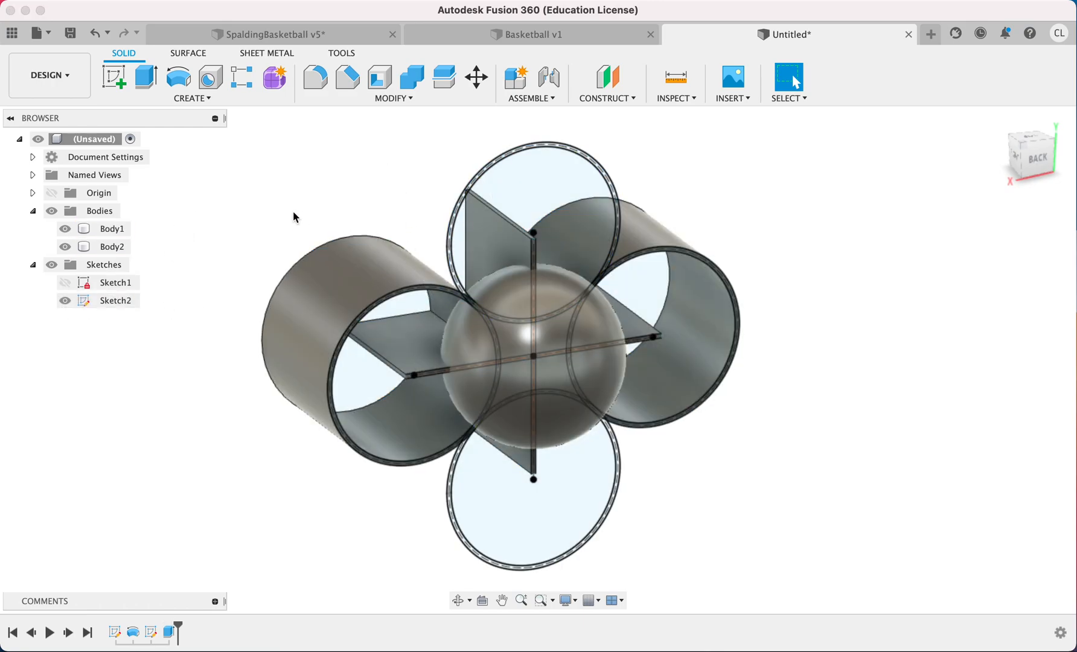
Start an extrusion with all segments of Sketch2's upper ring and the upper part of its vertical strip as profiles
{"action": "left_click", "coordinate": [146, 77]}
{"action": "scroll", "coordinate": [513, 193], "scroll_direction": "up", "scroll_amount": 3}
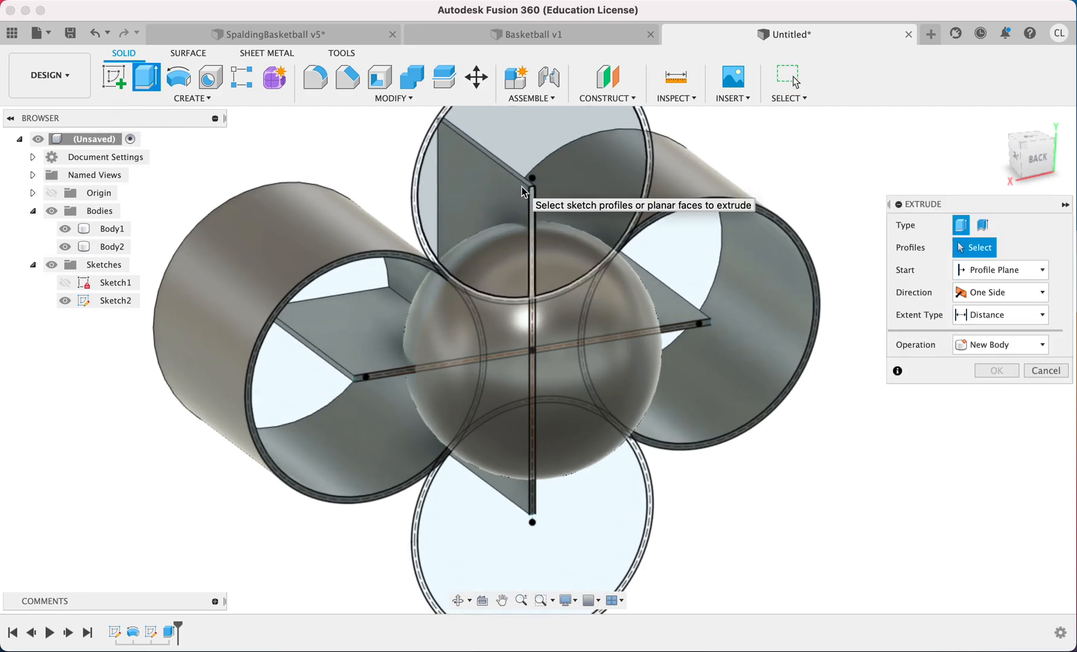
{"action": "left_click", "coordinate": [419, 157]}
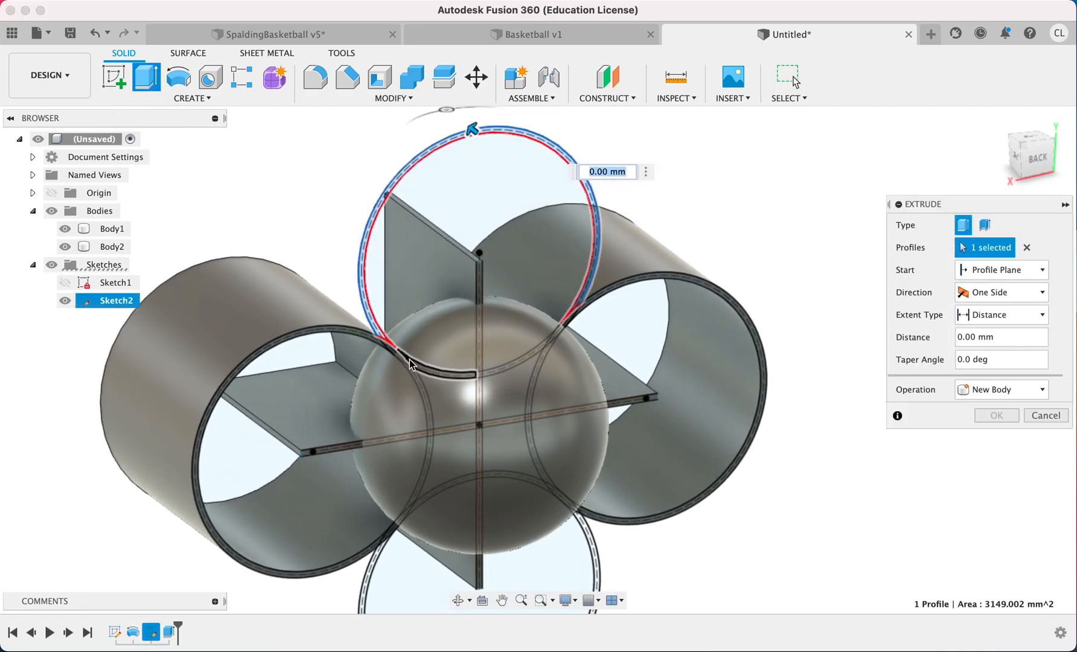
{"action": "left_click", "coordinate": [411, 366]}
{"action": "left_click", "coordinate": [430, 370]}
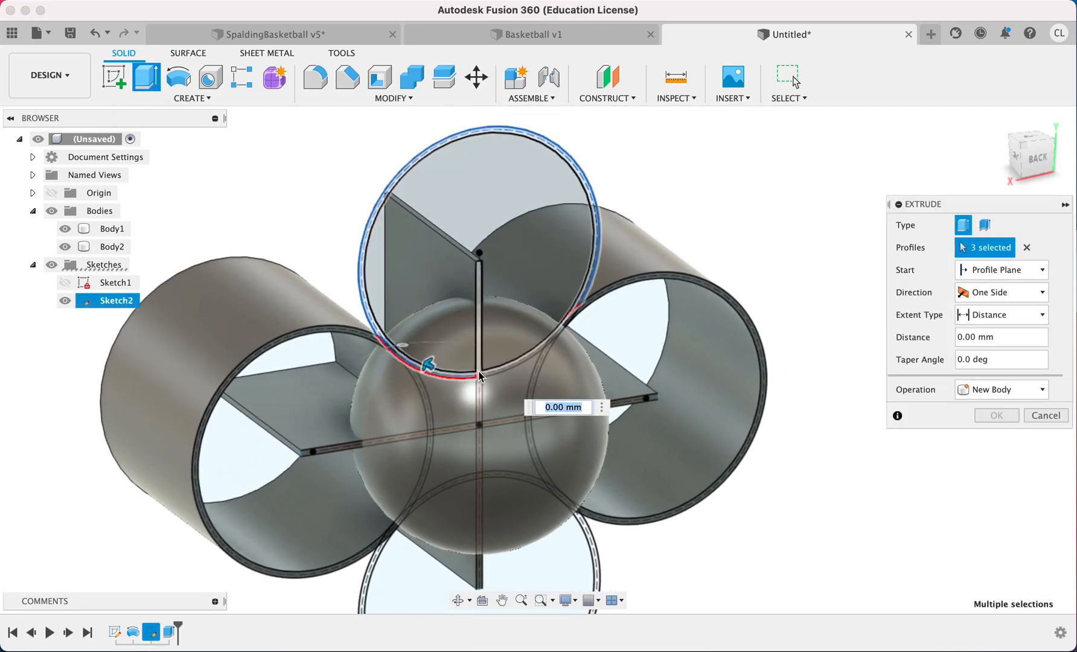
{"action": "left_click", "coordinate": [486, 372]}
{"action": "left_click", "coordinate": [479, 371]}
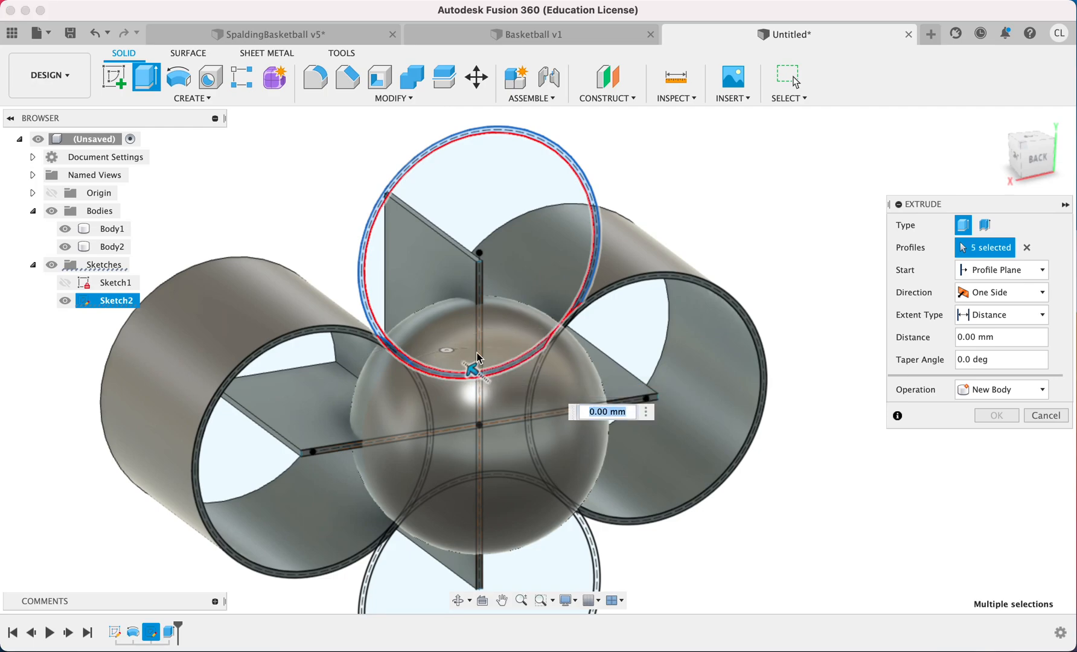
{"action": "left_click", "coordinate": [480, 326]}
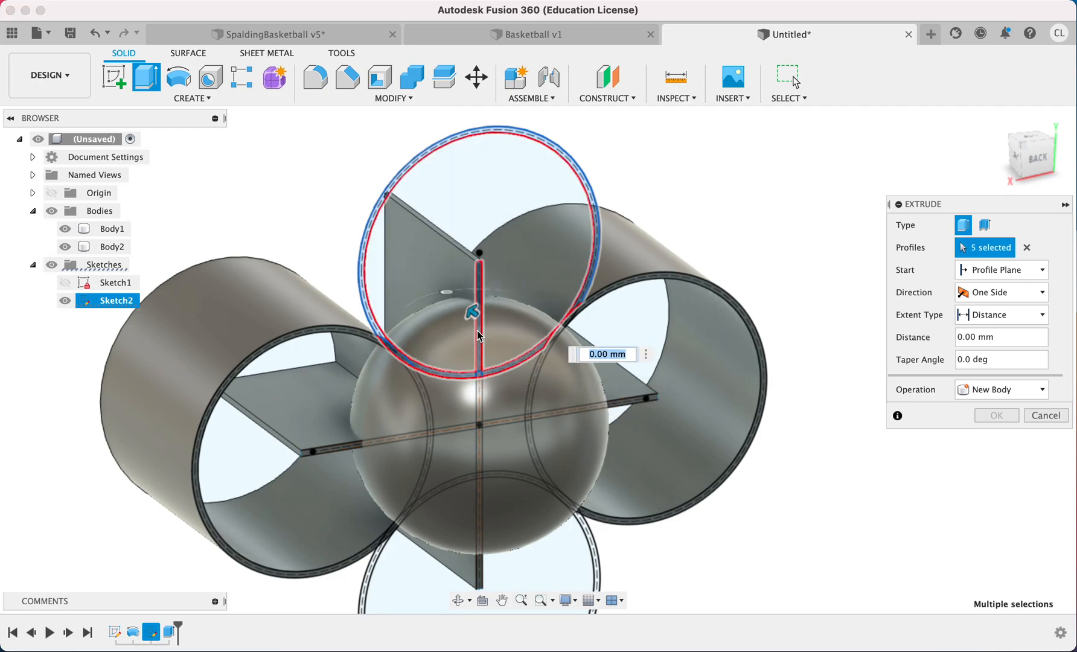
{"action": "left_click", "coordinate": [567, 320]}
Add the centre and the lower part of the vertical strip to the extrusion profiles
{"action": "left_click", "coordinate": [480, 424]}
{"action": "left_click", "coordinate": [481, 447]}
{"action": "left_click", "coordinate": [480, 478]}
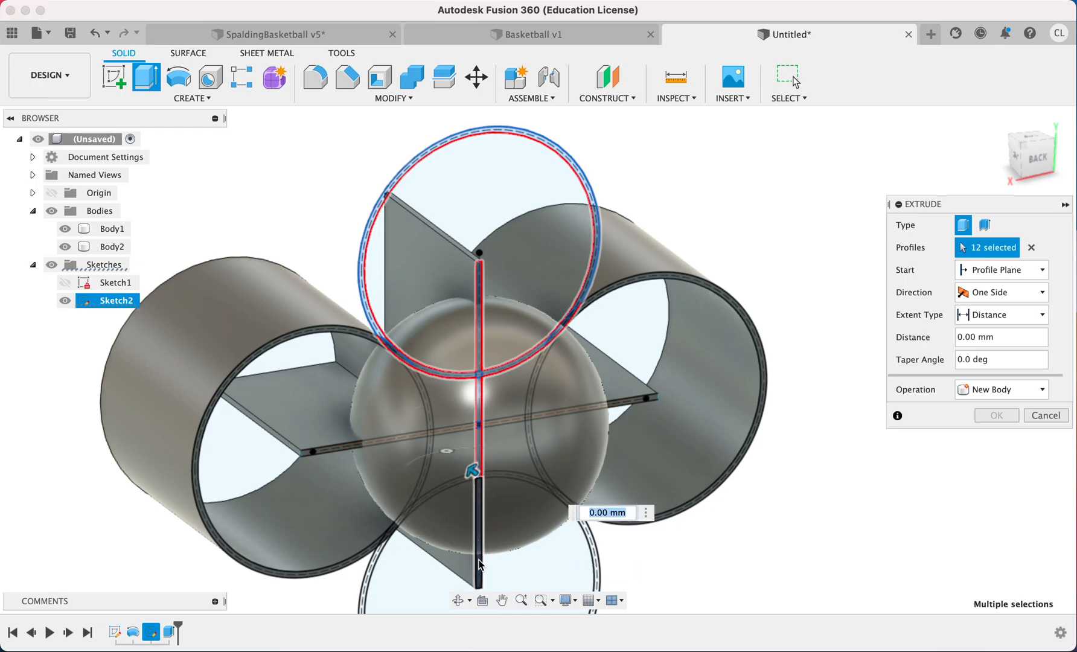
{"action": "left_click", "coordinate": [479, 578]}
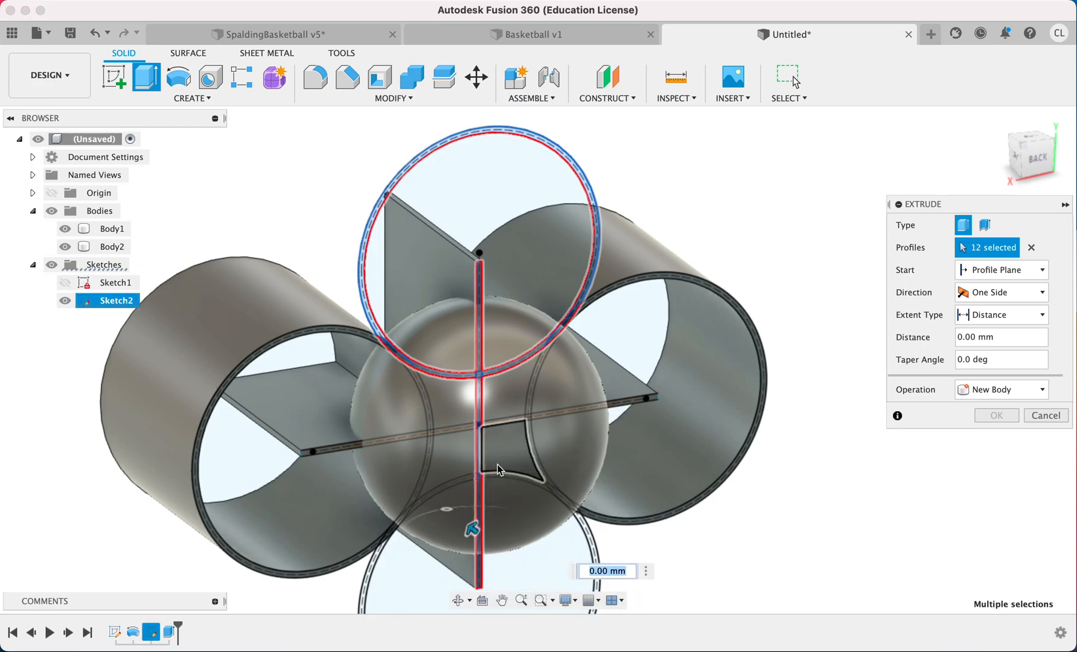
Add all segments of Sketch2's lower ring to the extrusion profiles
{"action": "left_click", "coordinate": [464, 480]}
{"action": "scroll", "coordinate": [464, 480], "scroll_direction": "down", "scroll_amount": 5}
{"action": "scroll", "coordinate": [465, 480], "scroll_direction": "down", "scroll_amount": 3}
{"action": "left_click", "coordinate": [1050, 162]}
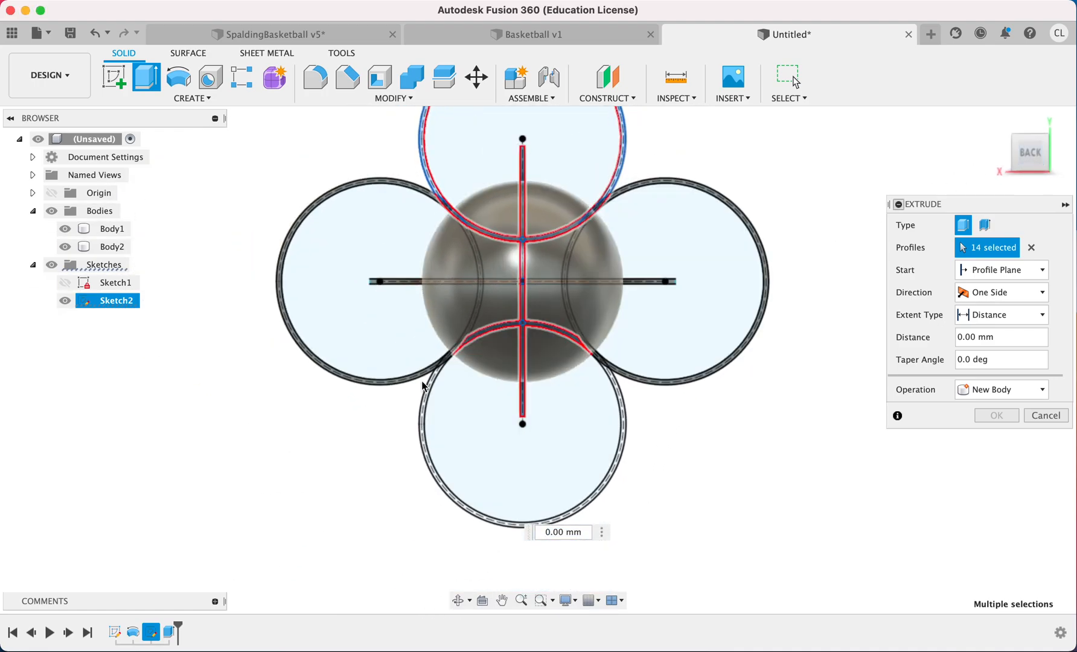
{"action": "left_click", "coordinate": [434, 376]}
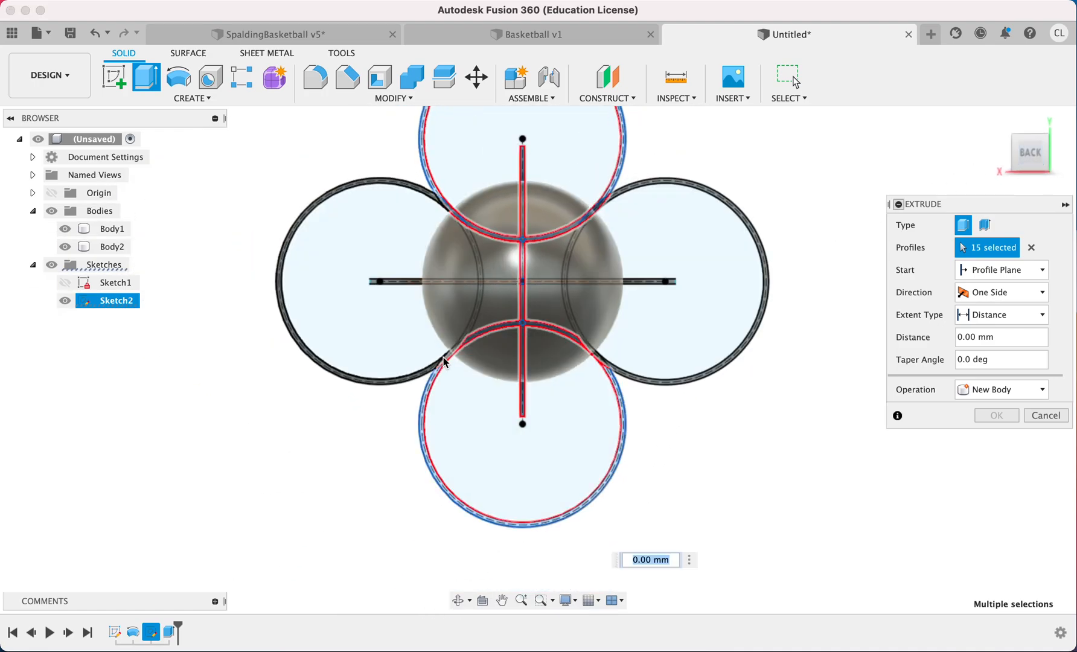
{"action": "left_click", "coordinate": [583, 362]}
Add both halves of the horizontal strip to the extrusion profiles, leaving the two side rings unselected
{"action": "left_click", "coordinate": [561, 283]}
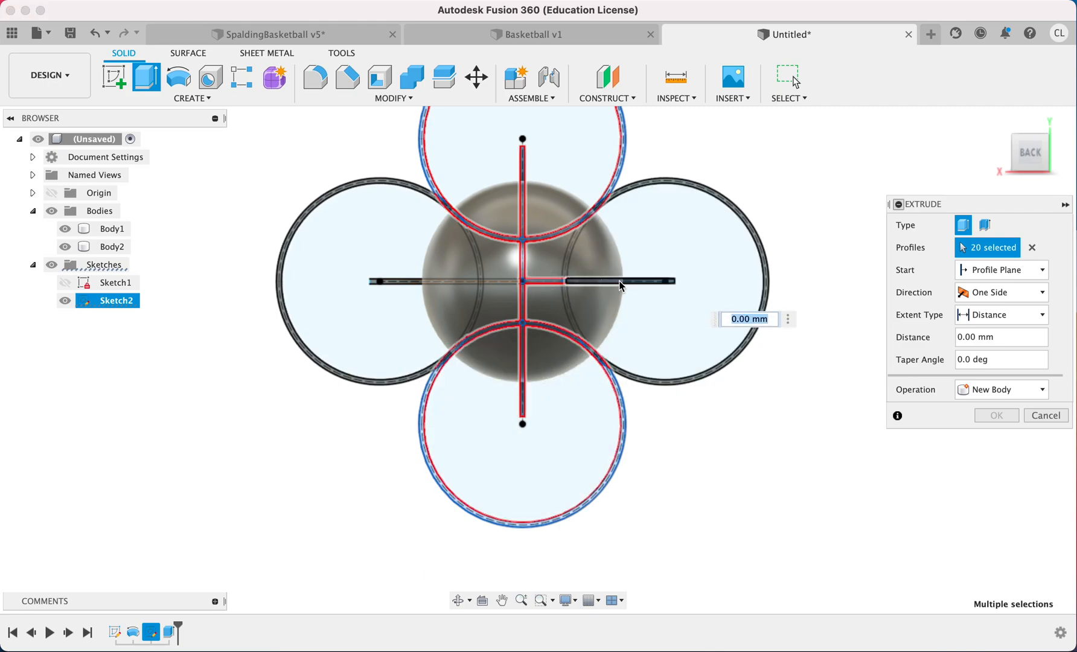
{"action": "left_click", "coordinate": [408, 280]}
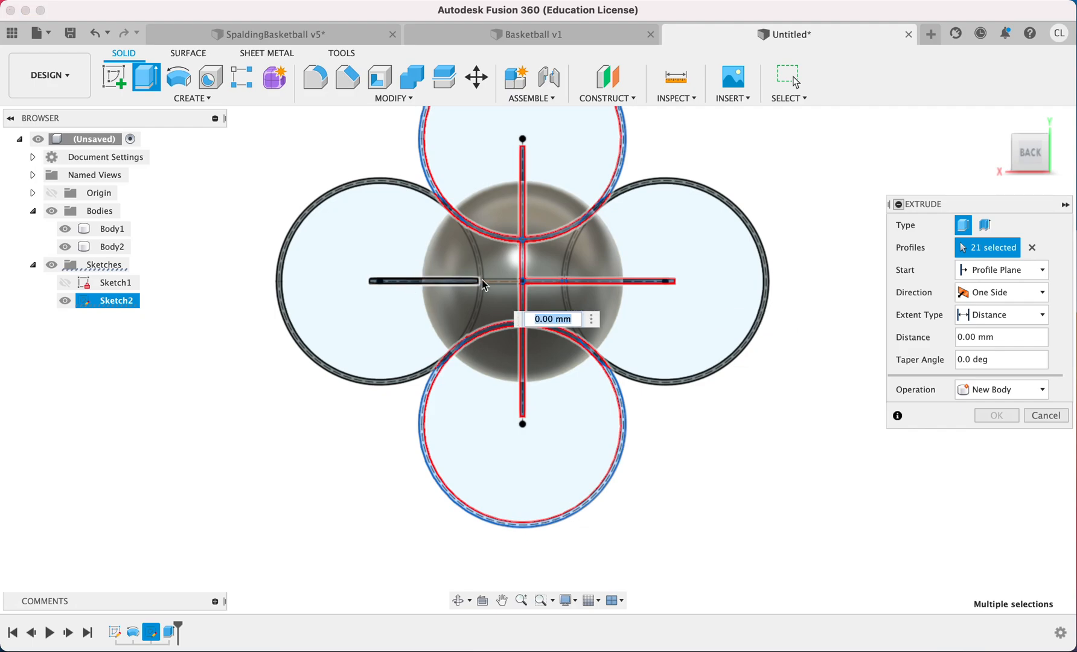
{"action": "left_click", "coordinate": [488, 282]}
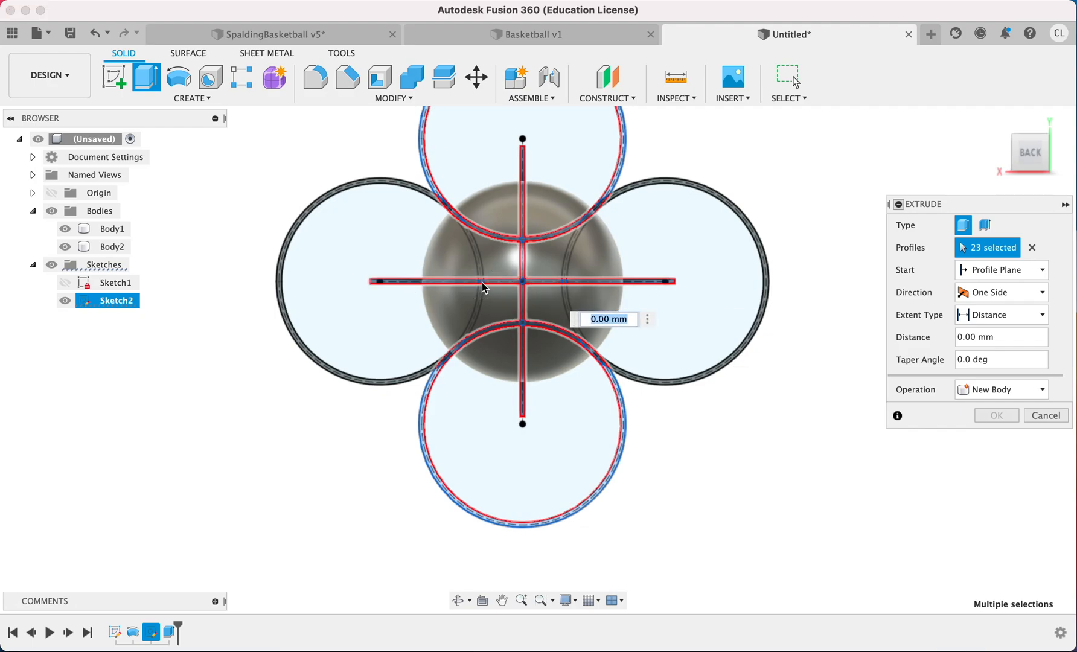
{"action": "scroll", "coordinate": [556, 316], "scroll_direction": "up", "scroll_amount": 4}
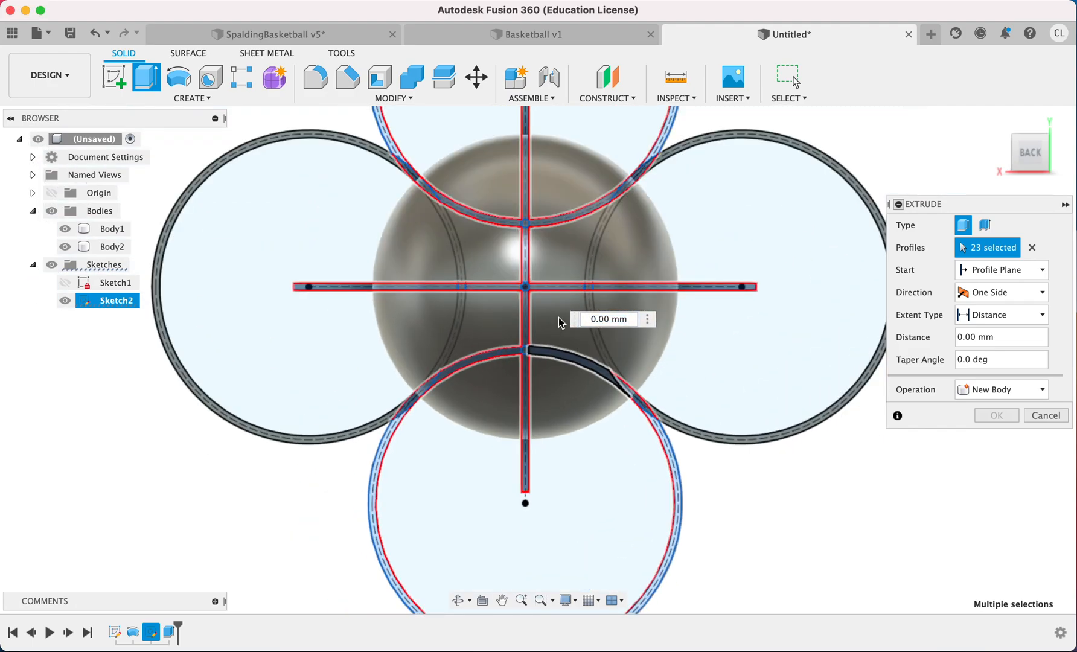
{"action": "scroll", "coordinate": [560, 323], "scroll_direction": "down", "scroll_amount": 2}
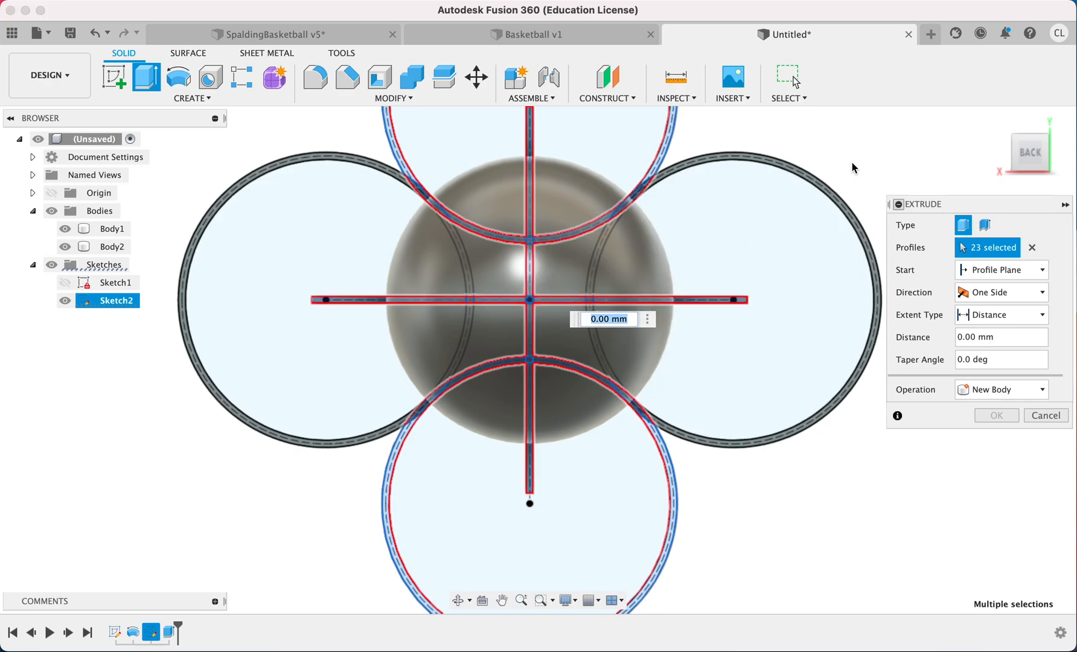
{"action": "scroll", "coordinate": [631, 341], "scroll_direction": "down", "scroll_amount": 2}
Extrude the selected profiles to -225 mm, opposite the existing seam body, as a new body
{"action": "left_click", "coordinate": [1012, 157]}
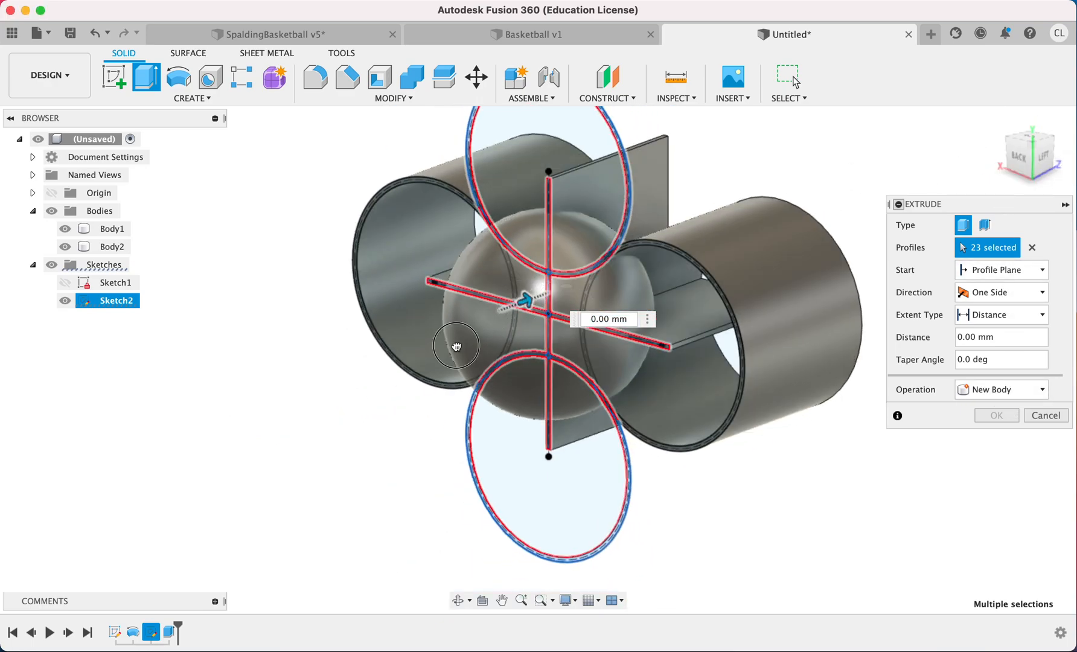
{"action": "left_click_drag", "start_coordinate": [457, 346], "coordinate": [357, 363]}
{"action": "left_click", "coordinate": [1004, 394]}
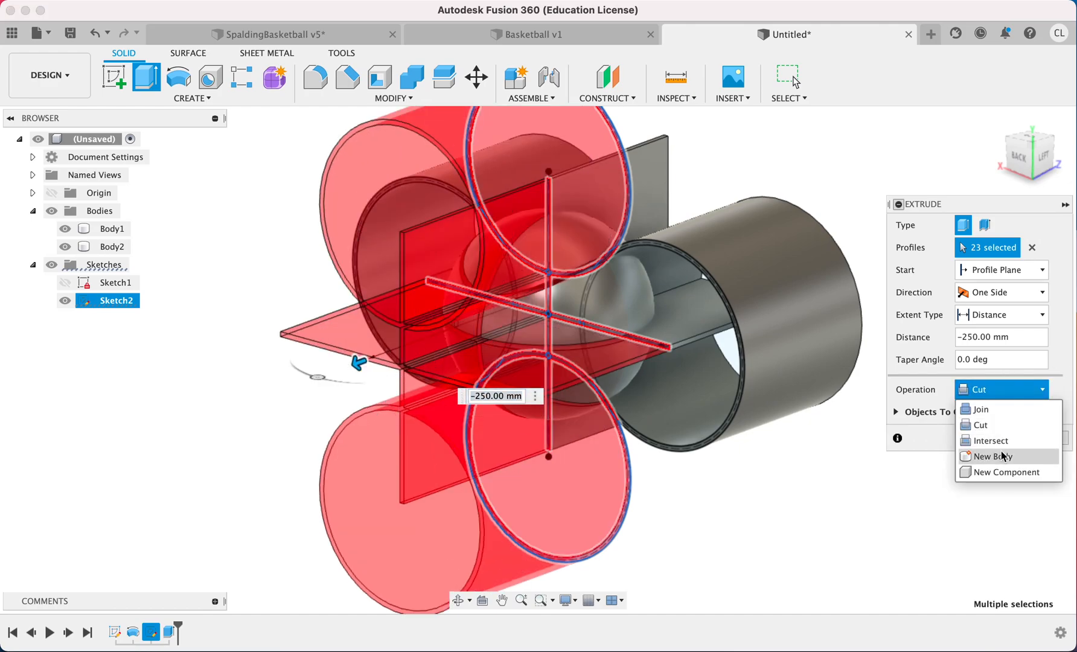
{"action": "left_click", "coordinate": [995, 462]}
{"action": "left_click", "coordinate": [1044, 160]}
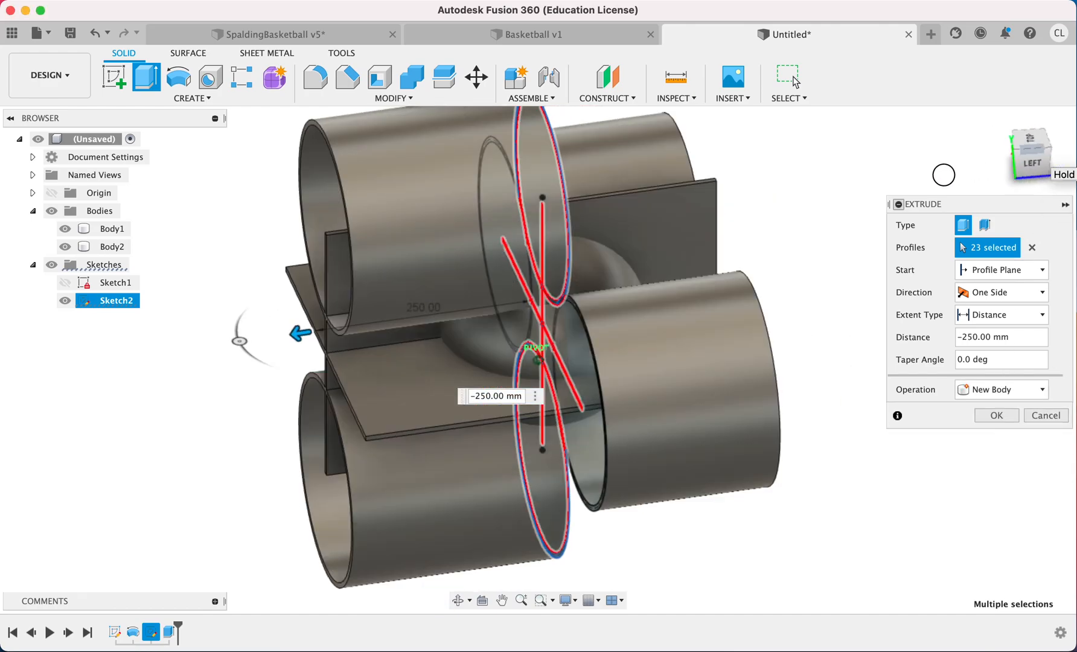
{"action": "left_click_drag", "start_coordinate": [302, 288], "coordinate": [323, 313]}
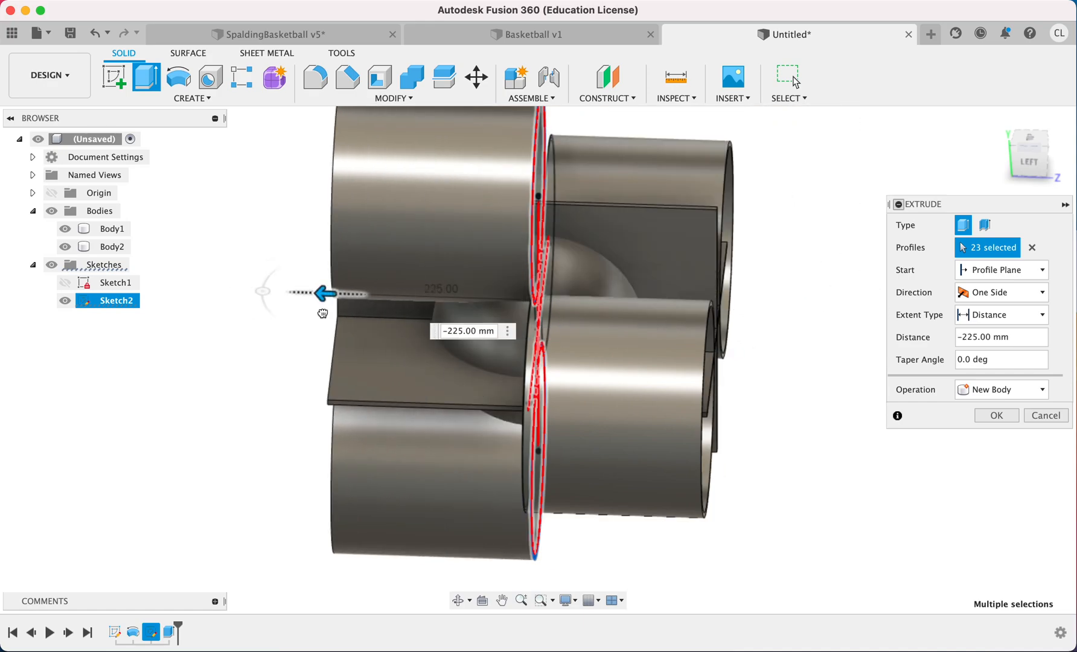
{"action": "left_click", "coordinate": [1005, 419]}
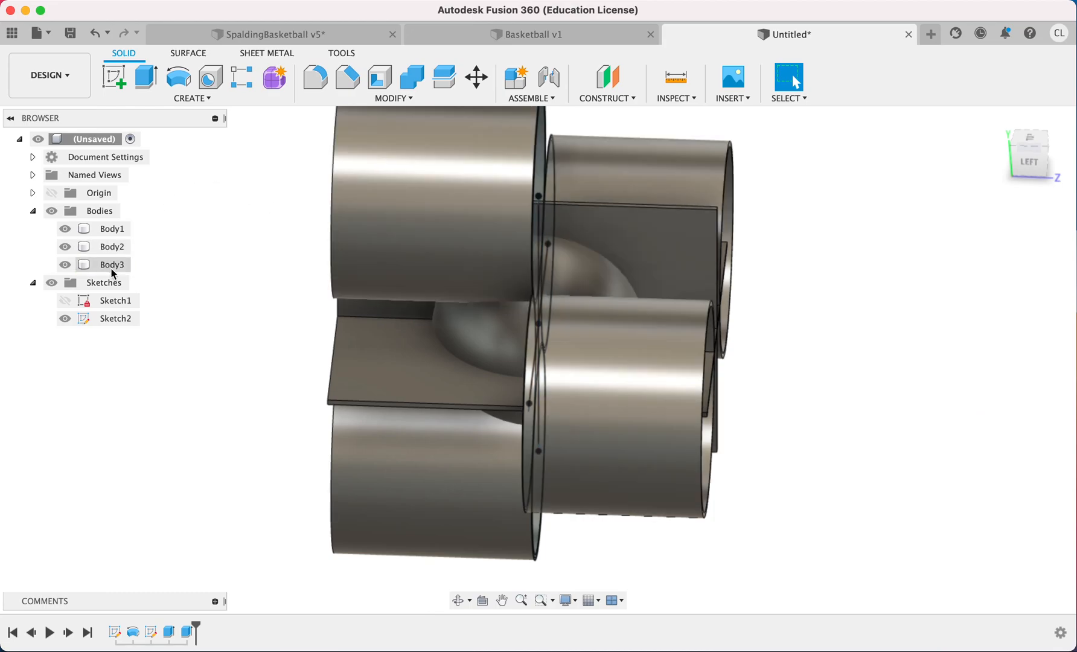
Hide Sketch2 and identify the sphere among the bodies
{"action": "left_click", "coordinate": [1036, 162]}
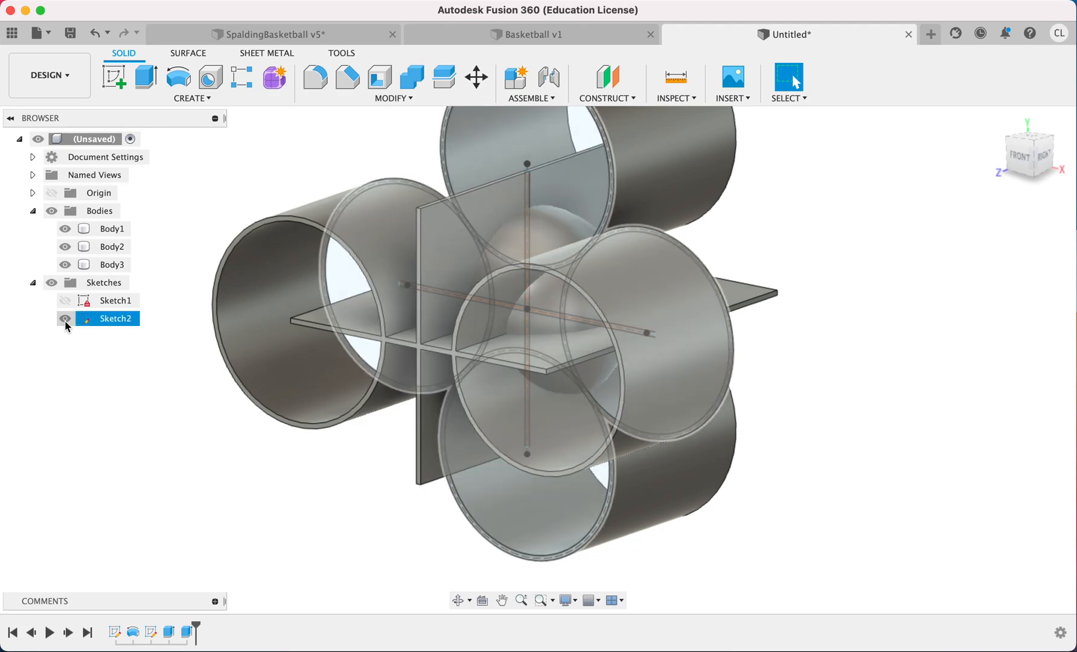
{"action": "left_click", "coordinate": [65, 319]}
{"action": "left_click", "coordinate": [97, 236]}
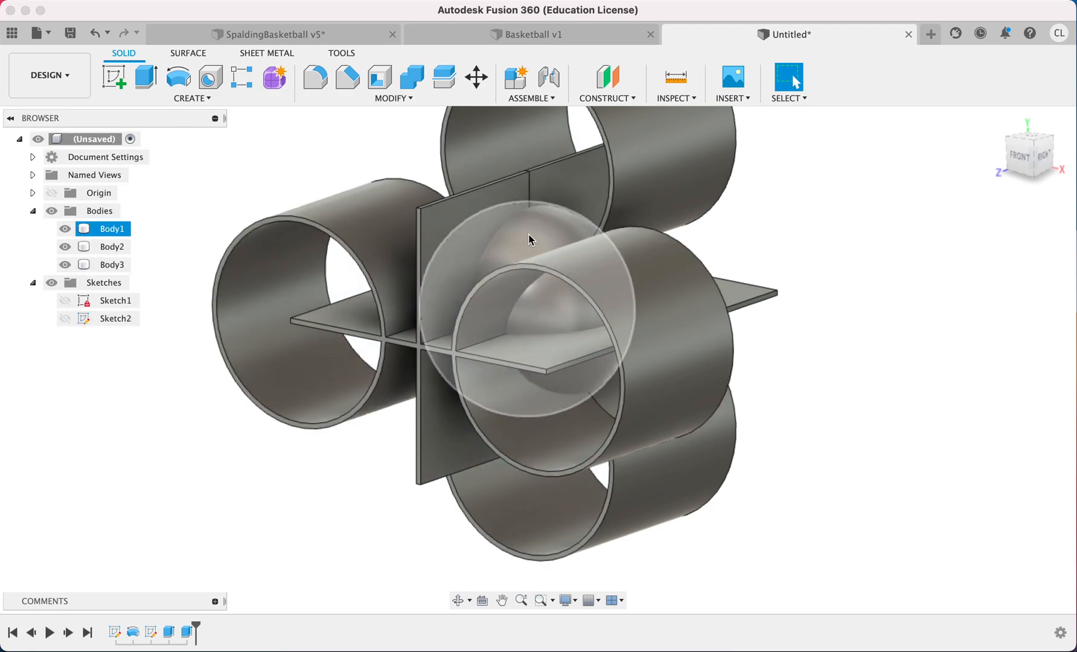
{"action": "left_click", "coordinate": [938, 172]}
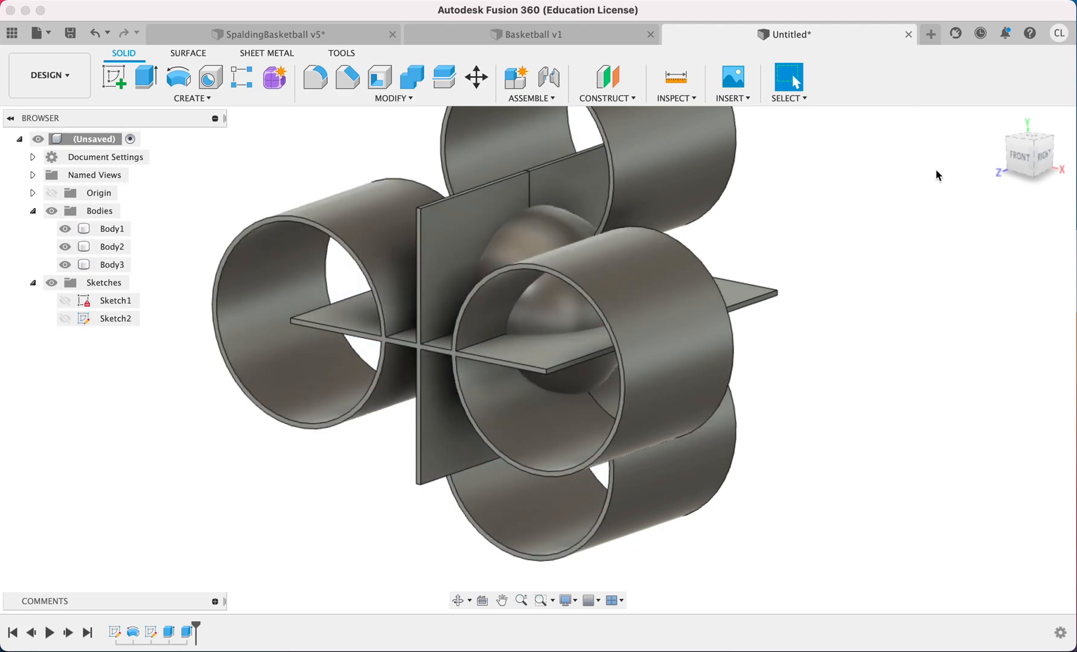
Start a Split Body operation with the sphere, Body1, as the body to split
{"action": "left_click", "coordinate": [407, 104]}
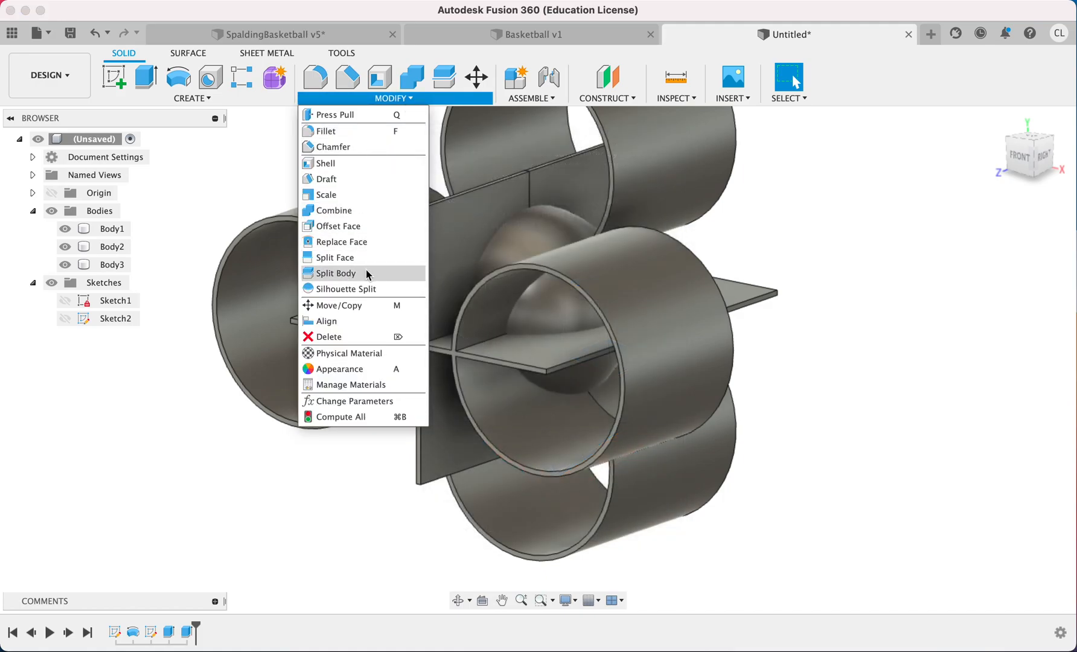
{"action": "left_click", "coordinate": [338, 272]}
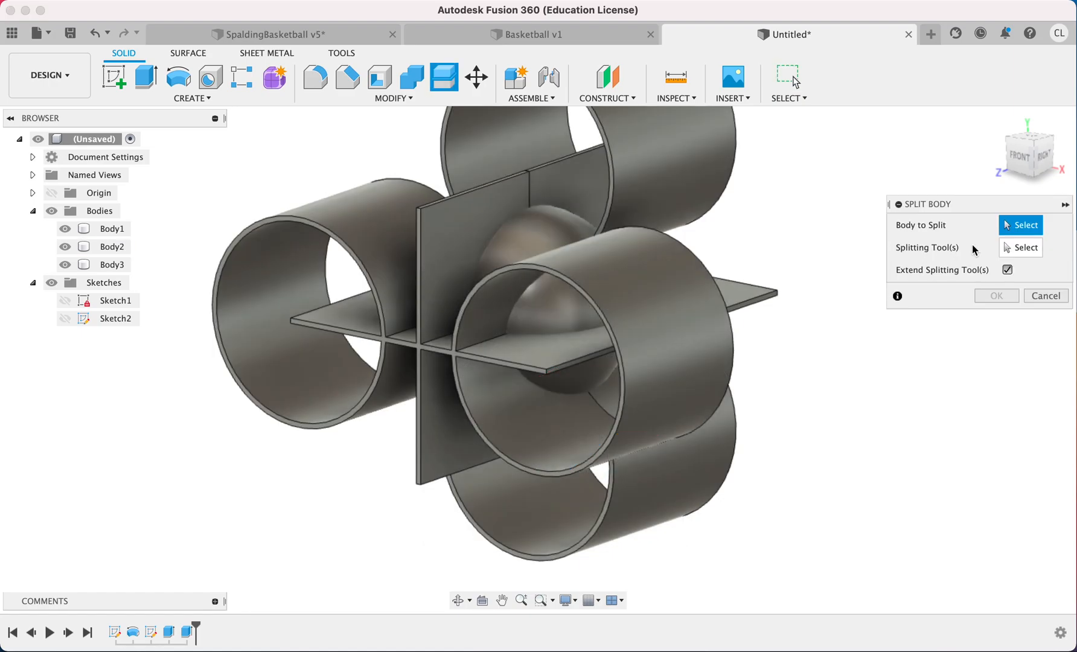
{"action": "left_click", "coordinate": [549, 234]}
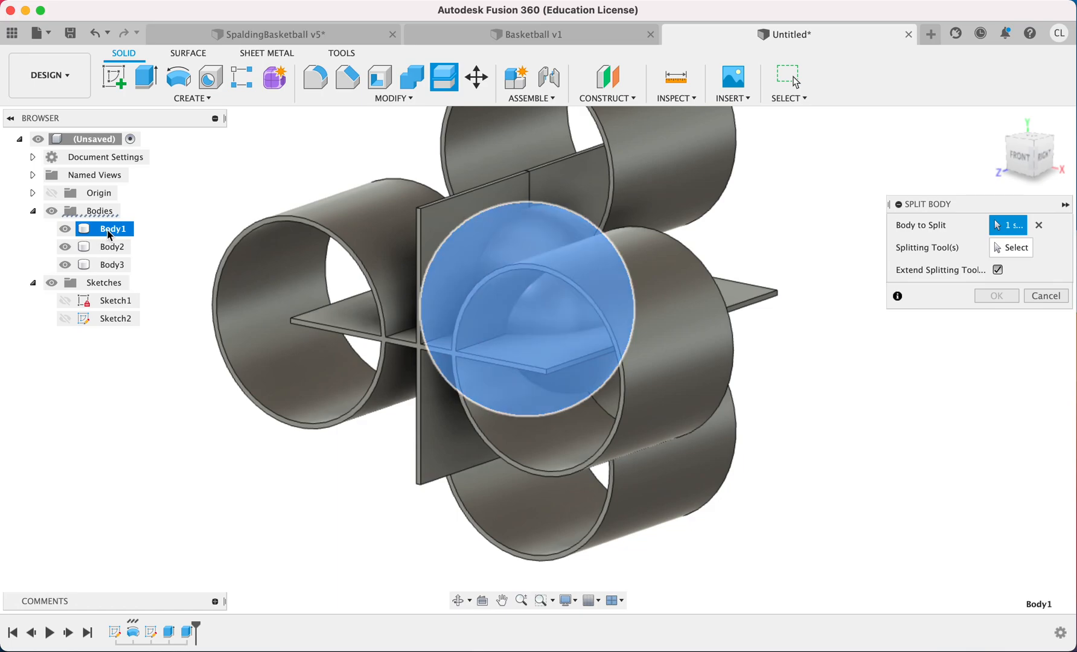
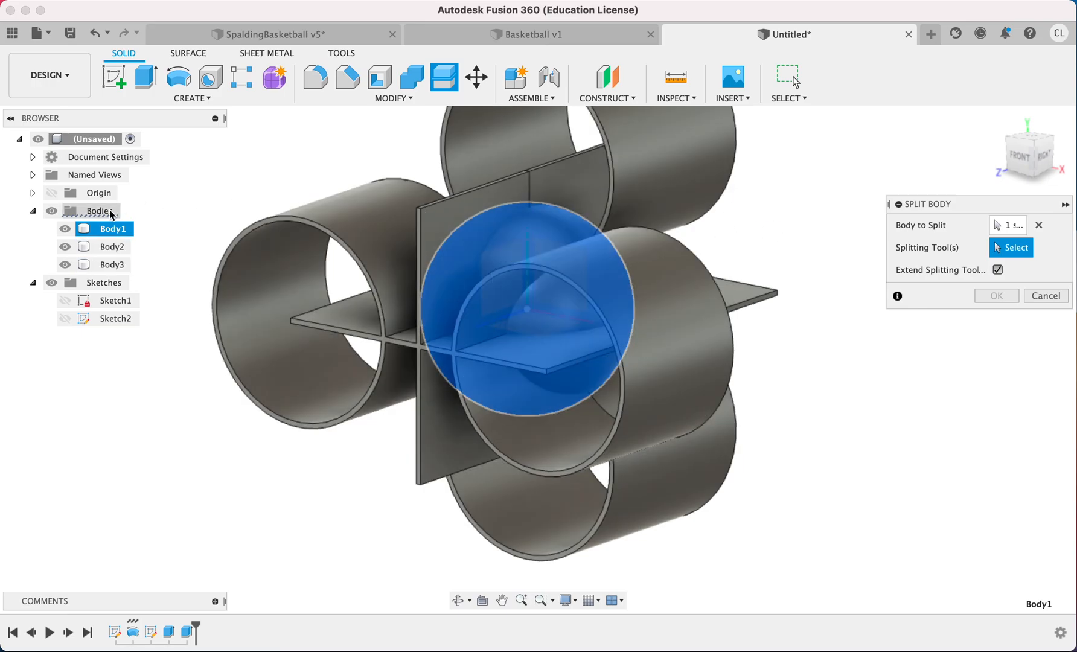
Try Body2 with Body3 and the upper tube's outer face as splitting tools for the sphere, clearing the tool selection each time
{"action": "left_click", "coordinate": [108, 254]}
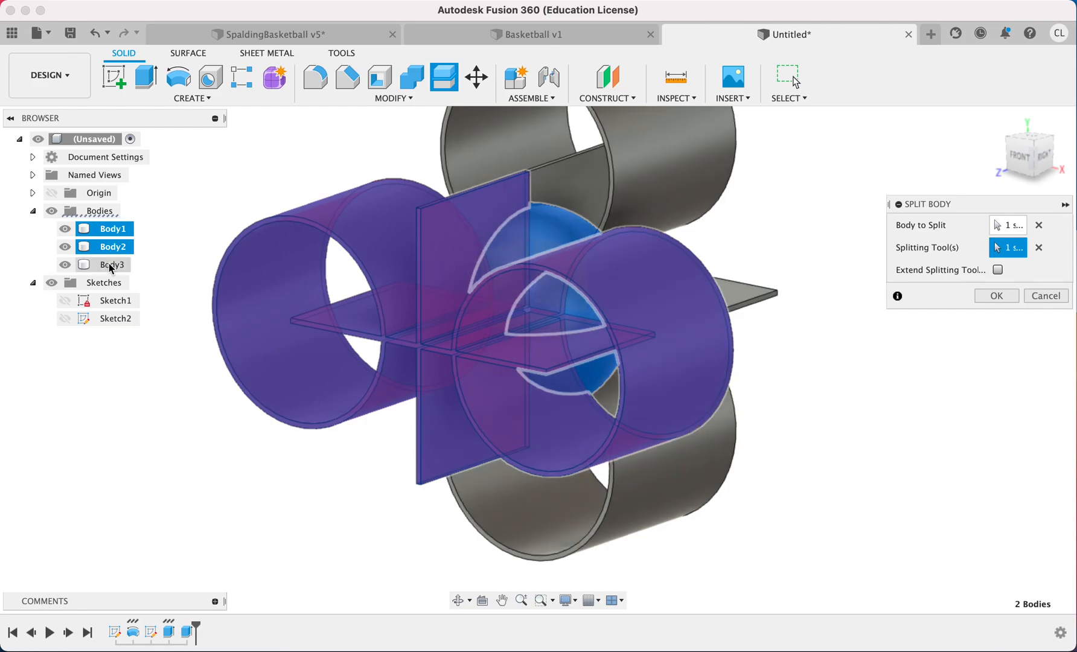
{"action": "left_click", "coordinate": [110, 265]}
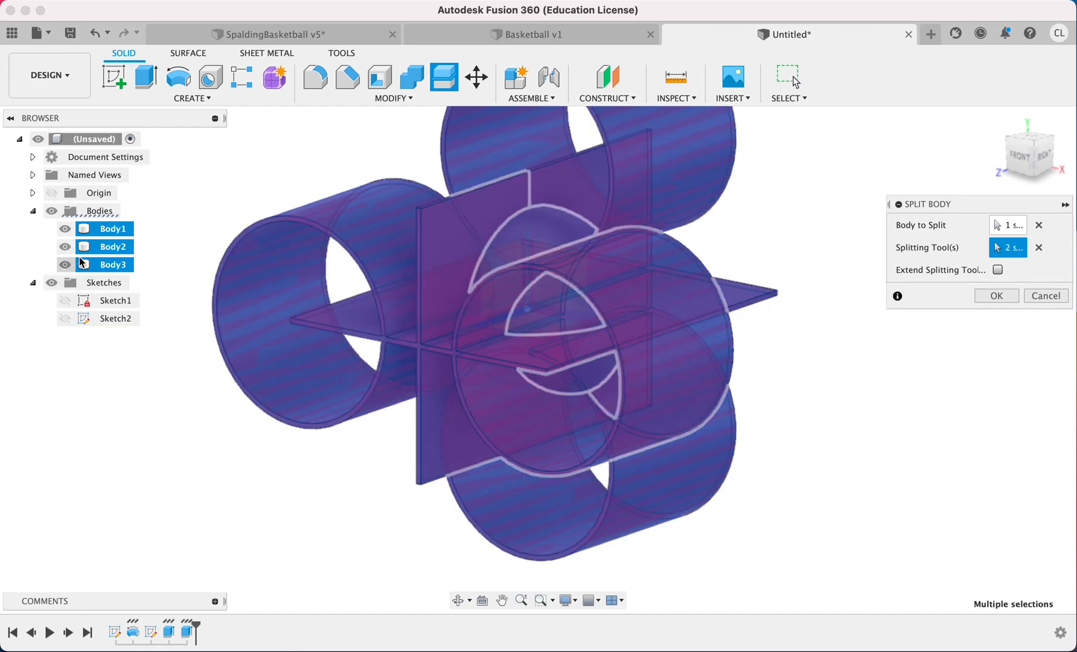
{"action": "left_click", "coordinate": [988, 295]}
{"action": "left_click", "coordinate": [1037, 247]}
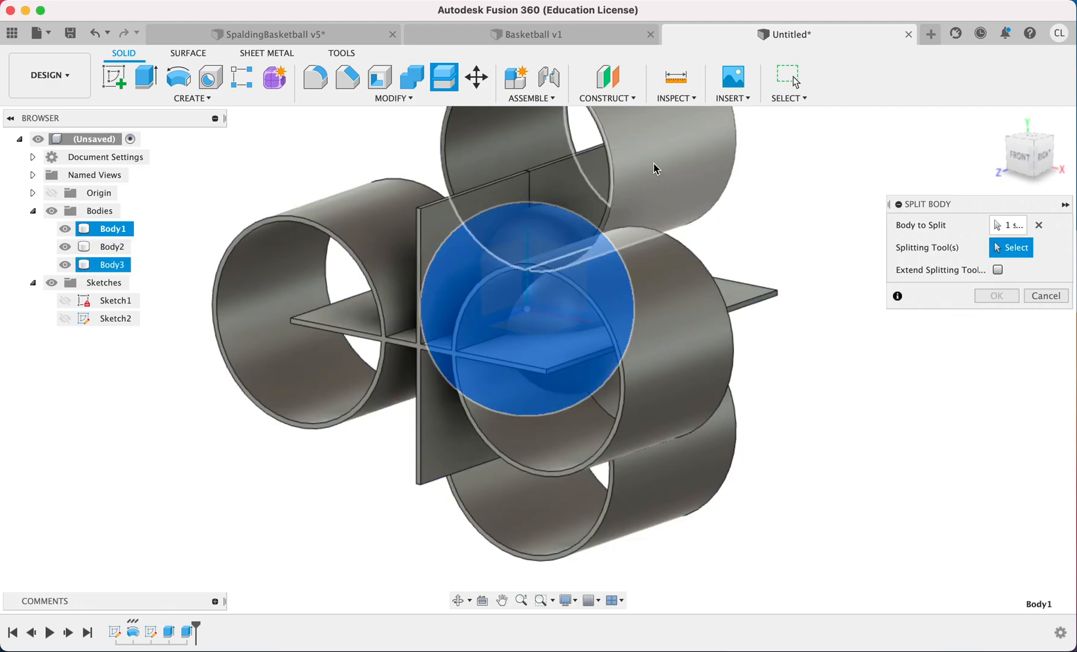
{"action": "left_click", "coordinate": [656, 169]}
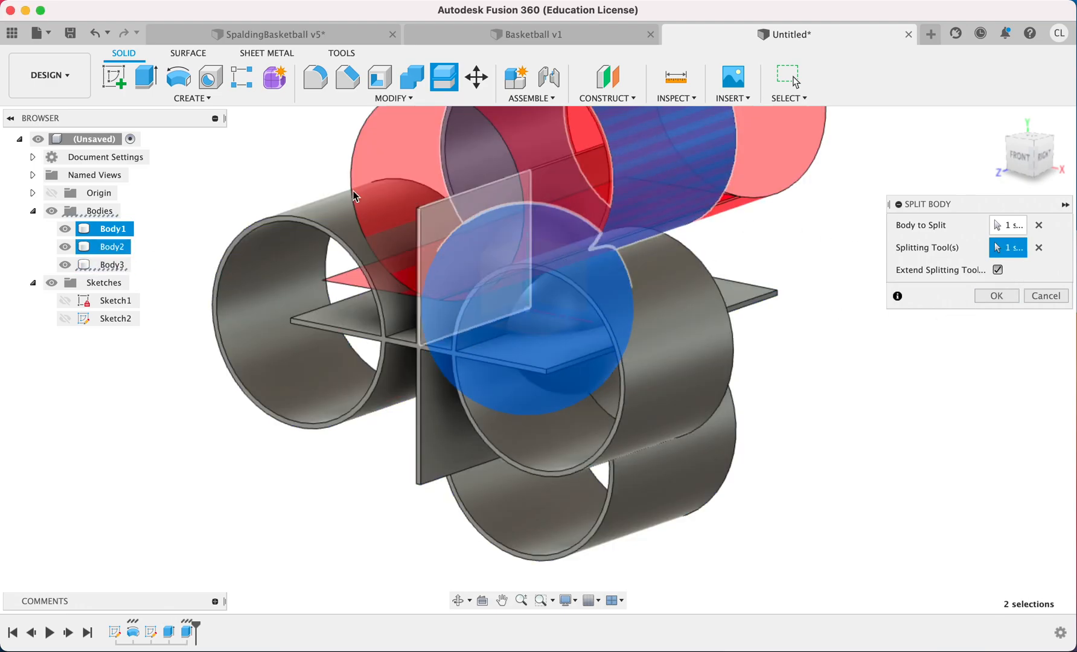
{"action": "left_click", "coordinate": [1038, 248]}
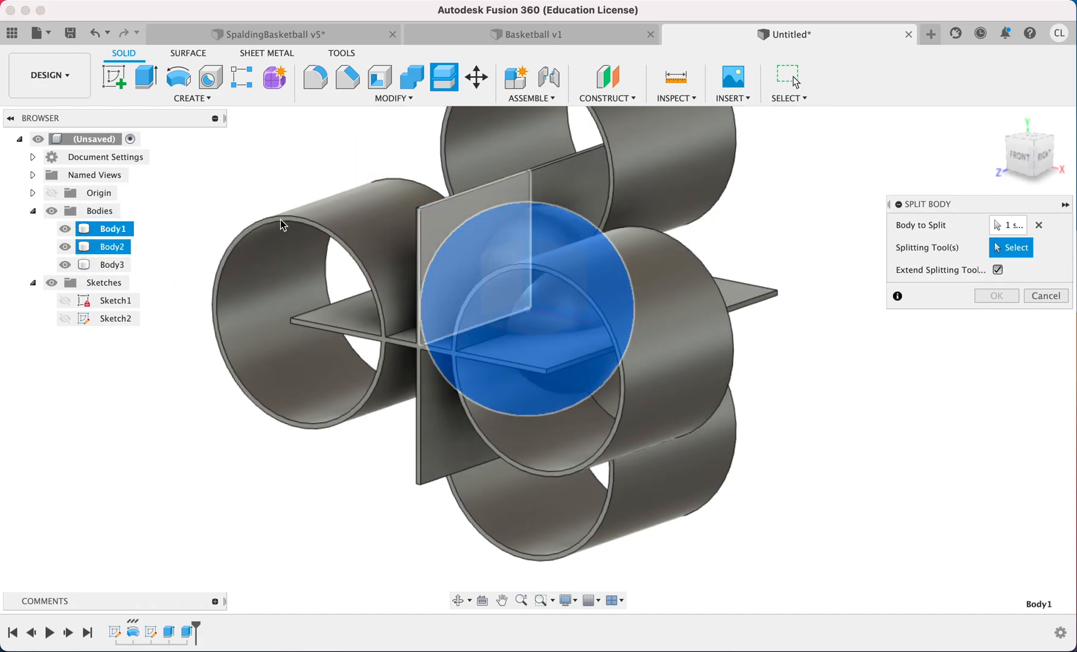
Split the sphere using Body2 and Body3 as splitting tools, without extending the tools, and hide both tool bodies
{"action": "left_click", "coordinate": [97, 246]}
{"action": "left_click", "coordinate": [104, 266]}
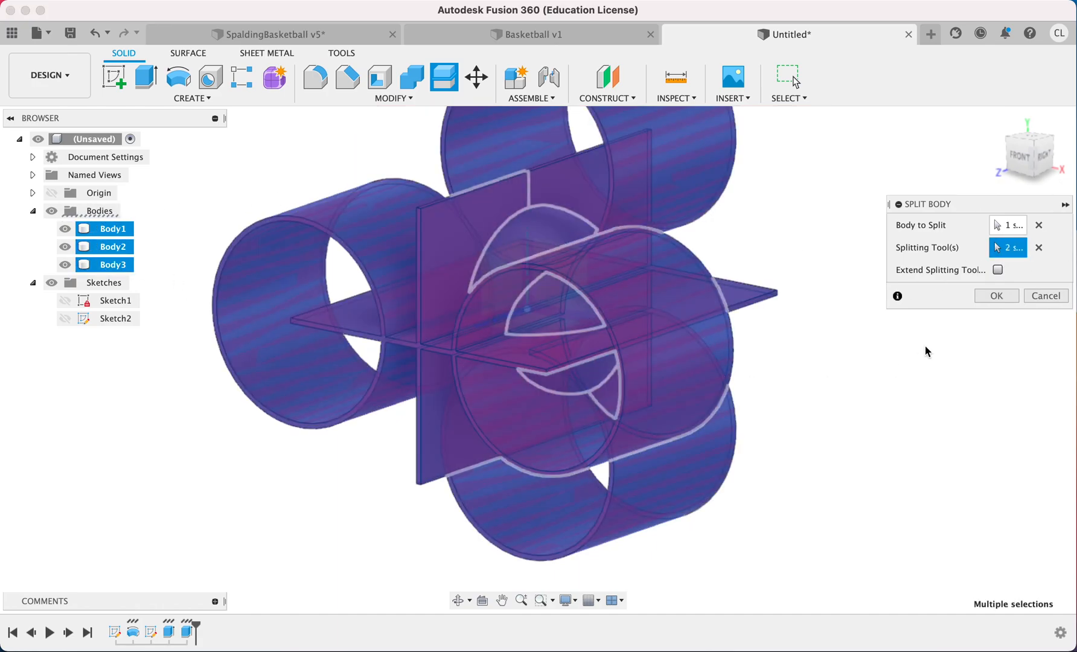
{"action": "left_click", "coordinate": [992, 295]}
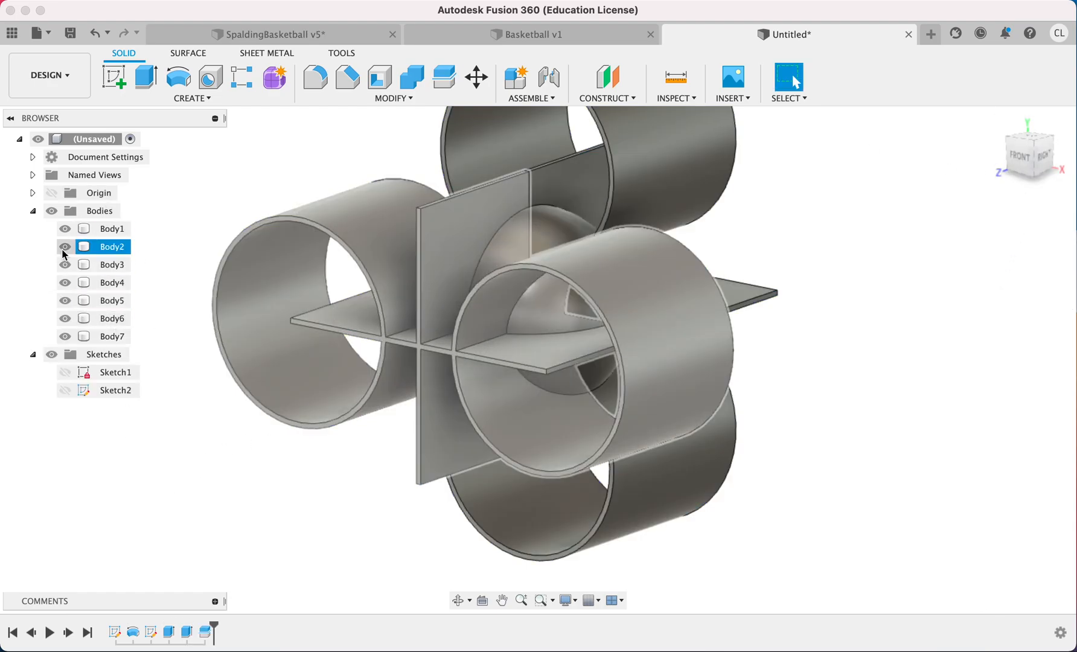
{"action": "left_click", "coordinate": [65, 246]}
{"action": "left_click", "coordinate": [65, 265]}
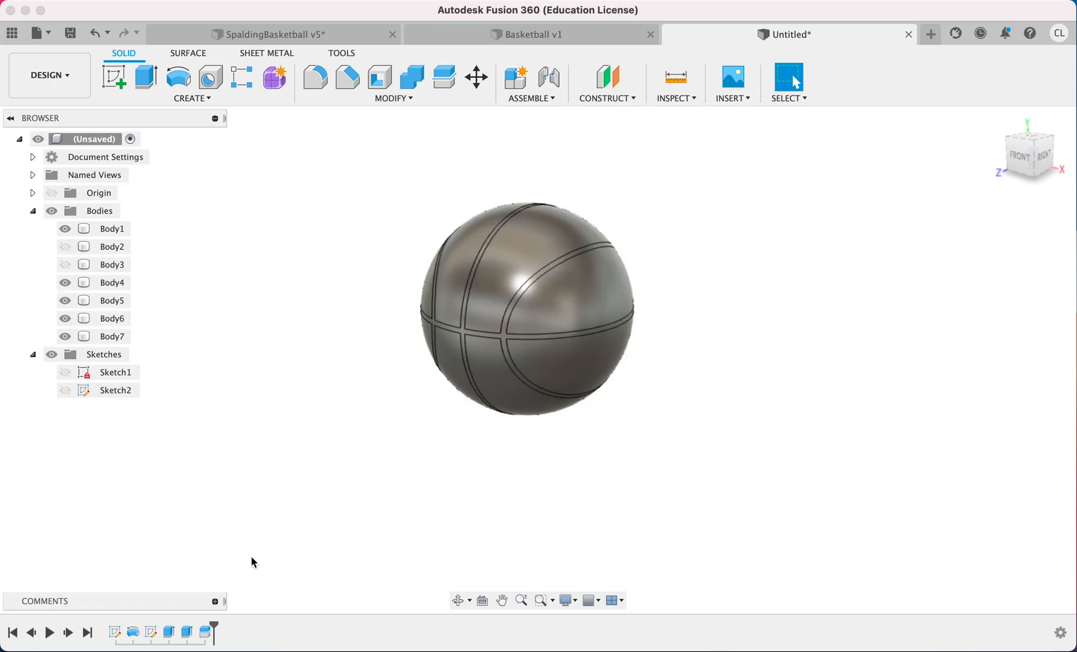
Show Body3 and Body2 again to compare them with the seams on the sphere, and hide both of them
{"action": "left_click", "coordinate": [64, 264]}
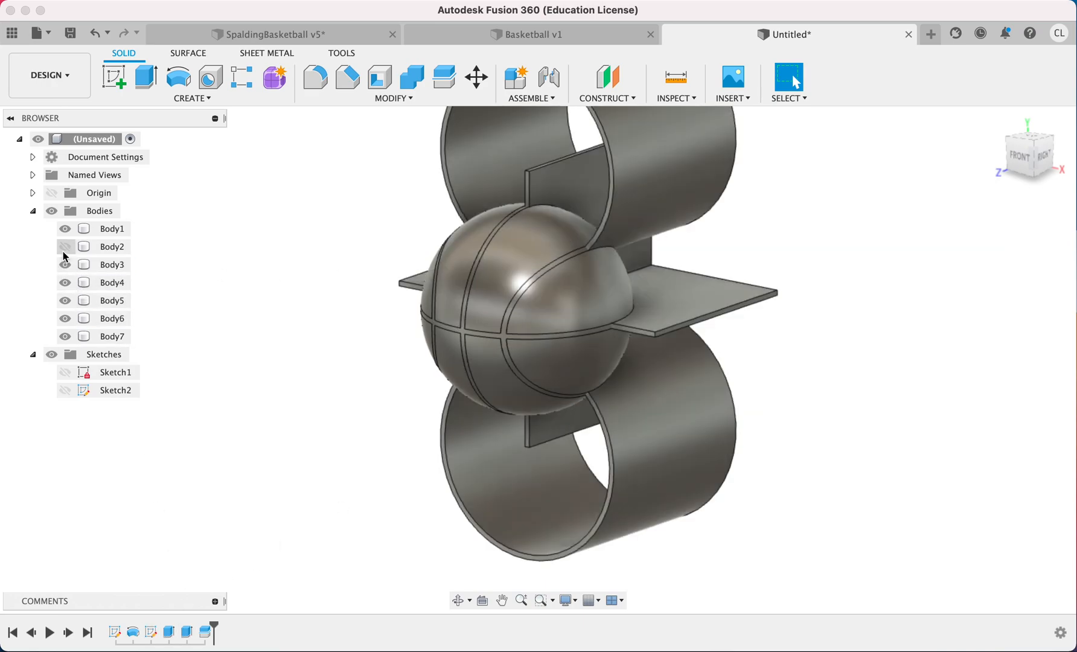
{"action": "left_click", "coordinate": [64, 246]}
{"action": "left_click", "coordinate": [641, 179]}
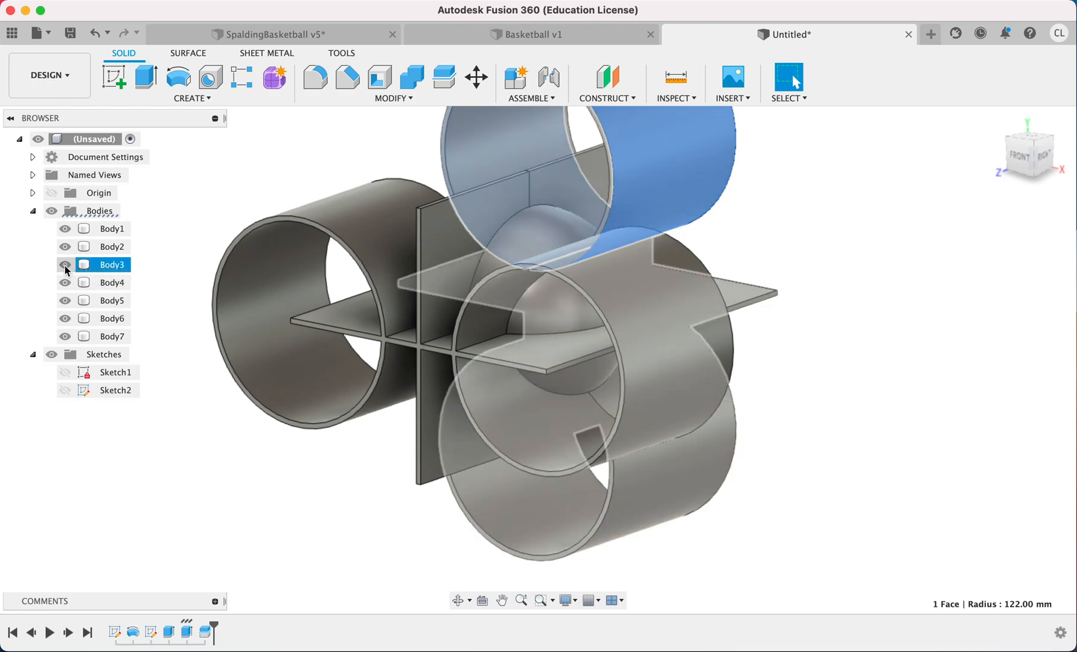
{"action": "left_click", "coordinate": [65, 264]}
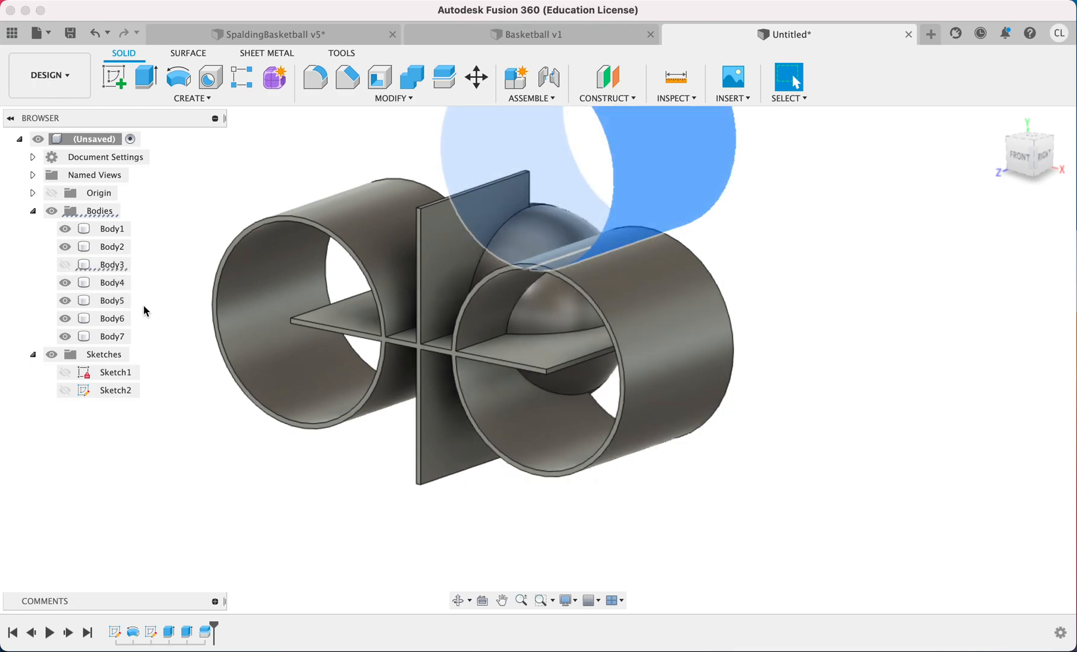
{"action": "left_click", "coordinate": [112, 246]}
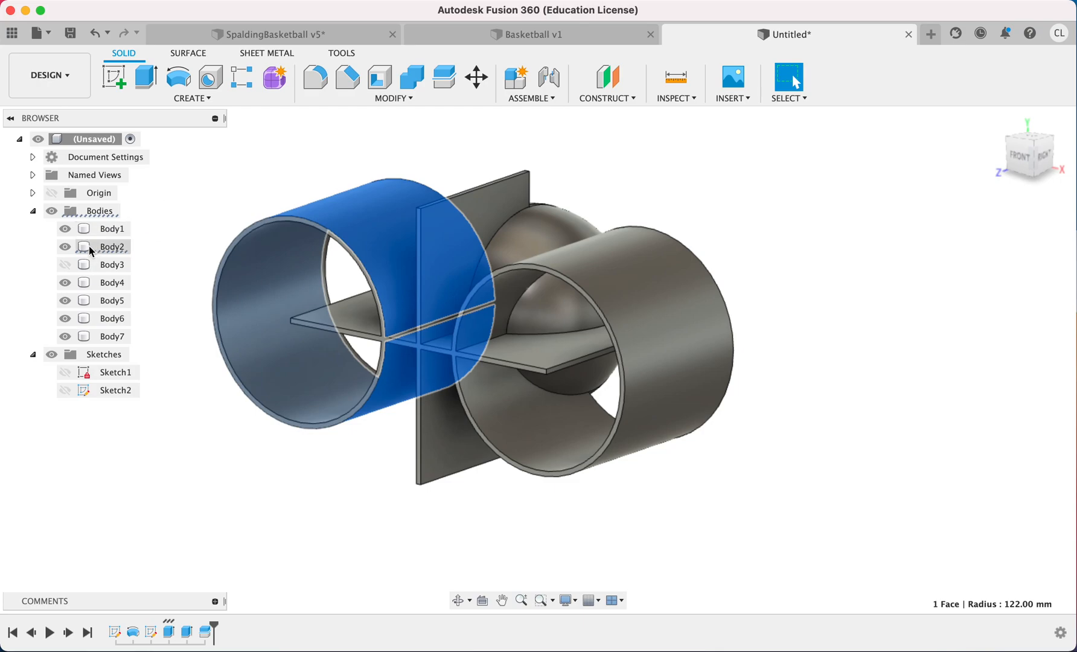
{"action": "left_click", "coordinate": [65, 246]}
{"action": "left_click", "coordinate": [400, 173]}
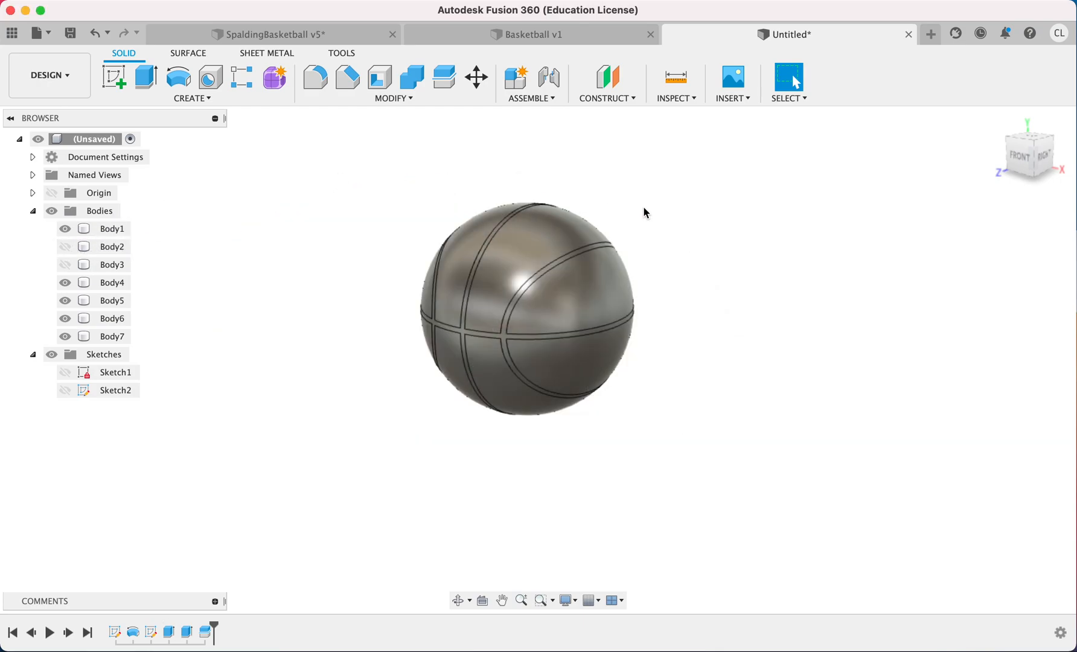
Examine the seam pattern around the ball and its interior by temporarily hiding Body6, and show Body6 again
{"action": "mouse_move", "coordinate": [1022, 166]}
{"action": "middle_mouse_down", "text": "shift"}
{"action": "mouse_move", "coordinate": [430, 155]}
{"action": "mouse_move", "coordinate": [302, 272]}
{"action": "middle_mouse_up", "text": "shift"}
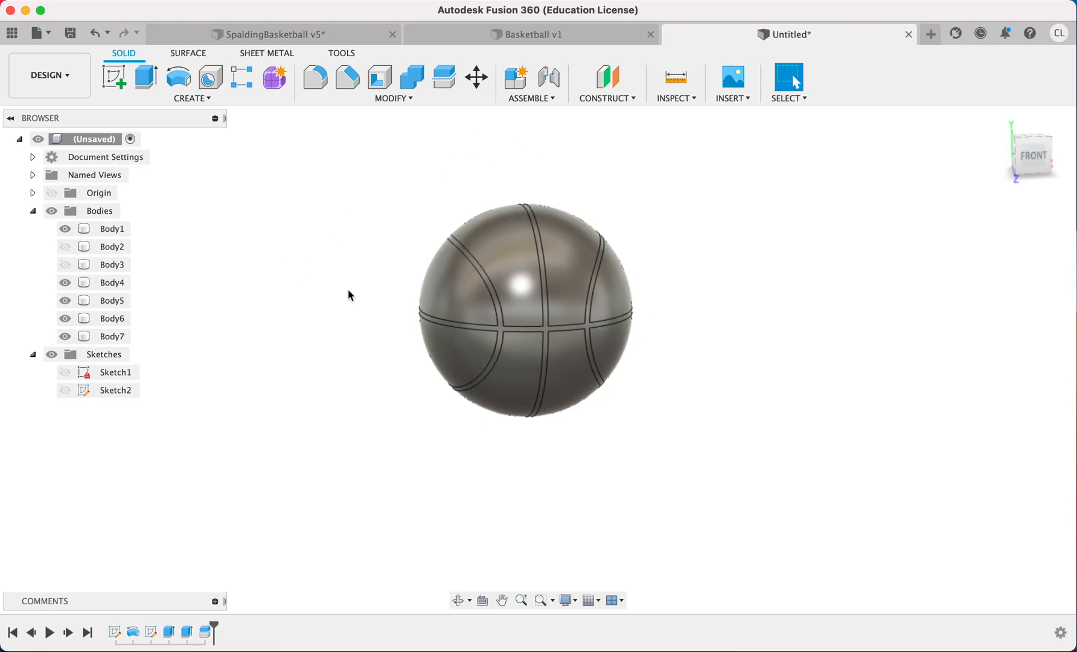
{"action": "scroll", "coordinate": [349, 294], "scroll_direction": "up", "scroll_amount": 5}
{"action": "scroll", "coordinate": [349, 294], "scroll_direction": "down", "scroll_amount": 5}
{"action": "scroll", "coordinate": [349, 294], "scroll_direction": "up", "scroll_amount": 6}
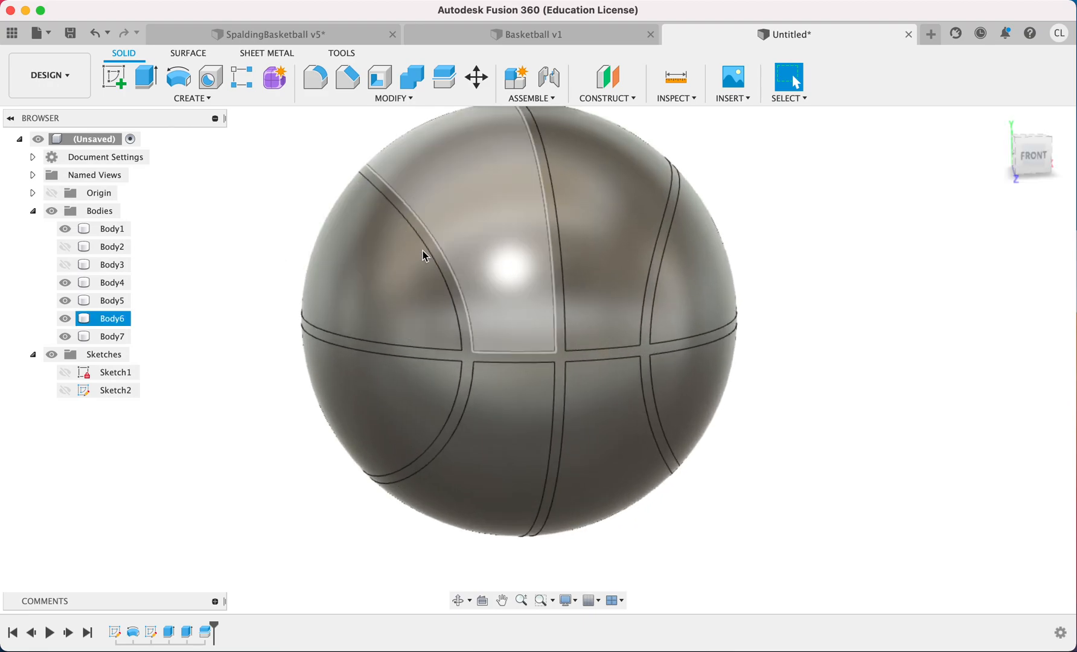
{"action": "left_click", "coordinate": [65, 318]}
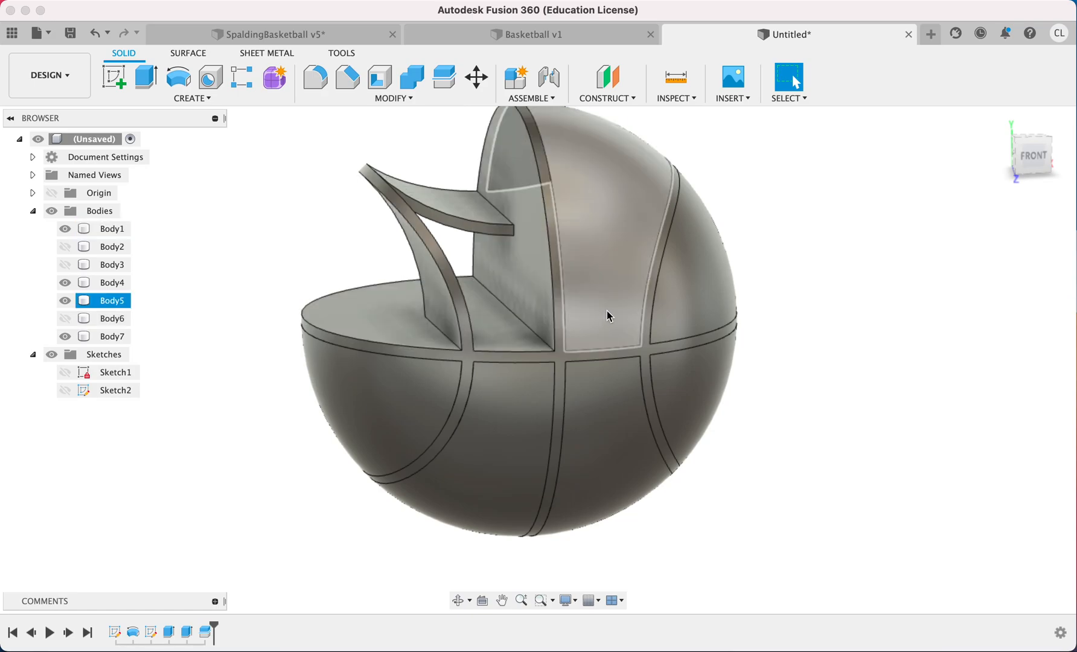
{"action": "left_click_drag", "start_coordinate": [1053, 160], "coordinate": [563, 163]}
{"action": "left_click", "coordinate": [112, 228]}
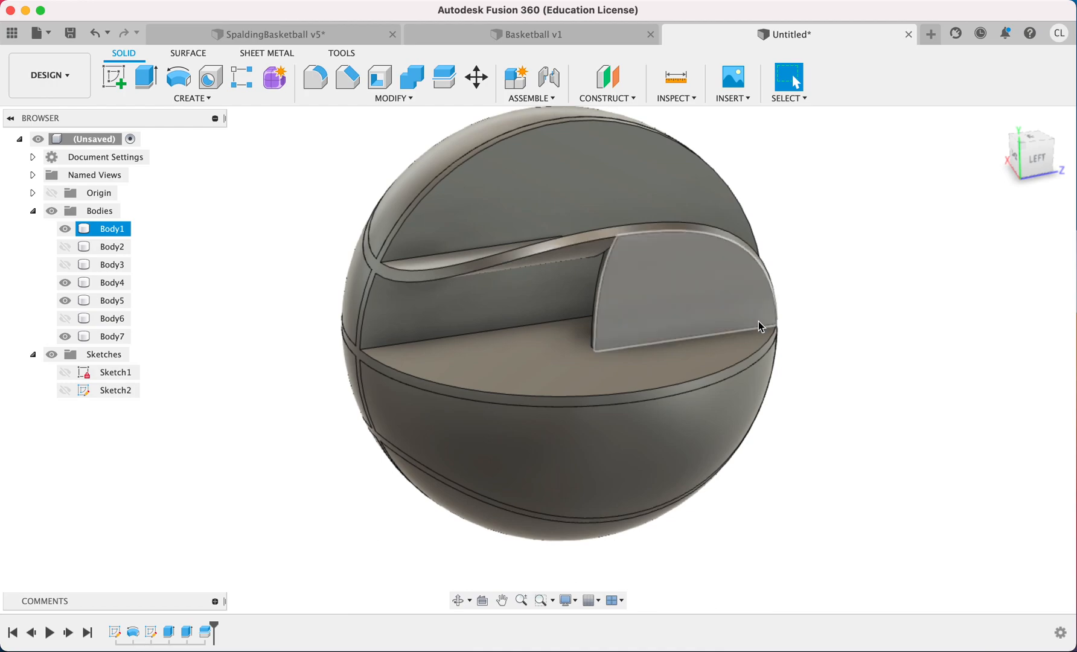
{"action": "scroll", "coordinate": [759, 324], "scroll_direction": "up", "scroll_amount": 4}
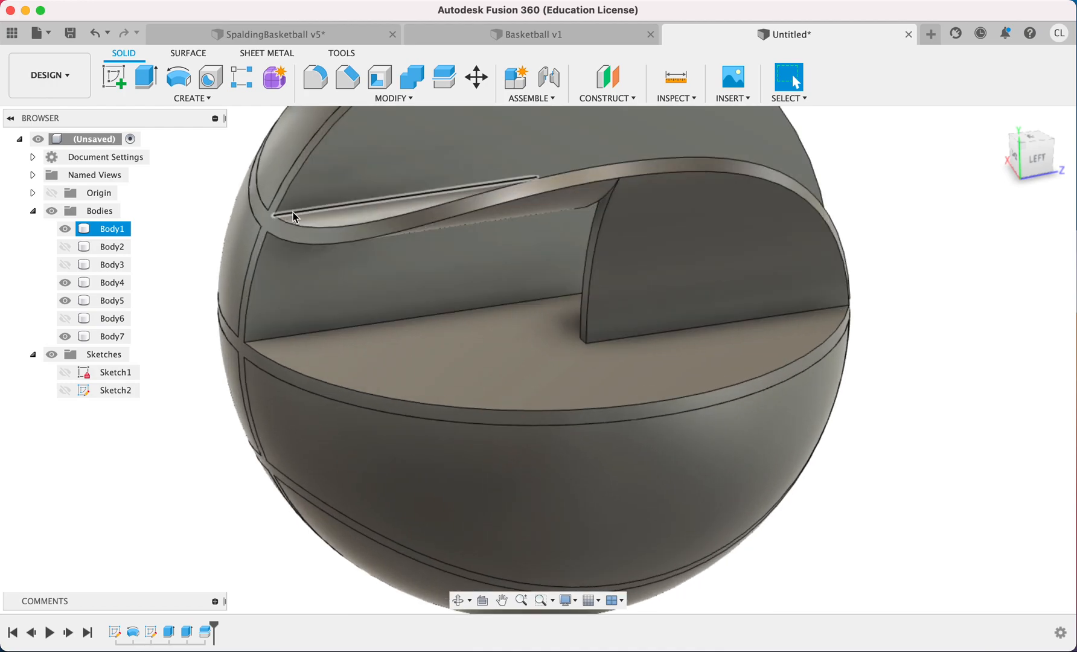
{"action": "left_click", "coordinate": [15, 246]}
{"action": "left_click", "coordinate": [66, 318]}
{"action": "scroll", "coordinate": [324, 320], "scroll_direction": "down", "scroll_amount": 5}
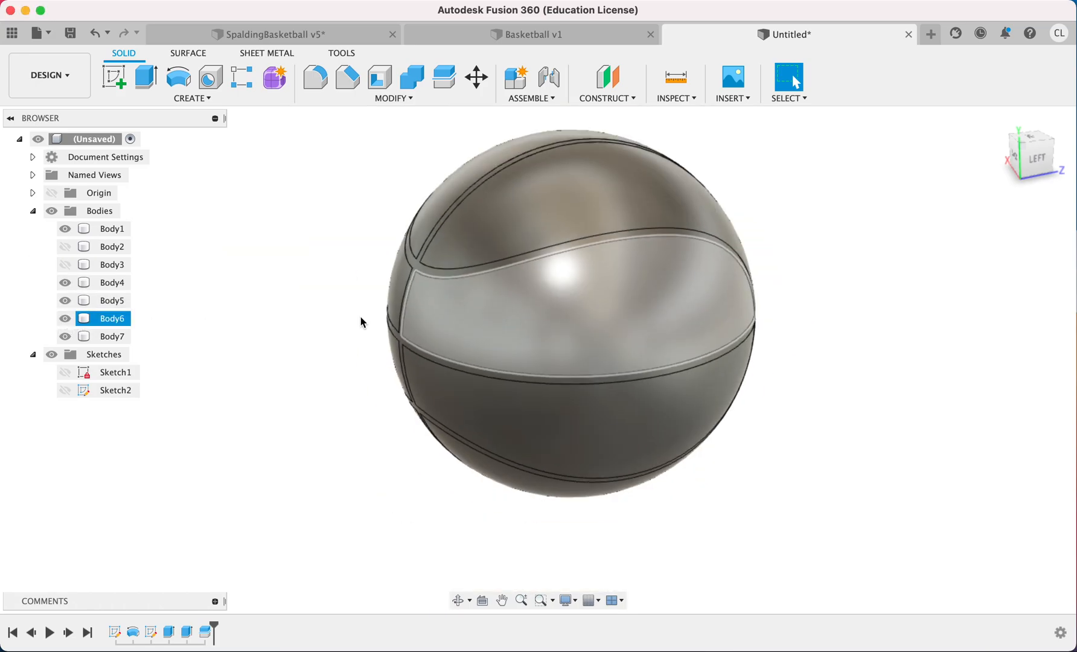
Set the seam circle diameter in Sketch2 to 200 mm, finish the sketch and inspect where the seam halves meet at the ball's side
{"action": "double_click", "coordinate": [151, 640]}
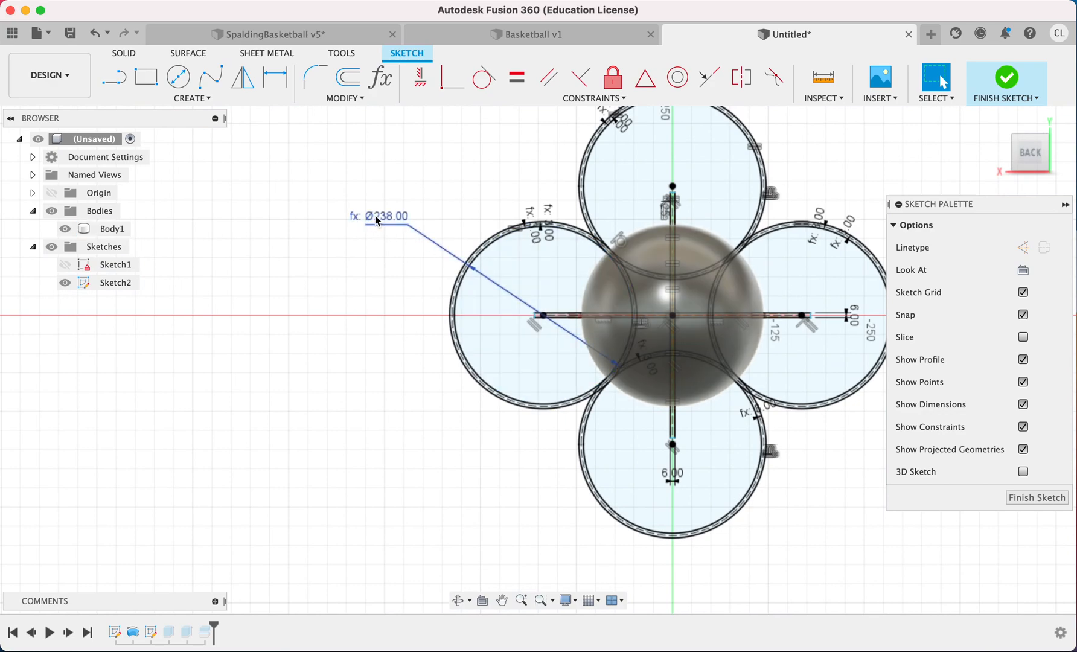
{"action": "double_click", "coordinate": [377, 220]}
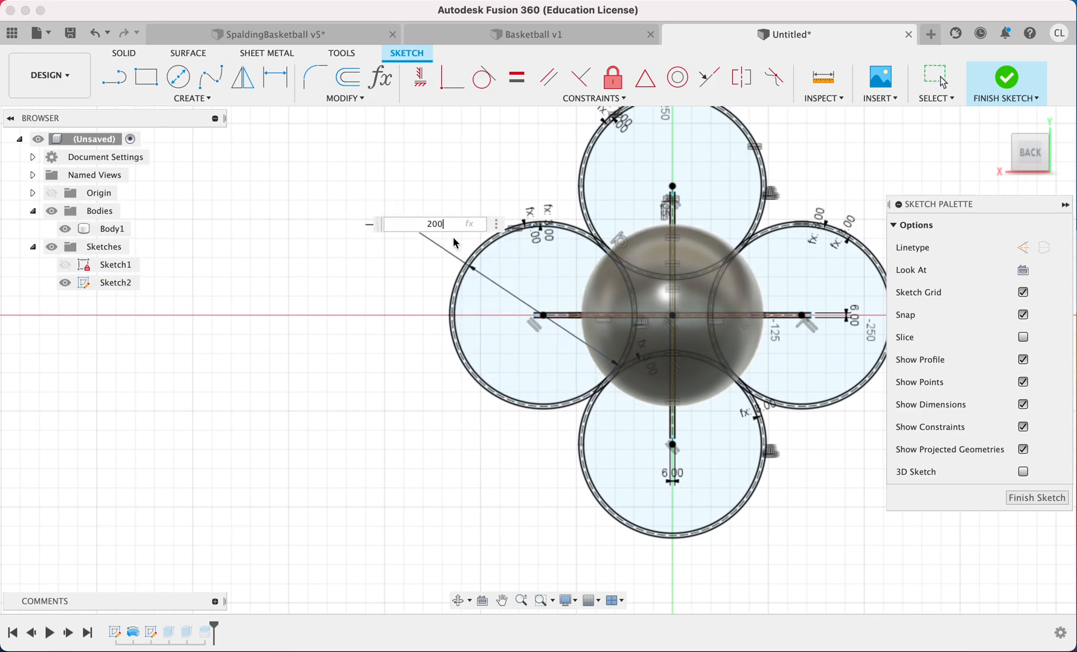
{"action": "key", "text": "Return"}
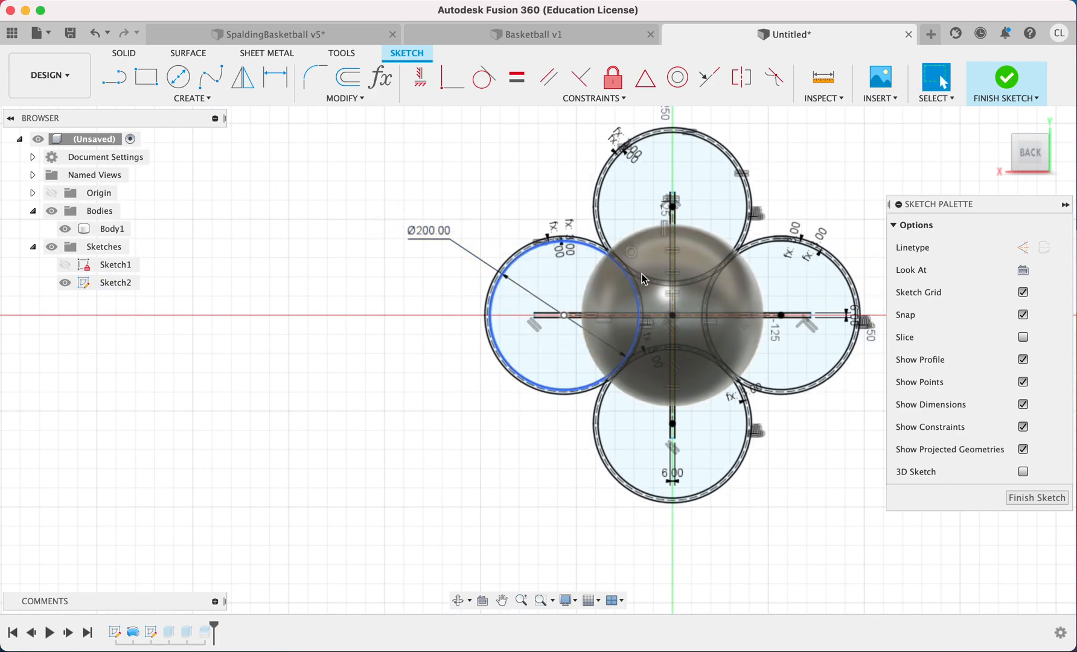
{"action": "left_click", "coordinate": [1012, 95]}
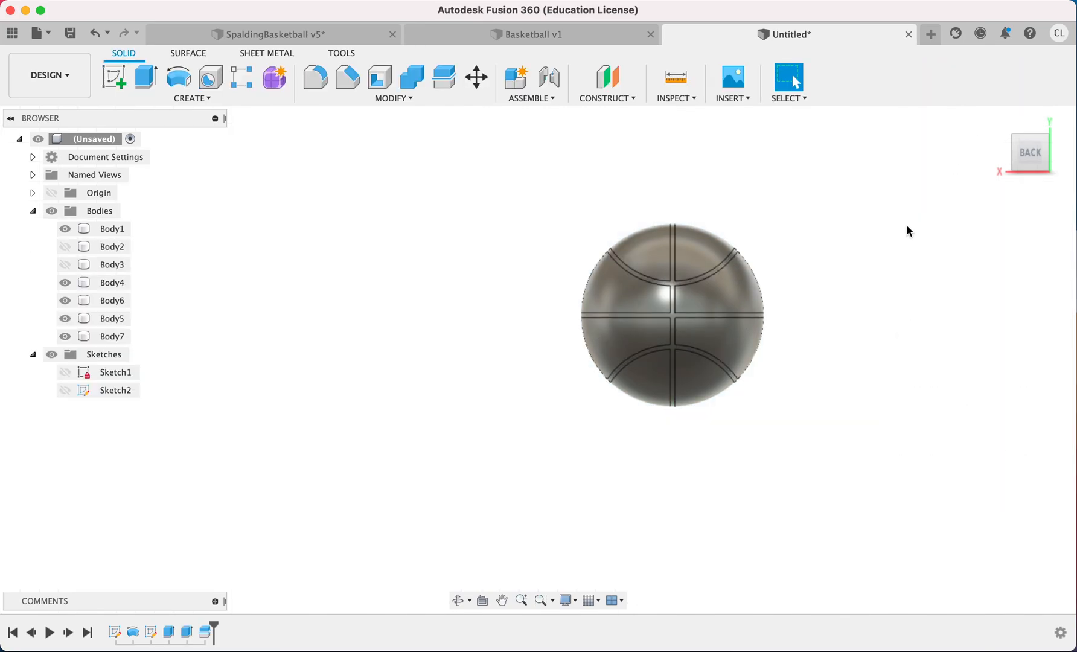
{"action": "left_click_drag", "start_coordinate": [1020, 179], "coordinate": [797, 181]}
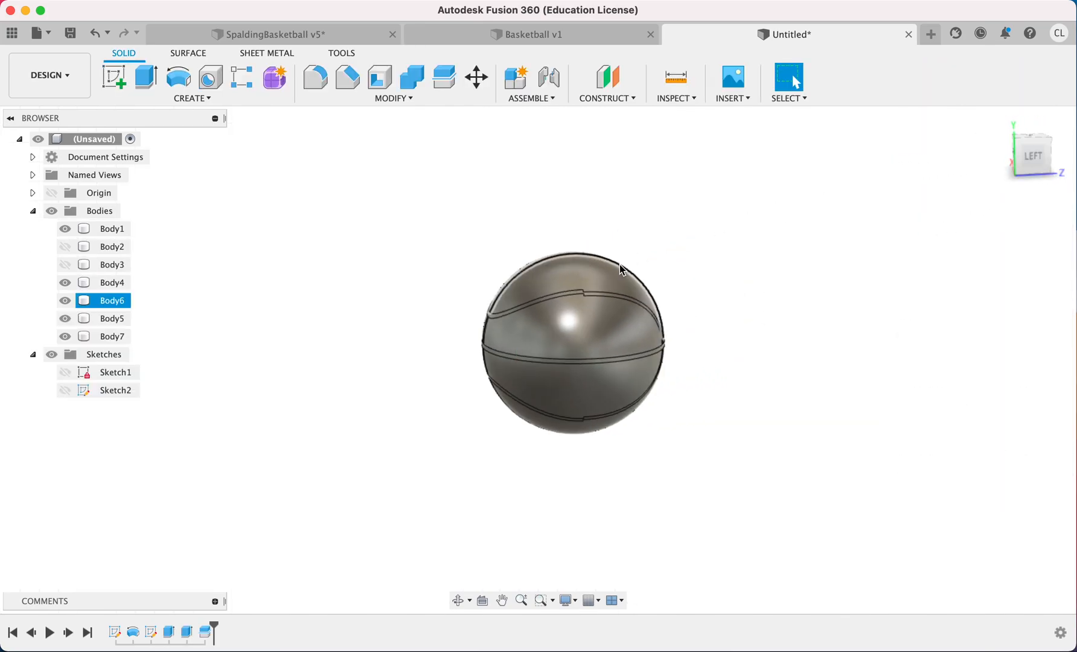
{"action": "scroll", "coordinate": [623, 270], "scroll_direction": "up", "scroll_amount": 10}
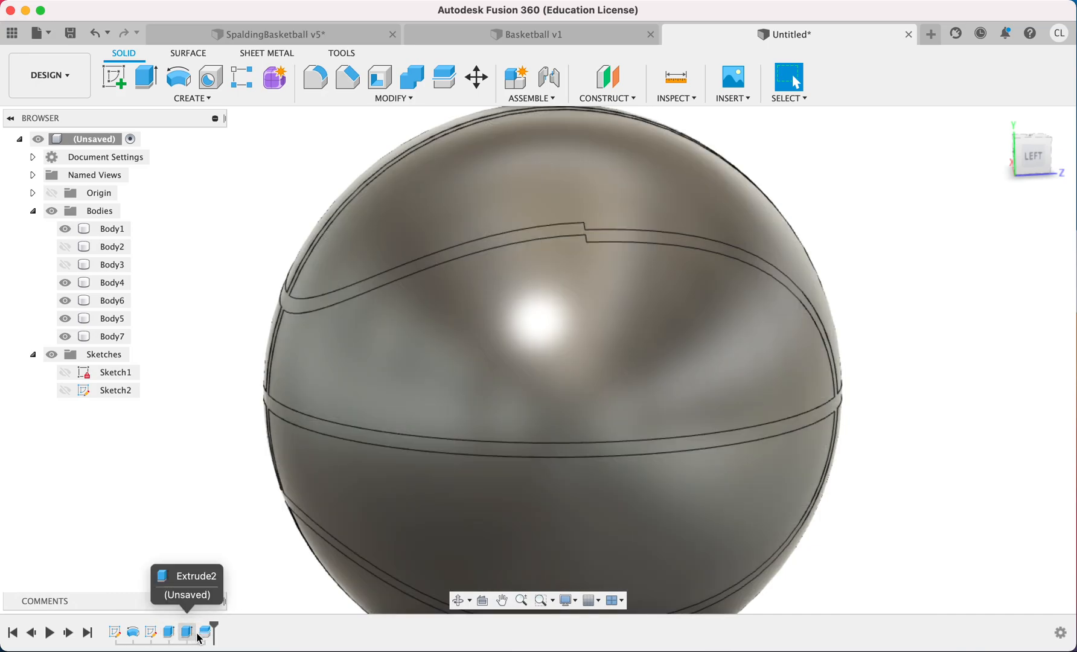
Set the seam circle diameter in Sketch2 to the basketballDiameter parameter and finish the sketch
{"action": "left_click", "coordinate": [152, 633]}
{"action": "double_click", "coordinate": [152, 633]}
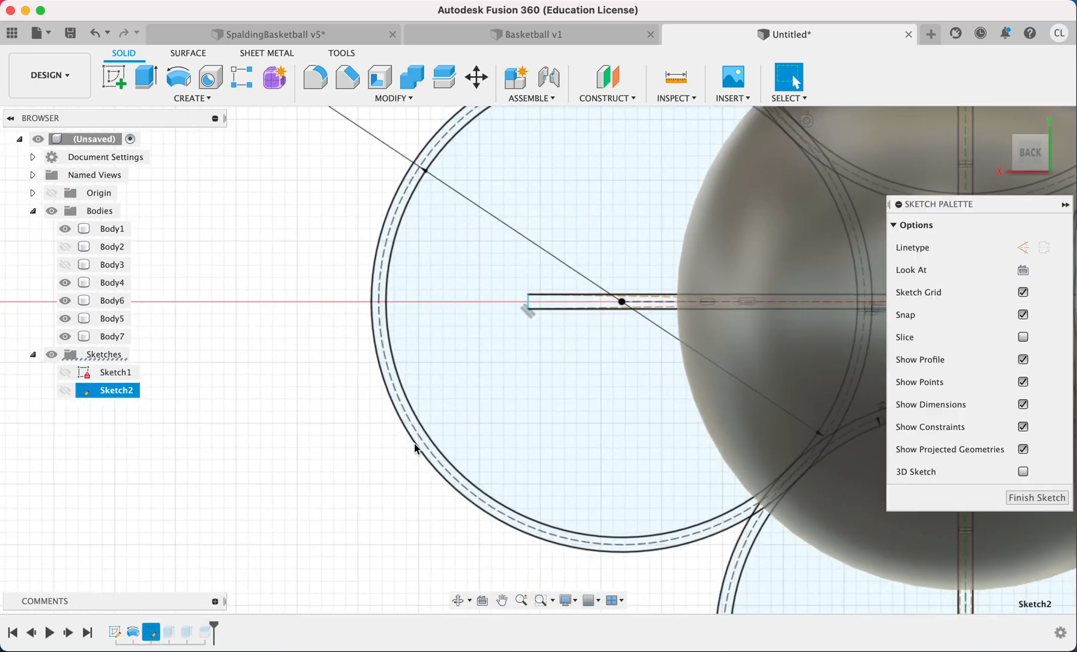
{"action": "double_click", "coordinate": [356, 241]}
{"action": "type", "text": "basketballDiameter"}
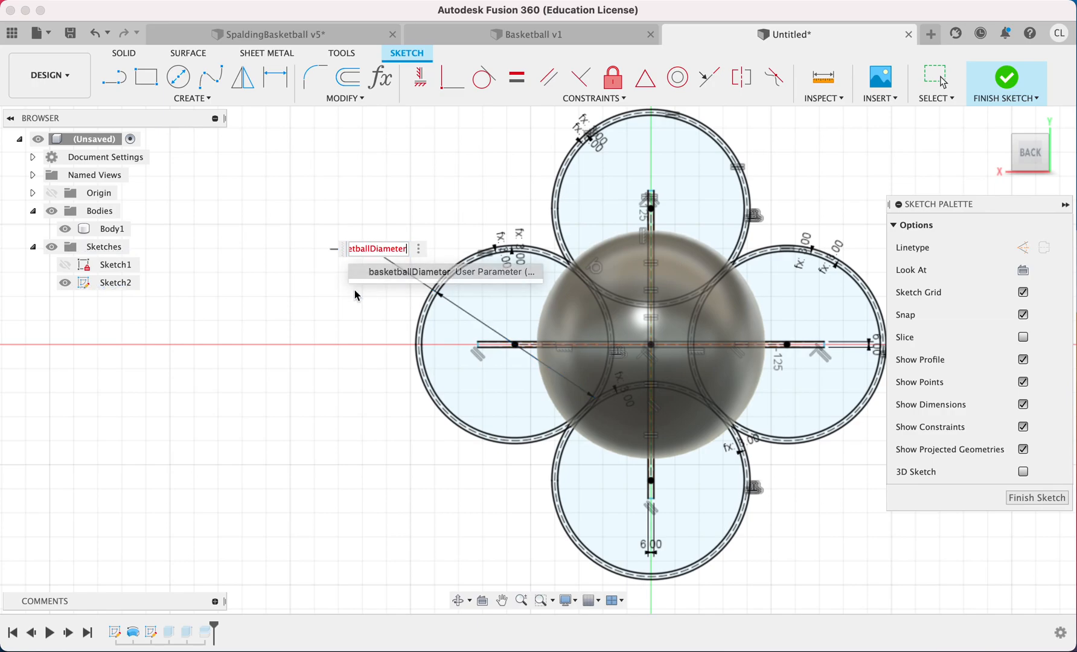
{"action": "key", "text": "Return"}
{"action": "key", "text": "Return"}
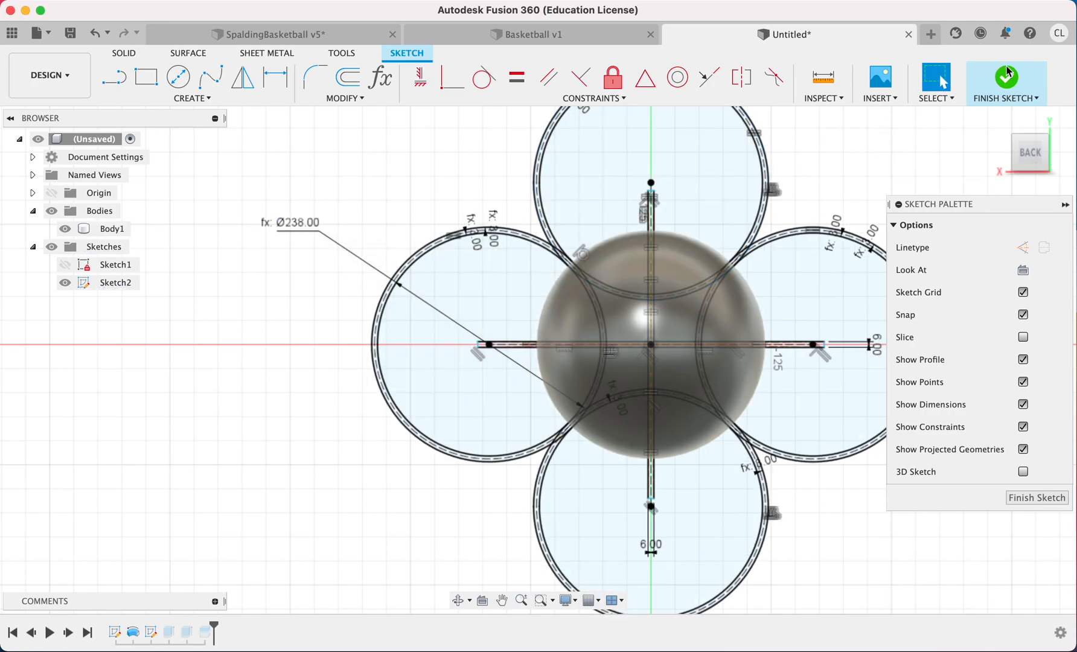
{"action": "left_click", "coordinate": [1007, 73]}
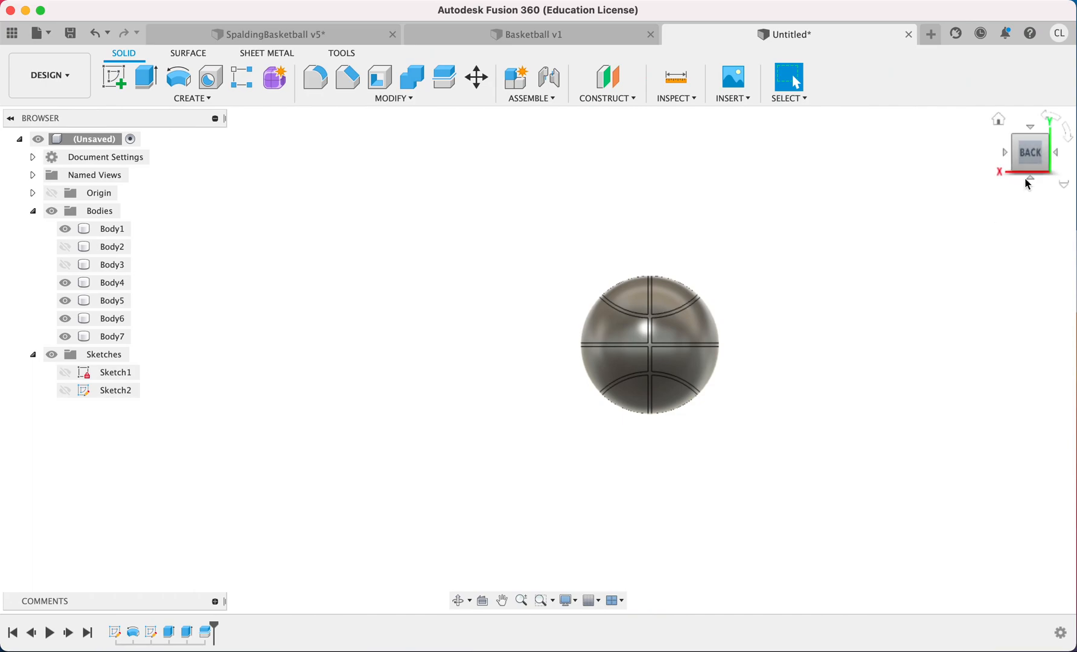
Start a new sketch on the vertical YZ origin plane through the ball's centre, viewed from its left side
{"action": "middle_click_drag", "start_coordinate": [1005, 141], "coordinate": [979, 162], "text": "shift"}
{"action": "scroll", "coordinate": [892, 206], "scroll_direction": "right", "scroll_amount": 5}
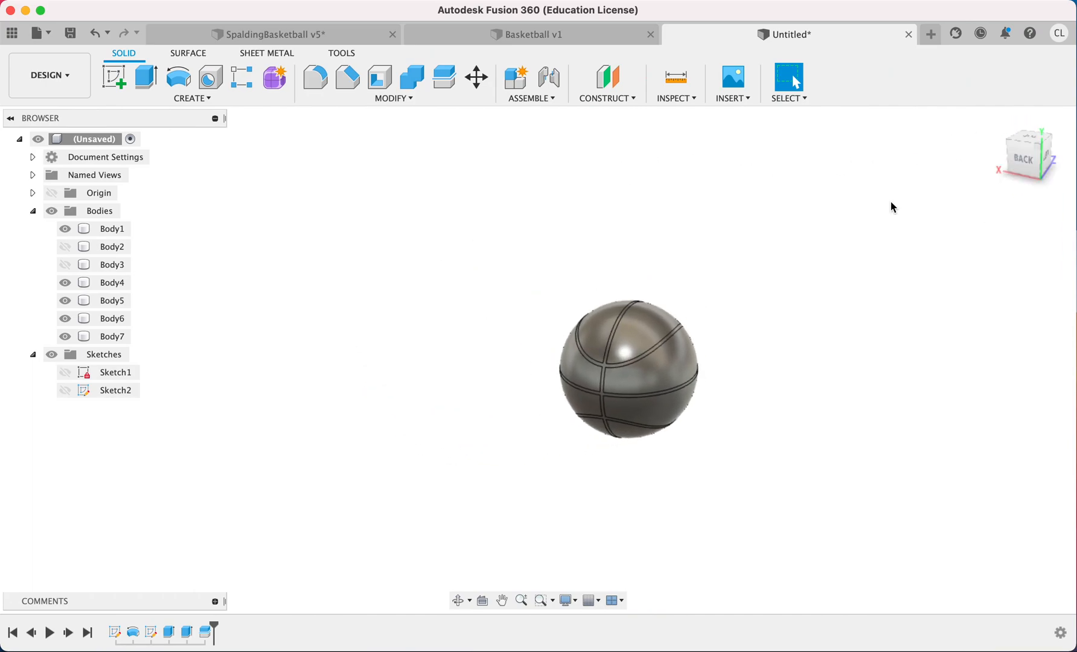
{"action": "scroll", "coordinate": [672, 253], "scroll_direction": "up", "scroll_amount": 3}
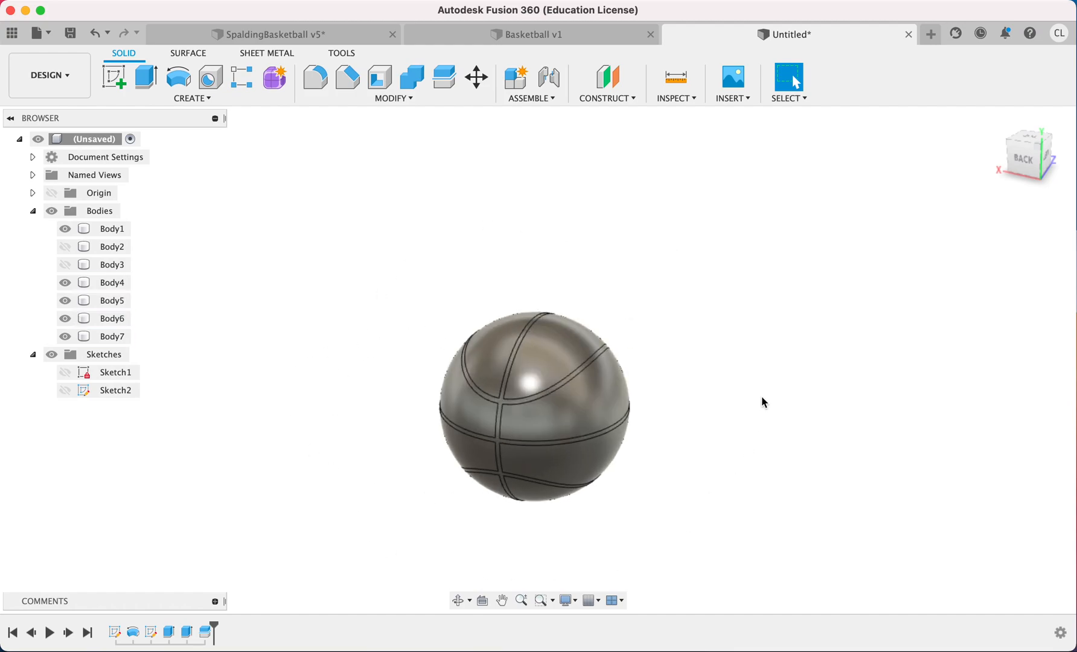
{"action": "mouse_move", "coordinate": [1012, 157]}
{"action": "left_mouse_down"}
{"action": "mouse_move", "coordinate": [930, 154]}
{"action": "mouse_move", "coordinate": [901, 130]}
{"action": "mouse_move", "coordinate": [894, 307]}
{"action": "mouse_move", "coordinate": [906, 140]}
{"action": "mouse_move", "coordinate": [1033, 158]}
{"action": "left_mouse_up"}
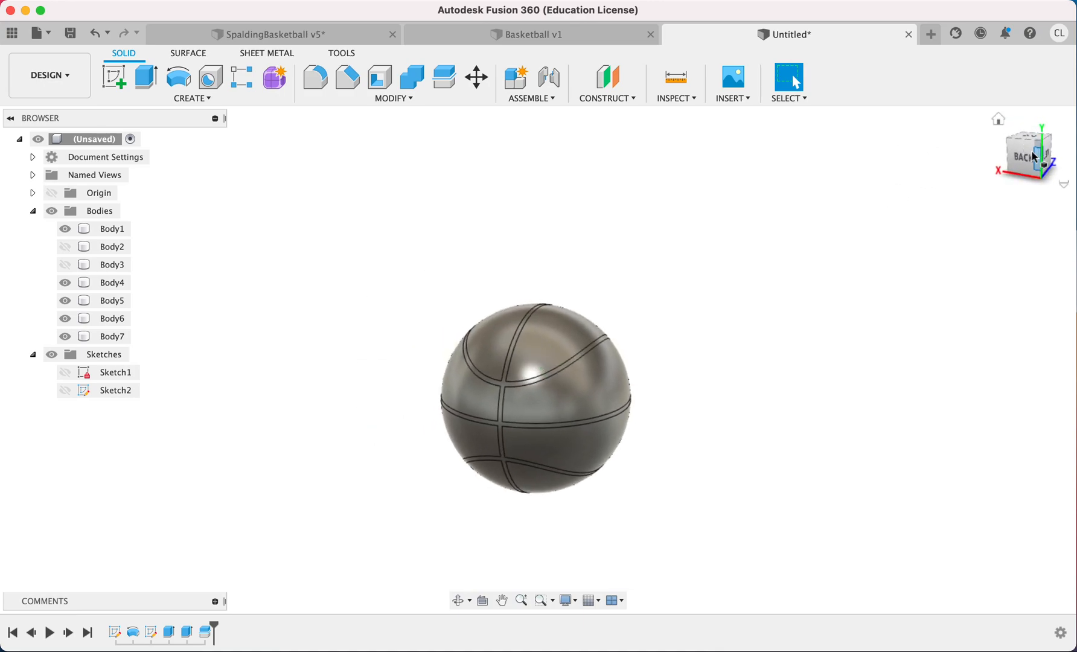
{"action": "left_click", "coordinate": [115, 77]}
{"action": "left_click_drag", "start_coordinate": [1026, 154], "coordinate": [924, 130]}
{"action": "scroll", "coordinate": [643, 190], "scroll_direction": "up", "scroll_amount": 3}
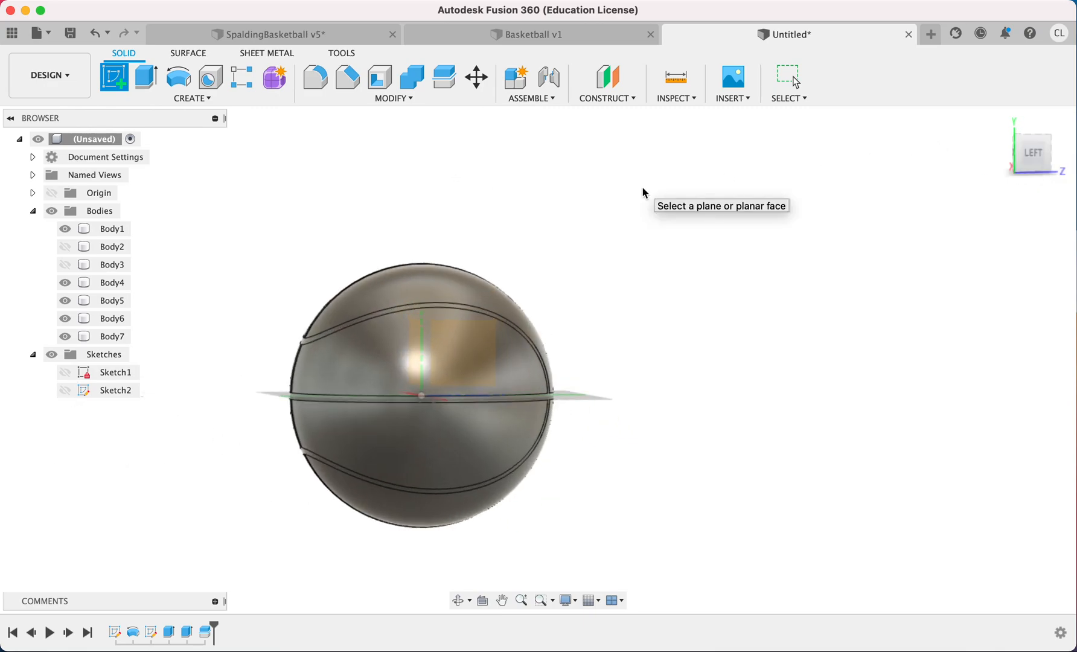
{"action": "left_click", "coordinate": [420, 354]}
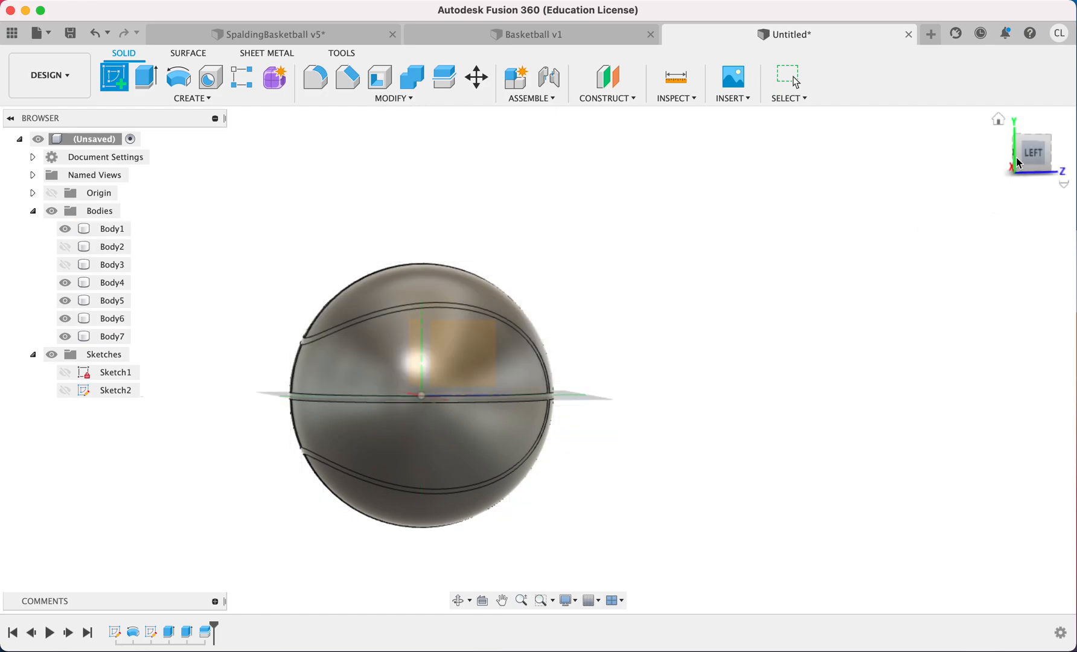
{"action": "left_click", "coordinate": [1032, 159]}
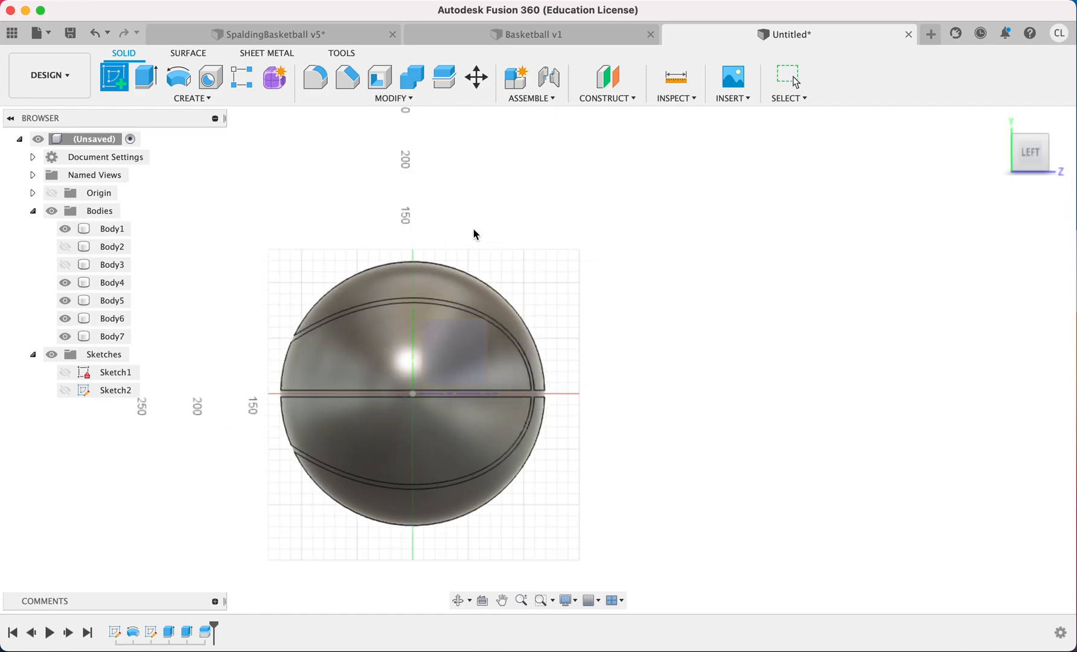
{"action": "left_click", "coordinate": [487, 301]}
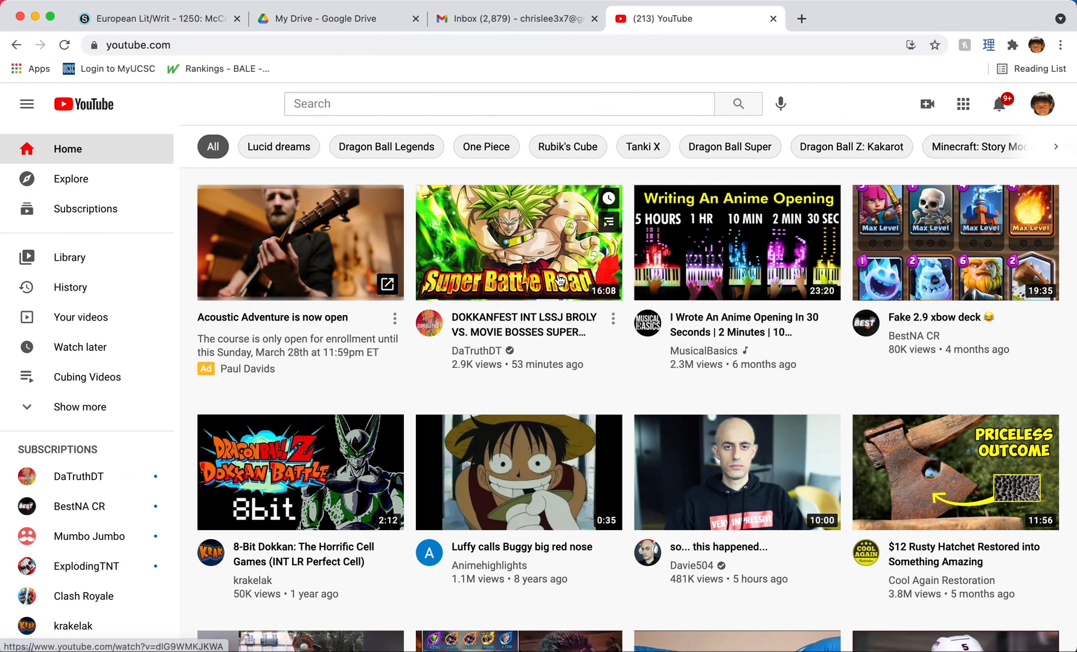
Switch to the Chrome browser, search for "spalding logo" in a new tab and show the image results
{"action": "key", "text": "super+t"}
{"action": "type", "text": "s"}
{"action": "key", "text": "BackSpace"}
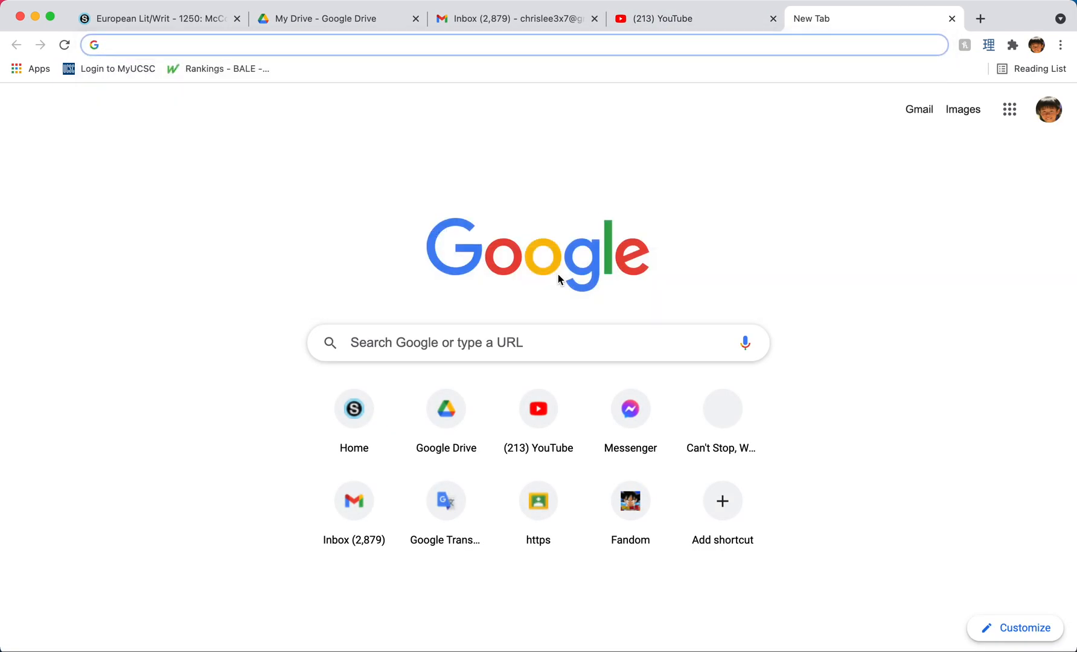
{"action": "type", "text": "spald"}
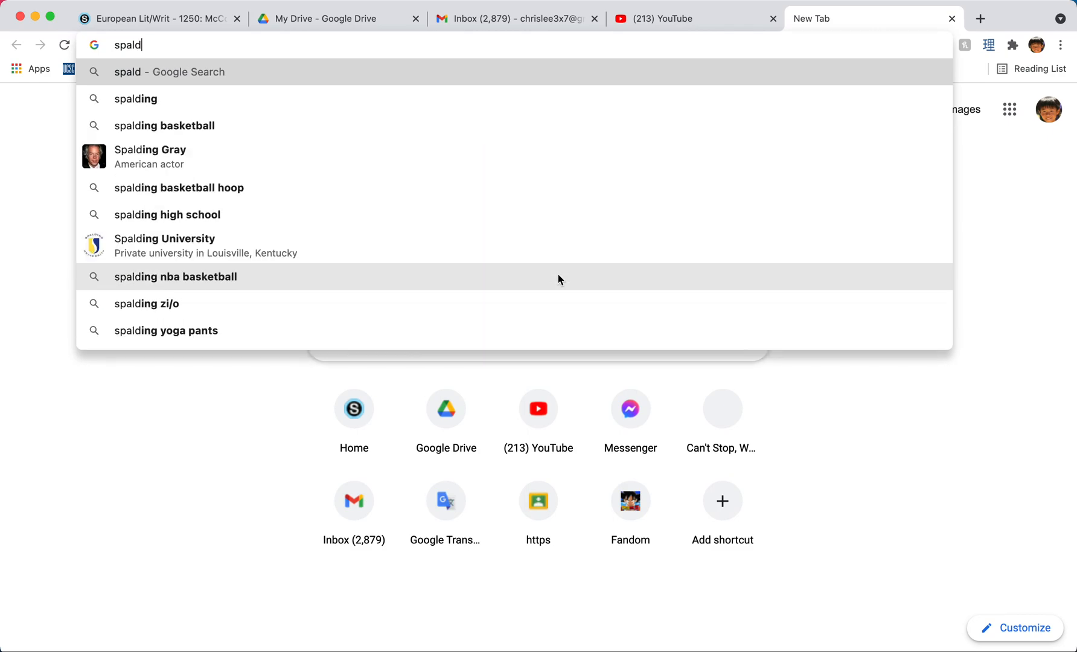
{"action": "type", "text": "ing logo"}
{"action": "key", "text": "Return"}
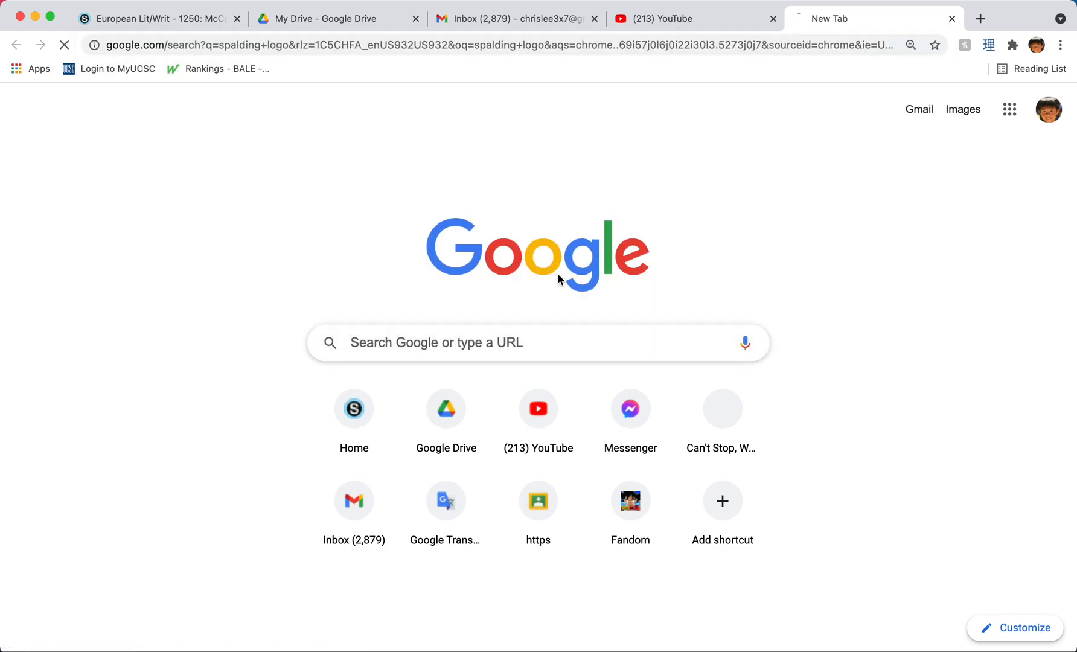
{"action": "left_click", "coordinate": [210, 166]}
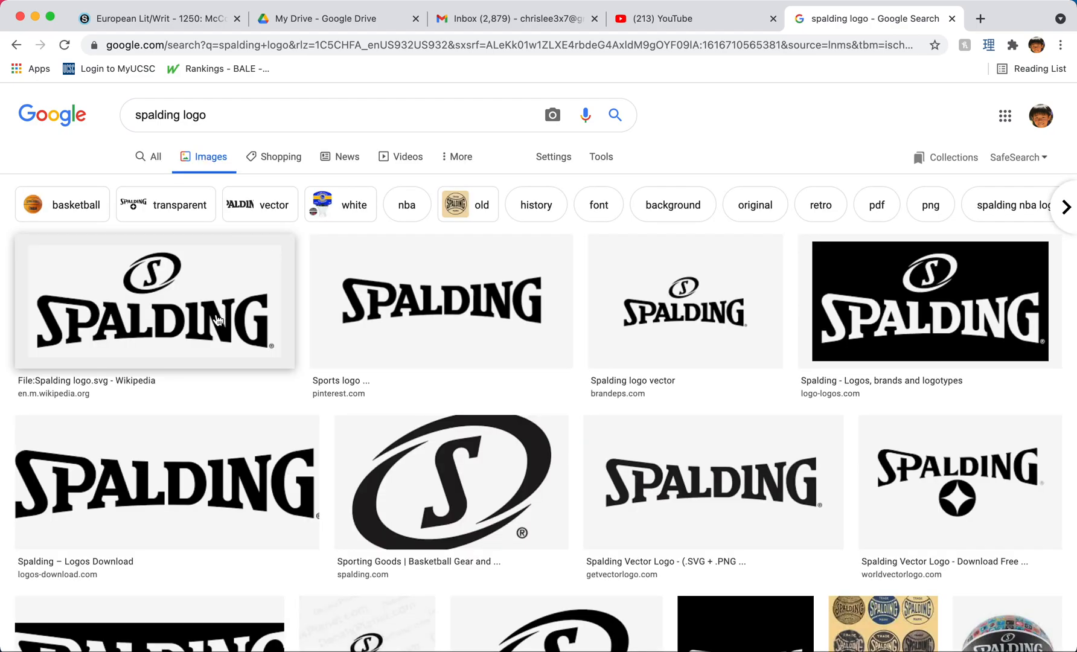
Preview the Wikipedia Spalding logo result and inspect its full-size image in a separate tab, closing that tab when done
{"action": "left_click", "coordinate": [212, 321]}
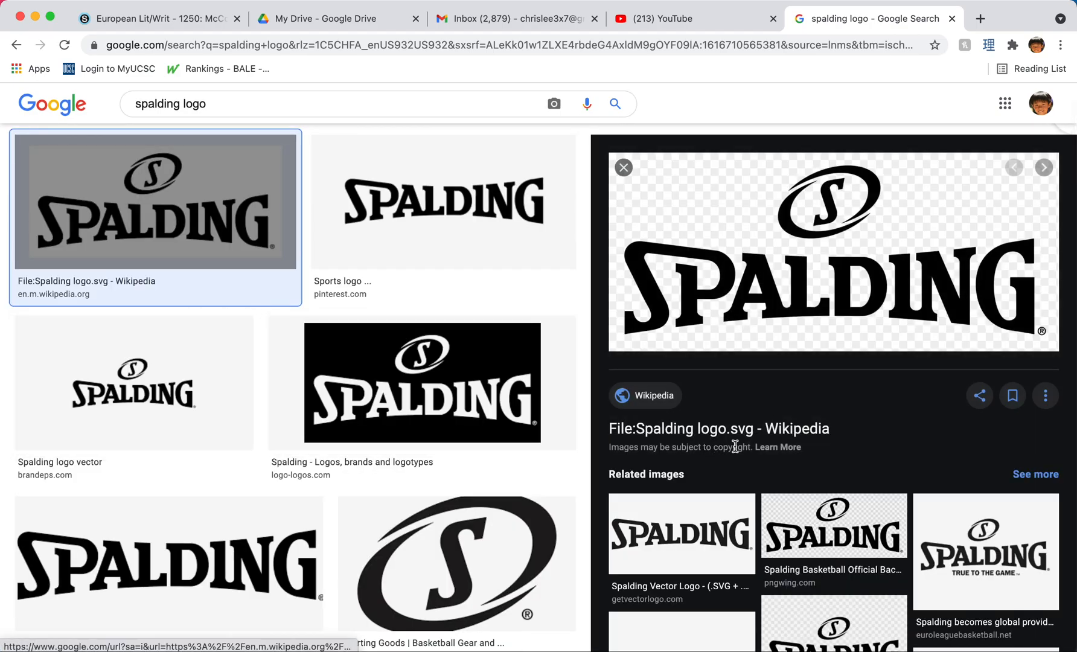
{"action": "right_click", "coordinate": [789, 310]}
{"action": "left_click", "coordinate": [854, 435]}
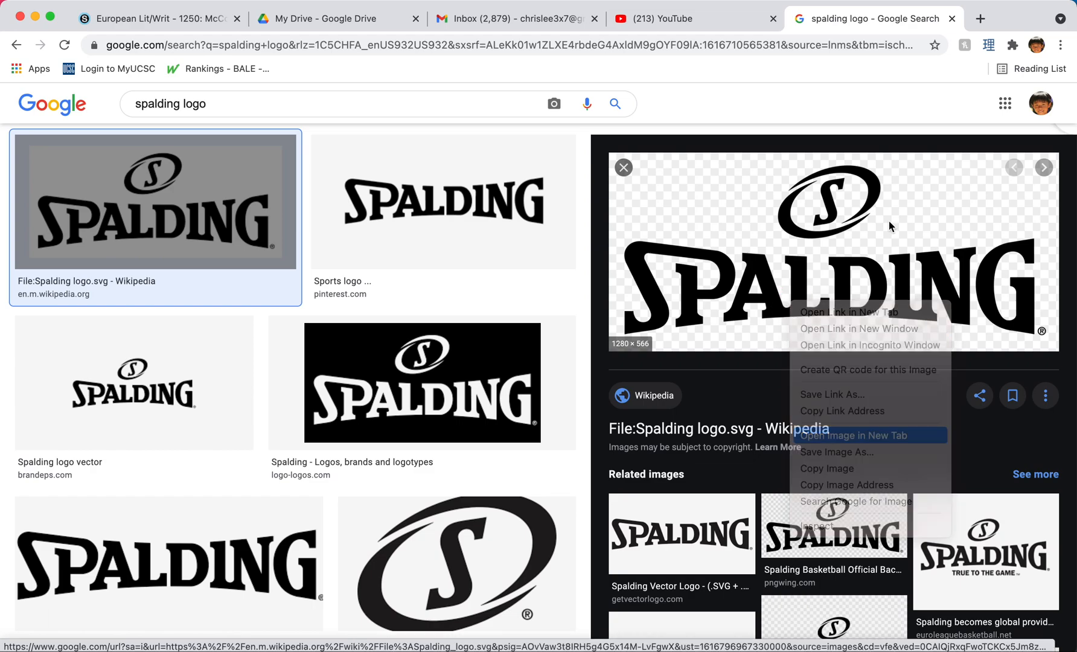
{"action": "left_click", "coordinate": [900, 25]}
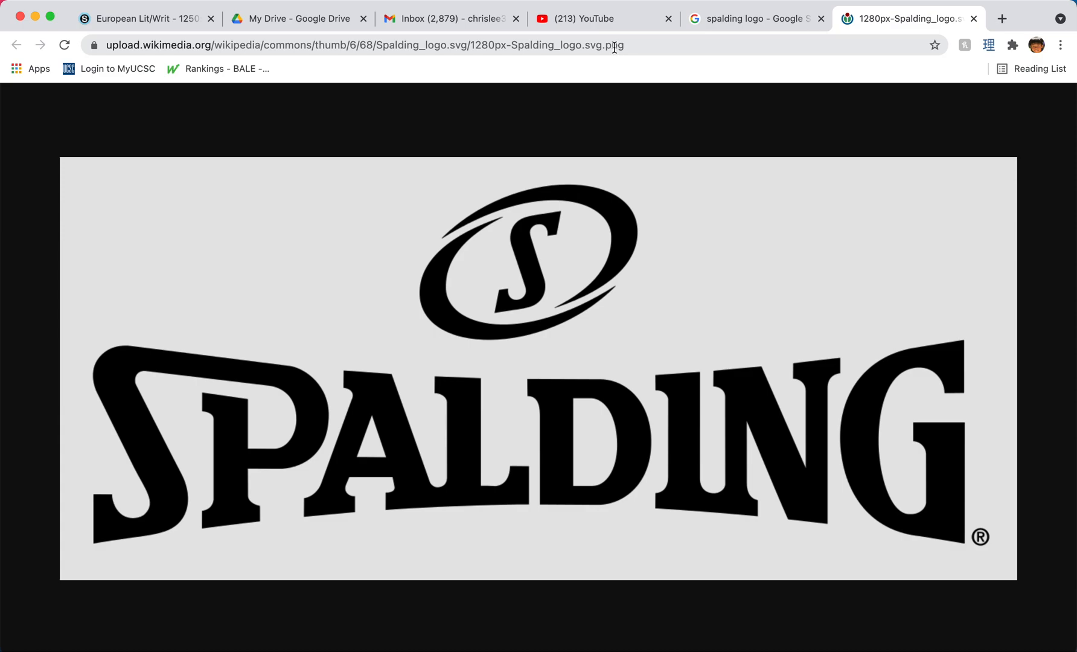
{"action": "left_click", "coordinate": [972, 19]}
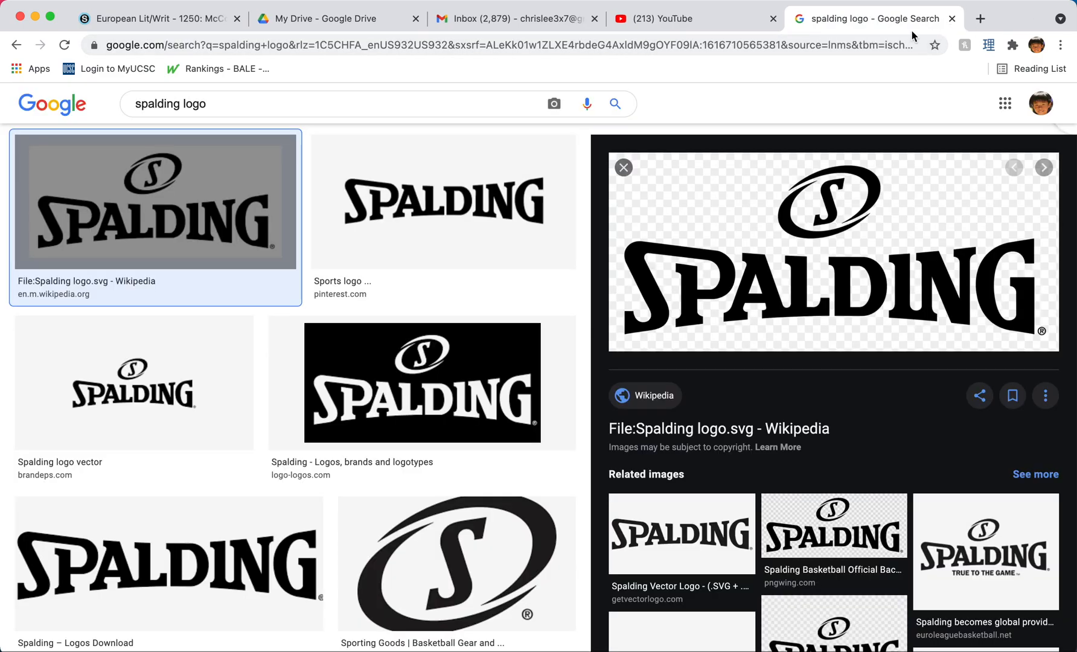
Save the previewed Spalding logo image as SpaldingLogo.png in the Downloads folder
{"action": "right_click", "coordinate": [686, 235]}
{"action": "left_click", "coordinate": [733, 384]}
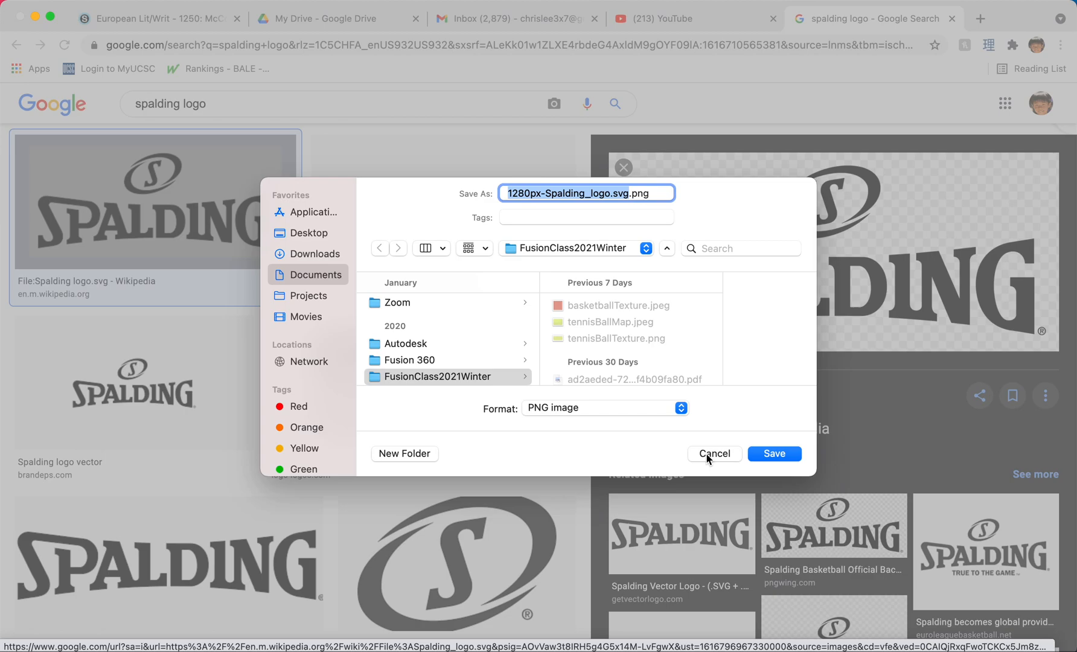
{"action": "left_click", "coordinate": [304, 253]}
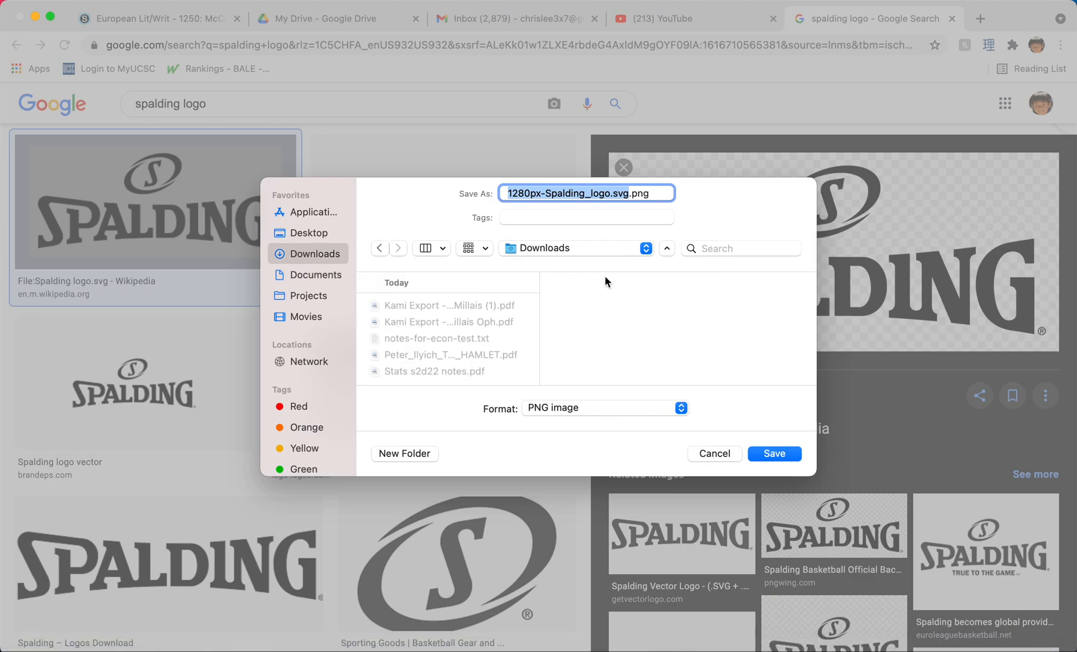
{"action": "left_click", "coordinate": [773, 452]}
Search for "svg file converter" in a new tab and open the Online SVG image converter page
{"action": "left_click", "coordinate": [980, 18]}
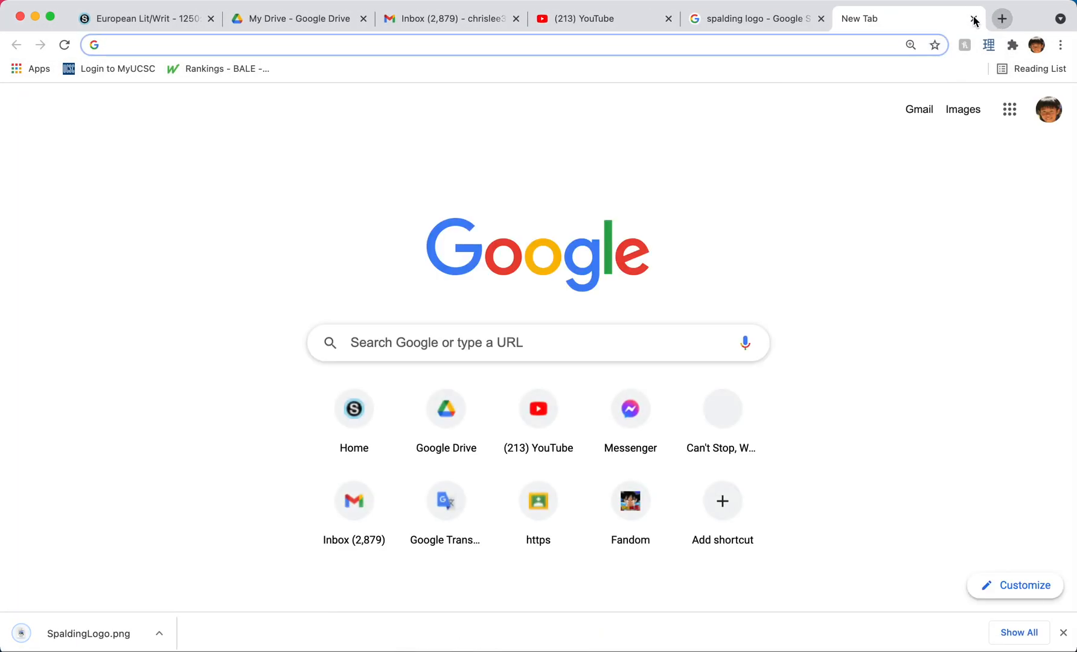
{"action": "type", "text": "svg file"}
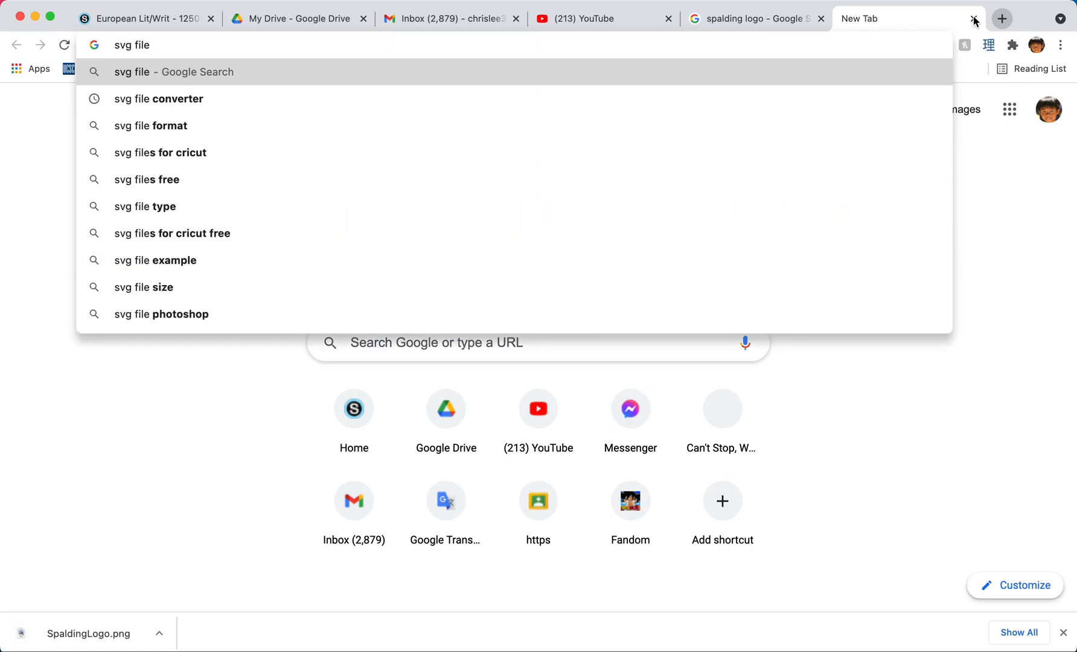
{"action": "key", "text": "Down"}
{"action": "key", "text": "Return"}
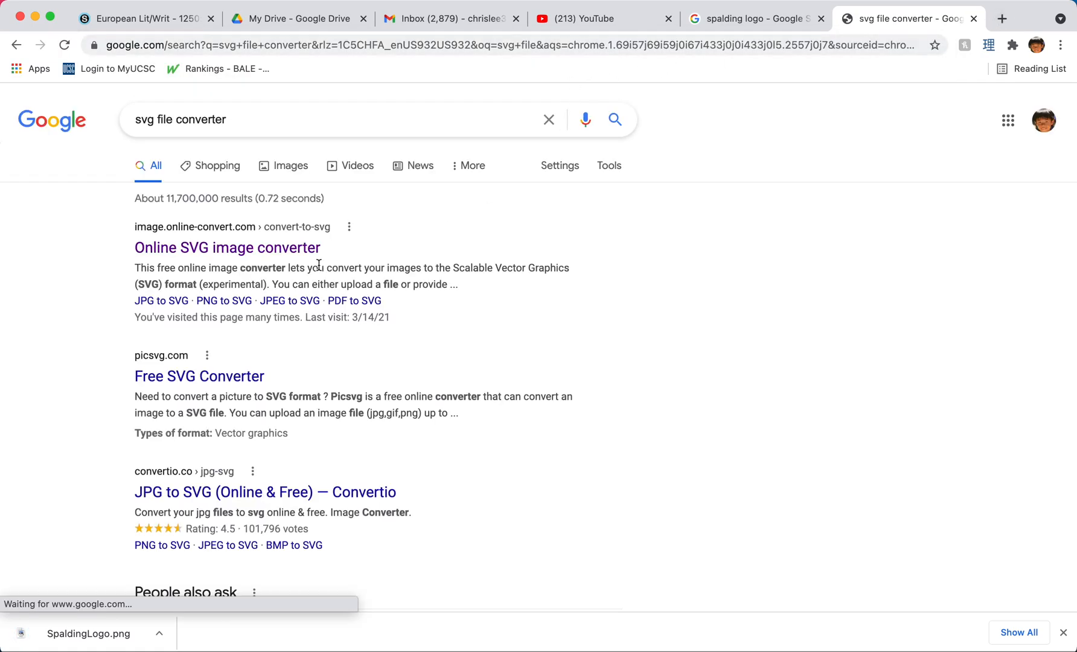
{"action": "left_click", "coordinate": [253, 248]}
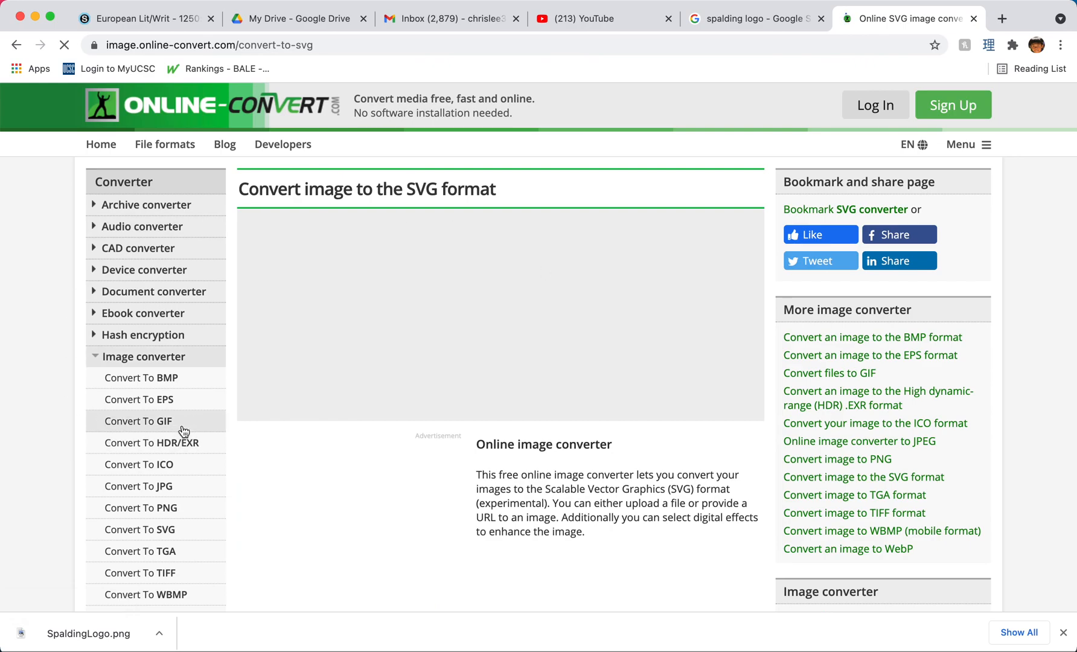
Dismiss the Google sign-in prompt and upload SpaldingLogo.png to the SVG converter
{"action": "scroll", "coordinate": [181, 422], "scroll_direction": "down", "scroll_amount": 2}
{"action": "scroll", "coordinate": [184, 430], "scroll_direction": "down", "scroll_amount": 1}
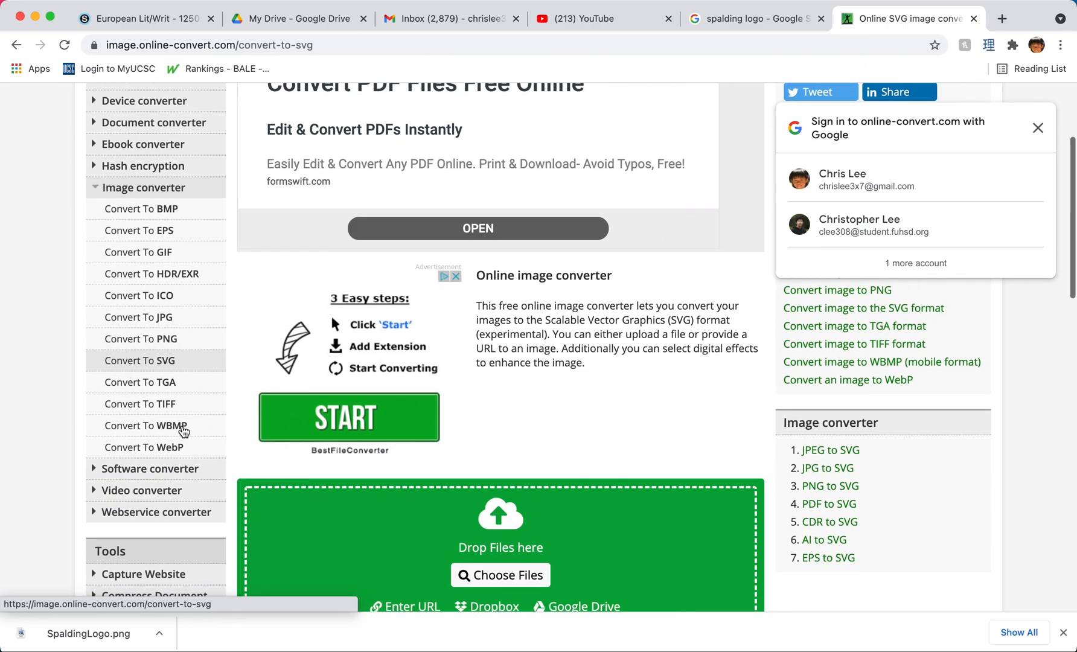
{"action": "left_click", "coordinate": [1038, 128]}
{"action": "scroll", "coordinate": [793, 137], "scroll_direction": "down", "scroll_amount": 4}
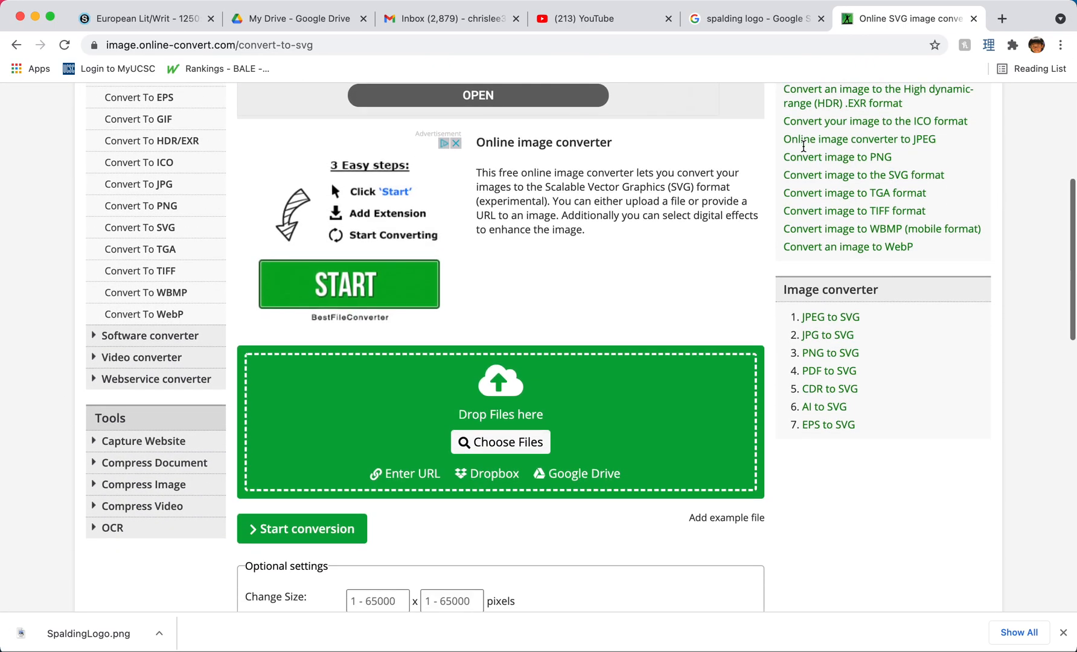
{"action": "left_click_drag", "start_coordinate": [91, 617], "coordinate": [498, 331]}
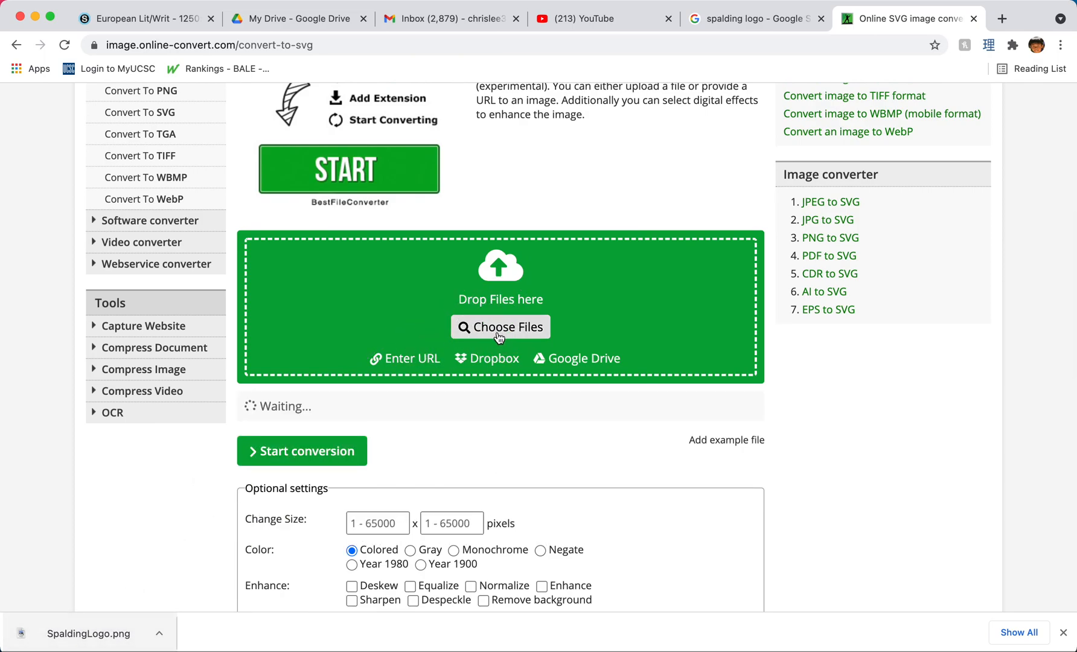
Convert the uploaded logo to SVG, download SpaldingLogo.svg and block the site from downloading multiple files
{"action": "left_click", "coordinate": [301, 463]}
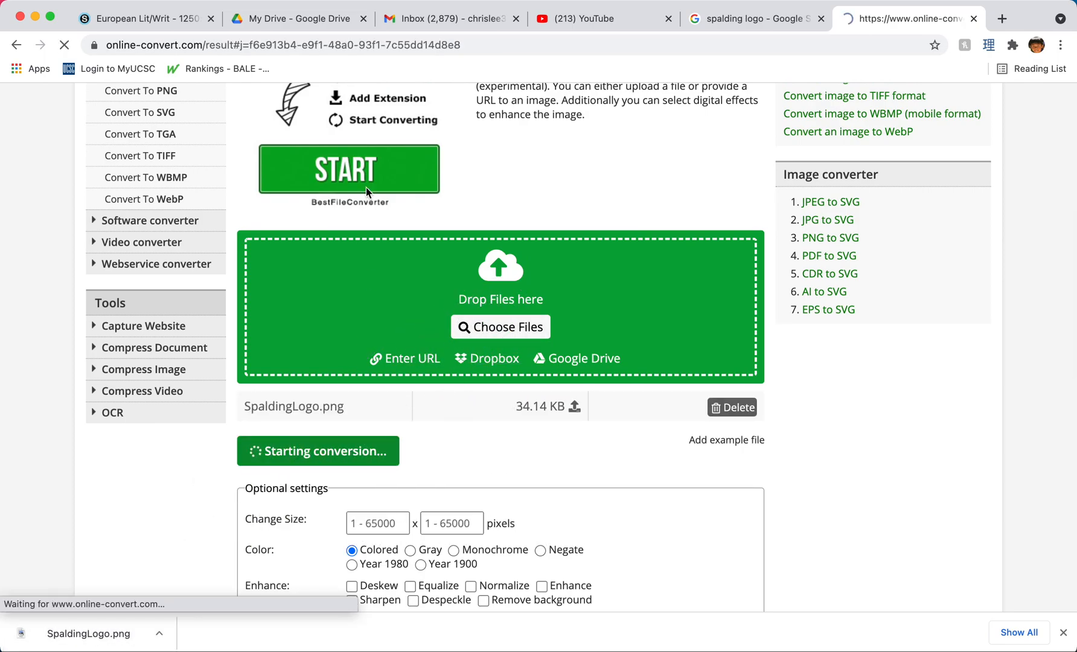
{"action": "scroll", "coordinate": [364, 363], "scroll_direction": "down", "scroll_amount": 3}
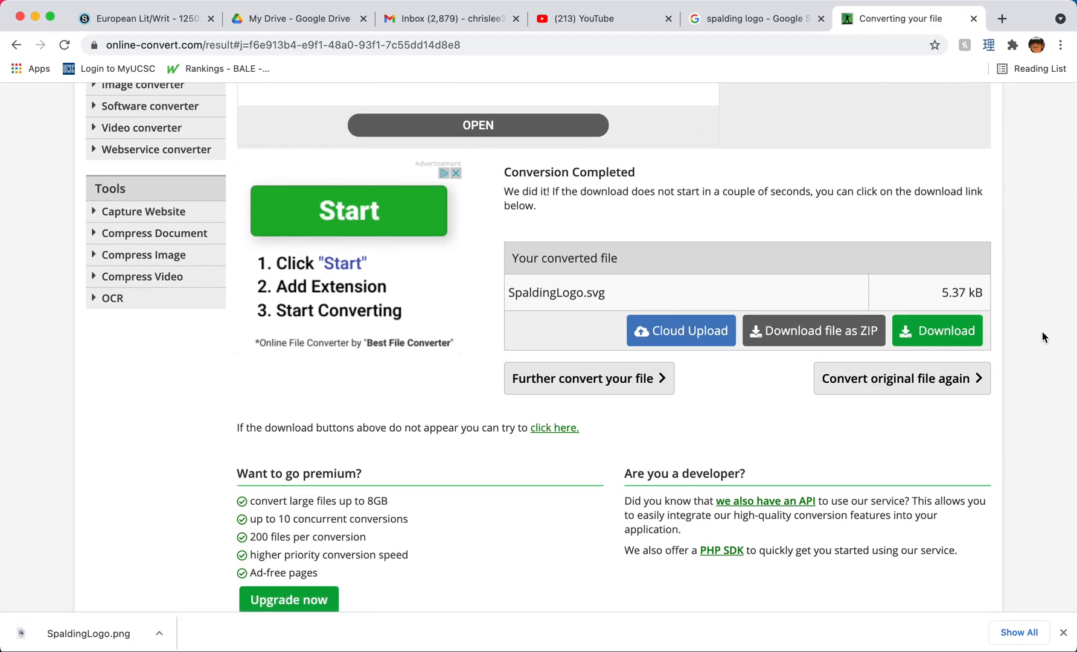
{"action": "left_click", "coordinate": [906, 332]}
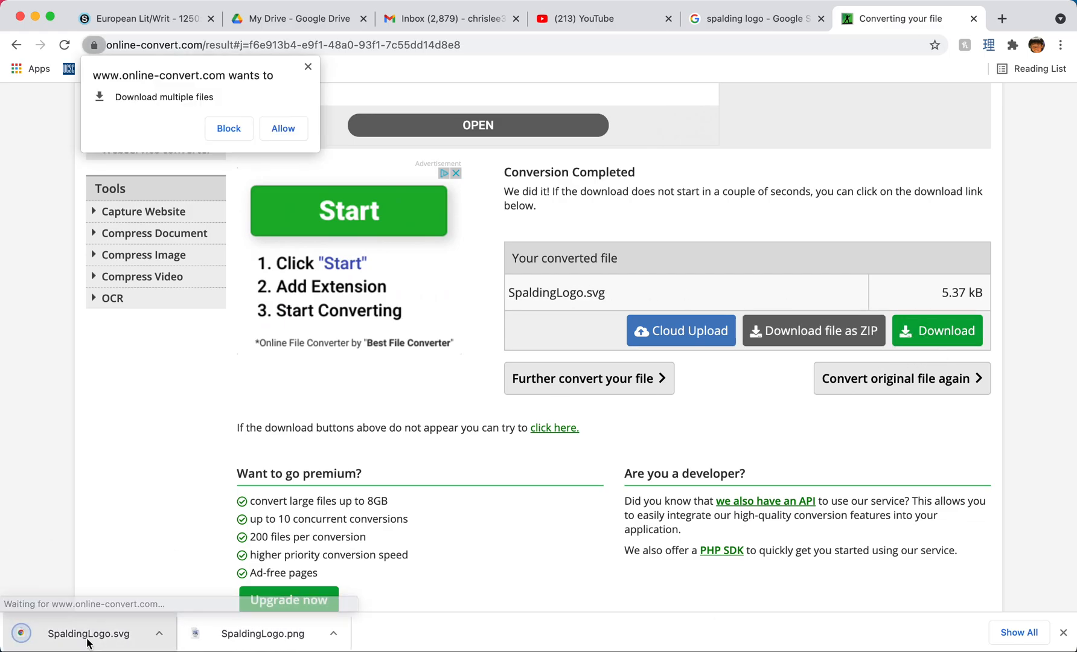
{"action": "key", "text": "ctrl+Right"}
{"action": "key", "text": "ctrl+Left"}
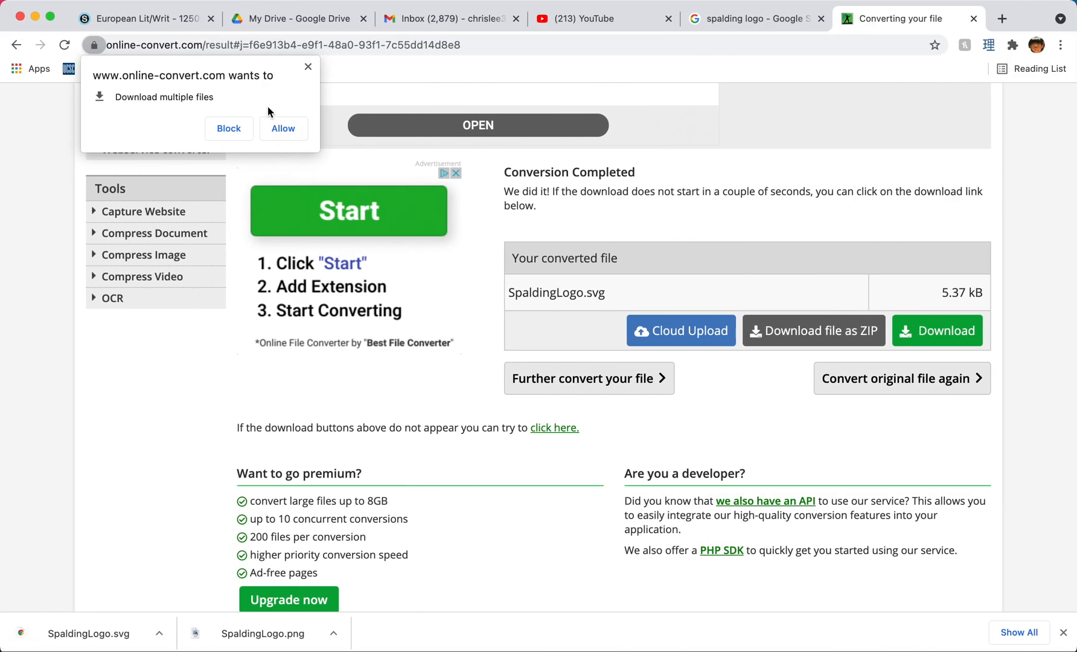
{"action": "left_click", "coordinate": [237, 129]}
Switch to Fusion 360 and insert SpaldingLogo.svg from the computer's Downloads folder into the active sketch
{"action": "key", "text": "ctrl+Right"}
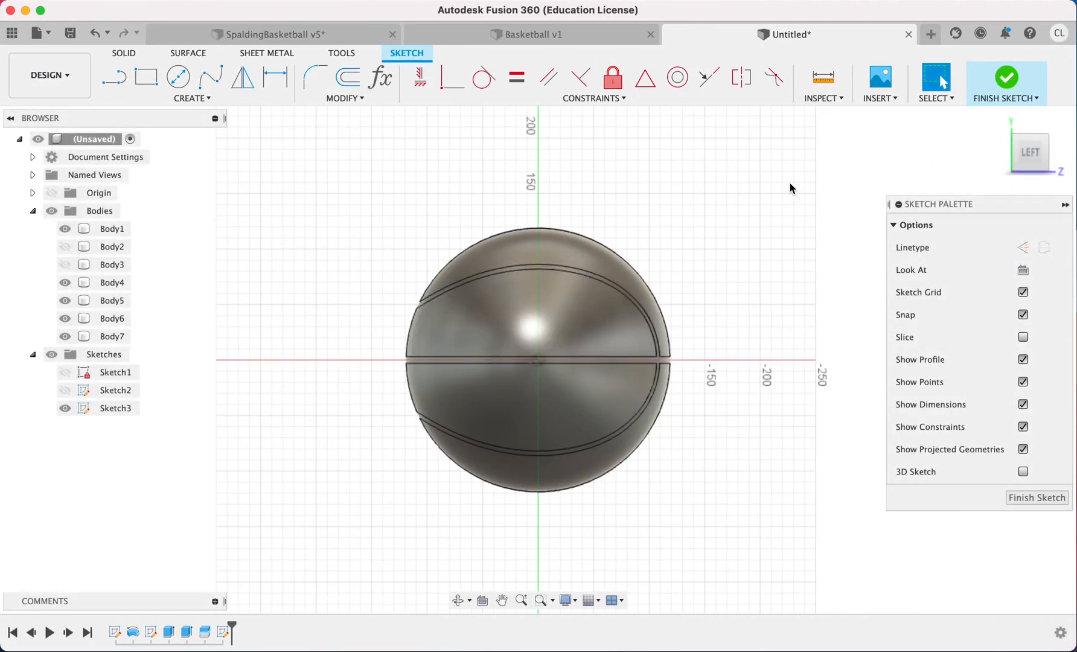
{"action": "left_click", "coordinate": [871, 100]}
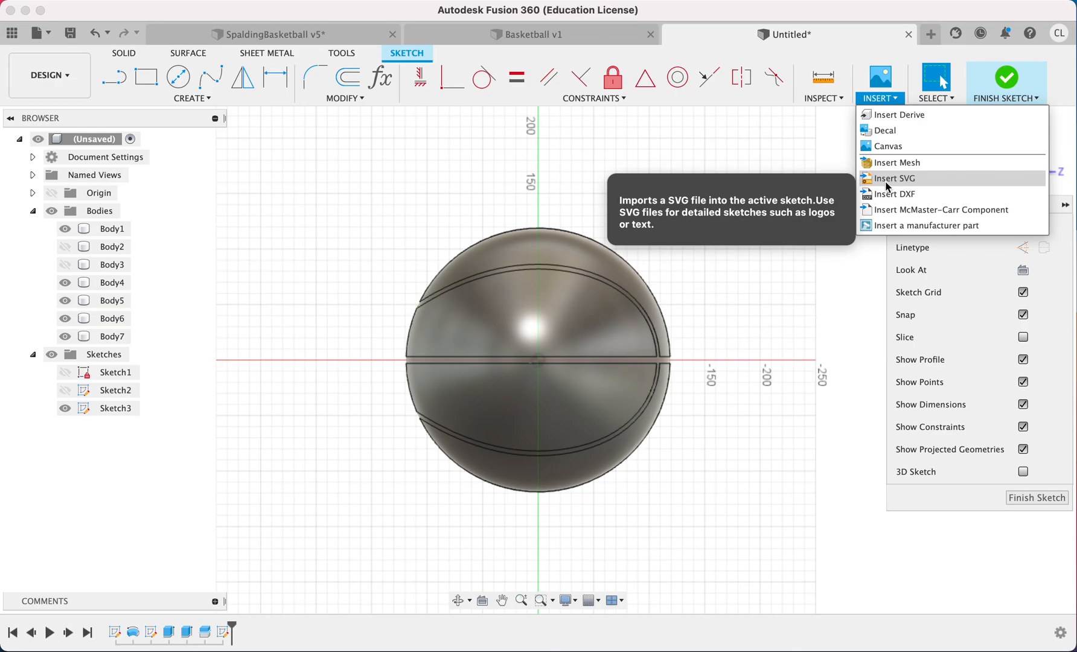
{"action": "left_click", "coordinate": [884, 179]}
{"action": "left_click", "coordinate": [338, 473]}
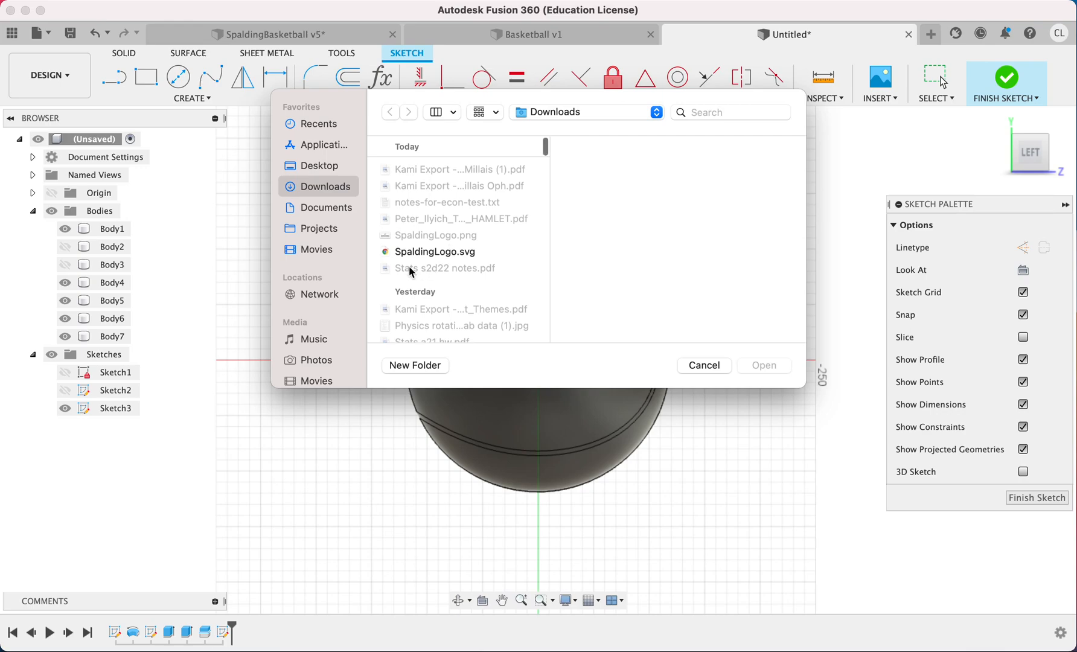
{"action": "left_click", "coordinate": [463, 253]}
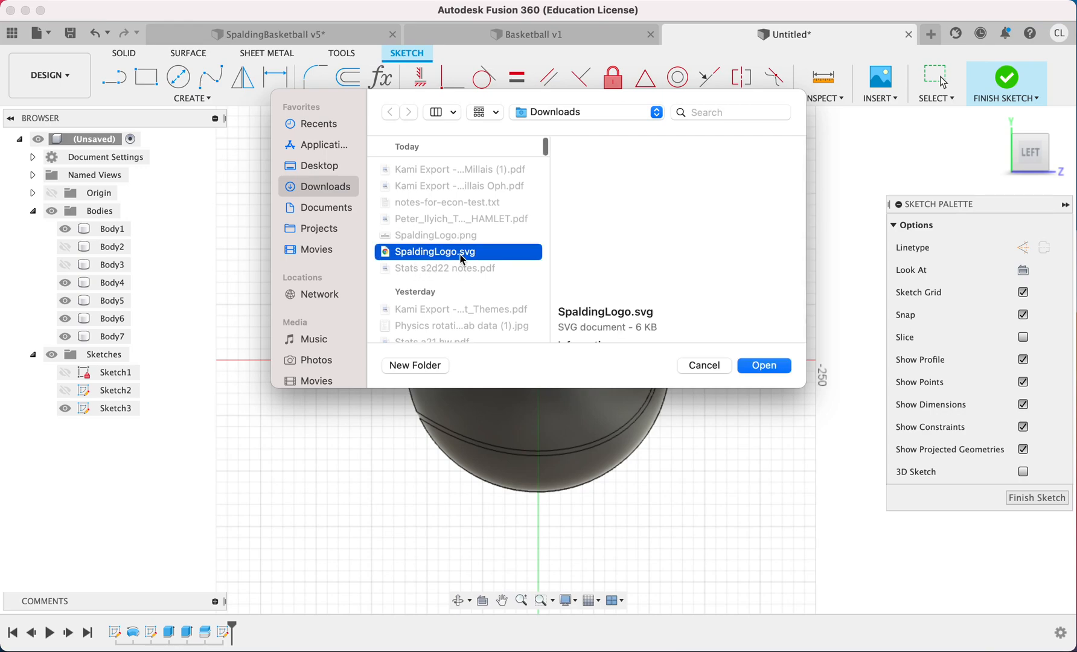
{"action": "double_click", "coordinate": [463, 253]}
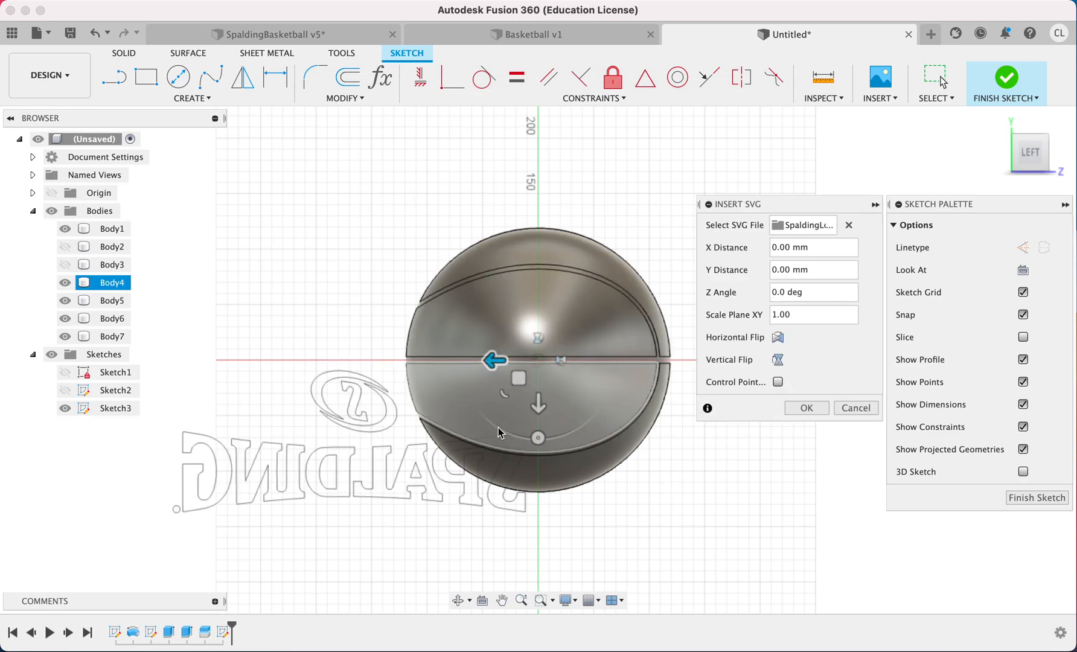
Flip the inserted logo horizontally and place it centred above the ball's horizontal seam, at about X 57.092 mm, Y 43.026 mm
{"action": "scroll", "coordinate": [248, 457], "scroll_direction": "down", "scroll_amount": 5}
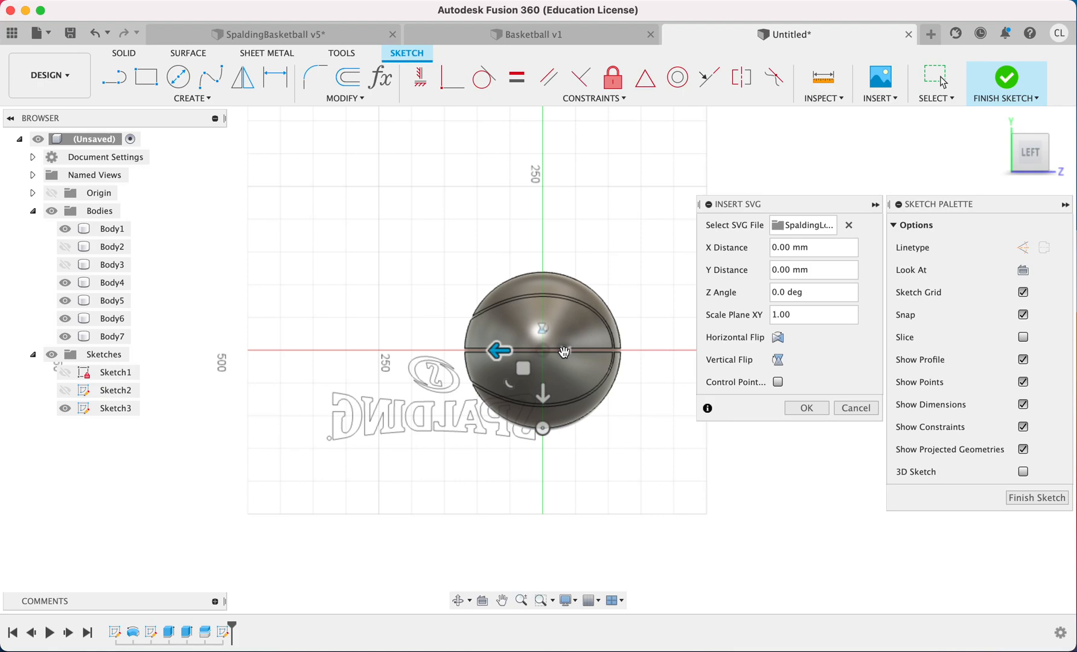
{"action": "left_click", "coordinate": [564, 351]}
{"action": "left_click_drag", "start_coordinate": [523, 367], "coordinate": [615, 287]}
{"action": "scroll", "coordinate": [614, 290], "scroll_direction": "down", "scroll_amount": 3}
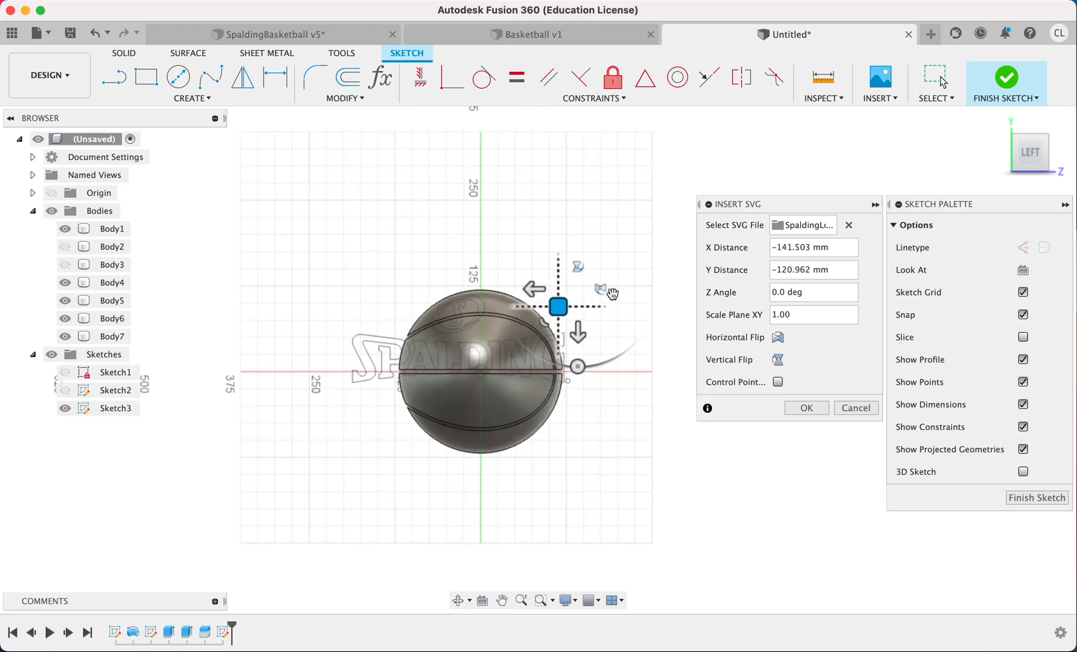
{"action": "middle_click_drag", "start_coordinate": [612, 294], "coordinate": [588, 292]}
{"action": "scroll", "coordinate": [596, 308], "scroll_direction": "up", "scroll_amount": 3}
{"action": "left_click_drag", "start_coordinate": [502, 306], "coordinate": [462, 333]}
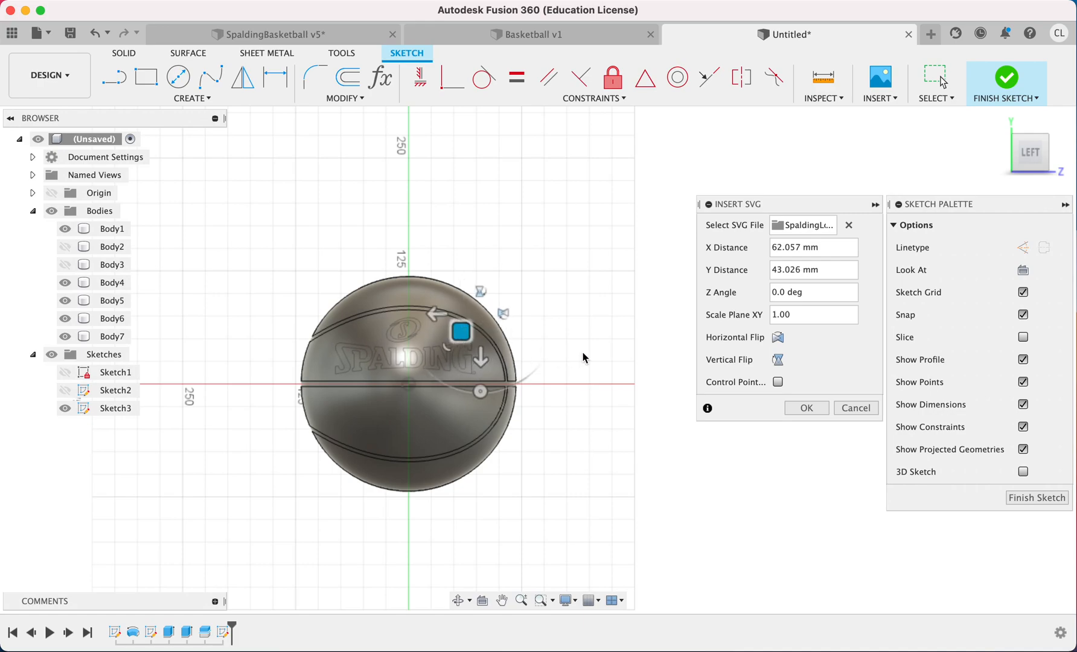
{"action": "left_click_drag", "start_coordinate": [459, 331], "coordinate": [467, 332]}
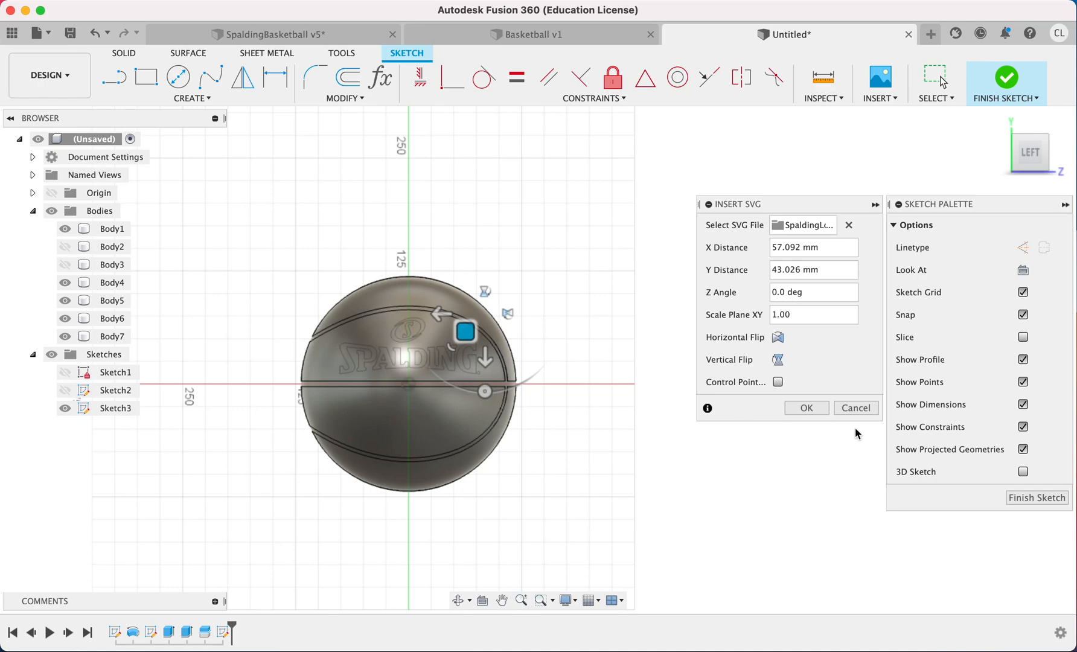
{"action": "left_click", "coordinate": [806, 409]}
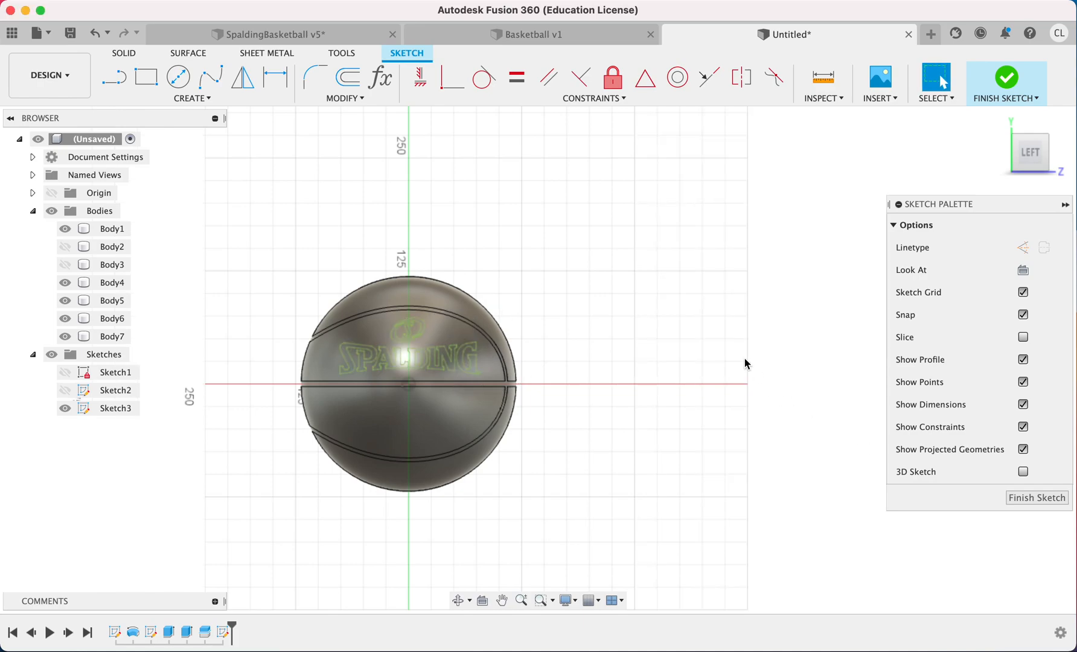
Check the logo's placement on the ball's upper panel up close and finish the sketch
{"action": "scroll", "coordinate": [424, 308], "scroll_direction": "up", "scroll_amount": 5}
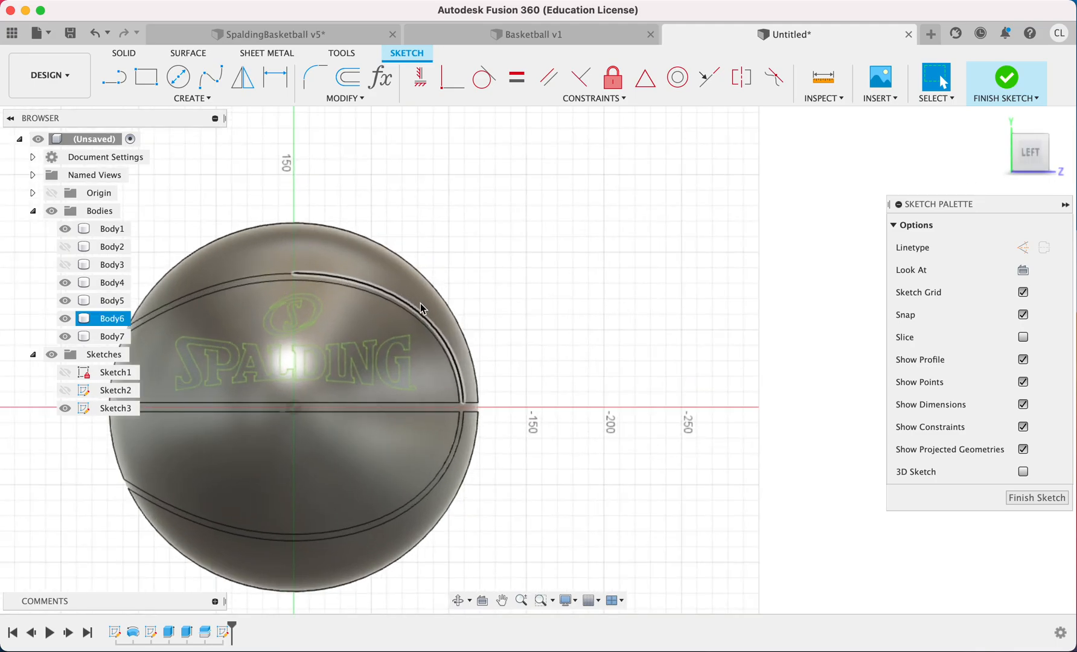
{"action": "scroll", "coordinate": [420, 308], "scroll_direction": "left", "scroll_amount": 3}
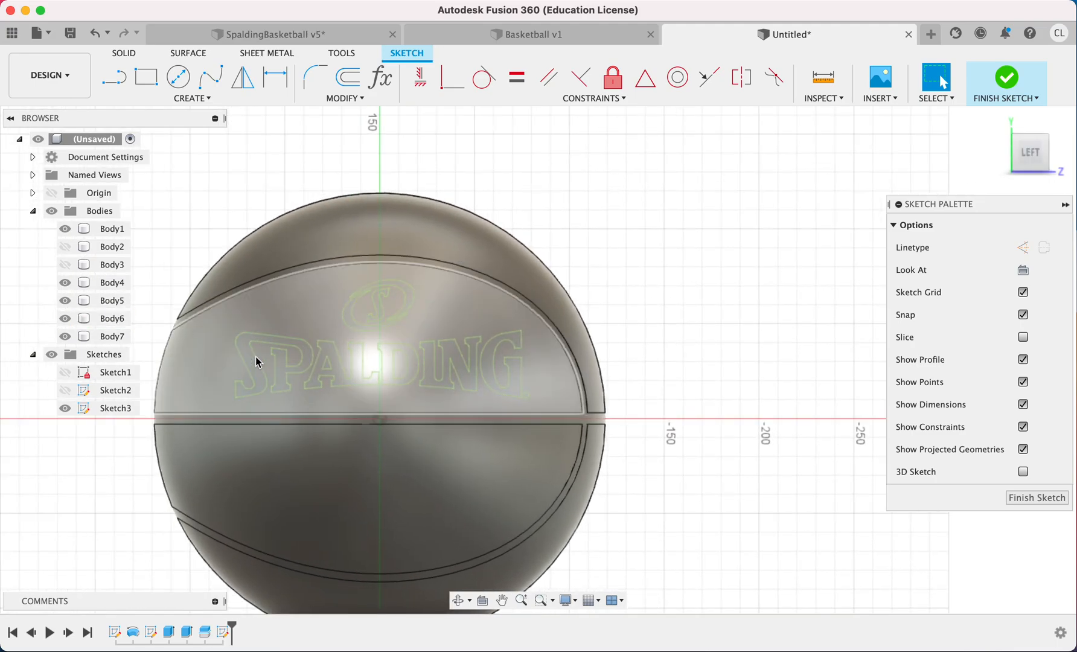
{"action": "scroll", "coordinate": [274, 377], "scroll_direction": "up", "scroll_amount": 2}
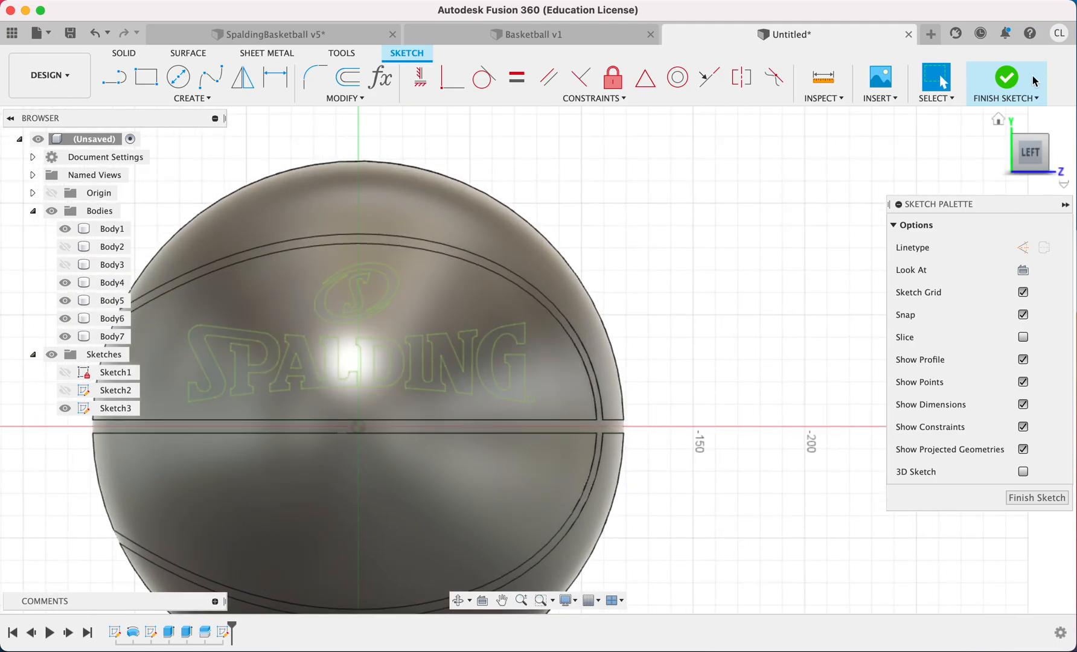
{"action": "left_click", "coordinate": [1007, 76]}
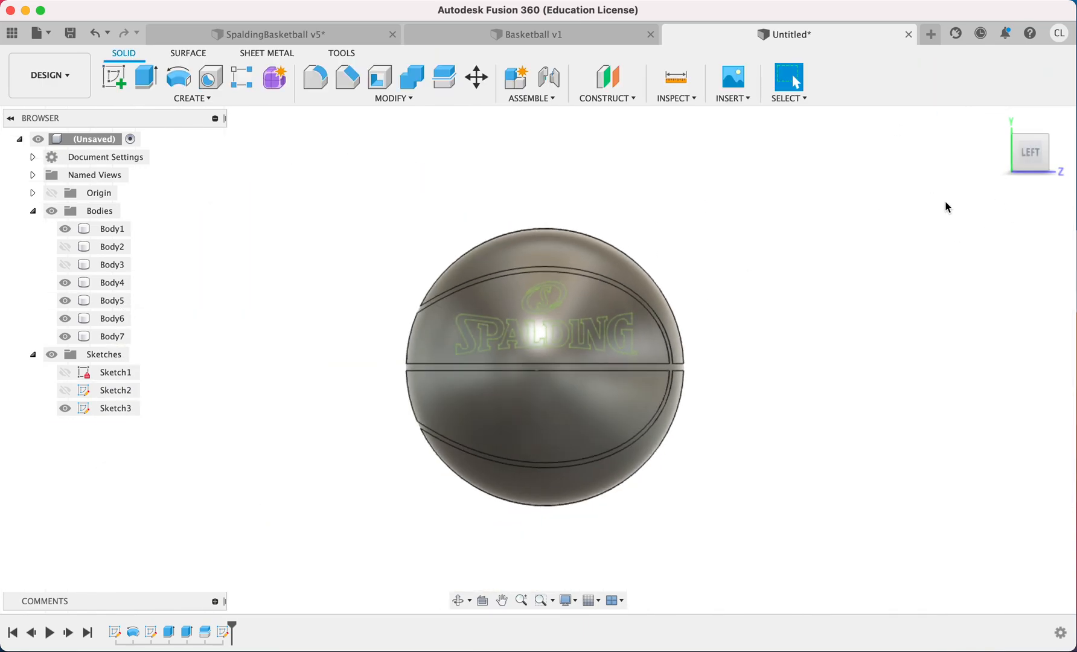
Start an extrusion and select the eight profiles of the Spalding lettering and round emblem, hiding the bodies for access and showing them again
{"action": "left_click_drag", "start_coordinate": [1032, 155], "coordinate": [959, 157]}
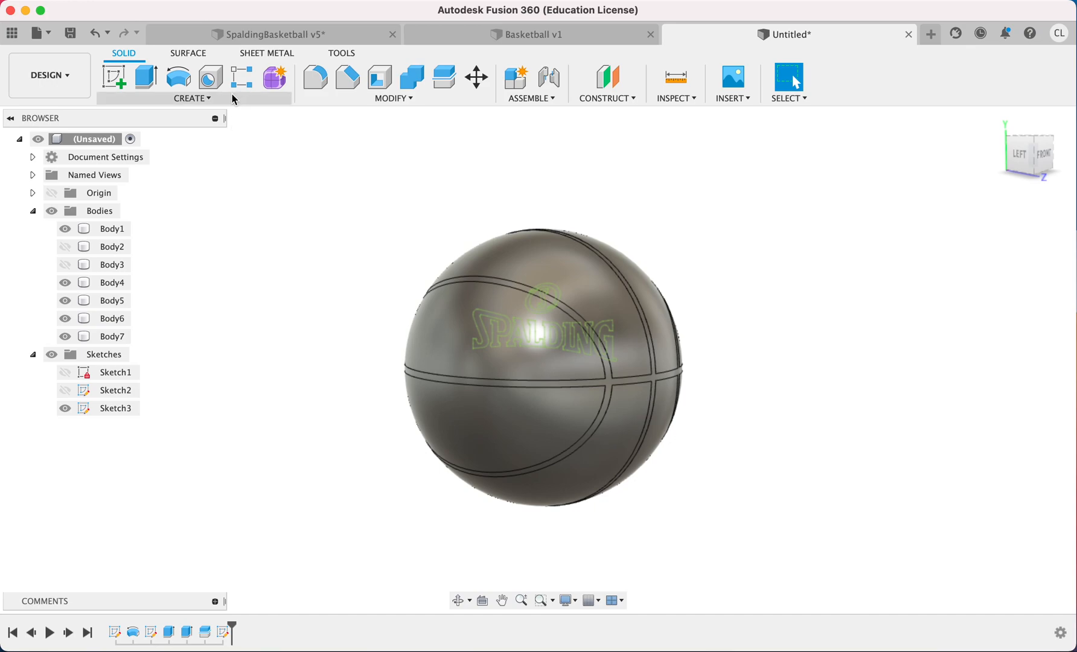
{"action": "key", "text": "e"}
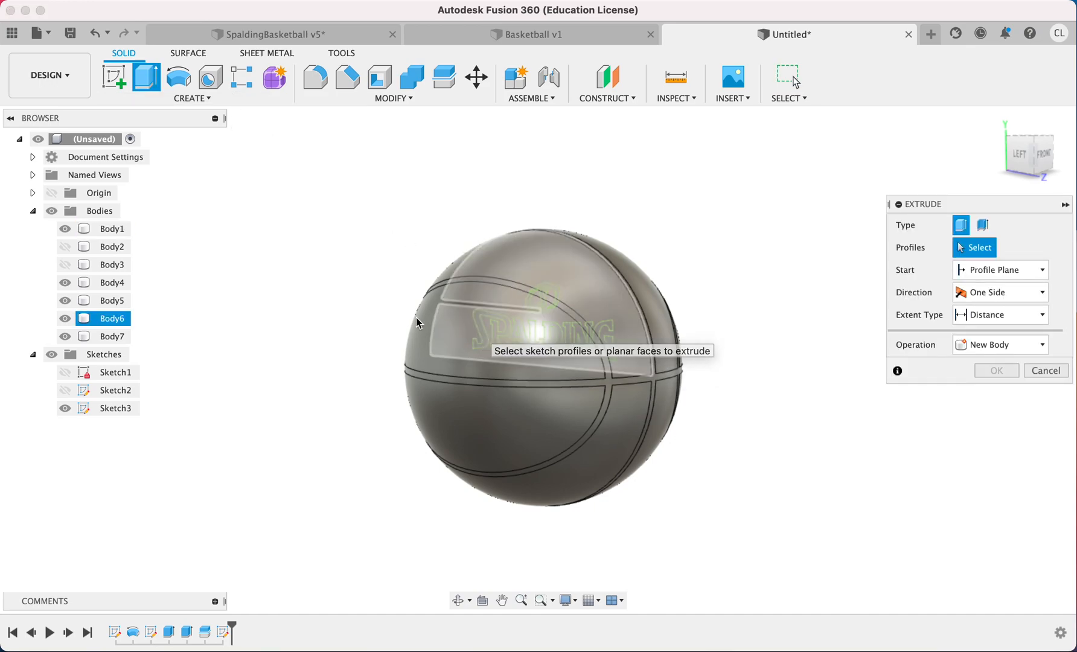
{"action": "left_click", "coordinate": [51, 211]}
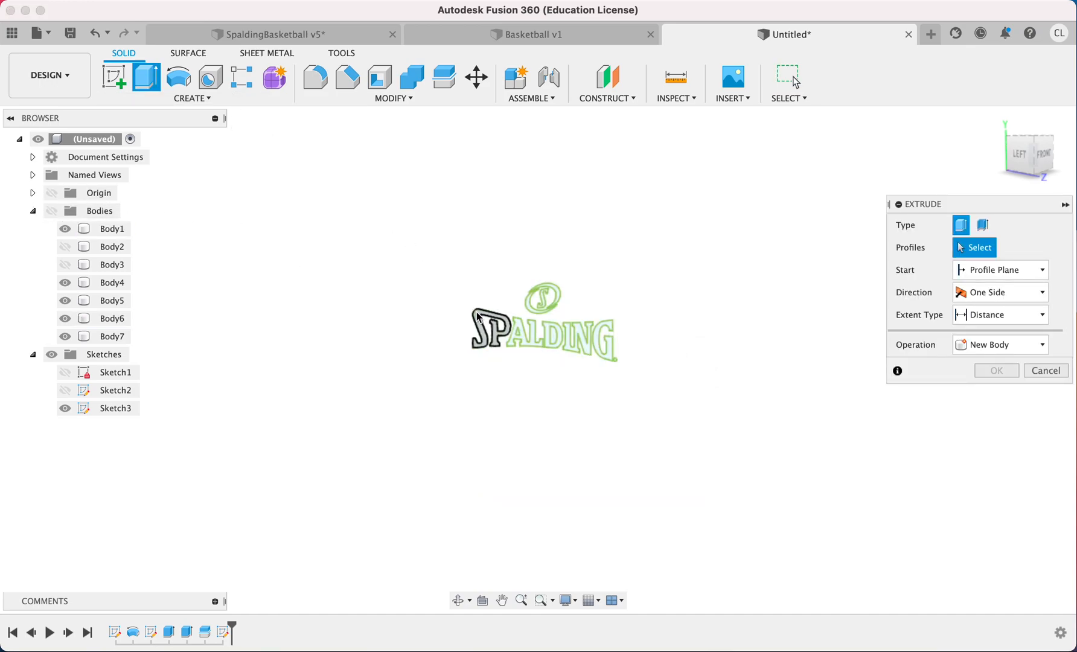
{"action": "scroll", "coordinate": [478, 316], "scroll_direction": "up", "scroll_amount": 5}
{"action": "left_click", "coordinate": [513, 320]}
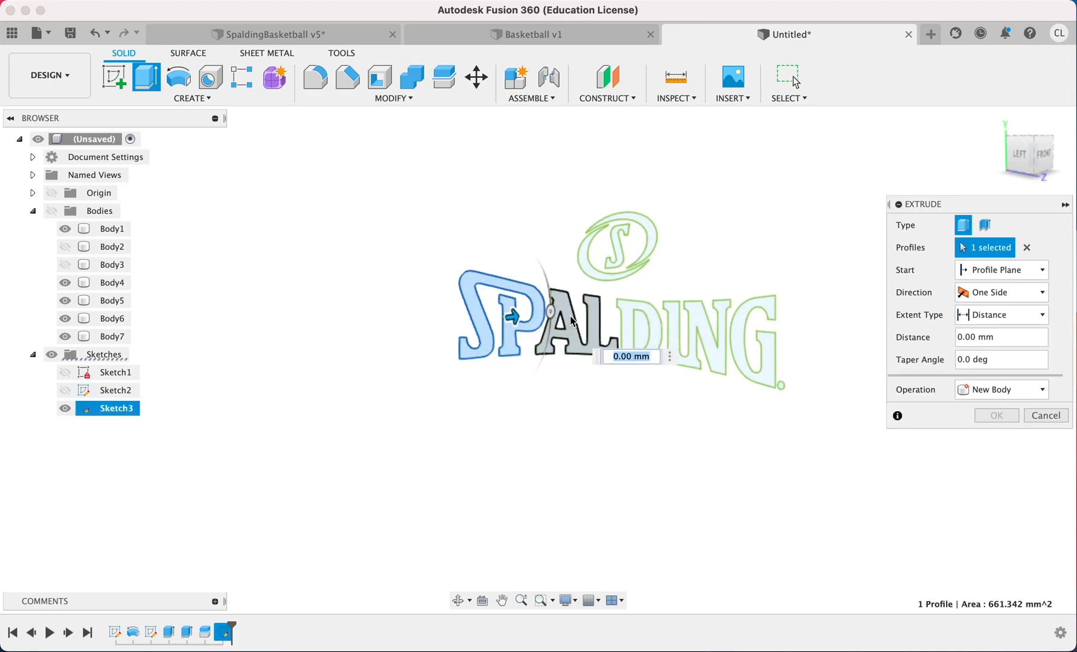
{"action": "left_click", "coordinate": [563, 304]}
{"action": "left_click", "coordinate": [635, 323]}
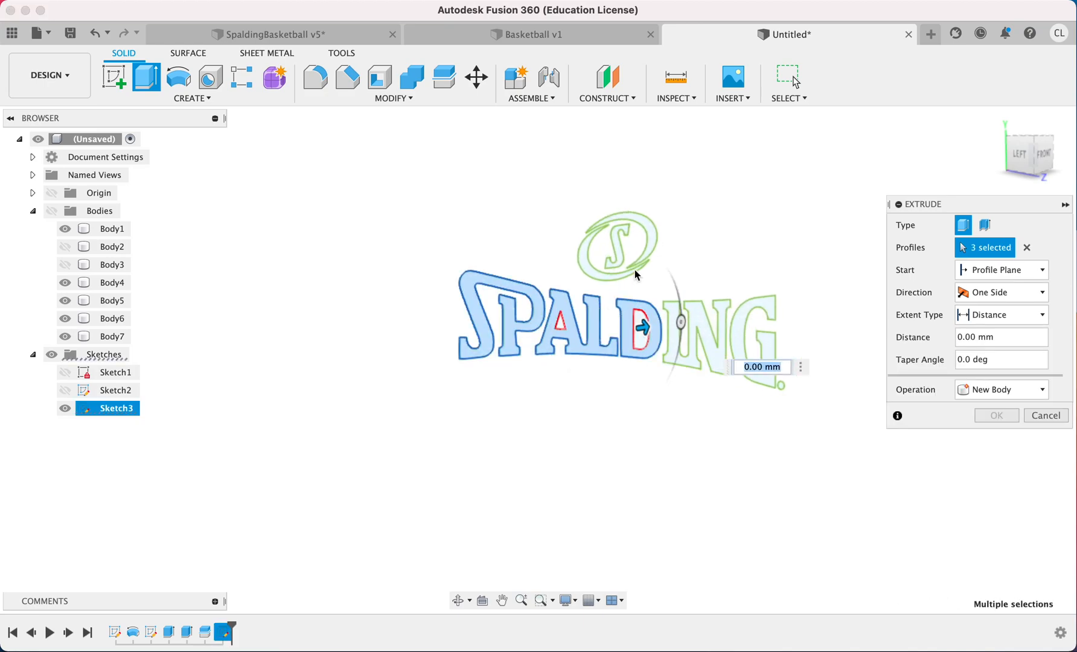
{"action": "left_click", "coordinate": [650, 234]}
{"action": "left_click", "coordinate": [618, 242]}
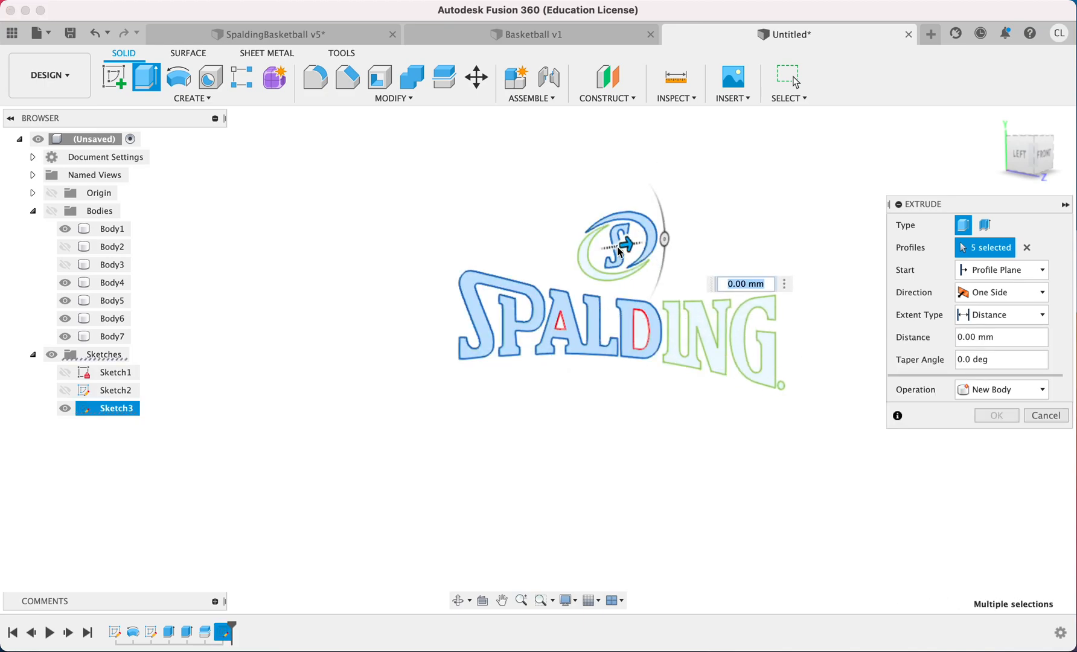
{"action": "left_click", "coordinate": [599, 272]}
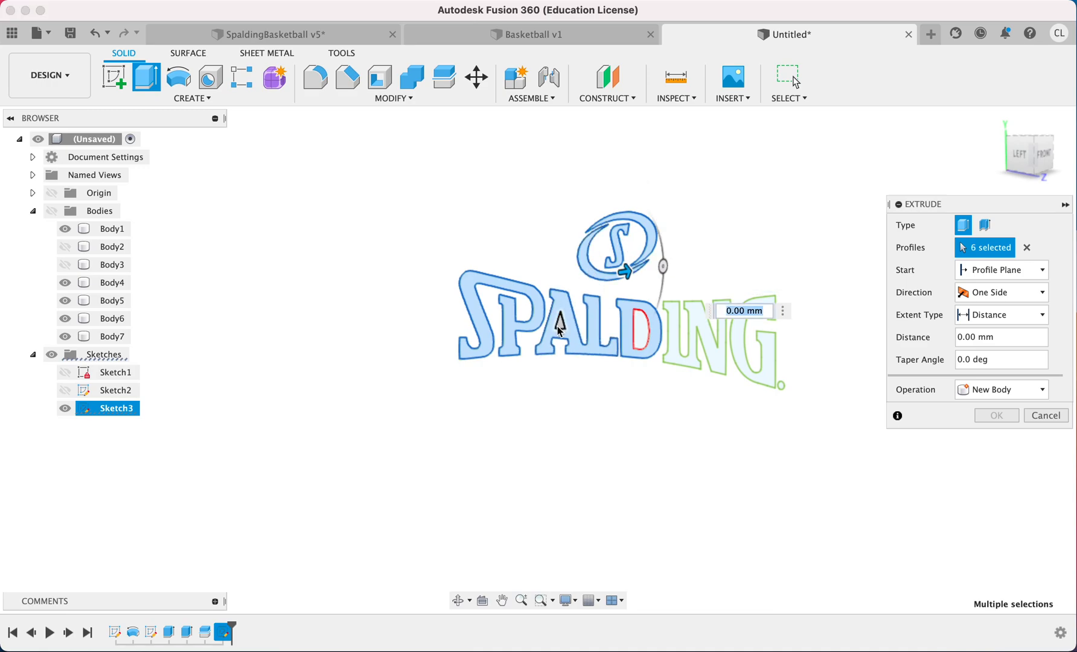
{"action": "left_click", "coordinate": [685, 336]}
{"action": "left_click", "coordinate": [748, 366]}
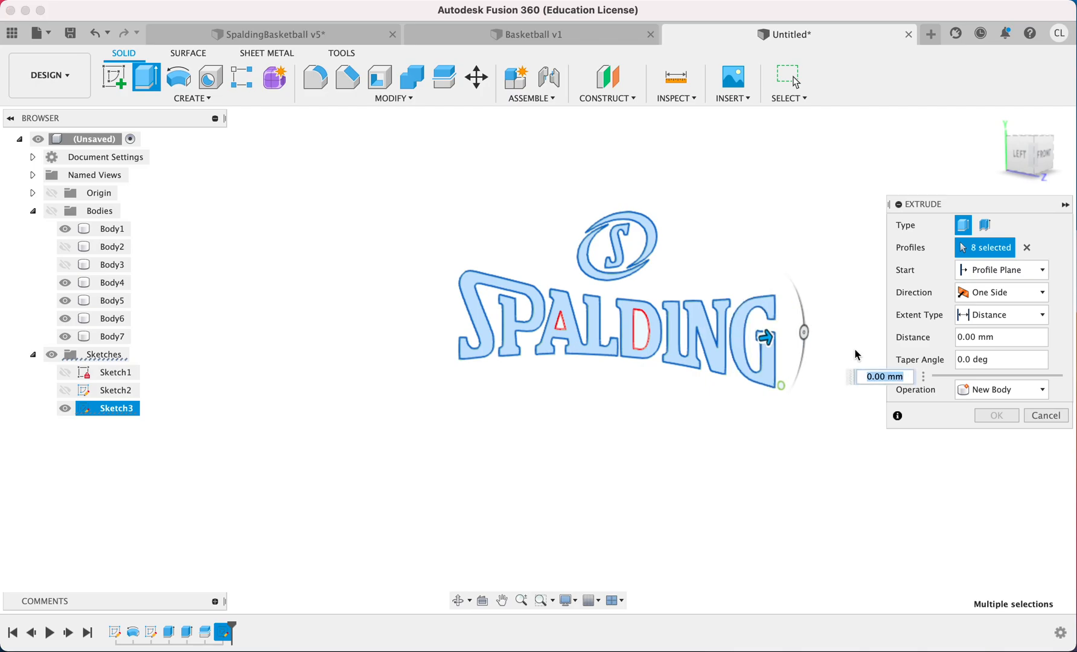
{"action": "left_click", "coordinate": [52, 210]}
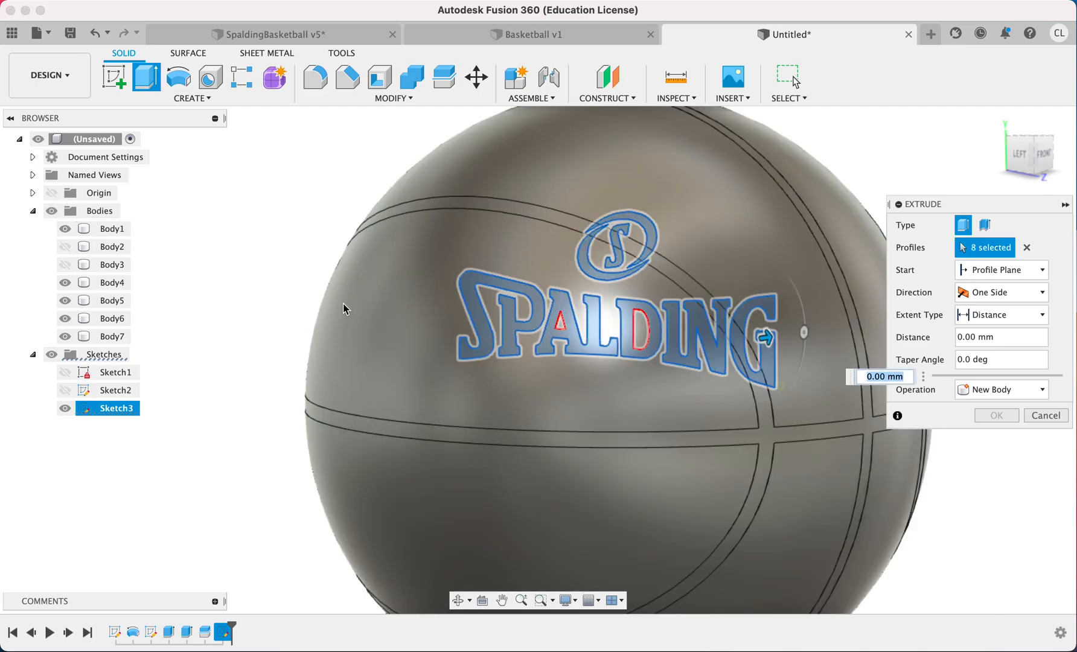
Make the logo extrusion start from an object, using the curved face of the ball's upper side panel
{"action": "scroll", "coordinate": [700, 344], "scroll_direction": "down", "scroll_amount": 3}
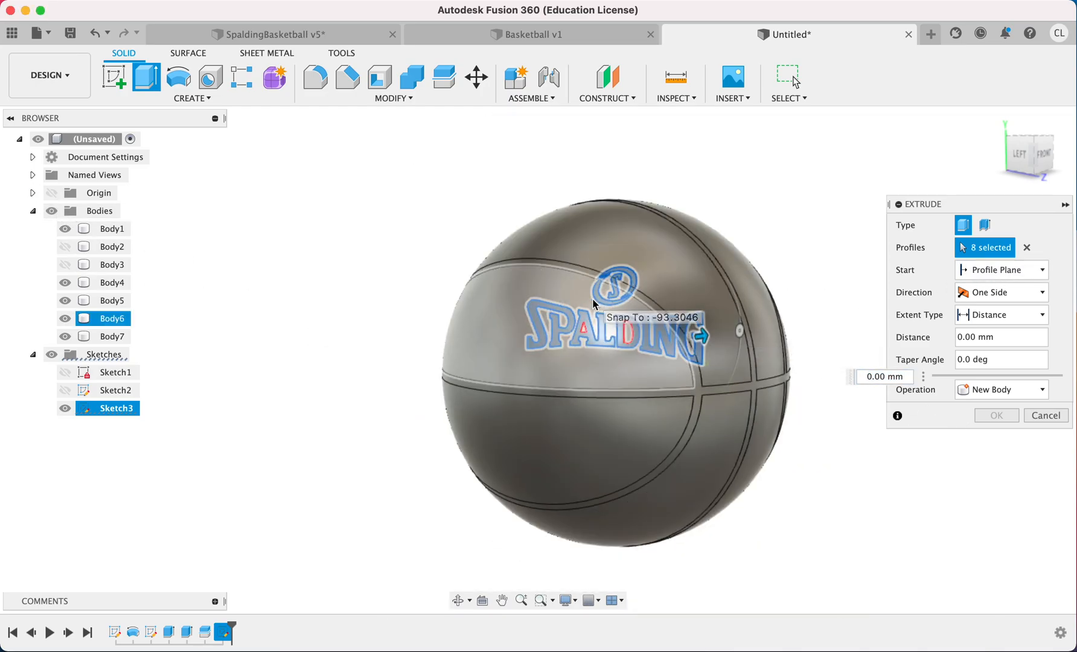
{"action": "scroll", "coordinate": [597, 300], "scroll_direction": "up", "scroll_amount": 2}
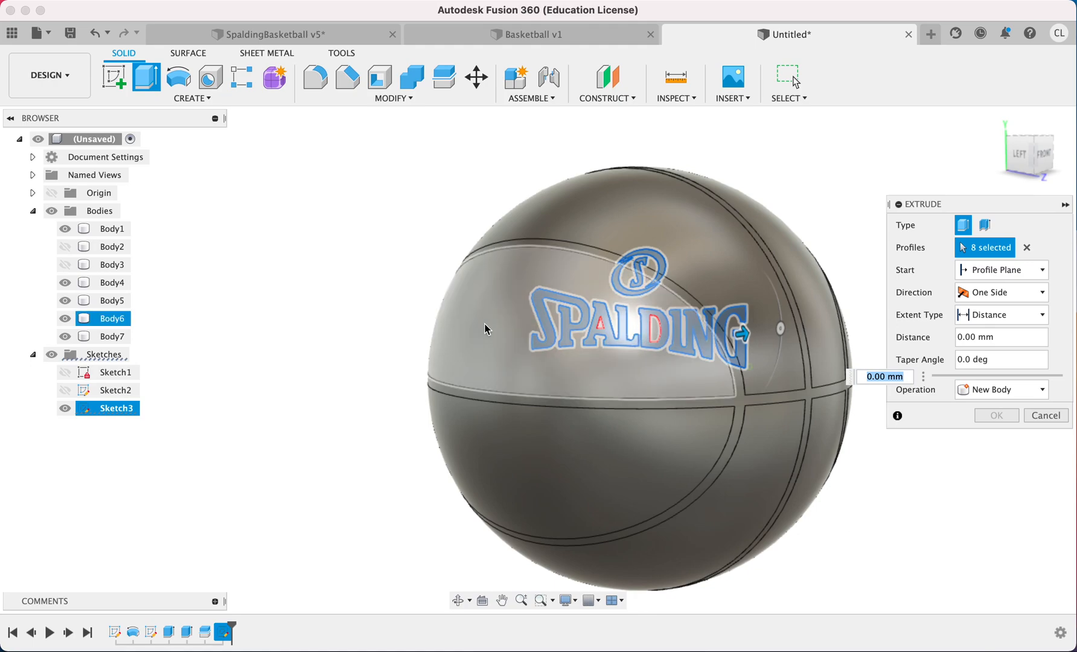
{"action": "left_click", "coordinate": [1026, 270]}
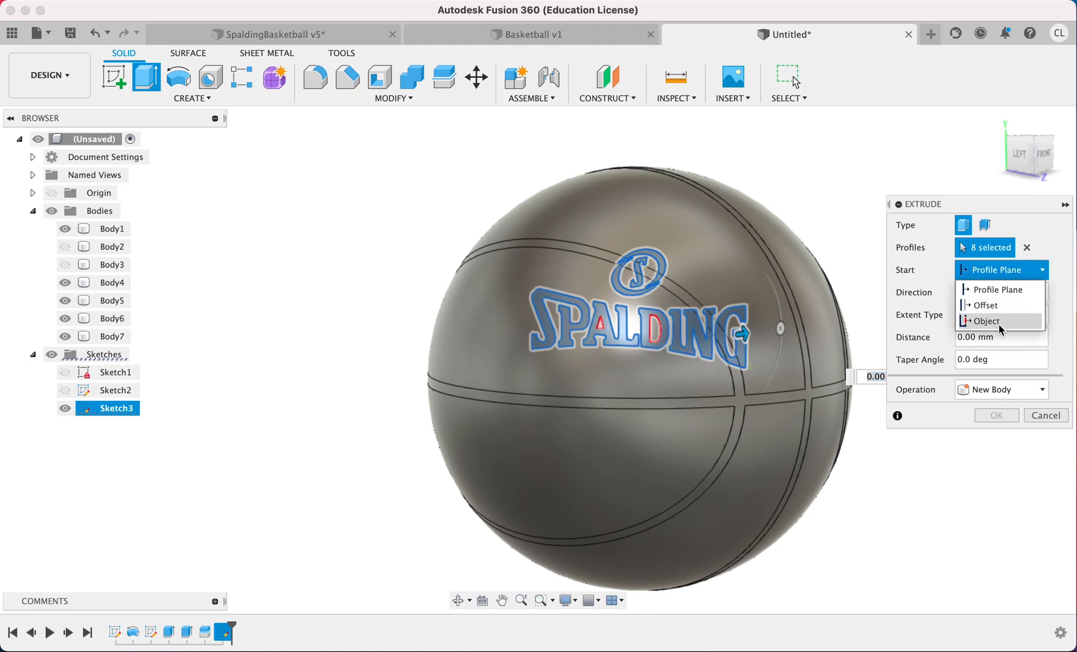
{"action": "left_click", "coordinate": [988, 323]}
{"action": "left_click", "coordinate": [467, 319]}
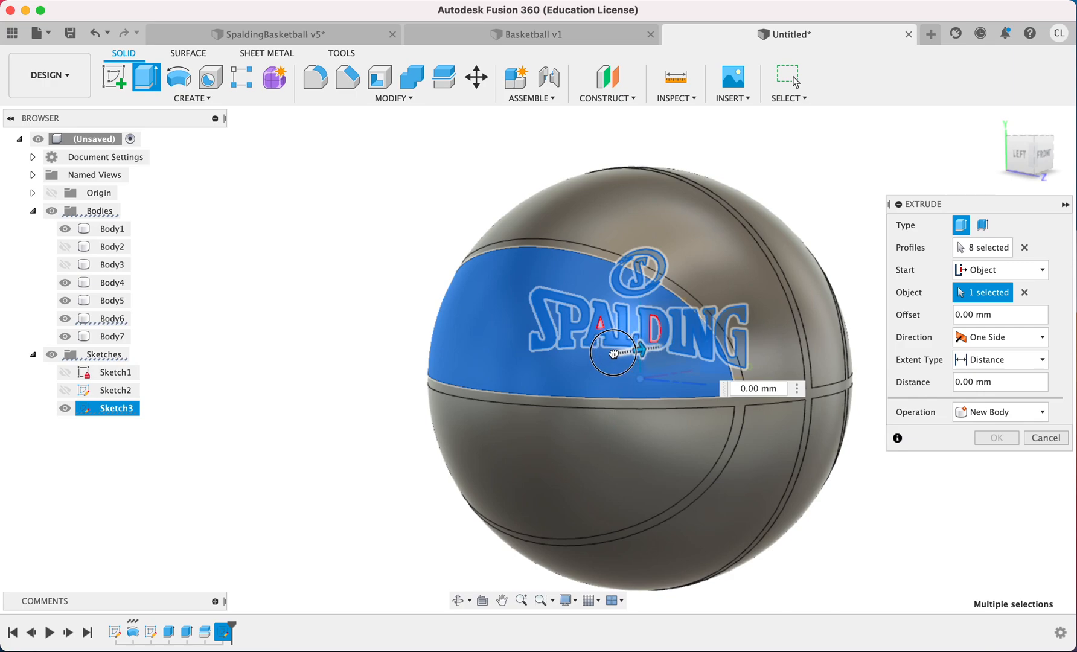
Try to extrude the logo outward from the ball's surface as a join, with a distance of -2 mm
{"action": "left_click_drag", "start_coordinate": [562, 361], "coordinate": [493, 374]}
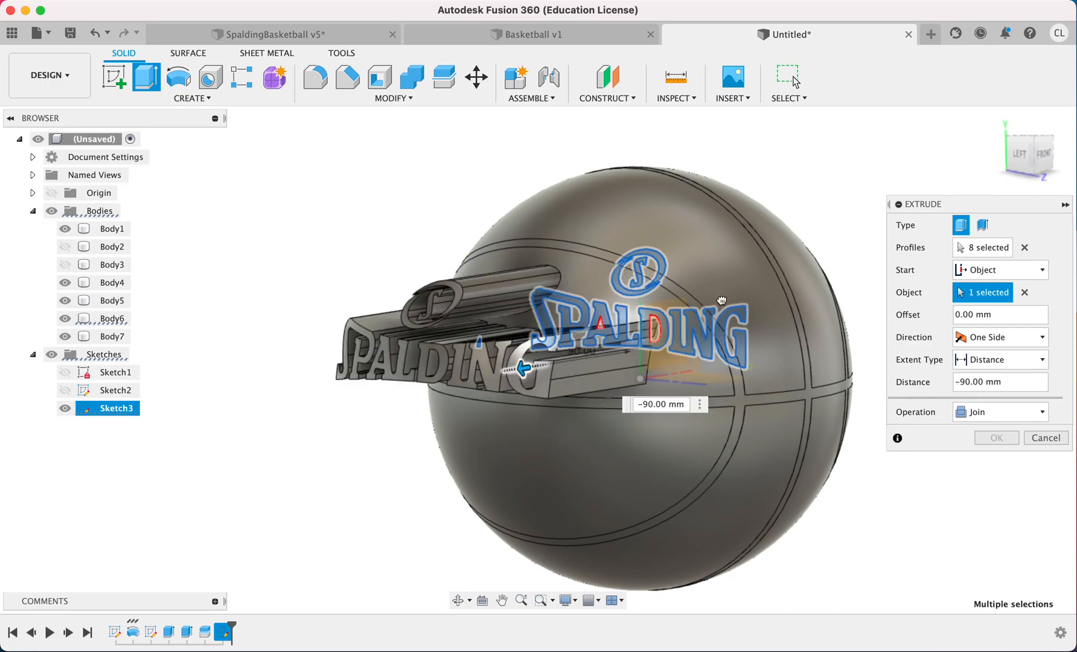
{"action": "left_click", "coordinate": [1017, 158]}
{"action": "left_click_drag", "start_coordinate": [1027, 155], "coordinate": [919, 164]}
{"action": "left_click_drag", "start_coordinate": [324, 378], "coordinate": [347, 382]}
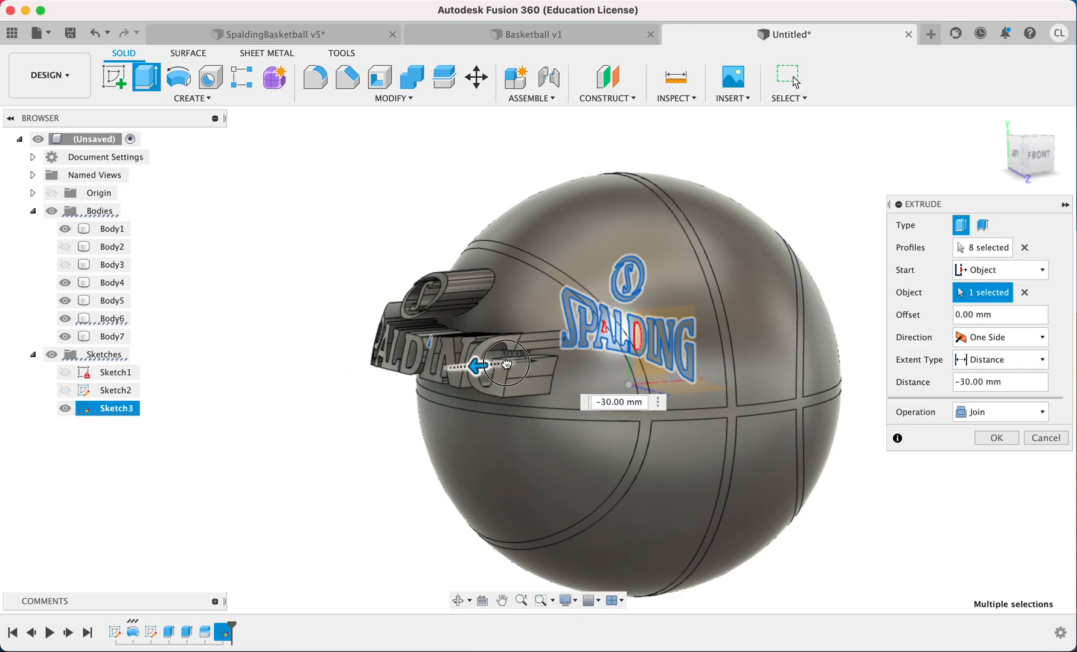
{"action": "left_click_drag", "start_coordinate": [507, 364], "coordinate": [507, 364]}
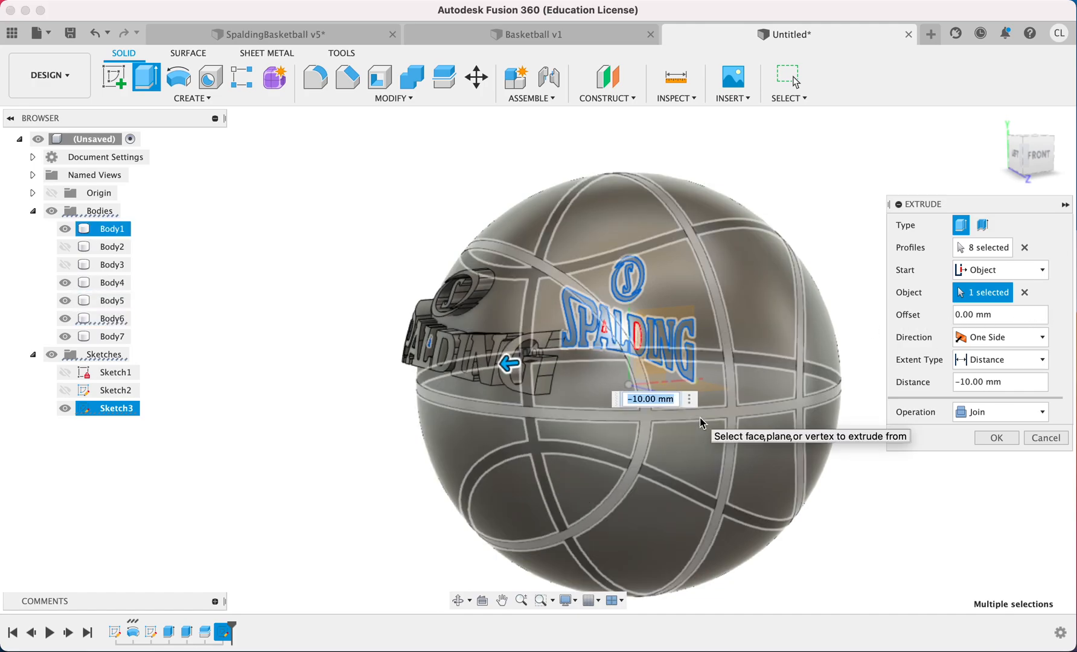
{"action": "type", "text": "-2"}
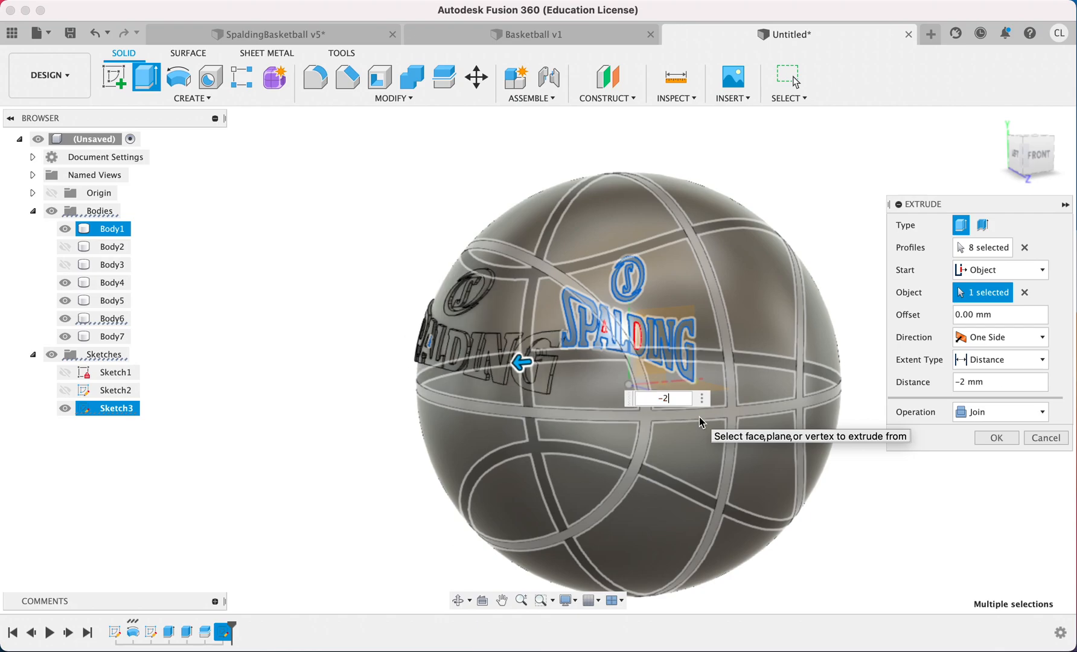
Set the logo extrusion's distance to 2 mm so that it cuts into the ball, and apply it
{"action": "left_click_drag", "start_coordinate": [1026, 160], "coordinate": [745, 211]}
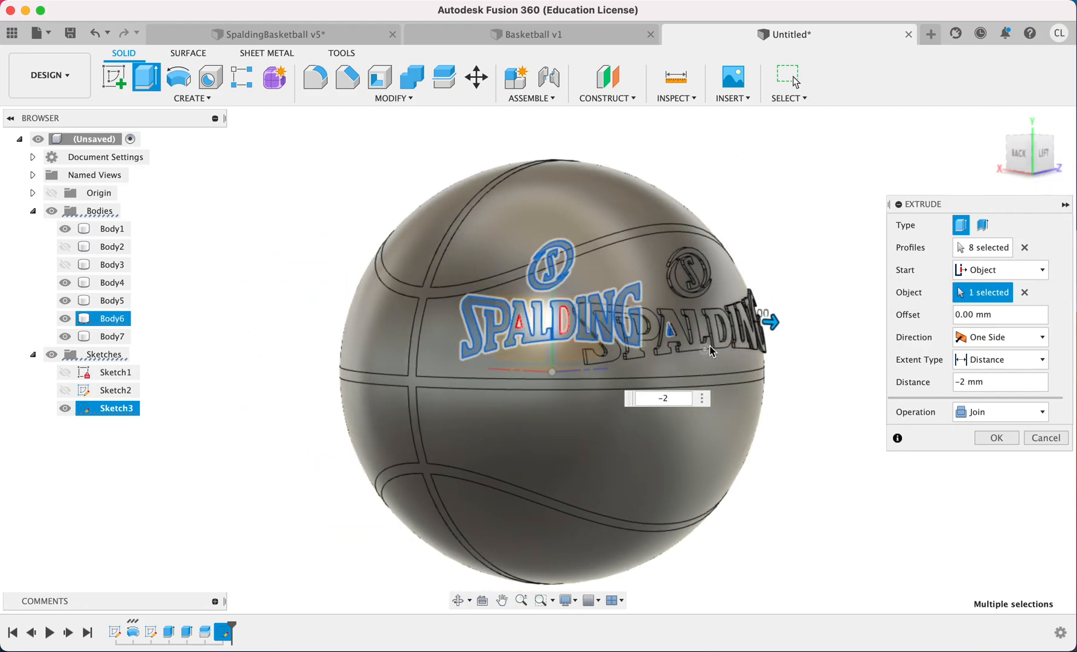
{"action": "left_click", "coordinate": [673, 410]}
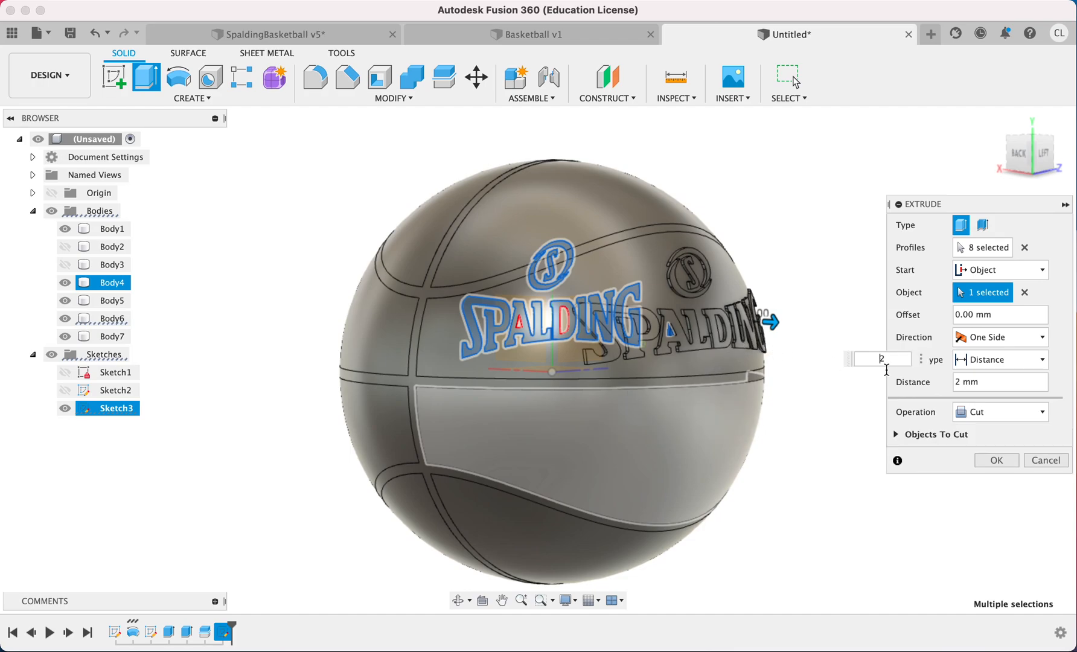
{"action": "mouse_move", "coordinate": [1014, 183]}
{"action": "left_mouse_down"}
{"action": "mouse_move", "coordinate": [955, 154]}
{"action": "mouse_move", "coordinate": [777, 151]}
{"action": "mouse_move", "coordinate": [845, 161]}
{"action": "left_mouse_up"}
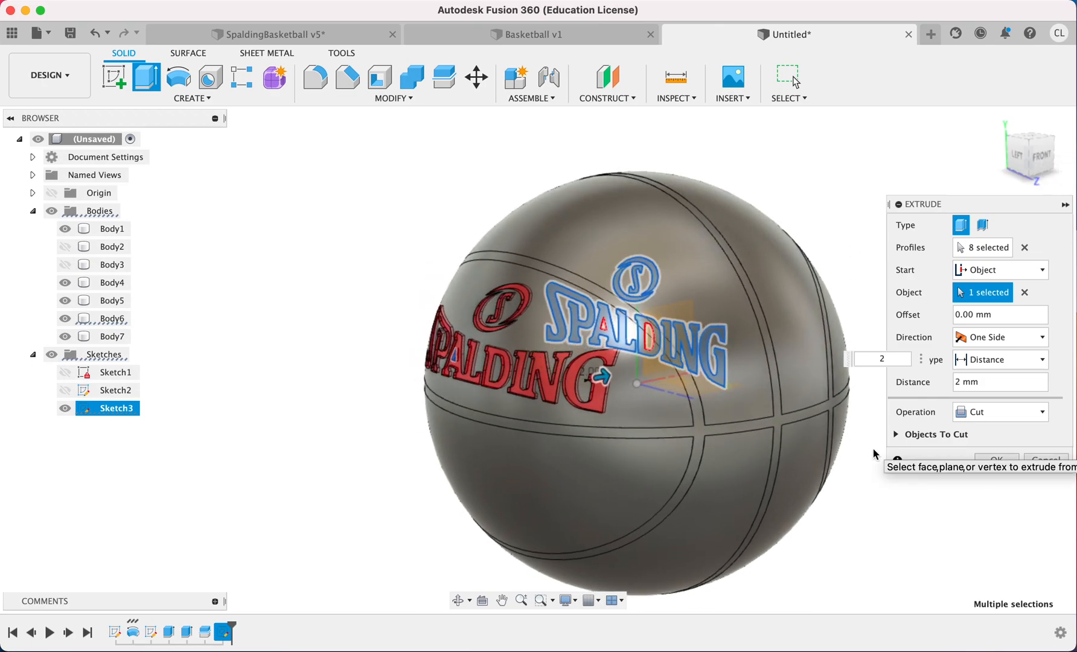
{"action": "key", "text": "Return"}
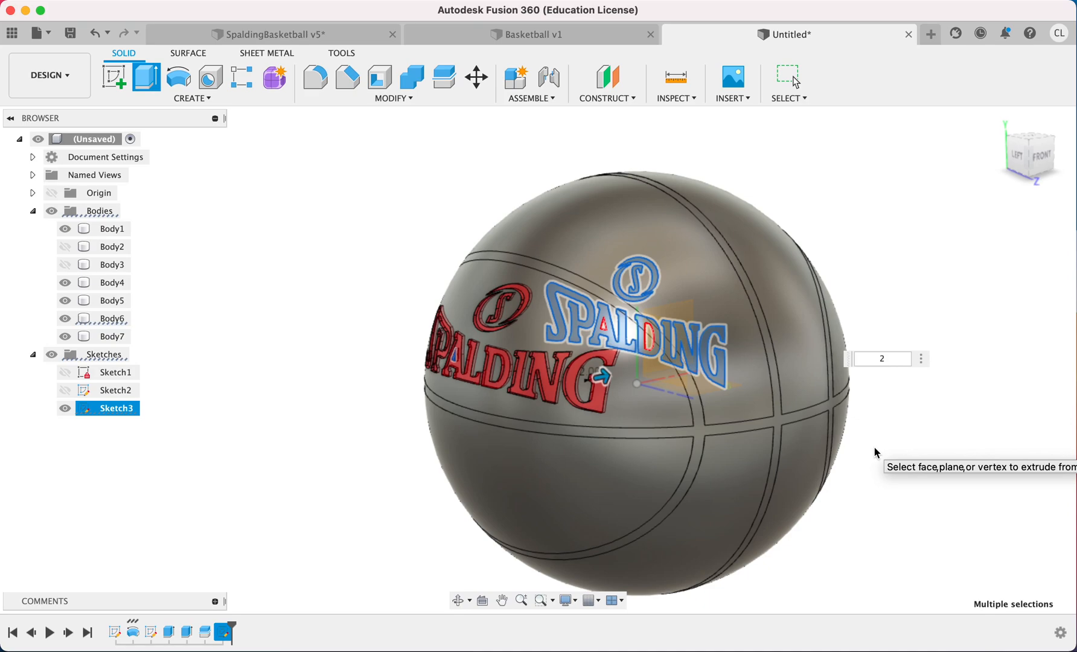
Edit the logo's cut extrusion and set its distance to 1 mm
{"action": "left_click_drag", "start_coordinate": [1024, 161], "coordinate": [1044, 117]}
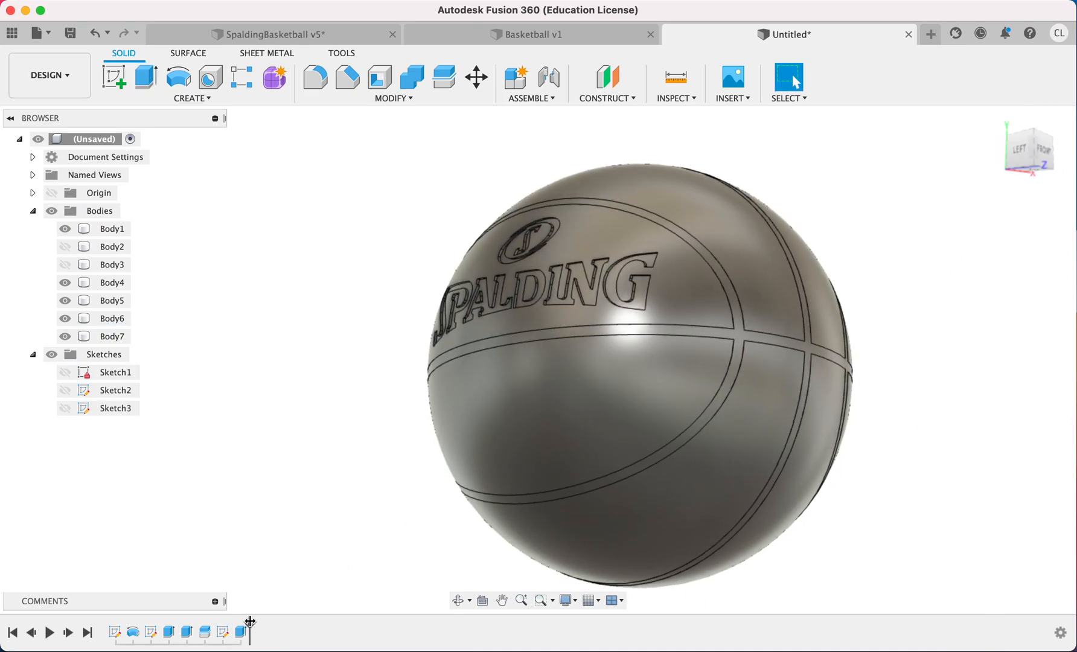
{"action": "double_click", "coordinate": [238, 628]}
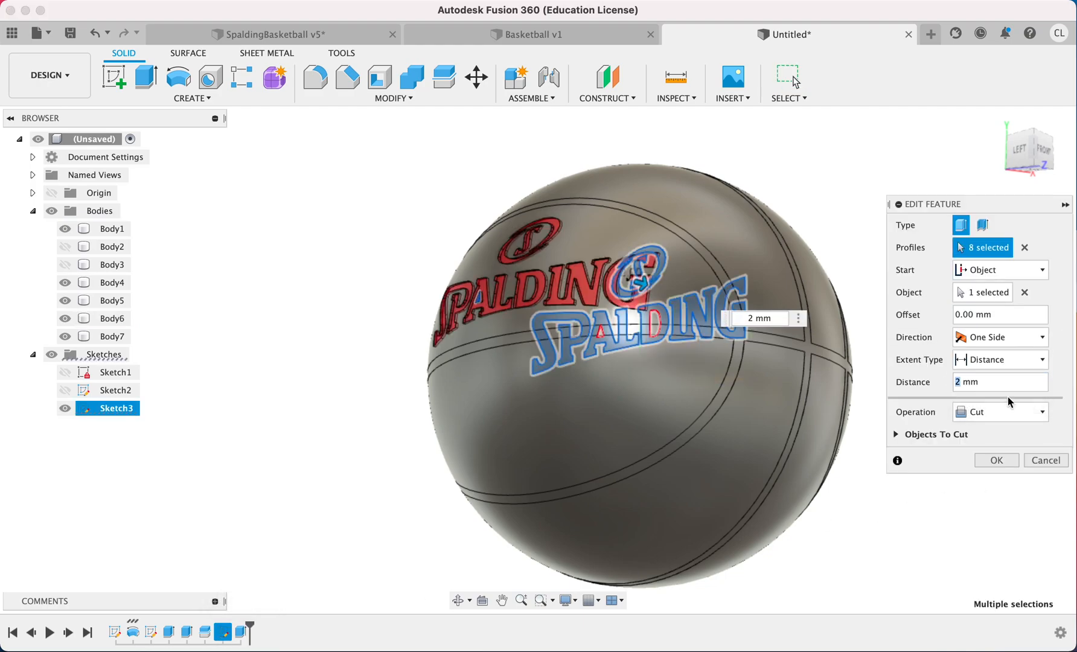
{"action": "type", "text": "1"}
{"action": "key", "text": "Return"}
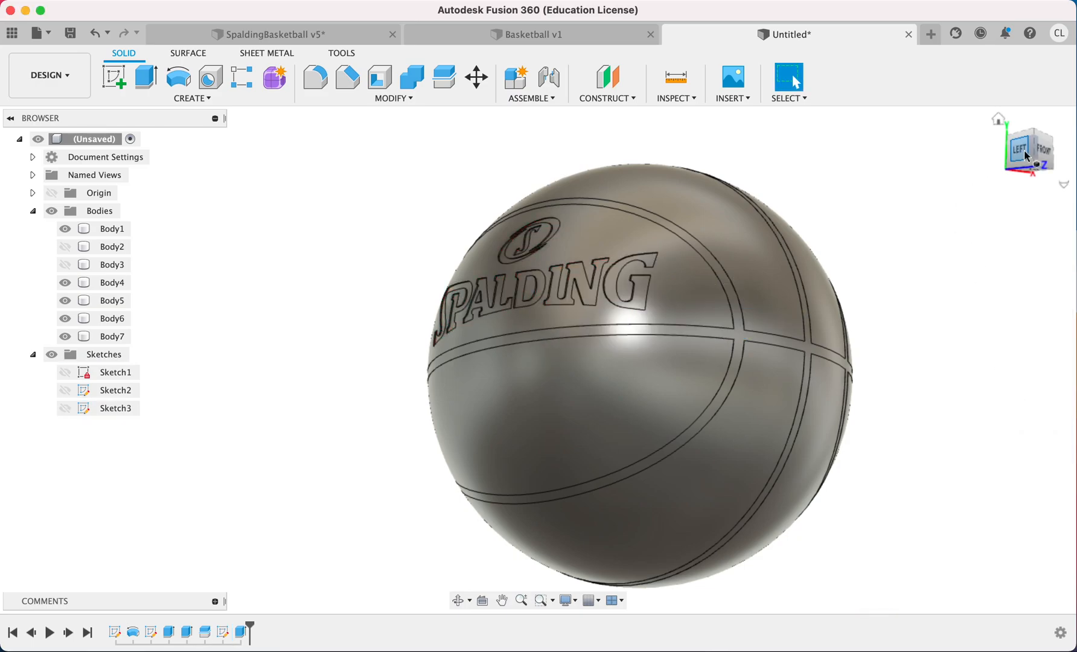
Open the appearance settings for bodies and find Leather - Weathered in the library's Fabric and Leather folders
{"action": "mouse_move", "coordinate": [1021, 150]}
{"action": "middle_mouse_down", "text": "shift"}
{"action": "mouse_move", "coordinate": [945, 178]}
{"action": "mouse_move", "coordinate": [969, 183]}
{"action": "mouse_move", "coordinate": [1029, 179]}
{"action": "mouse_move", "coordinate": [801, 161]}
{"action": "mouse_move", "coordinate": [514, 159]}
{"action": "mouse_move", "coordinate": [395, 138]}
{"action": "mouse_move", "coordinate": [428, 195]}
{"action": "mouse_move", "coordinate": [488, 188]}
{"action": "middle_mouse_up", "text": "shift"}
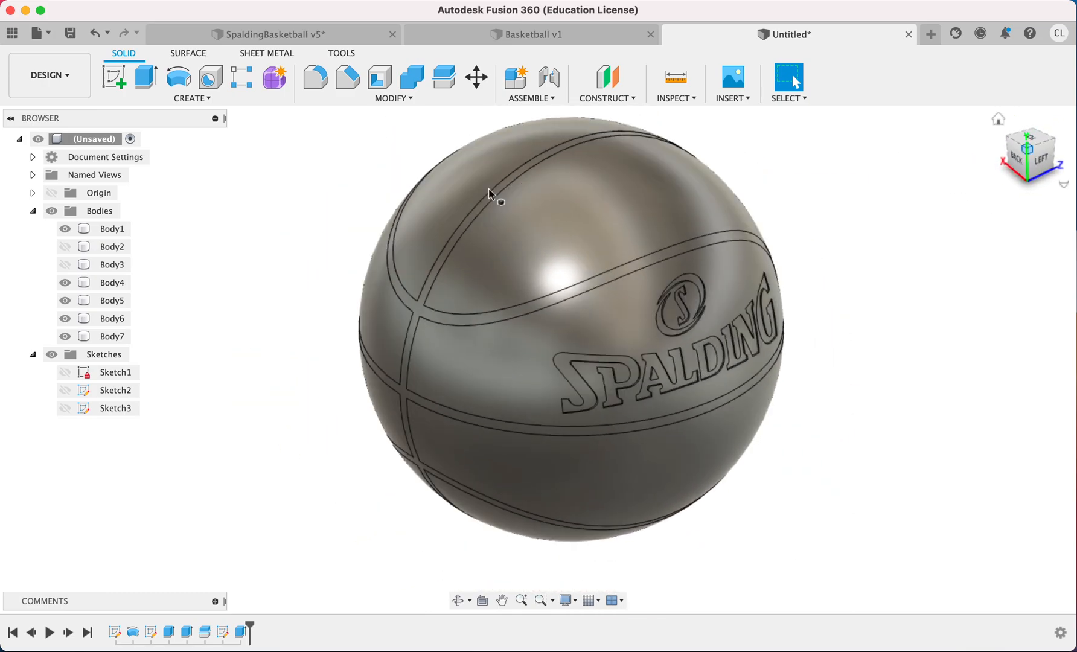
{"action": "left_click", "coordinate": [487, 188]}
{"action": "scroll", "coordinate": [511, 265], "scroll_direction": "down", "scroll_amount": 2}
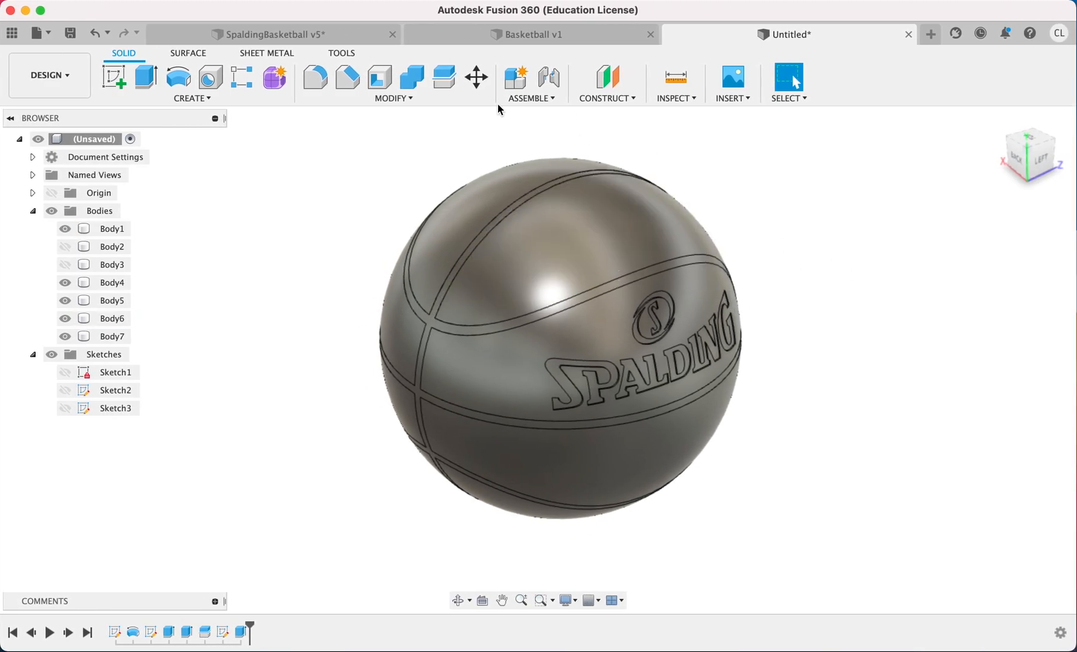
{"action": "key", "text": "a"}
{"action": "left_click", "coordinate": [657, 328]}
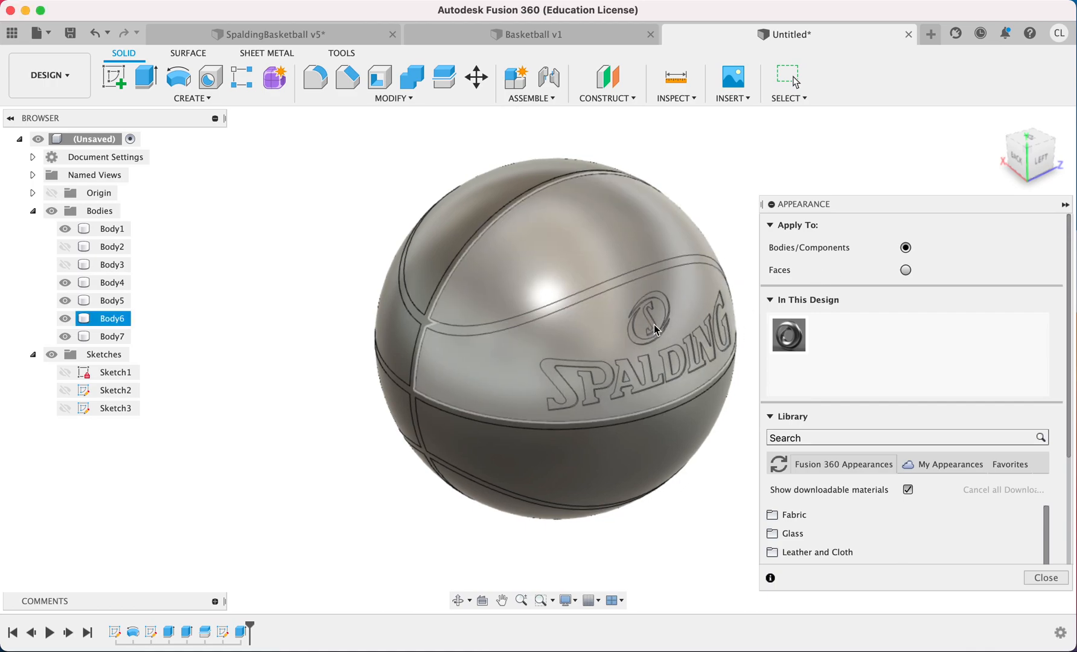
{"action": "middle_click_drag", "start_coordinate": [654, 326], "coordinate": [586, 337]}
{"action": "scroll", "coordinate": [938, 488], "scroll_direction": "down", "scroll_amount": 5}
{"action": "scroll", "coordinate": [938, 487], "scroll_direction": "up", "scroll_amount": 2}
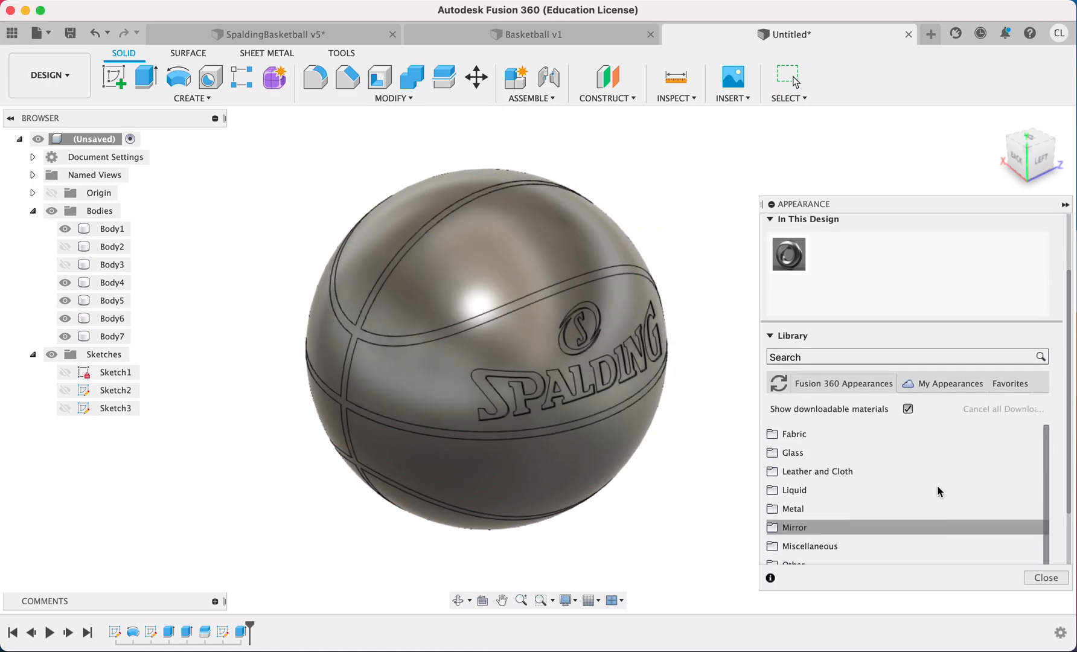
{"action": "left_click", "coordinate": [771, 434]}
{"action": "scroll", "coordinate": [821, 463], "scroll_direction": "down", "scroll_amount": 2}
{"action": "left_click", "coordinate": [839, 475]}
{"action": "scroll", "coordinate": [851, 476], "scroll_direction": "down", "scroll_amount": 2}
{"action": "left_click", "coordinate": [806, 459]}
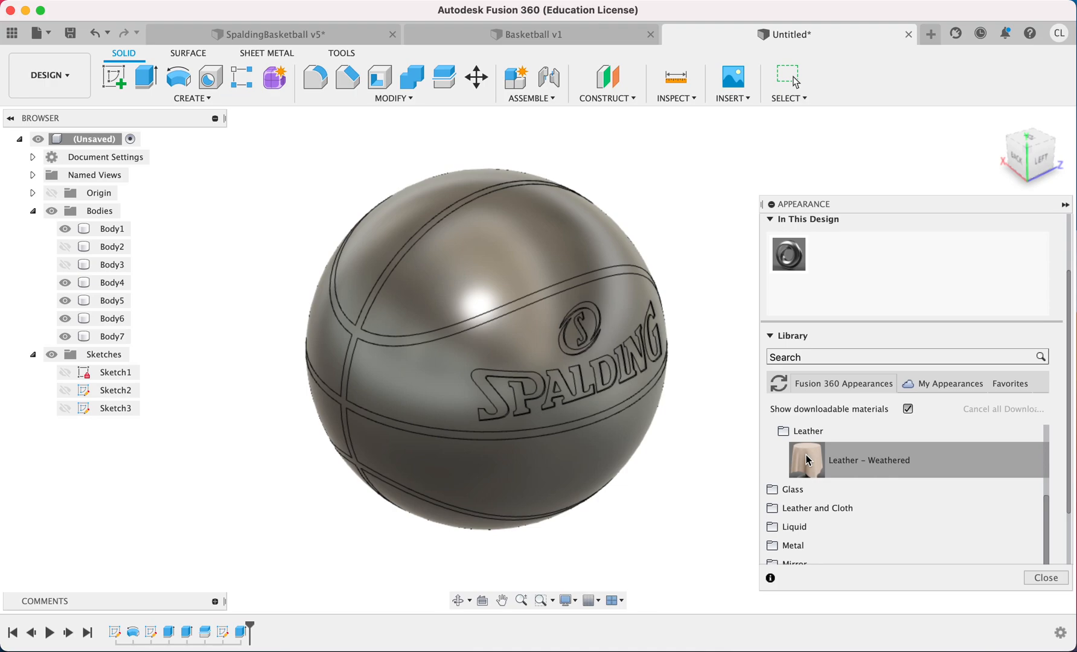
Apply the Leather - Weathered appearance to the ball's panels, leaving out the seams
{"action": "left_click", "coordinate": [806, 455]}
{"action": "scroll", "coordinate": [840, 381], "scroll_direction": "up", "scroll_amount": 2}
{"action": "scroll", "coordinate": [839, 380], "scroll_direction": "up", "scroll_amount": 1}
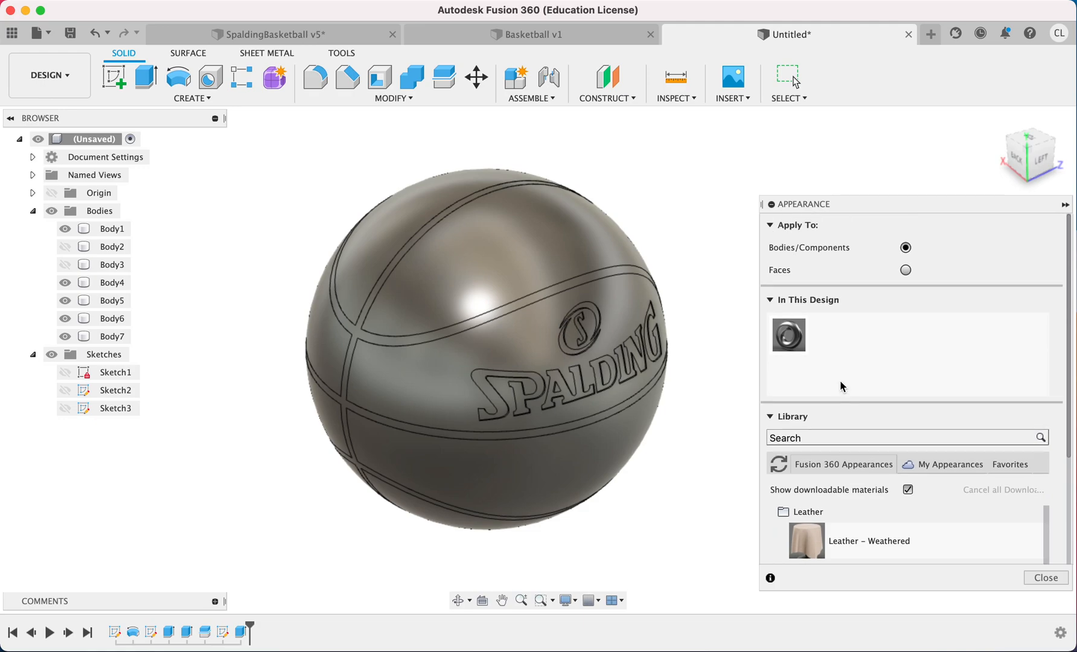
{"action": "scroll", "coordinate": [849, 336], "scroll_direction": "down", "scroll_amount": 1}
{"action": "scroll", "coordinate": [845, 362], "scroll_direction": "down", "scroll_amount": 5}
{"action": "left_click_drag", "start_coordinate": [812, 372], "coordinate": [329, 426]}
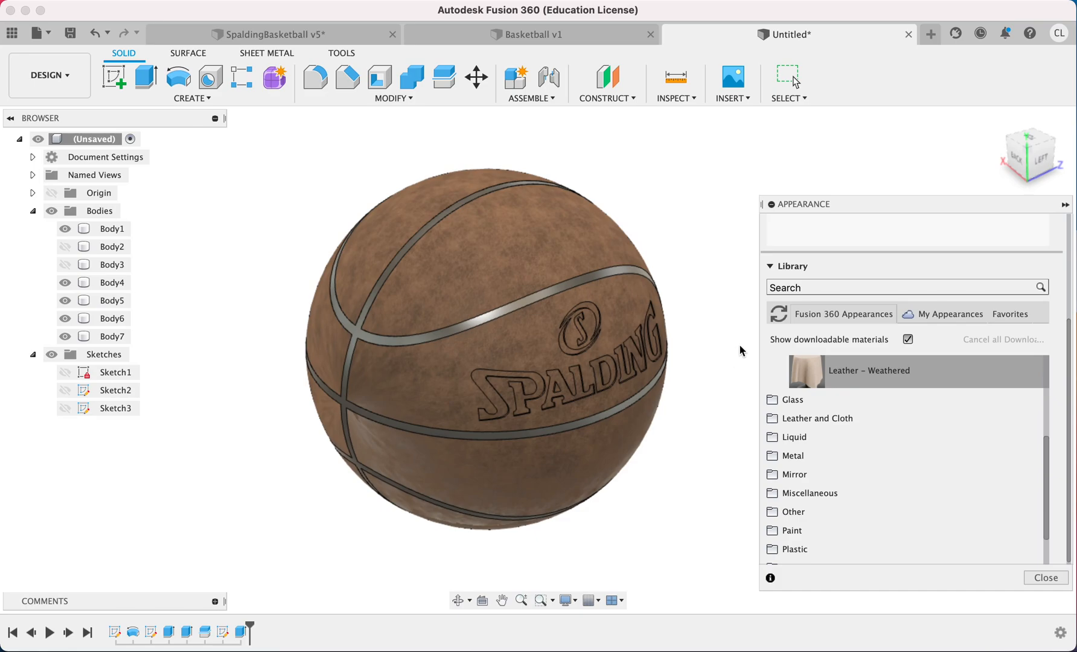
Adjust the Leather - Weathered appearance used in the design to a roughness of 0.556 and view the ball from the logo side
{"action": "mouse_move", "coordinate": [1012, 170]}
{"action": "middle_mouse_down", "text": "shift"}
{"action": "mouse_move", "coordinate": [686, 117]}
{"action": "mouse_move", "coordinate": [807, 111]}
{"action": "mouse_move", "coordinate": [913, 152]}
{"action": "middle_mouse_up", "text": "shift"}
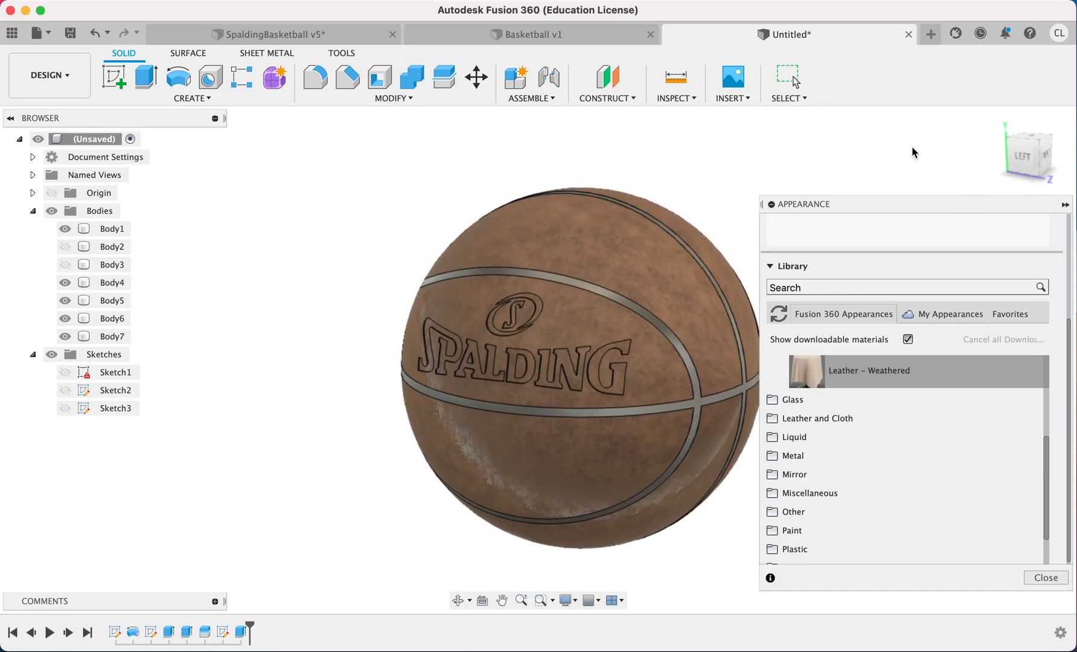
{"action": "double_click", "coordinate": [839, 341]}
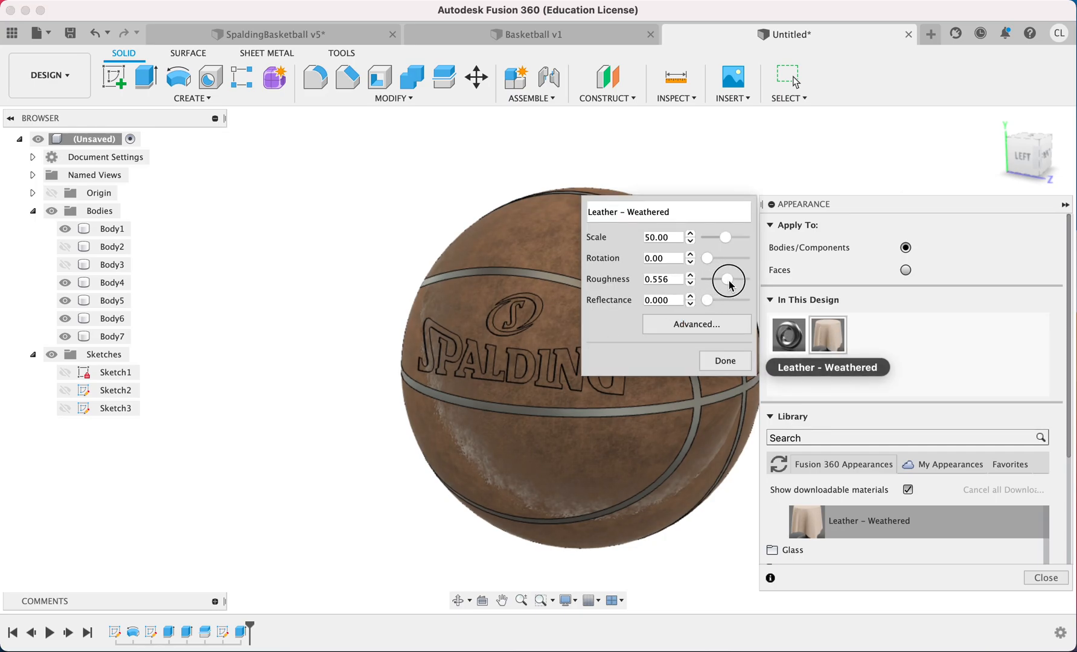
{"action": "left_click", "coordinate": [712, 357]}
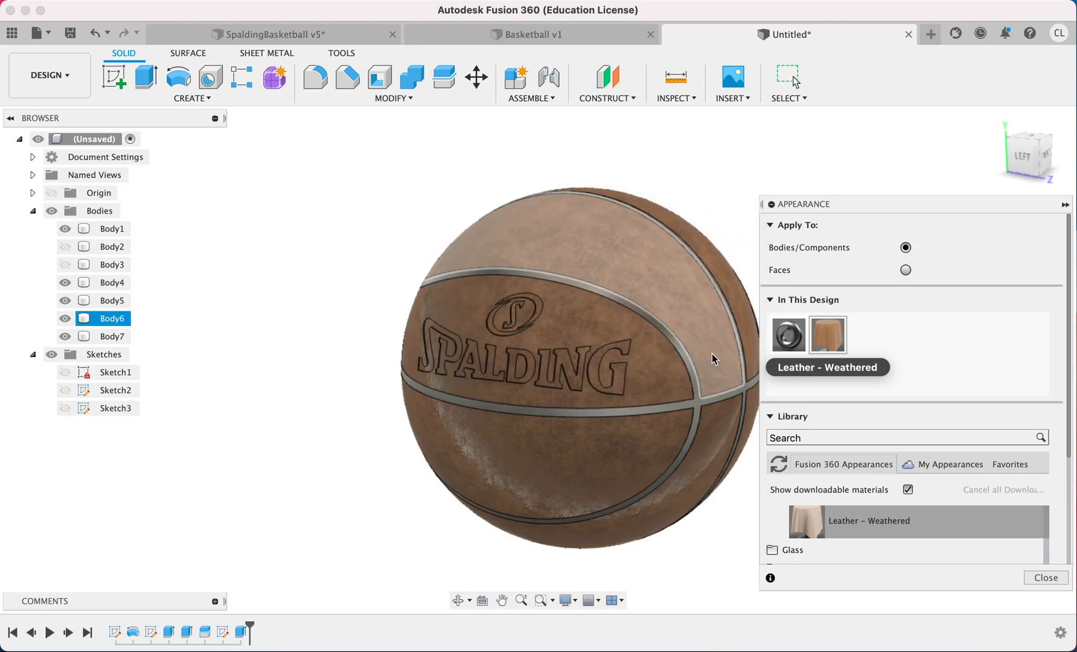
{"action": "scroll", "coordinate": [697, 361], "scroll_direction": "right", "scroll_amount": 5}
{"action": "mouse_move", "coordinate": [1020, 154]}
{"action": "left_mouse_down"}
{"action": "mouse_move", "coordinate": [1020, 75]}
{"action": "mouse_move", "coordinate": [1028, 160]}
{"action": "mouse_move", "coordinate": [897, 171]}
{"action": "mouse_move", "coordinate": [992, 166]}
{"action": "left_mouse_up"}
{"action": "left_click", "coordinate": [570, 262]}
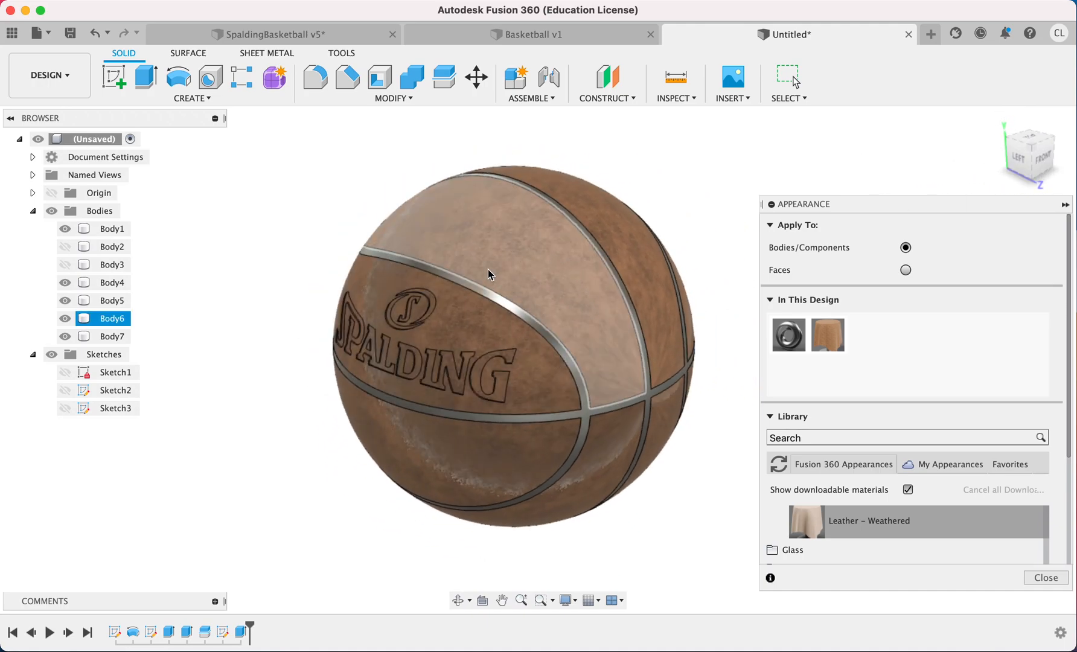
Switch to the web browser and search Google Images for "basketball texture"
{"action": "key", "text": "ctrl+Left"}
{"action": "left_click", "coordinate": [538, 45]}
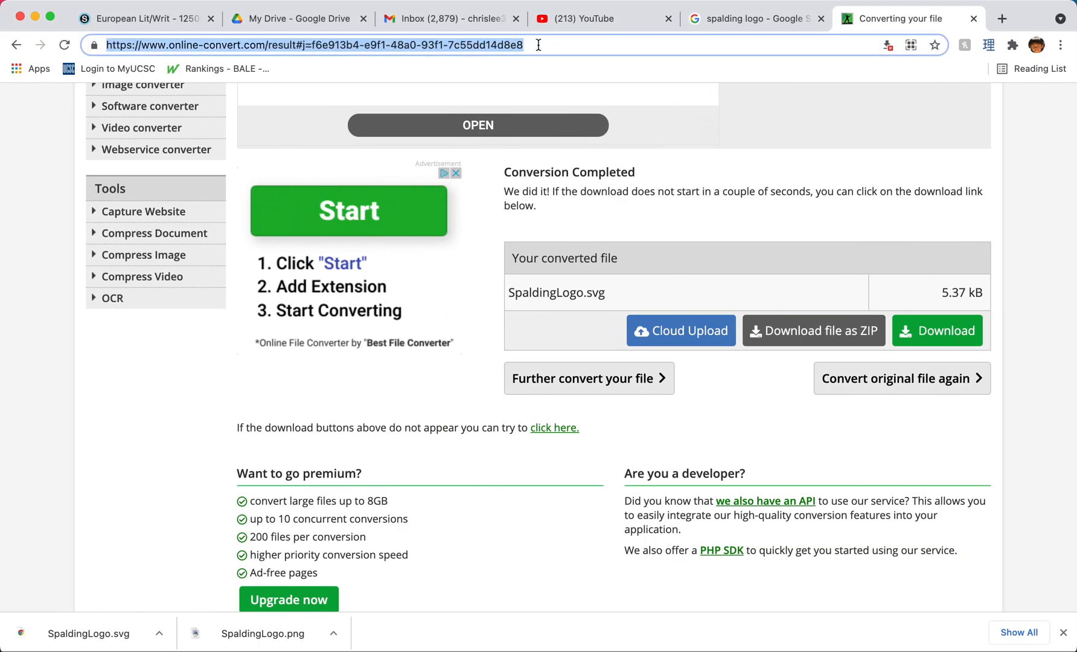
{"action": "type", "text": "basketball"}
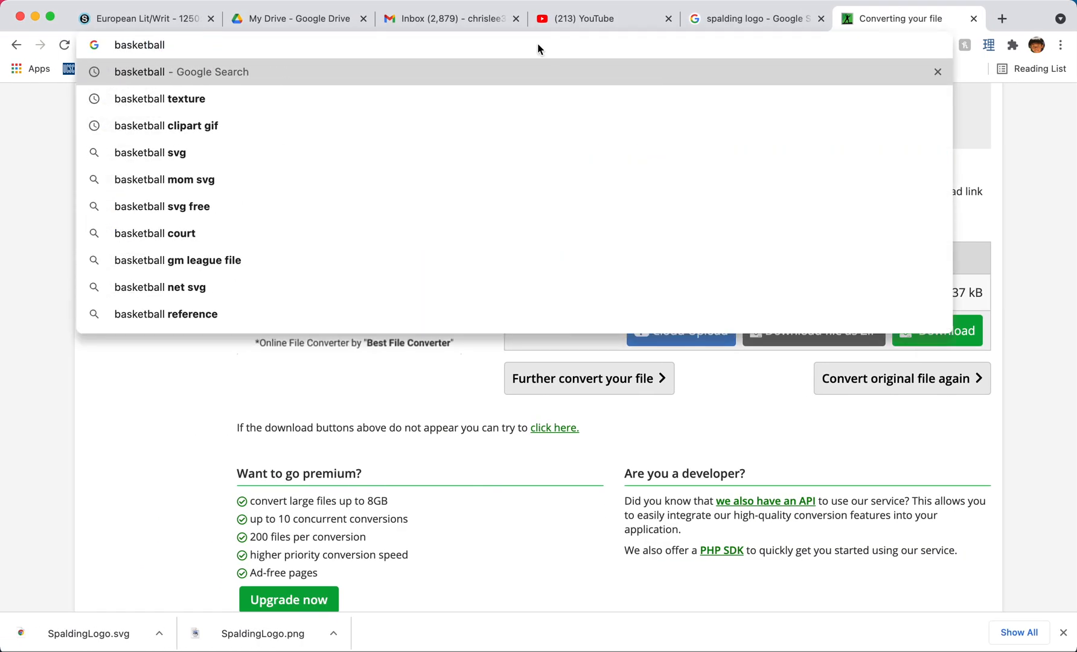
{"action": "key", "text": "Down"}
{"action": "key", "text": "Return"}
{"action": "left_click", "coordinate": [213, 165]}
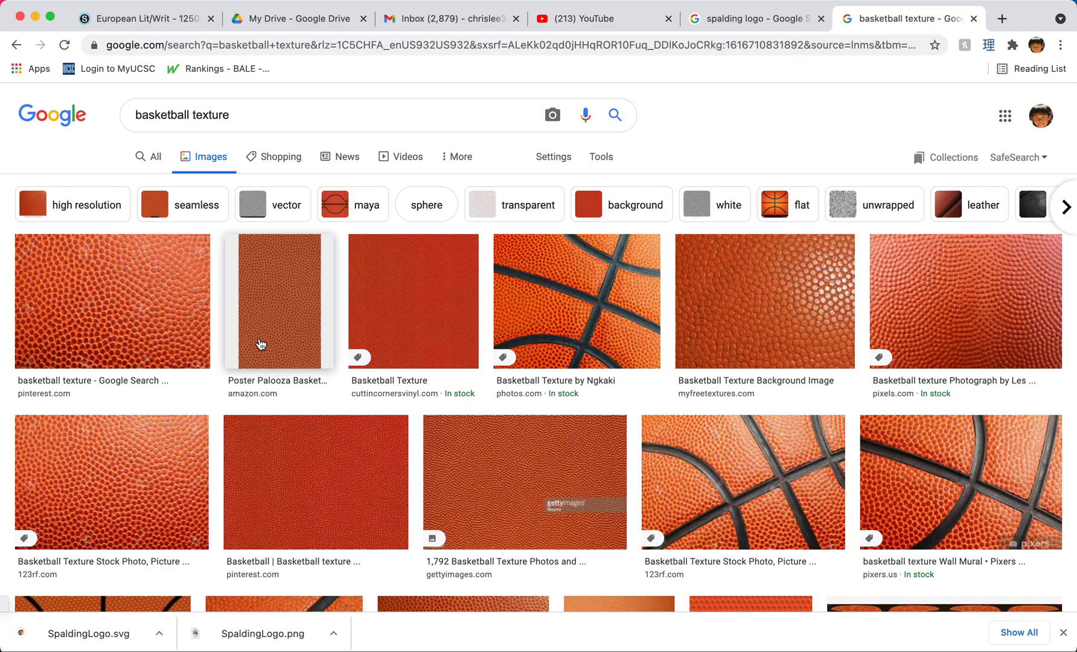
Browse the basketball texture image results for a plain, evenly lit surface without seams
{"action": "scroll", "coordinate": [260, 344], "scroll_direction": "down", "scroll_amount": 5}
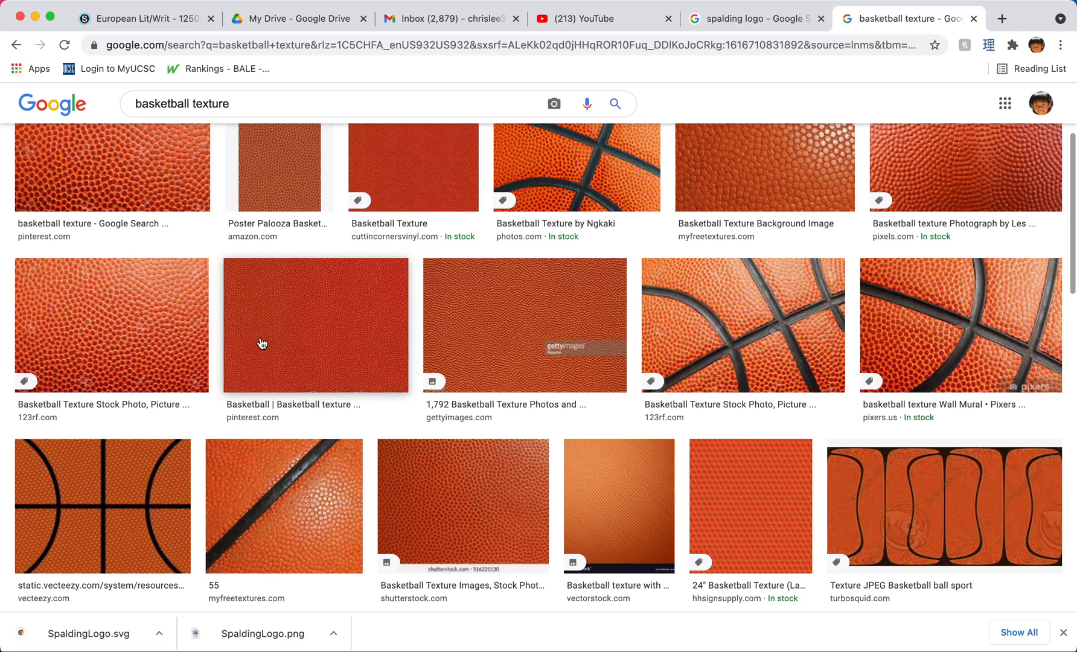
{"action": "scroll", "coordinate": [262, 344], "scroll_direction": "down", "scroll_amount": 2}
{"action": "scroll", "coordinate": [262, 344], "scroll_direction": "up", "scroll_amount": 5}
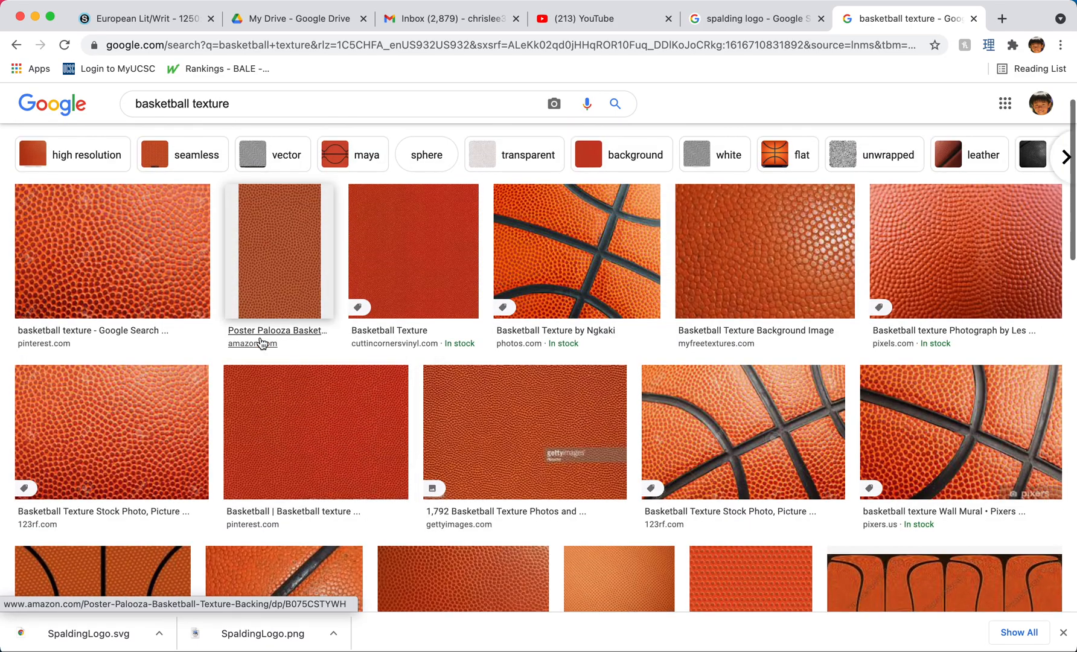
{"action": "scroll", "coordinate": [262, 344], "scroll_direction": "down", "scroll_amount": 10}
{"action": "scroll", "coordinate": [261, 342], "scroll_direction": "down", "scroll_amount": 5}
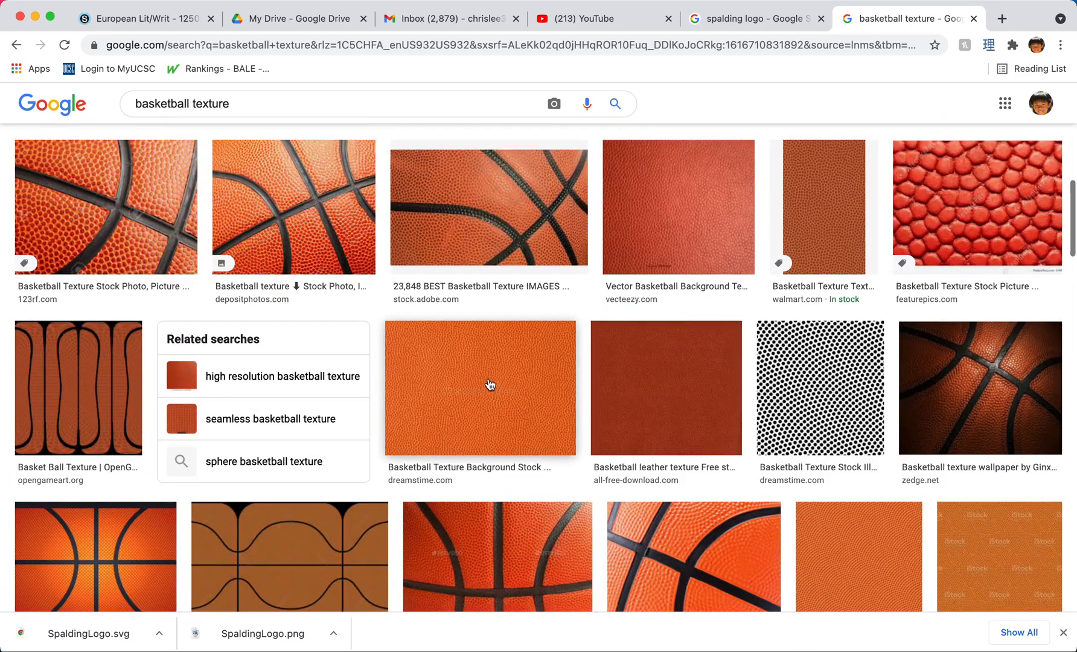
{"action": "left_click", "coordinate": [491, 385]}
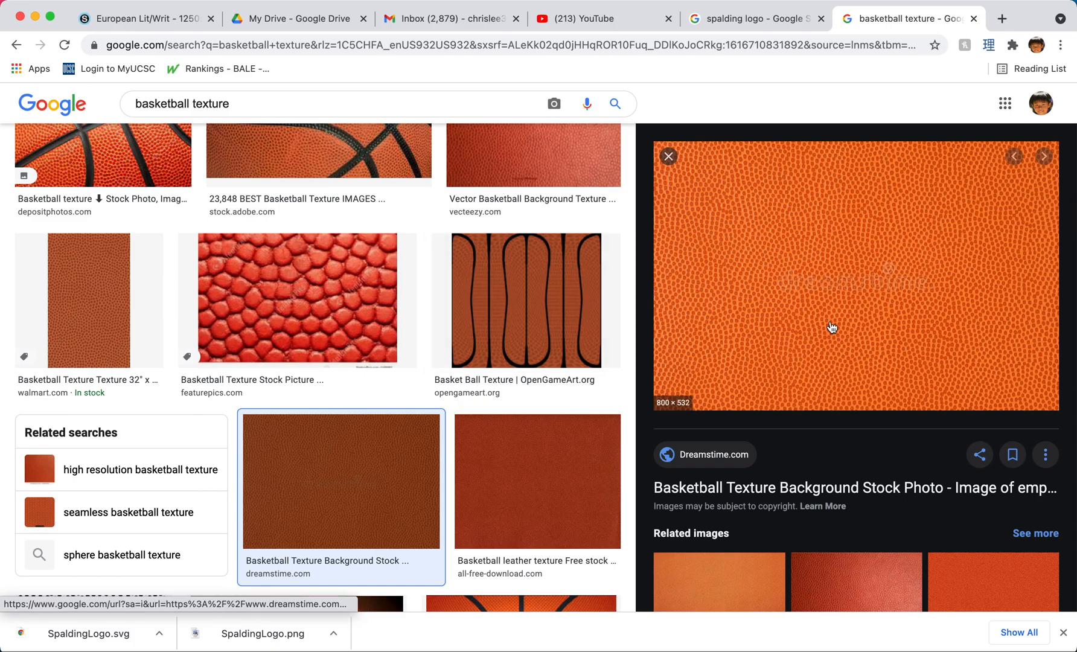
{"action": "scroll", "coordinate": [490, 323], "scroll_direction": "down", "scroll_amount": 2}
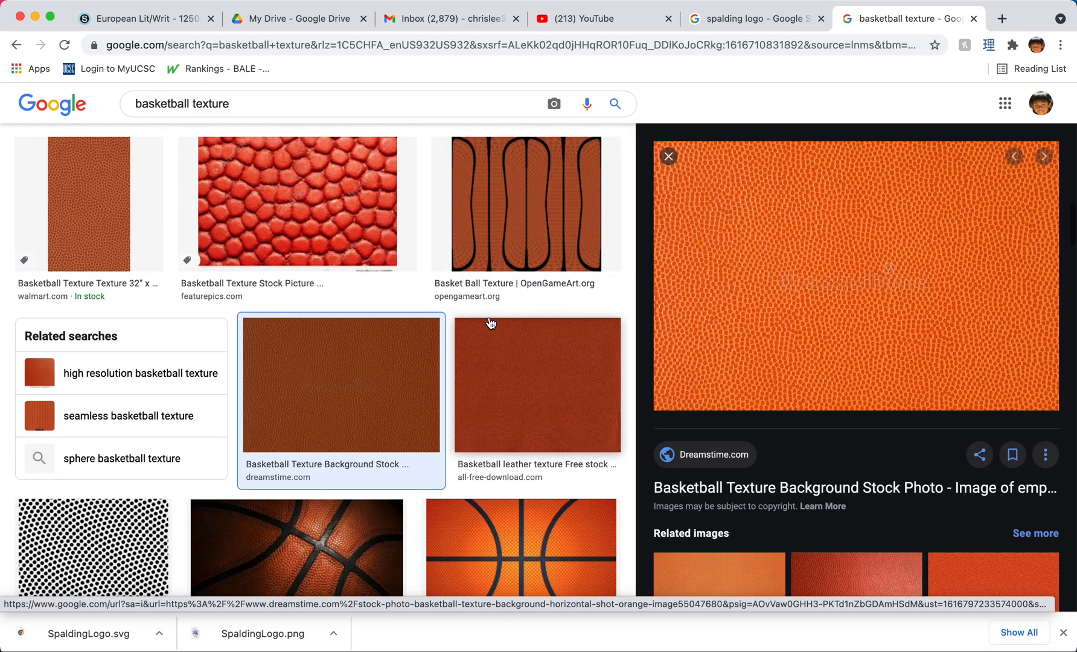
{"action": "scroll", "coordinate": [492, 348], "scroll_direction": "down", "scroll_amount": 10}
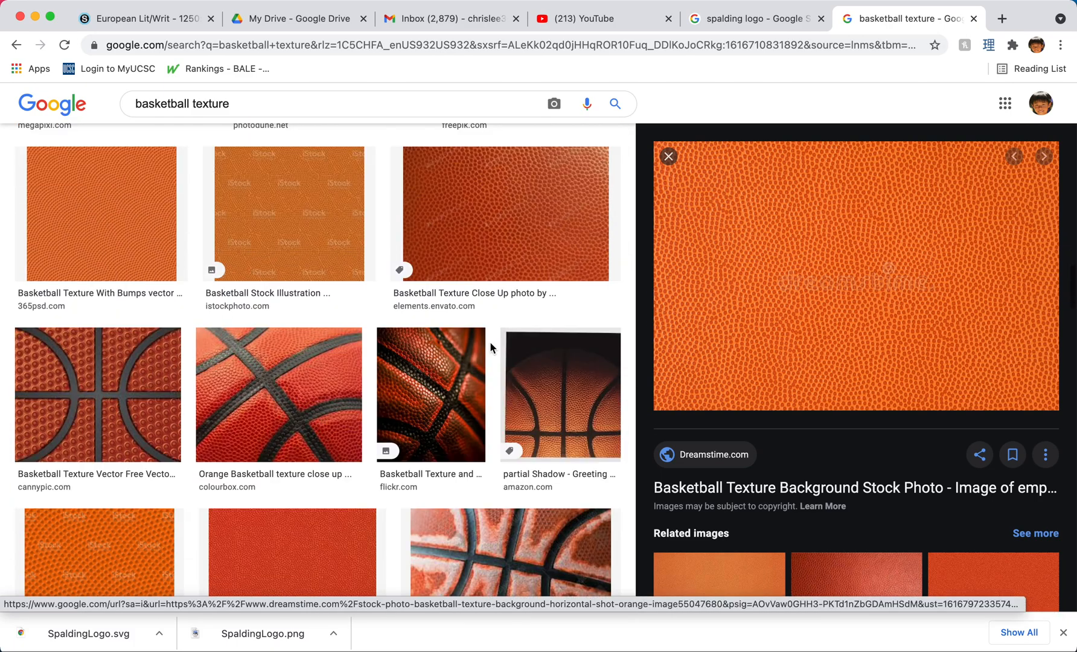
{"action": "scroll", "coordinate": [452, 347], "scroll_direction": "down", "scroll_amount": 5}
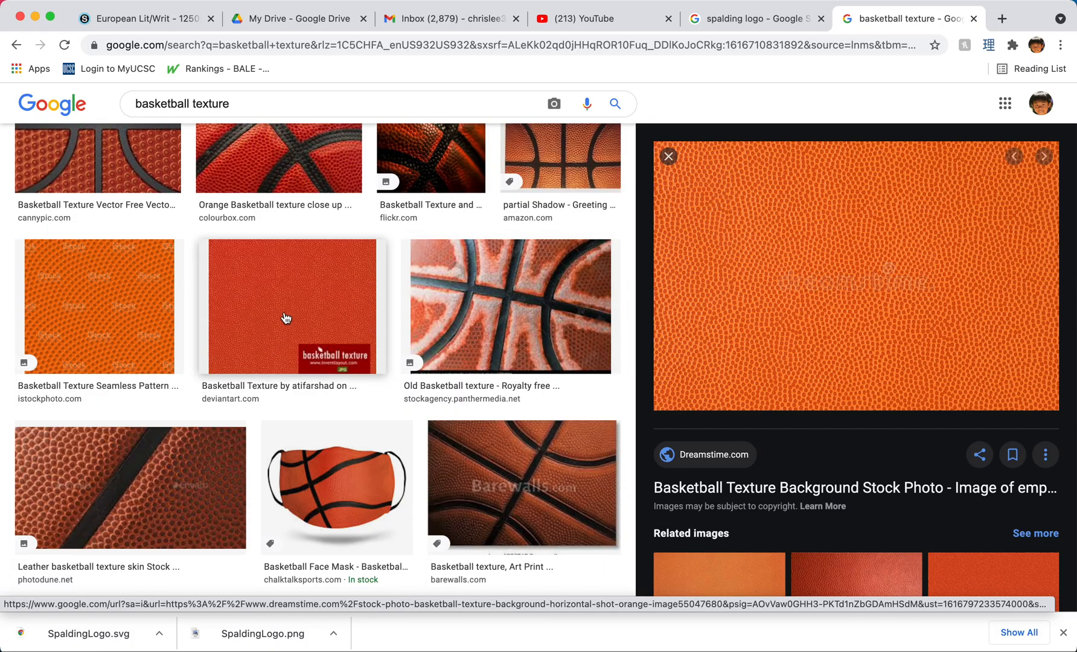
{"action": "scroll", "coordinate": [287, 317], "scroll_direction": "down", "scroll_amount": 5}
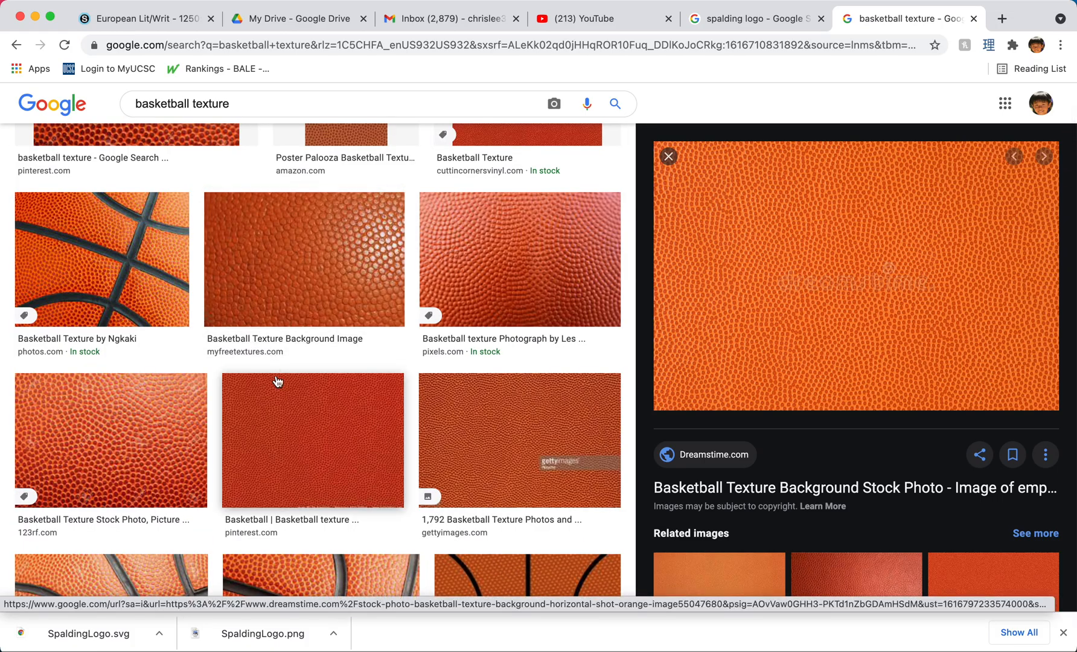
Preview and compare the Pinterest, Pixels, Vecteezy, Dreamstime and Brusheezy texture images for an even pebbled pattern
{"action": "left_click", "coordinate": [283, 422]}
{"action": "scroll", "coordinate": [309, 421], "scroll_direction": "up", "scroll_amount": 5}
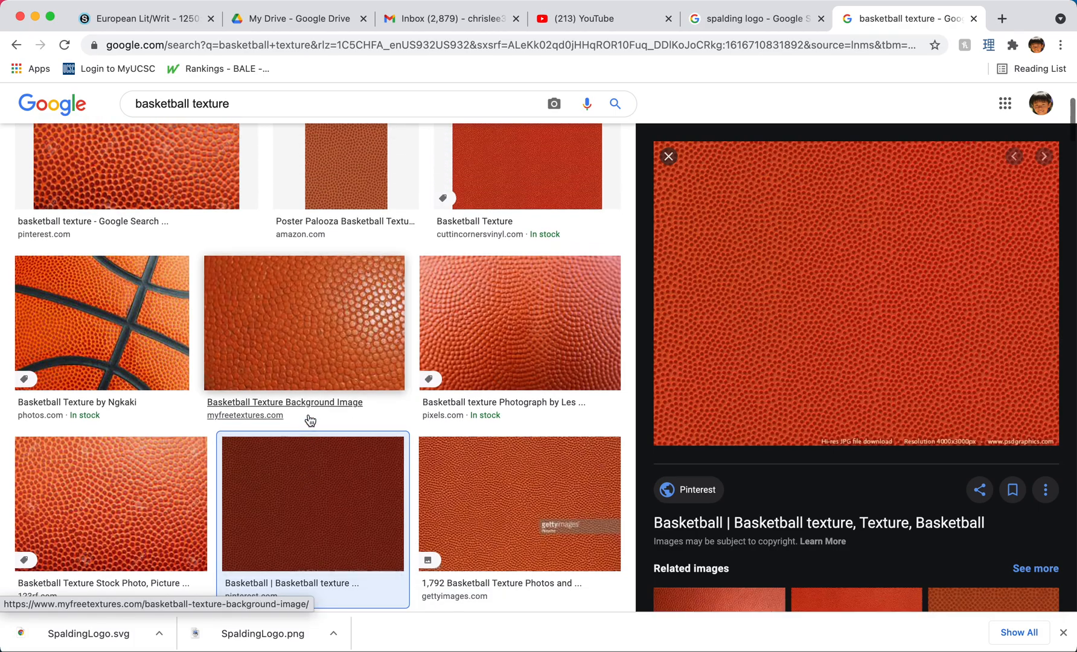
{"action": "left_click", "coordinate": [171, 286]}
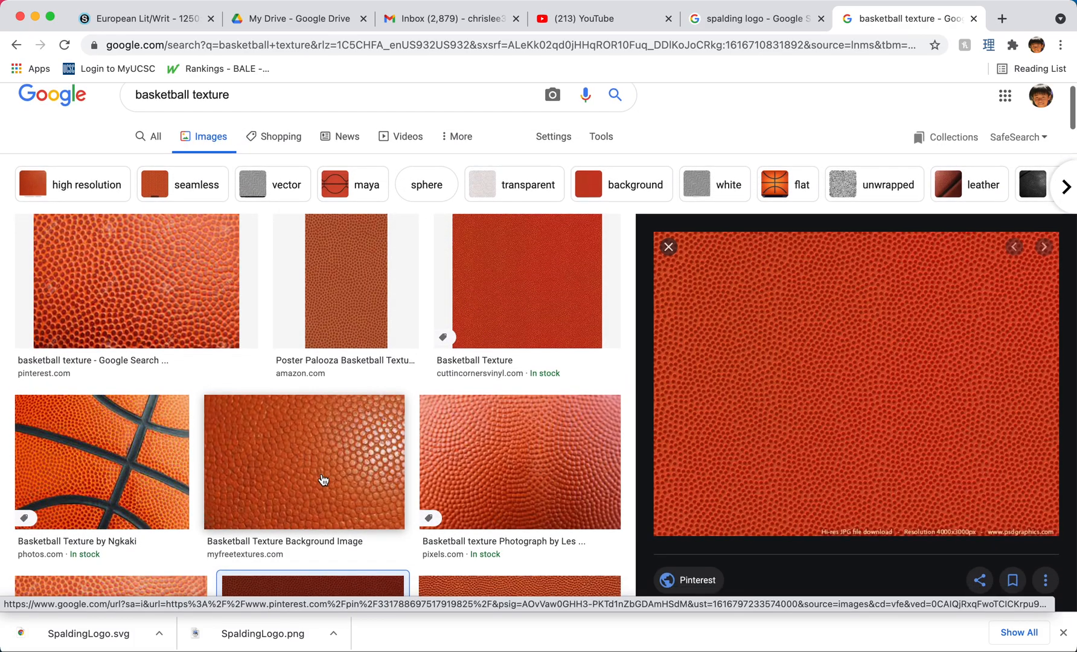
{"action": "left_click", "coordinate": [524, 433]}
{"action": "scroll", "coordinate": [524, 433], "scroll_direction": "down", "scroll_amount": 10}
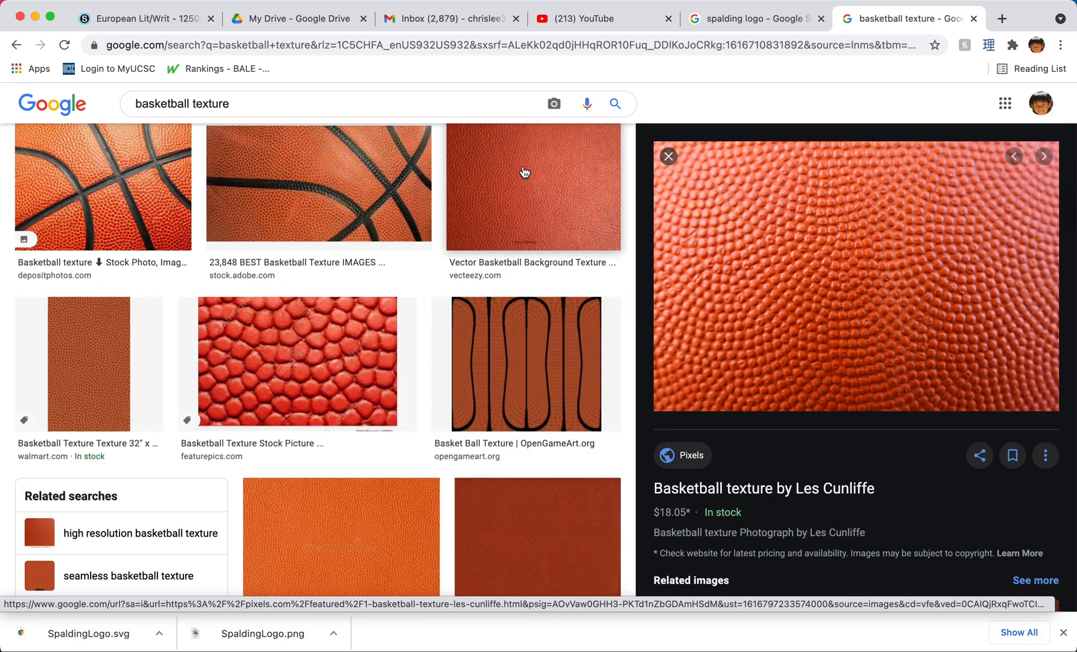
{"action": "left_click", "coordinate": [524, 172]}
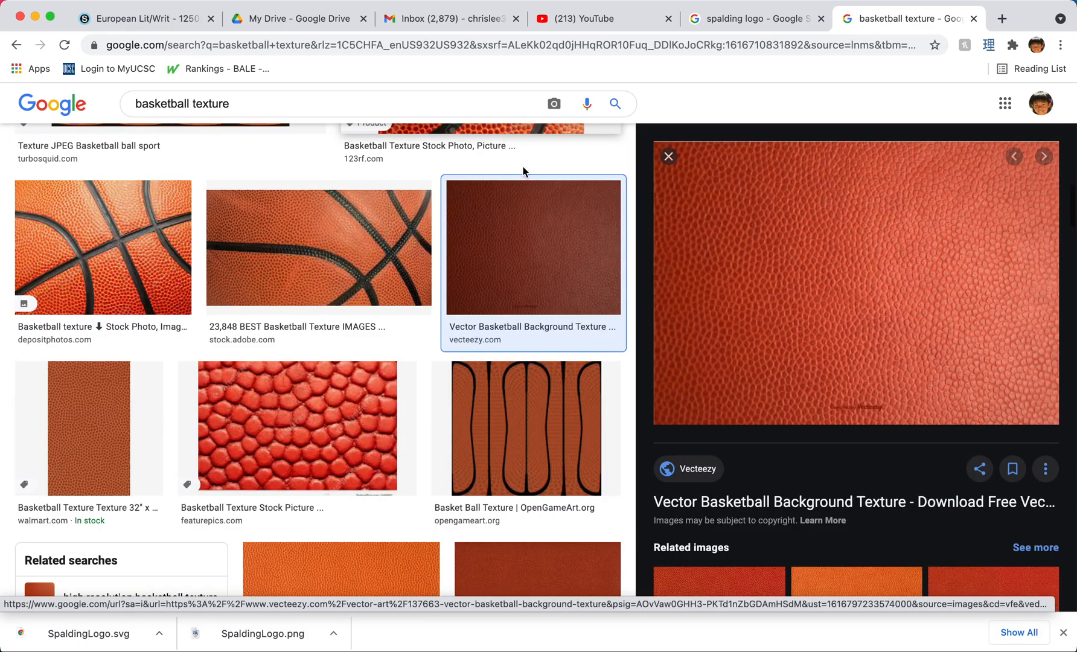
{"action": "scroll", "coordinate": [544, 231], "scroll_direction": "down", "scroll_amount": 4}
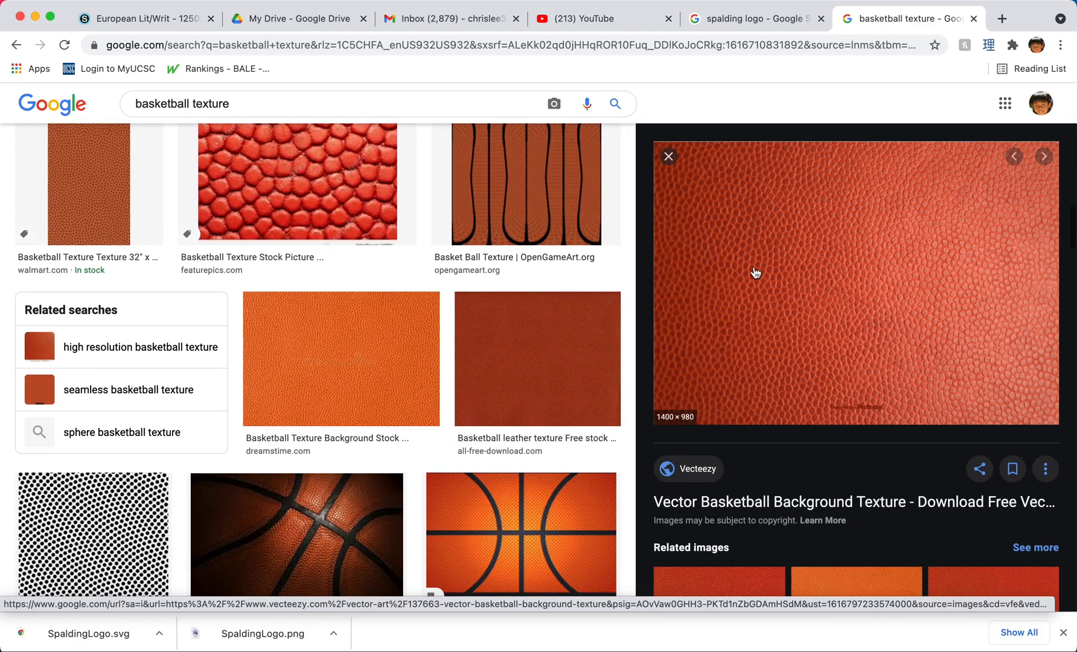
{"action": "scroll", "coordinate": [740, 272], "scroll_direction": "down", "scroll_amount": 5}
{"action": "scroll", "coordinate": [410, 311], "scroll_direction": "down", "scroll_amount": 1}
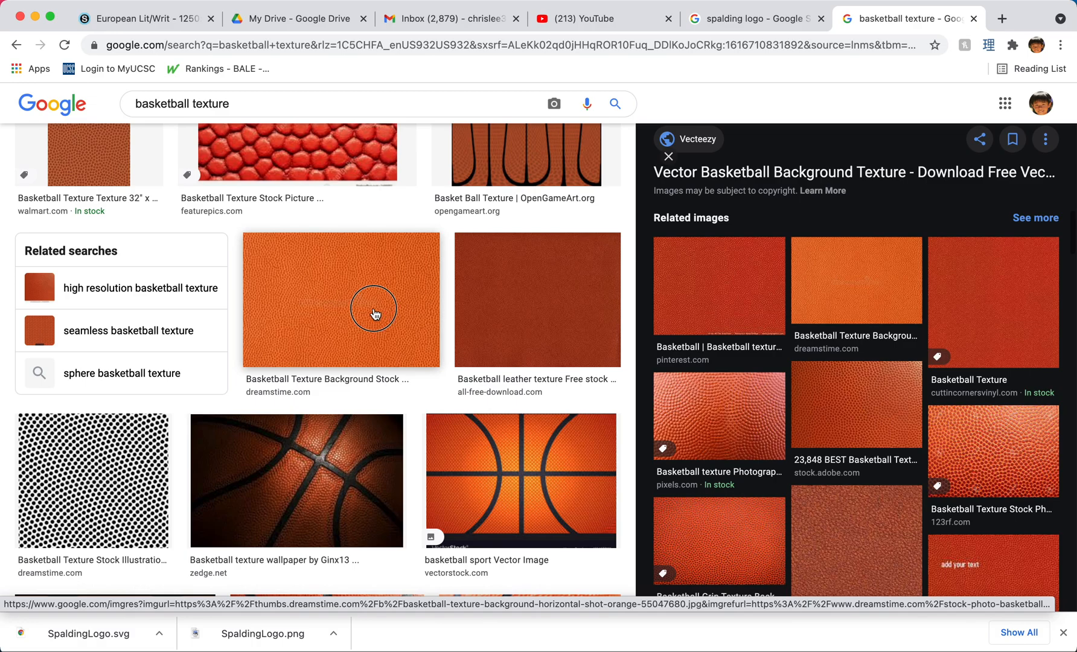
{"action": "left_click", "coordinate": [386, 313]}
{"action": "scroll", "coordinate": [761, 343], "scroll_direction": "down", "scroll_amount": 2}
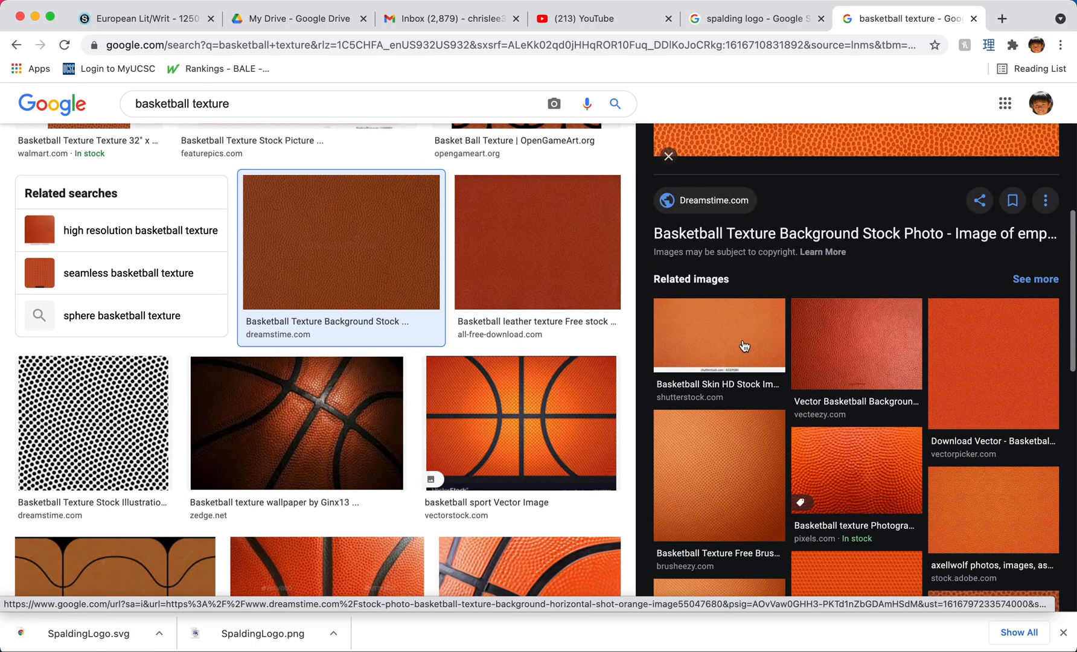
{"action": "left_click", "coordinate": [707, 500]}
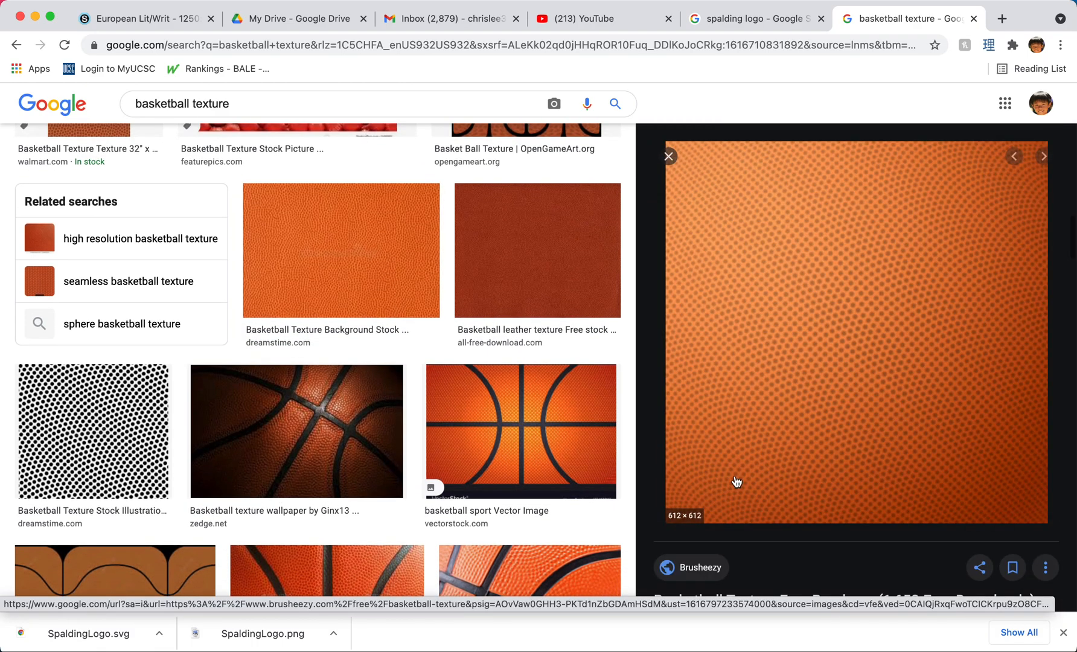
{"action": "scroll", "coordinate": [474, 398], "scroll_direction": "down", "scroll_amount": 2}
{"action": "scroll", "coordinate": [474, 398], "scroll_direction": "down", "scroll_amount": 6}
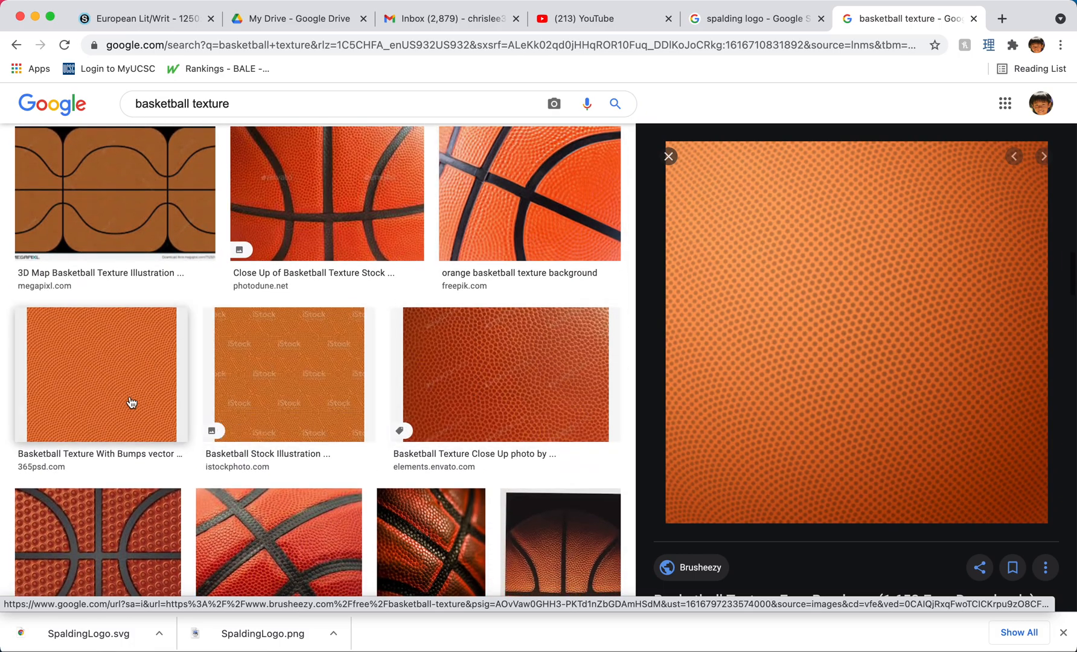
Open the "Basketball Texture With Bumps" image from 365PSD.com at full size in its own browser tab
{"action": "left_click", "coordinate": [121, 400]}
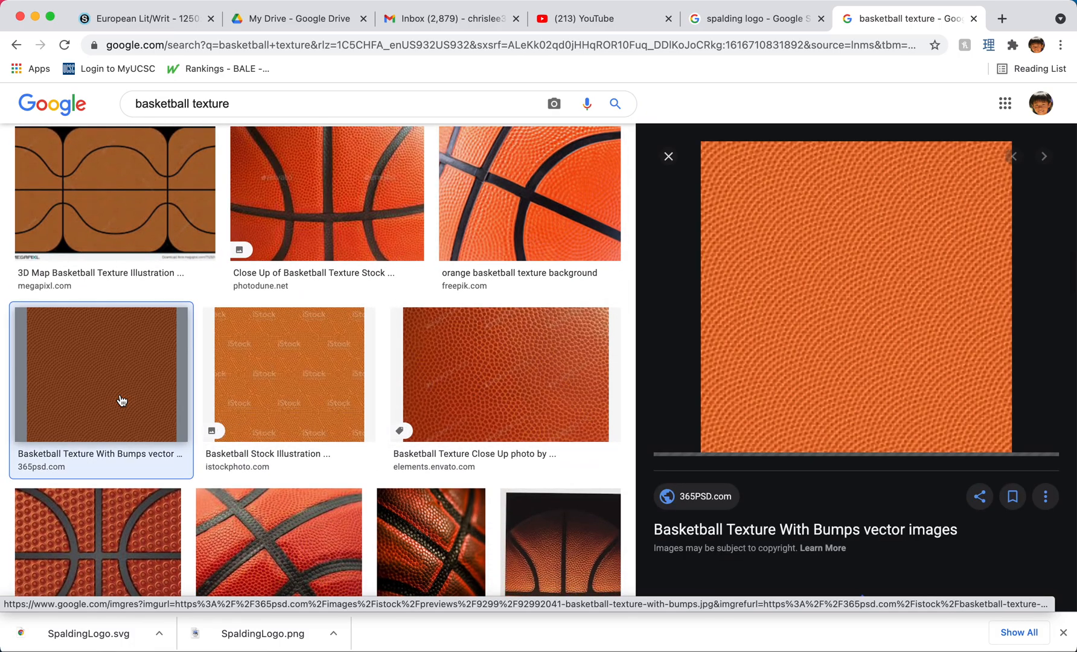
{"action": "right_click", "coordinate": [851, 309]}
{"action": "left_click", "coordinate": [894, 434]}
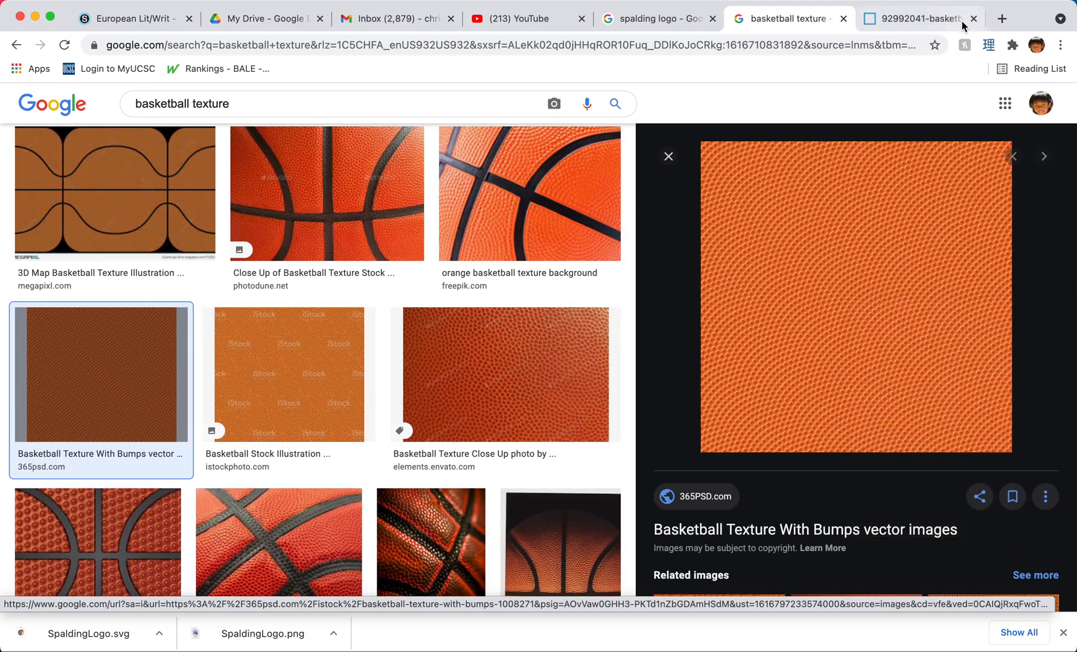
{"action": "left_click", "coordinate": [917, 19]}
Save the texture image as basketballTexture in the FusionClass2021Winter folder under Documents, replacing the existing file
{"action": "right_click", "coordinate": [514, 320]}
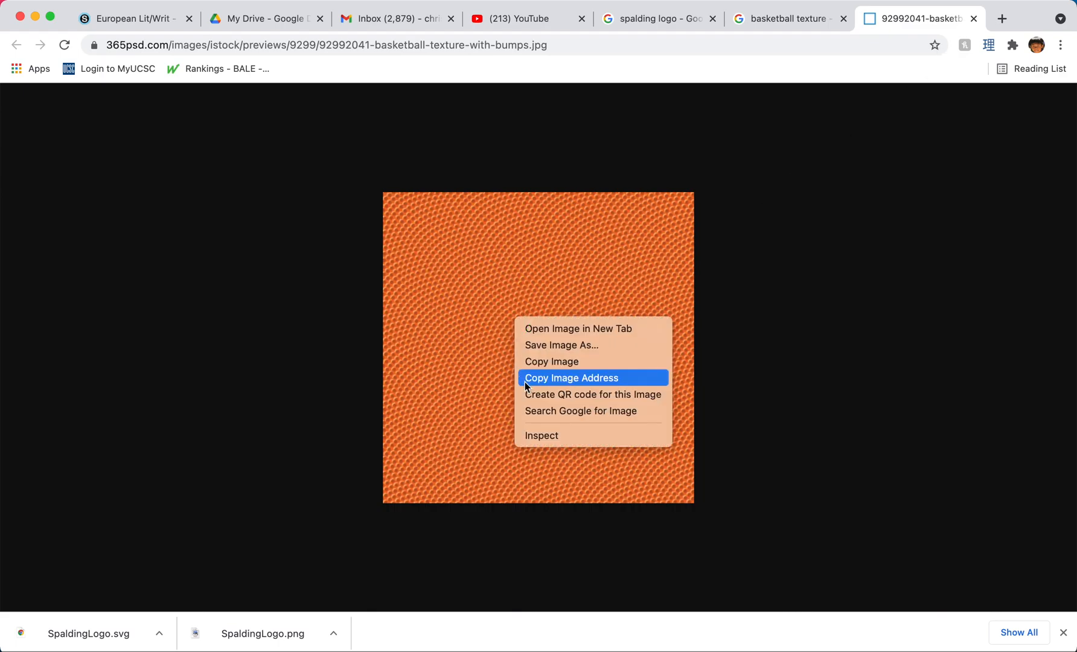
{"action": "left_click", "coordinate": [551, 348]}
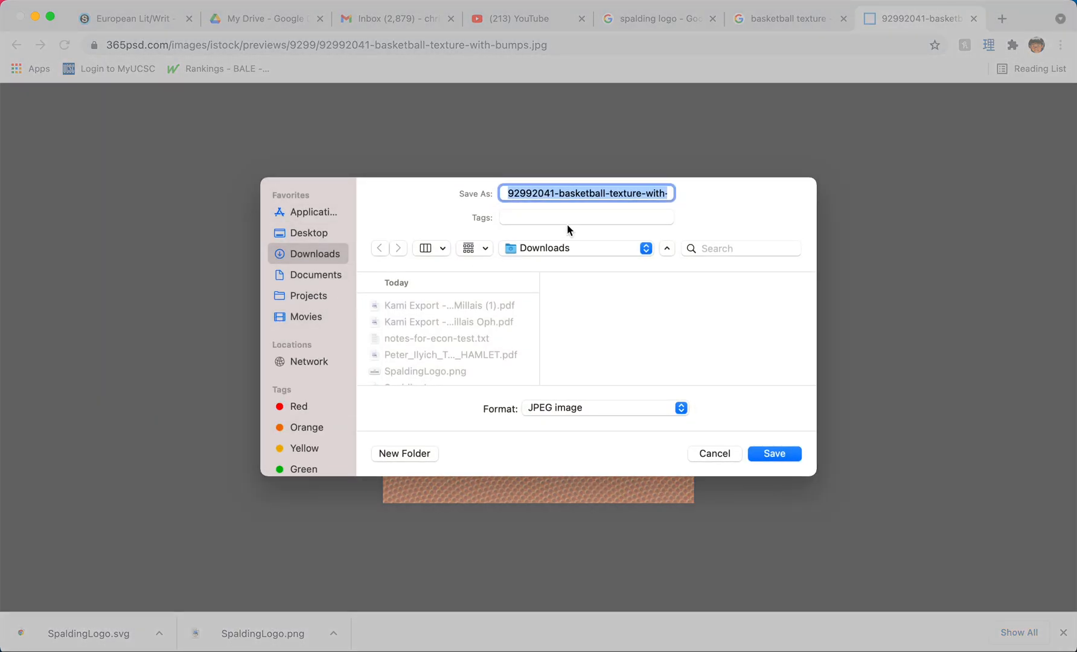
{"action": "type", "text": "basketballTexture"}
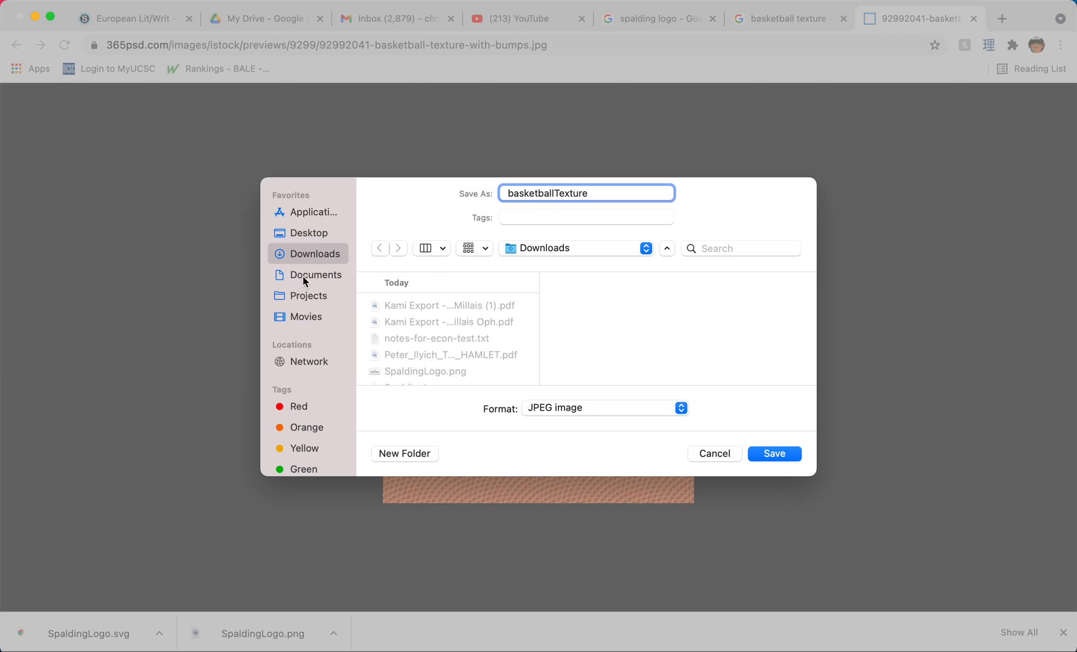
{"action": "left_click", "coordinate": [309, 275]}
{"action": "scroll", "coordinate": [444, 326], "scroll_direction": "down", "scroll_amount": 3}
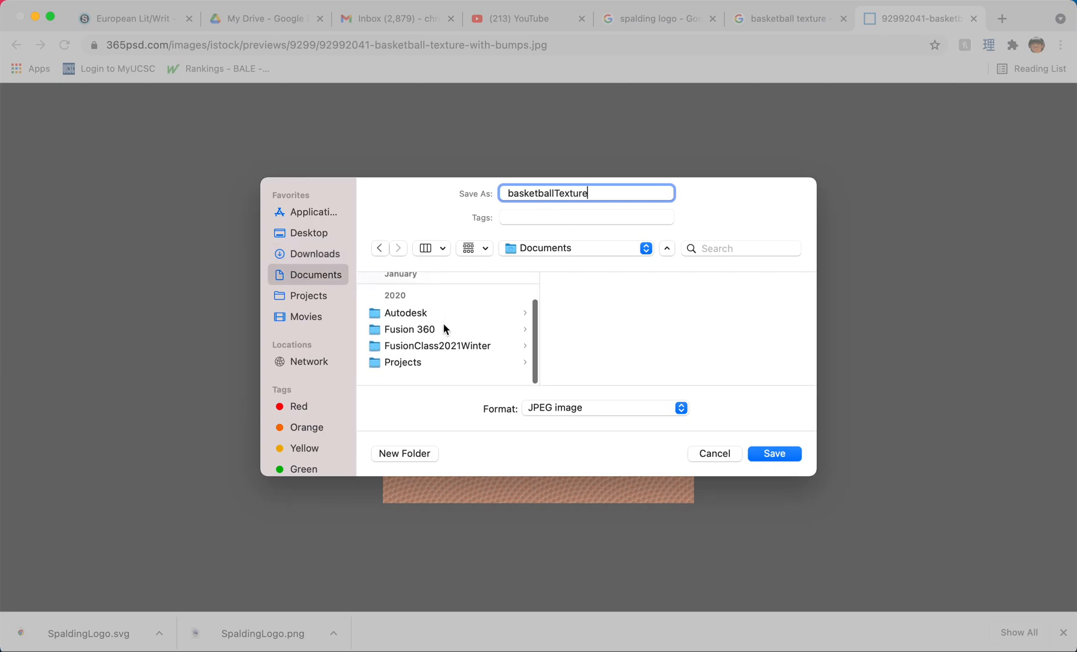
{"action": "left_click", "coordinate": [433, 353]}
{"action": "scroll", "coordinate": [647, 332], "scroll_direction": "down", "scroll_amount": 3}
{"action": "left_click", "coordinate": [768, 454]}
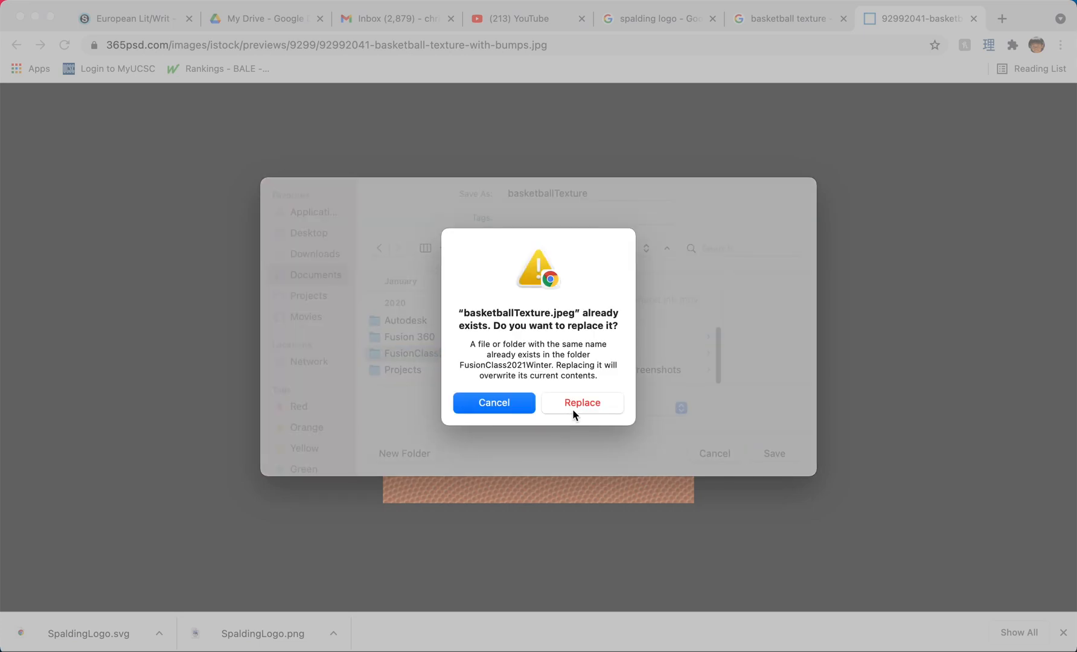
{"action": "left_click", "coordinate": [550, 404]}
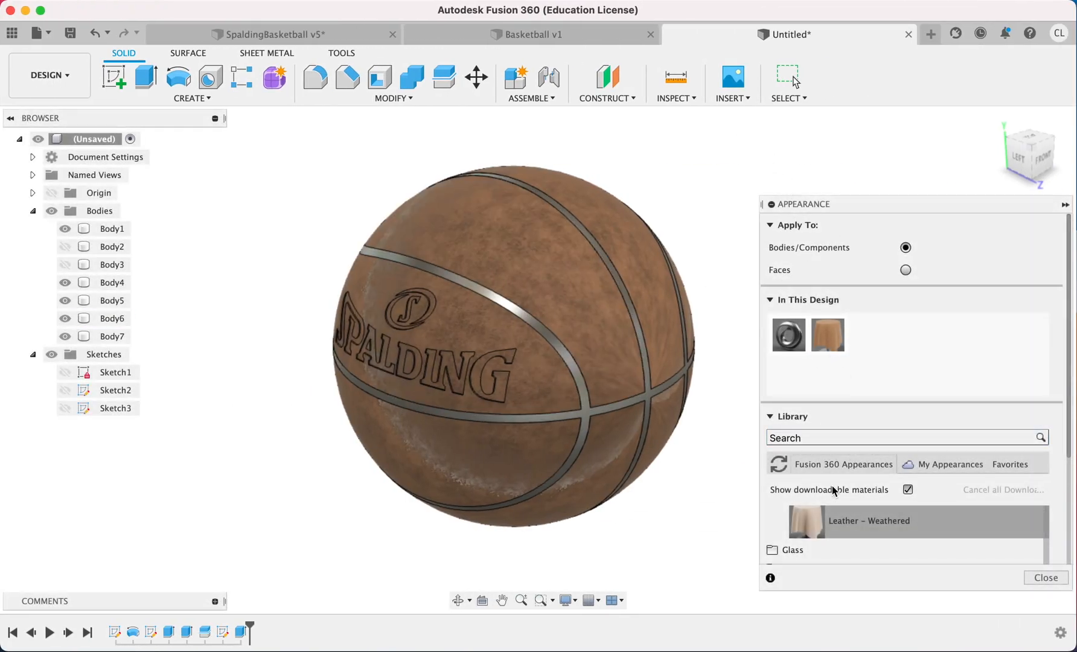
Switch to Fusion 360 and replace the Leather - Weathered appearance's colour image with basketballTexture.jpeg from FusionClass2021Winter, then inspect the ball's surface
{"action": "double_click", "coordinate": [825, 332]}
{"action": "left_click", "coordinate": [696, 324]}
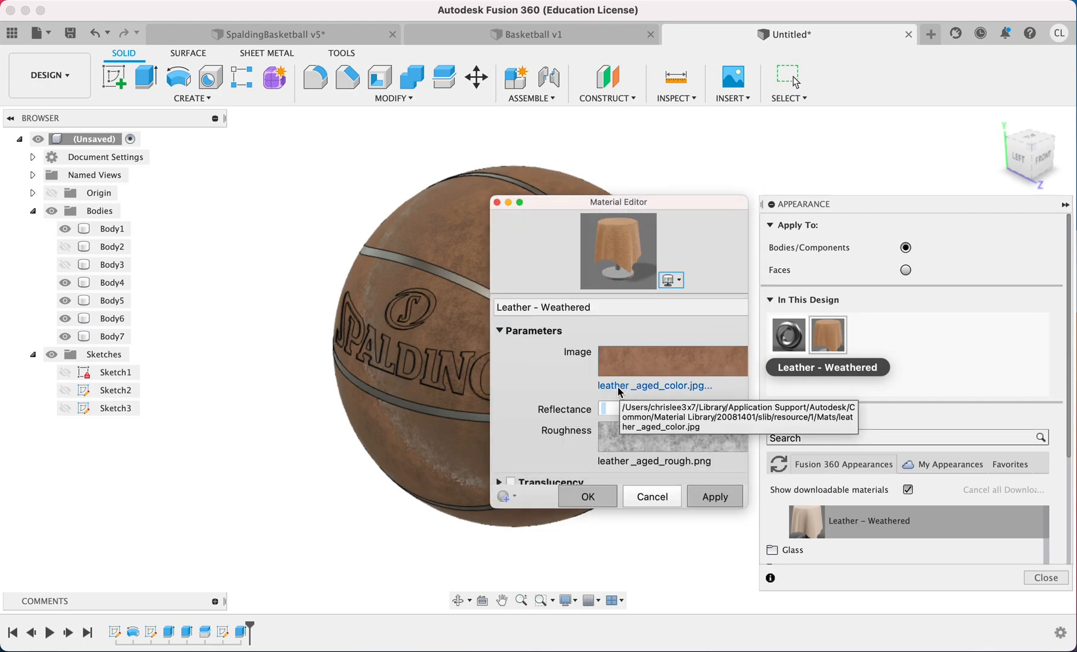
{"action": "scroll", "coordinate": [619, 392], "scroll_direction": "down", "scroll_amount": 3}
{"action": "left_click", "coordinate": [631, 350]}
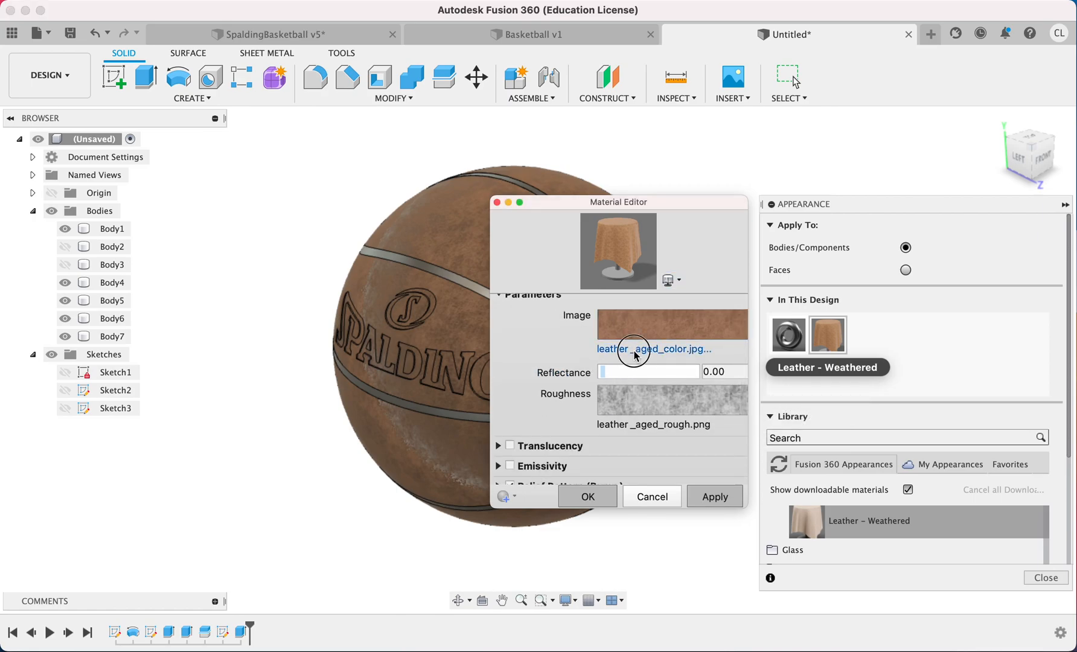
{"action": "left_click", "coordinate": [328, 232]}
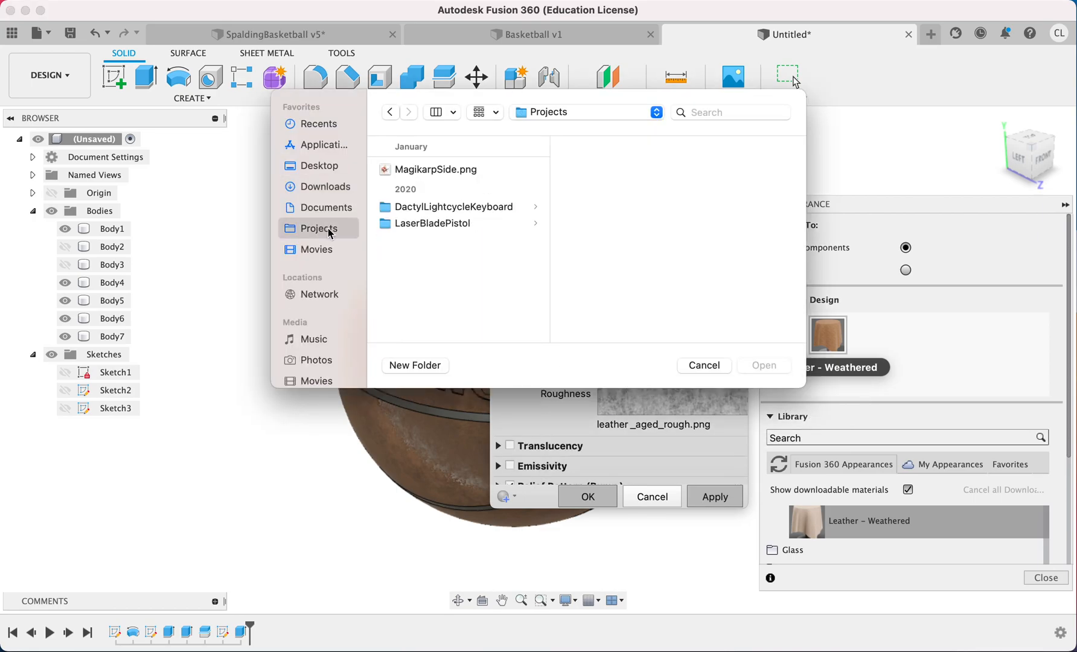
{"action": "left_click", "coordinate": [335, 209]}
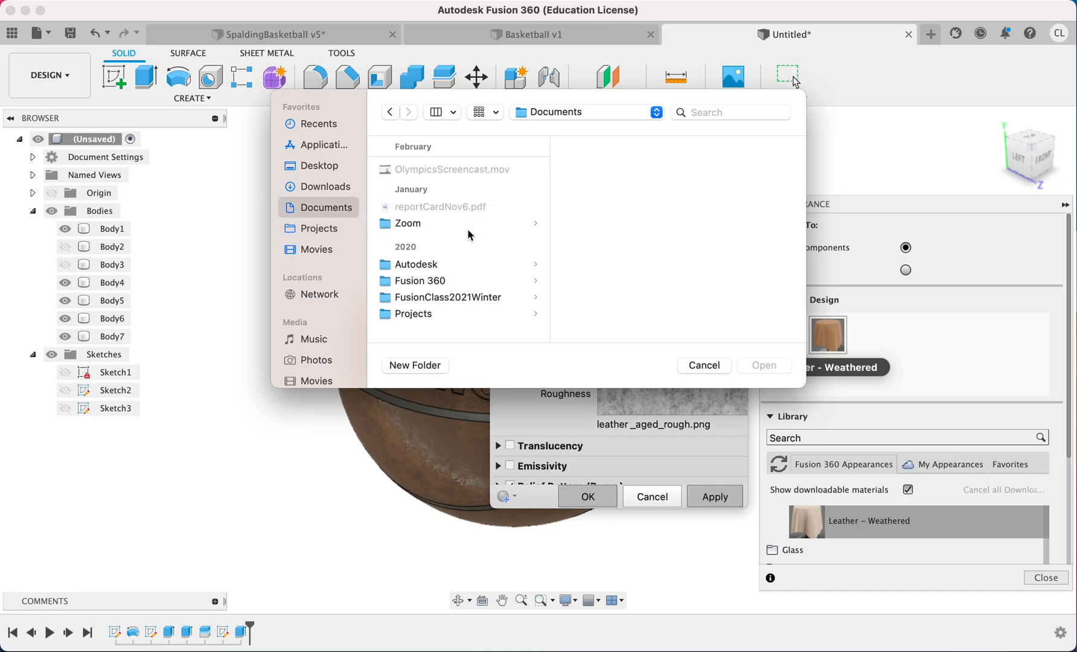
{"action": "left_click", "coordinate": [458, 298]}
{"action": "double_click", "coordinate": [630, 169]}
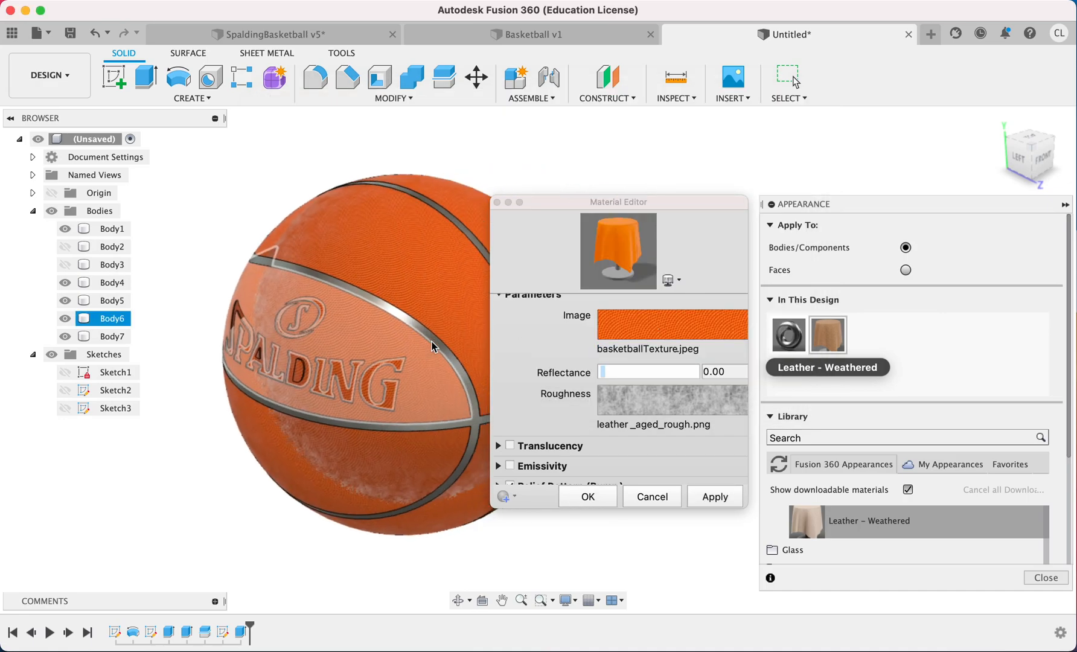
{"action": "scroll", "coordinate": [432, 341], "scroll_direction": "up", "scroll_amount": 5}
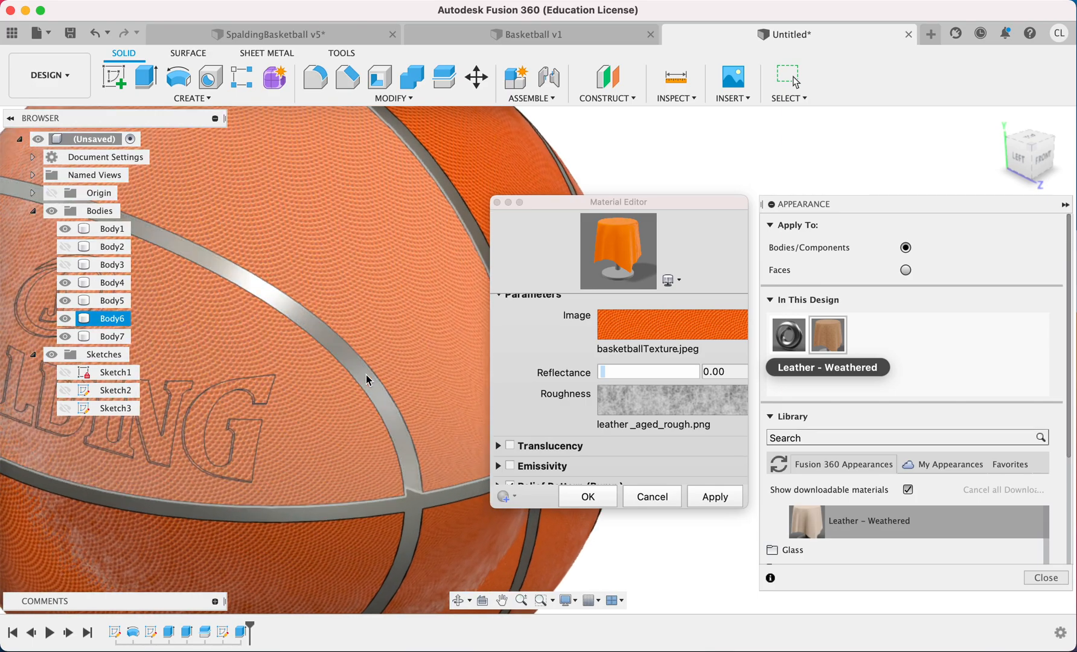
{"action": "scroll", "coordinate": [316, 388], "scroll_direction": "down", "scroll_amount": 5}
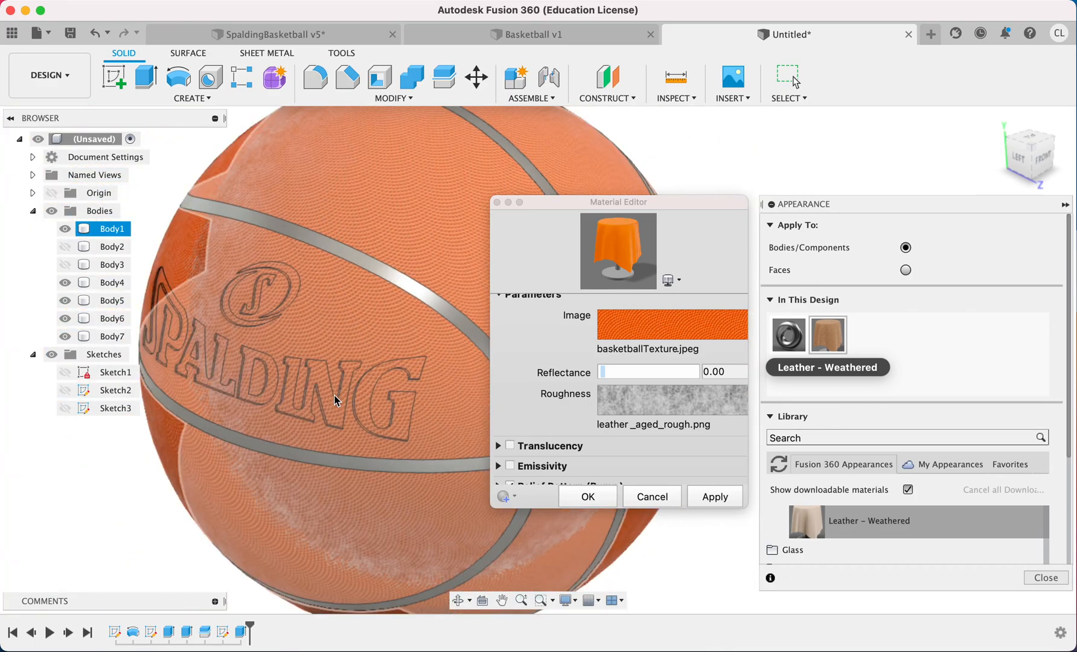
Set the basketballTexture image's sample size in the Leather - Weathered appearance to 50 mm wide and 50.04 mm high
{"action": "left_click_drag", "start_coordinate": [1033, 156], "coordinate": [549, 133]}
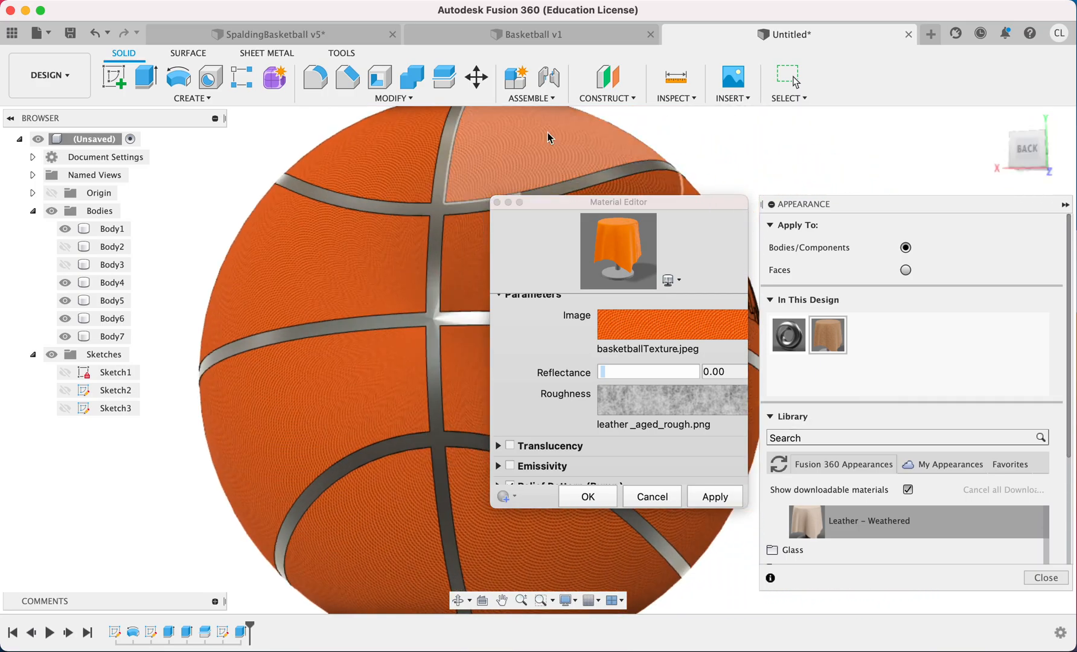
{"action": "scroll", "coordinate": [595, 399], "scroll_direction": "up", "scroll_amount": 3}
{"action": "scroll", "coordinate": [595, 388], "scroll_direction": "down", "scroll_amount": 2}
{"action": "scroll", "coordinate": [597, 381], "scroll_direction": "up", "scroll_amount": 3}
{"action": "left_click", "coordinate": [637, 361]}
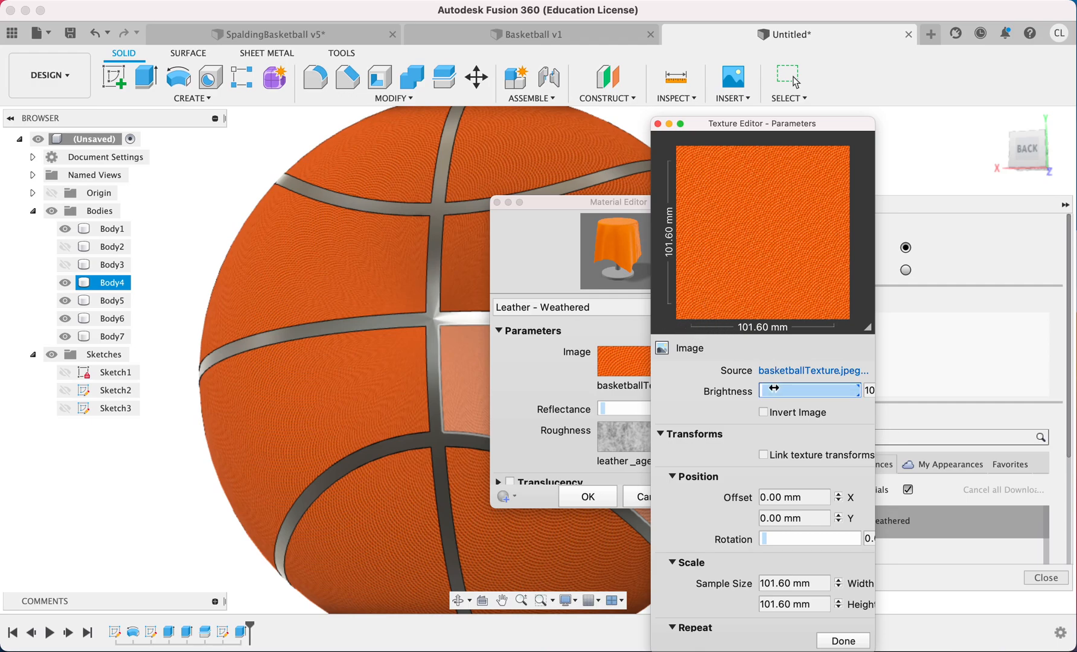
{"action": "scroll", "coordinate": [781, 520], "scroll_direction": "down", "scroll_amount": 1}
{"action": "left_click", "coordinate": [779, 583]}
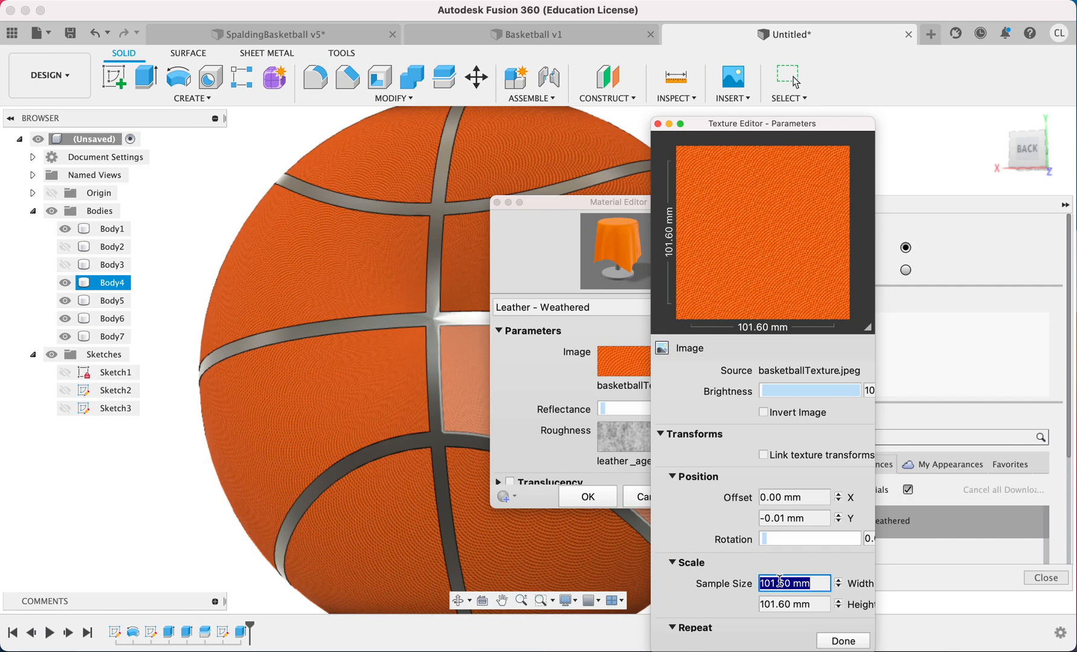
{"action": "left_click", "coordinate": [790, 520]}
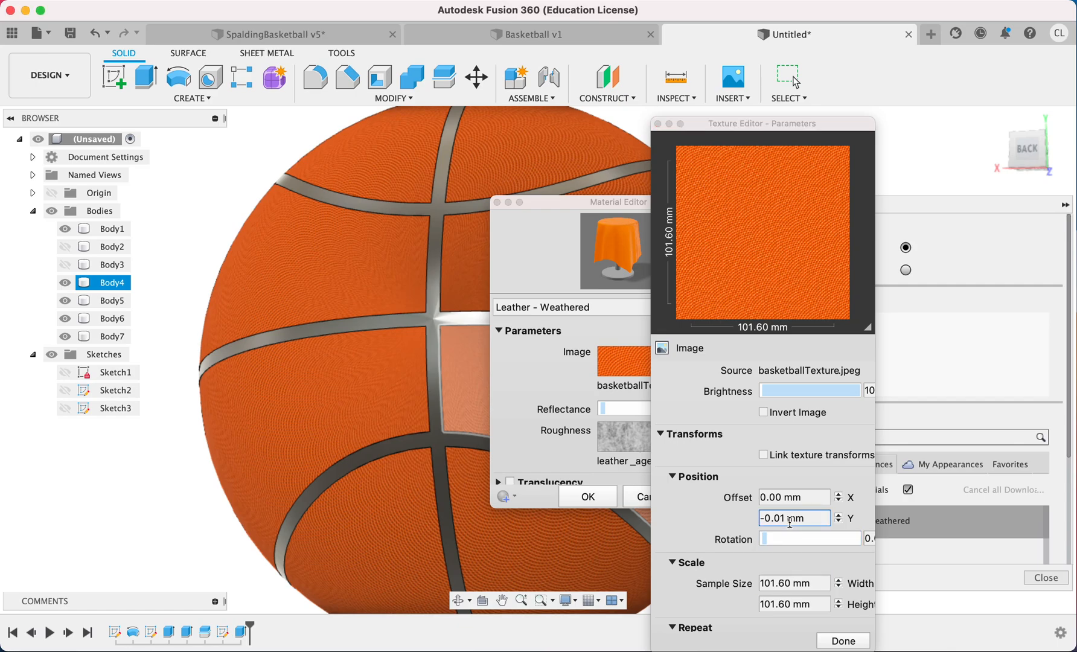
{"action": "left_click", "coordinate": [835, 517]}
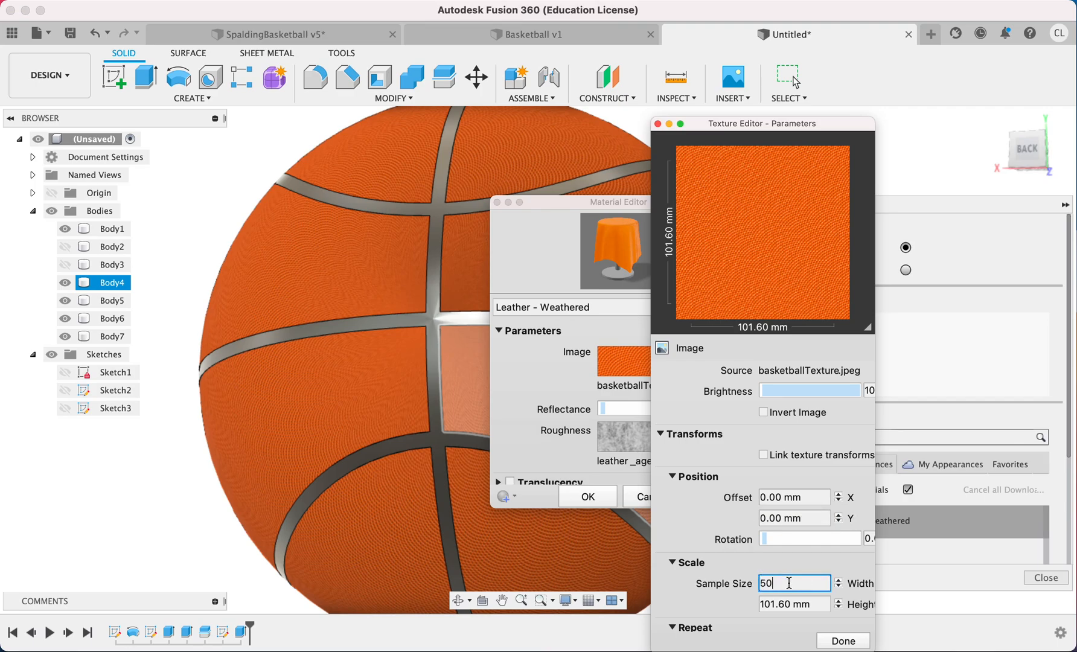
{"action": "left_click", "coordinate": [798, 605]}
{"action": "left_click", "coordinate": [843, 641]}
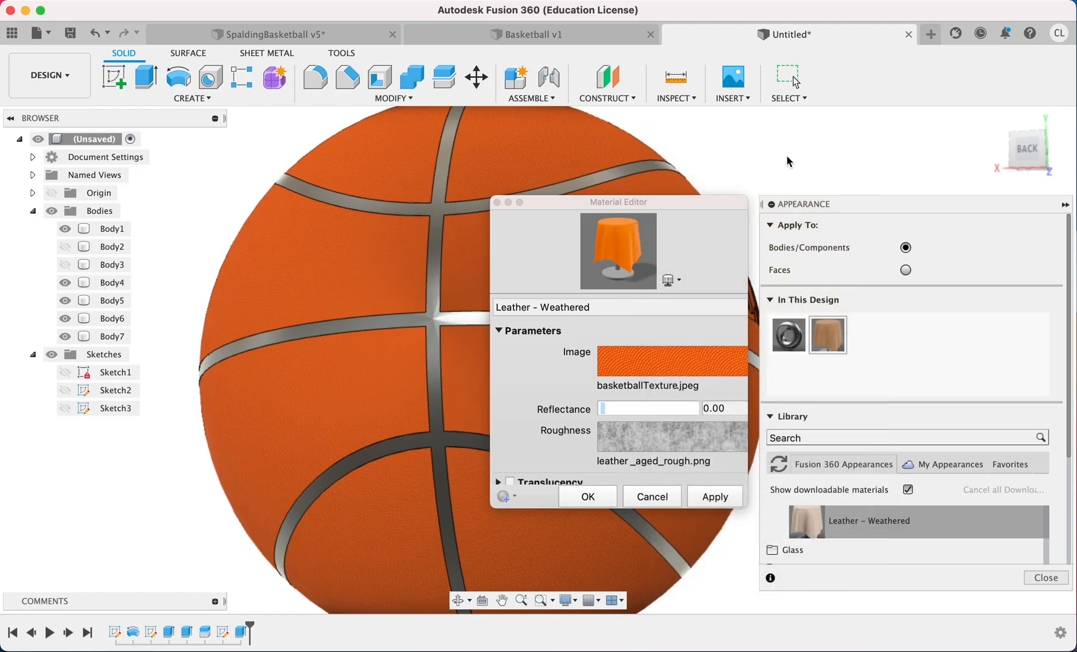
Set the basketball texture's sample size to 200 mm wide and 200 mm high, and close the Material Editor without applying
{"action": "left_click_drag", "start_coordinate": [1023, 148], "coordinate": [823, 167]}
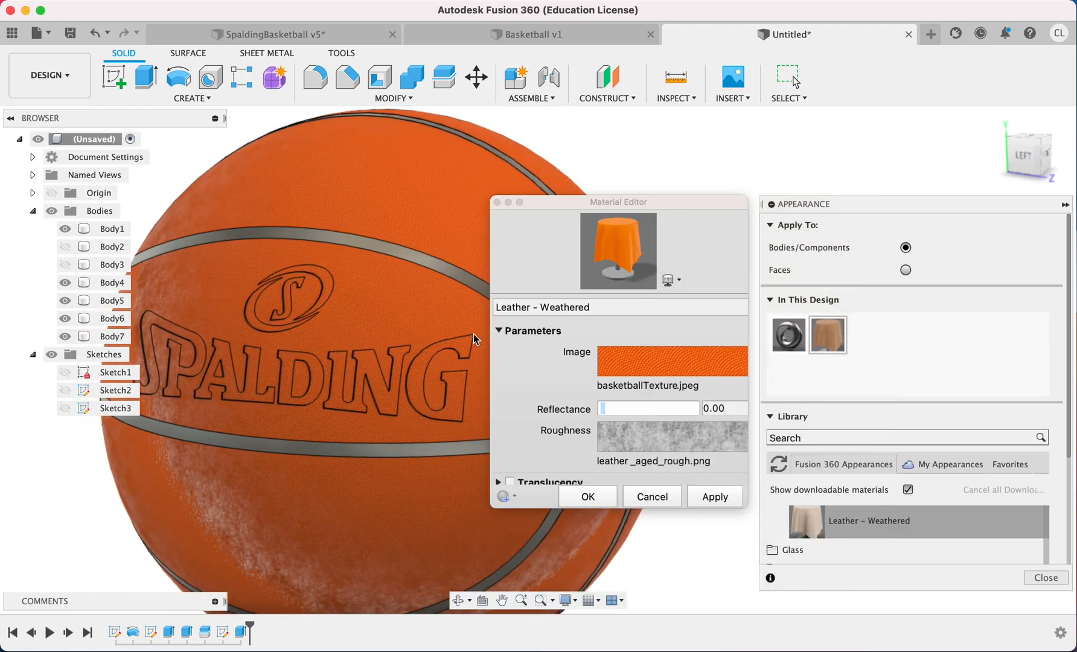
{"action": "left_click", "coordinate": [648, 367]}
{"action": "scroll", "coordinate": [774, 450], "scroll_direction": "down", "scroll_amount": 2}
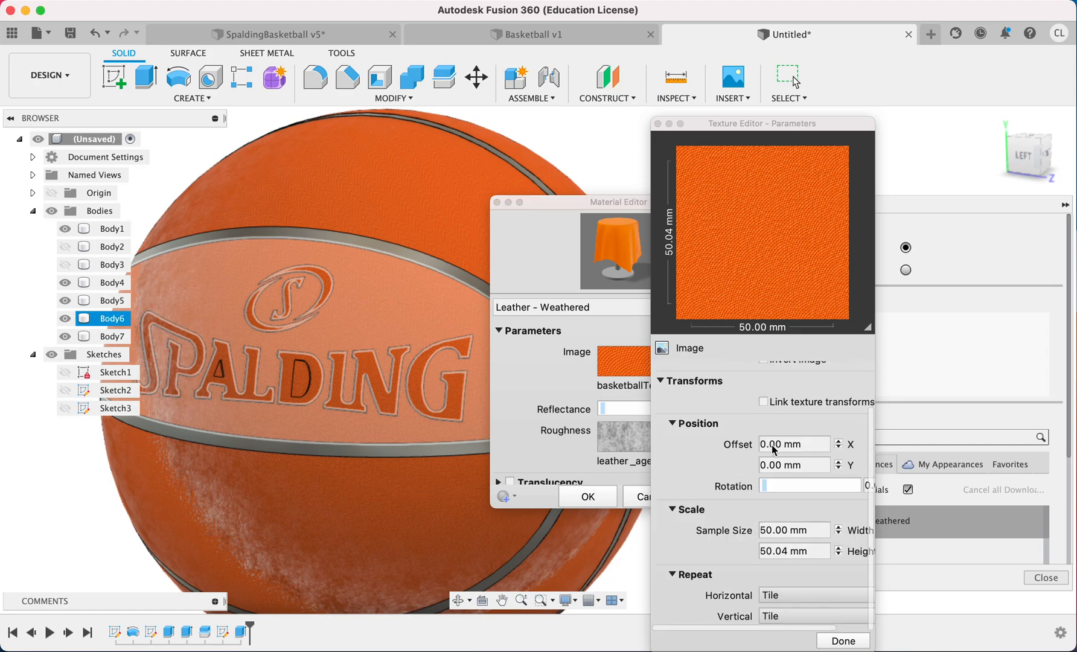
{"action": "scroll", "coordinate": [773, 450], "scroll_direction": "down", "scroll_amount": 1}
{"action": "left_click", "coordinate": [778, 530]}
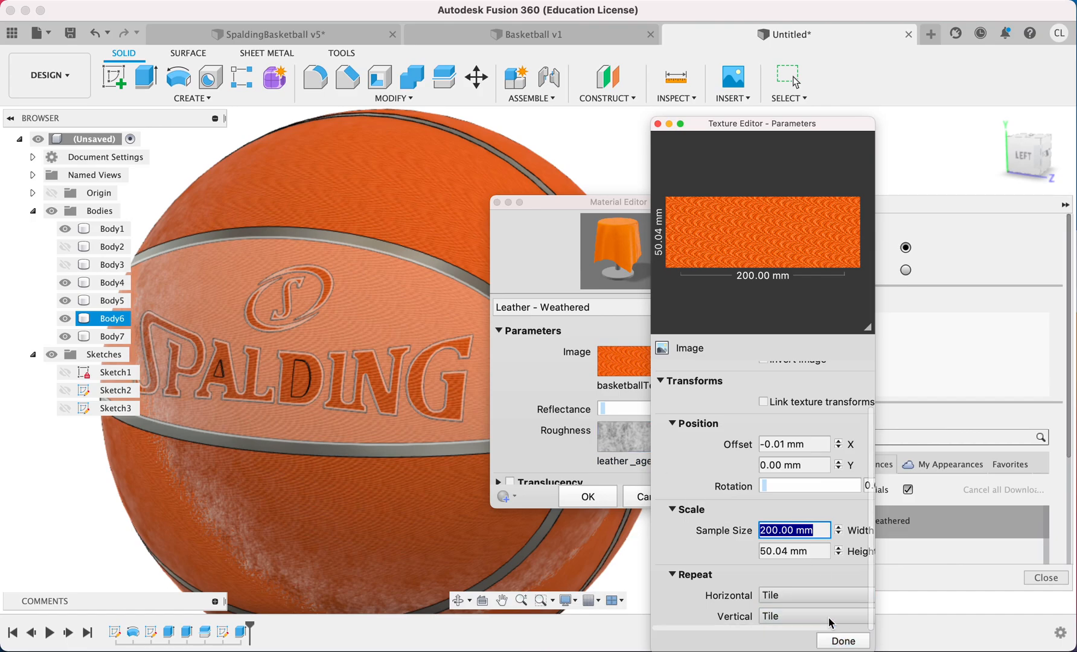
{"action": "left_click", "coordinate": [780, 550]}
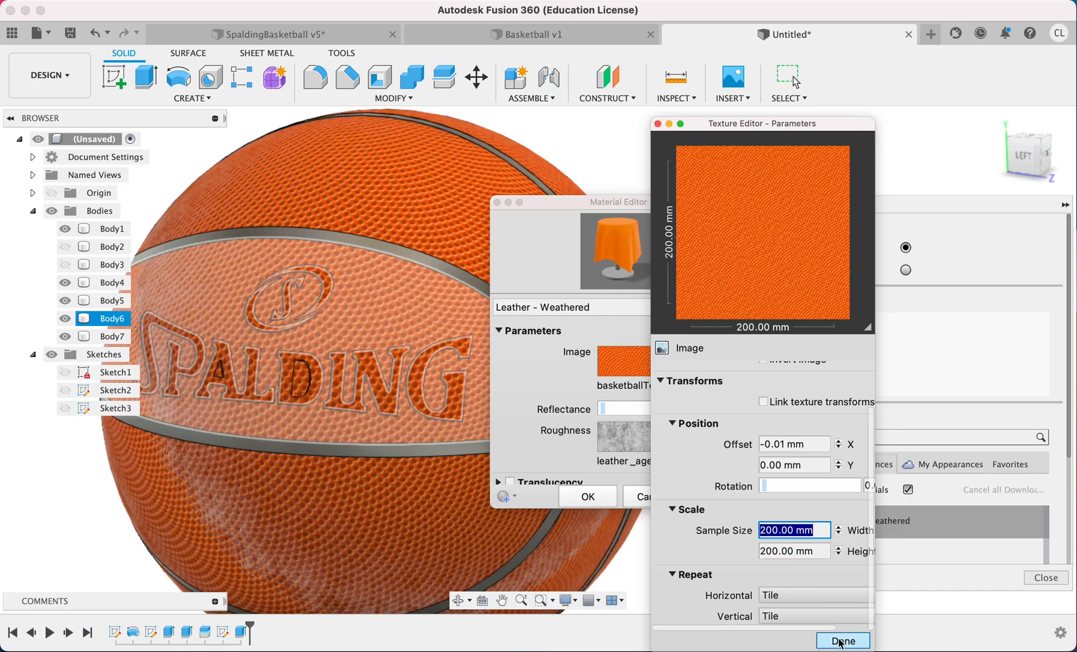
{"action": "left_click", "coordinate": [843, 641]}
{"action": "scroll", "coordinate": [400, 303], "scroll_direction": "down", "scroll_amount": 5}
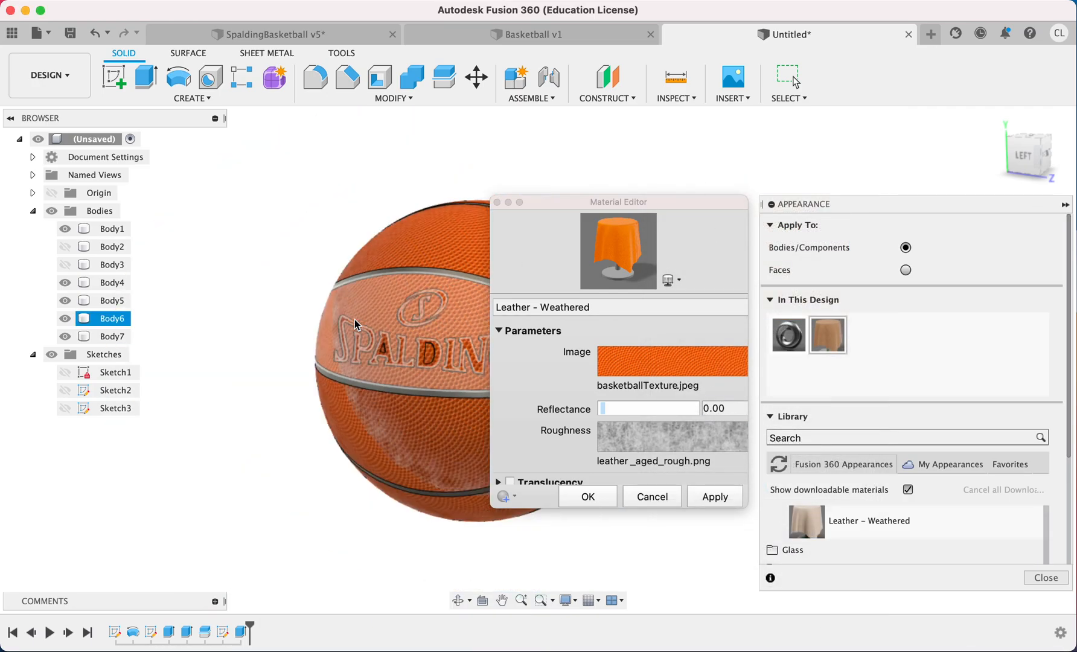
{"action": "mouse_move", "coordinate": [998, 141]}
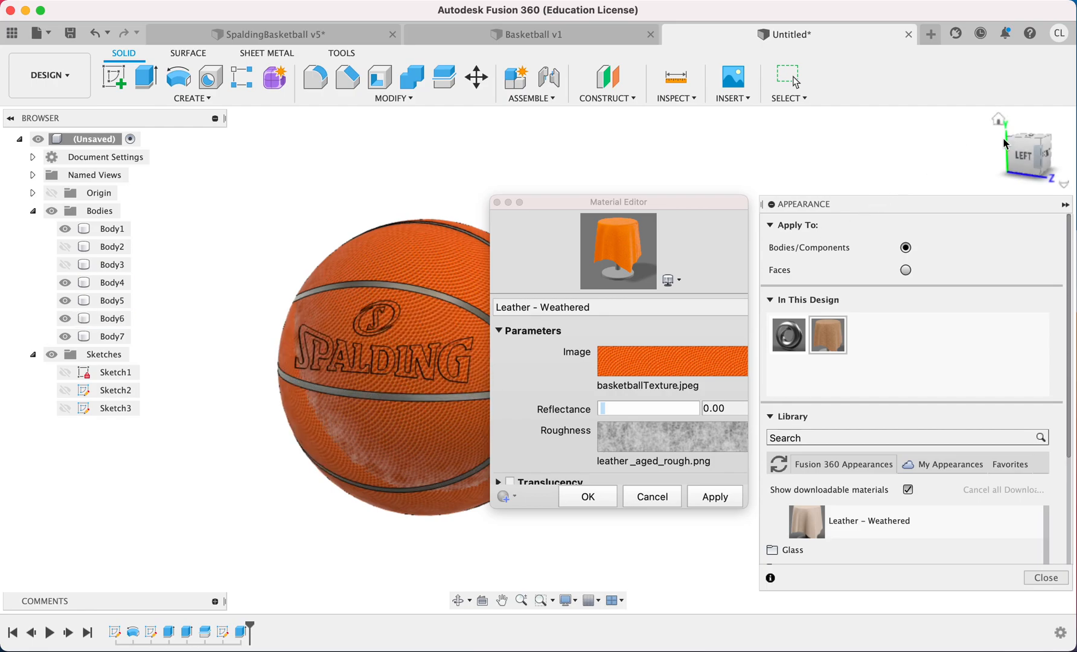
{"action": "left_click", "coordinate": [496, 202]}
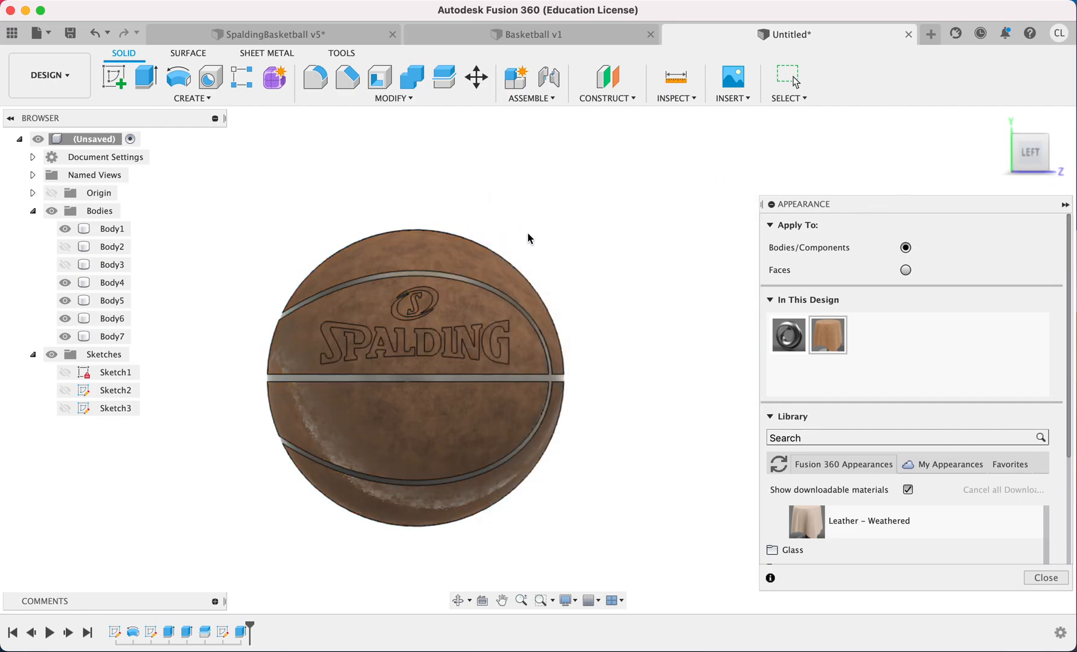
Reopen the advanced settings of Leather - Weathered and replace its colour image with basketballTexture.jpeg from FusionClass2021Winter
{"action": "double_click", "coordinate": [827, 329]}
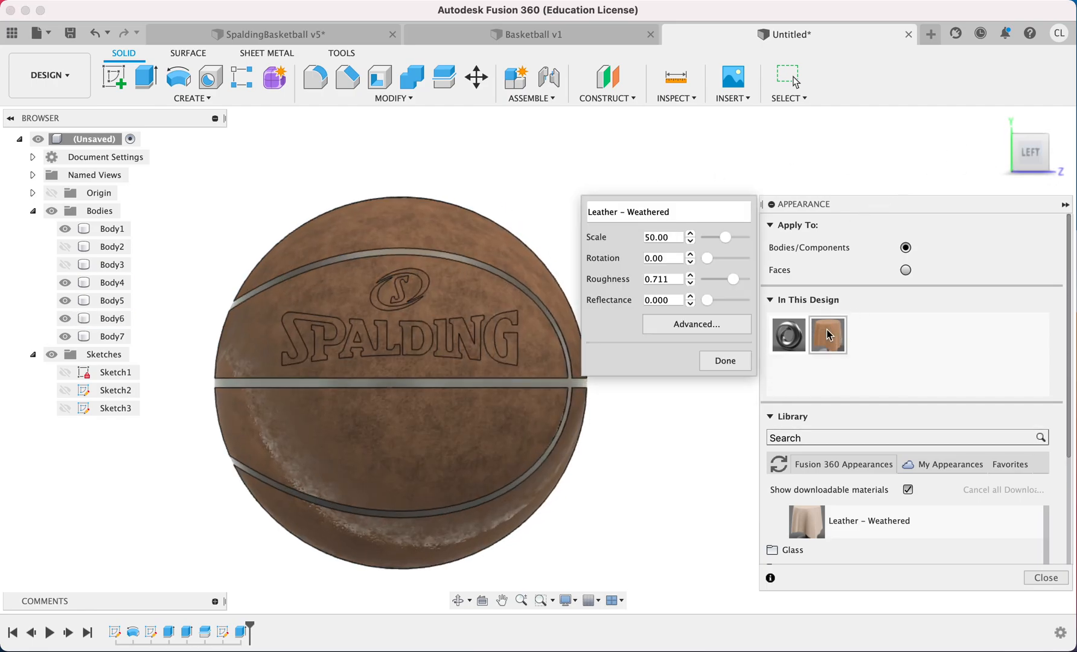
{"action": "left_click", "coordinate": [716, 324]}
{"action": "left_click", "coordinate": [675, 360]}
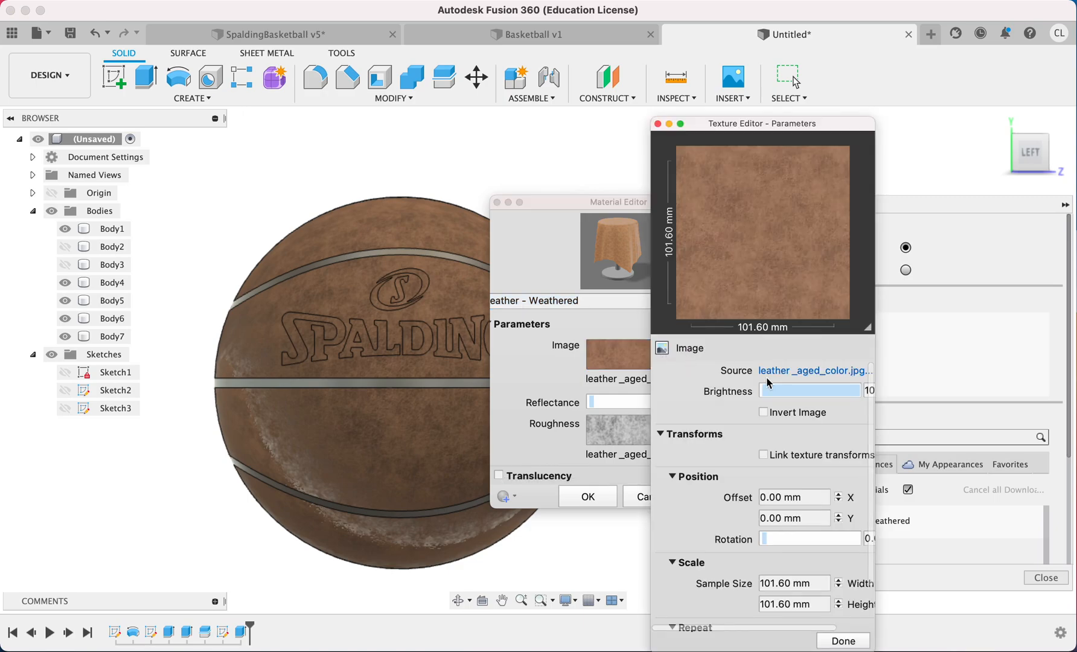
{"action": "left_click", "coordinate": [804, 369]}
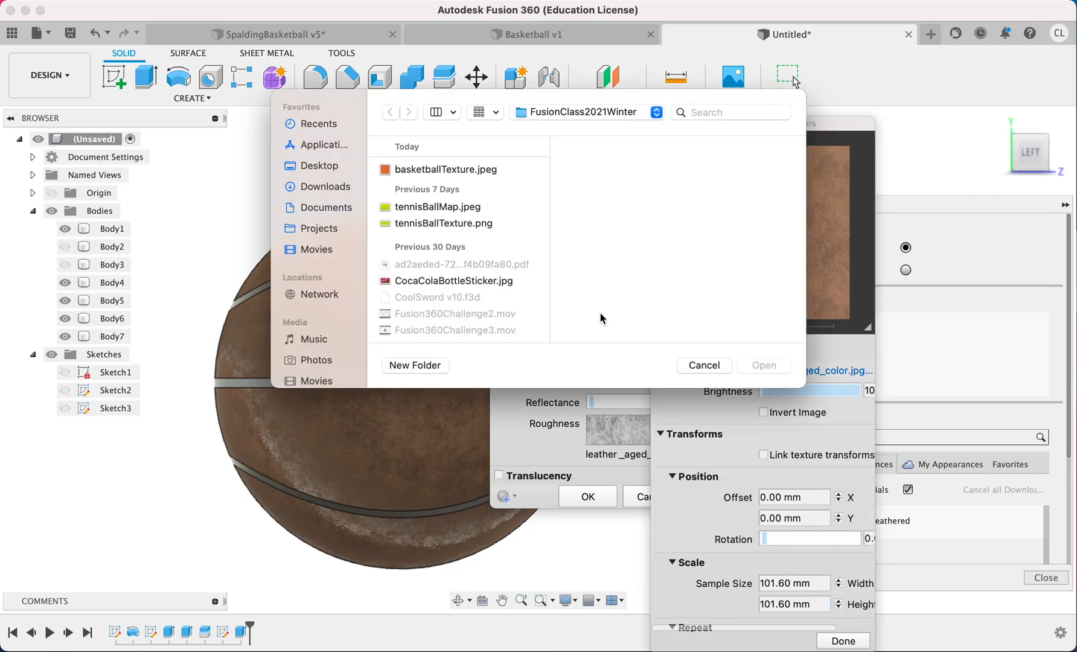
{"action": "left_click", "coordinate": [434, 171]}
{"action": "left_click", "coordinate": [763, 365]}
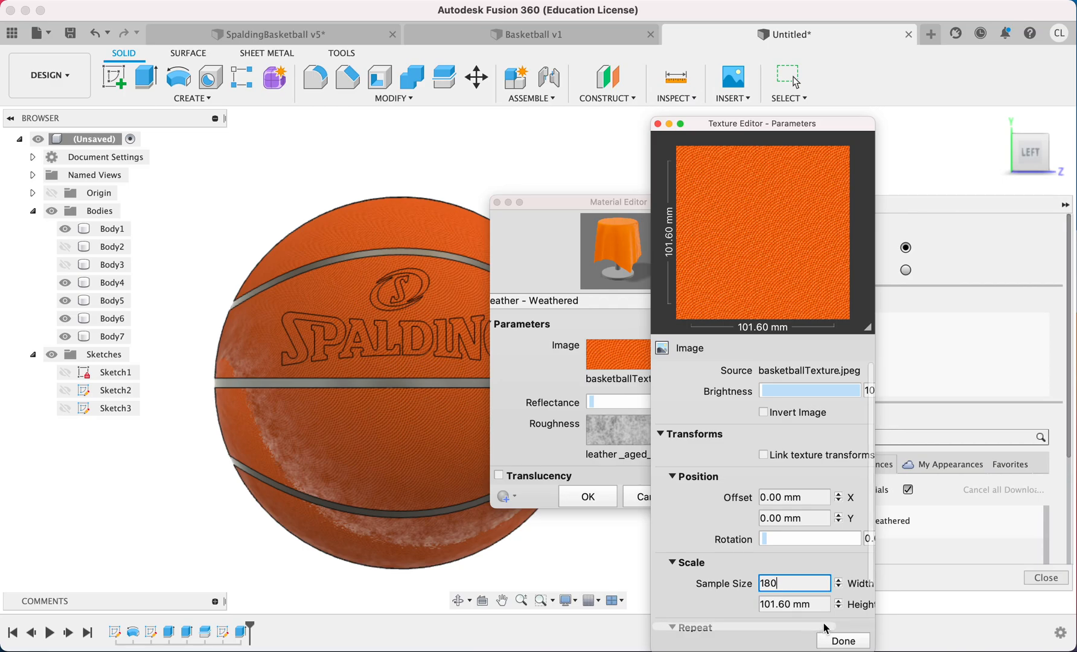
Set the texture's sample size to 180 mm, apply the appearance changes and close the Material Editor
{"action": "key", "text": "Return"}
{"action": "left_click", "coordinate": [841, 641]}
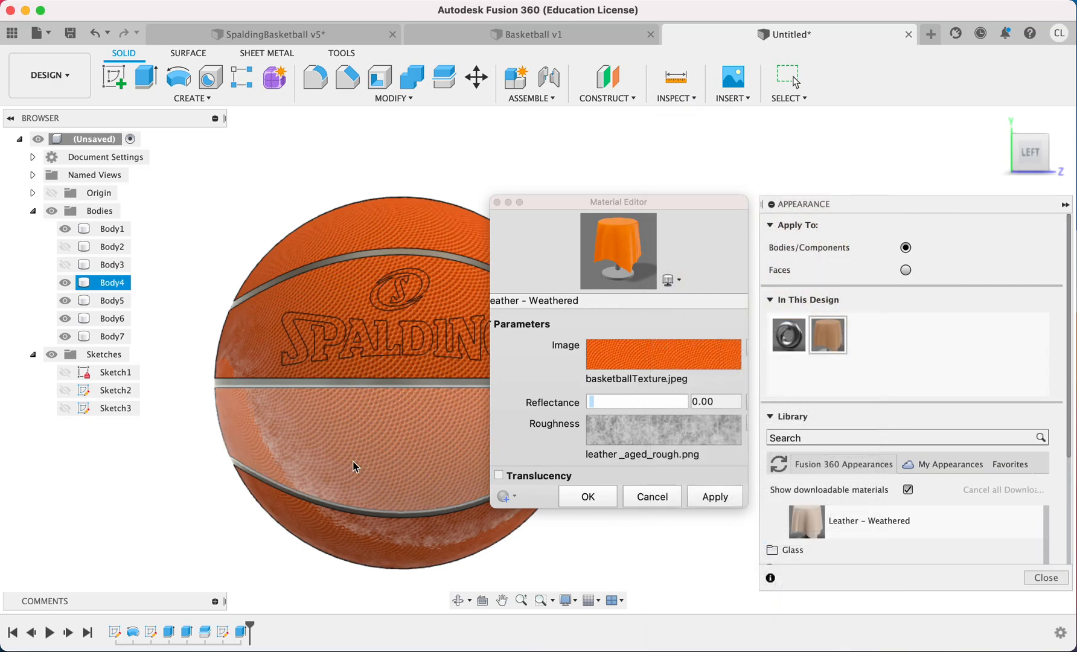
{"action": "scroll", "coordinate": [338, 374], "scroll_direction": "up", "scroll_amount": 3}
{"action": "left_click", "coordinate": [714, 496]}
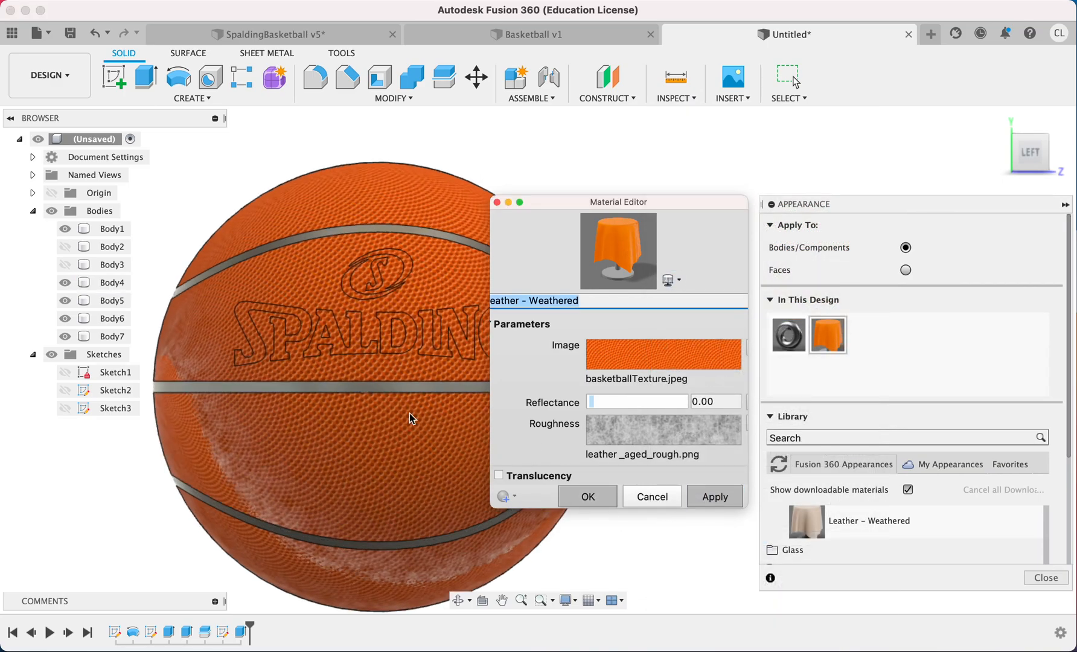
{"action": "left_click", "coordinate": [666, 496]}
Apply the Paint - Enamel Glossy (Black) appearance from the Glossy paint library to the ball's seam body
{"action": "left_click_drag", "start_coordinate": [1029, 152], "coordinate": [322, 166]}
{"action": "scroll", "coordinate": [238, 269], "scroll_direction": "left", "scroll_amount": 5}
{"action": "scroll", "coordinate": [238, 269], "scroll_direction": "up", "scroll_amount": 5}
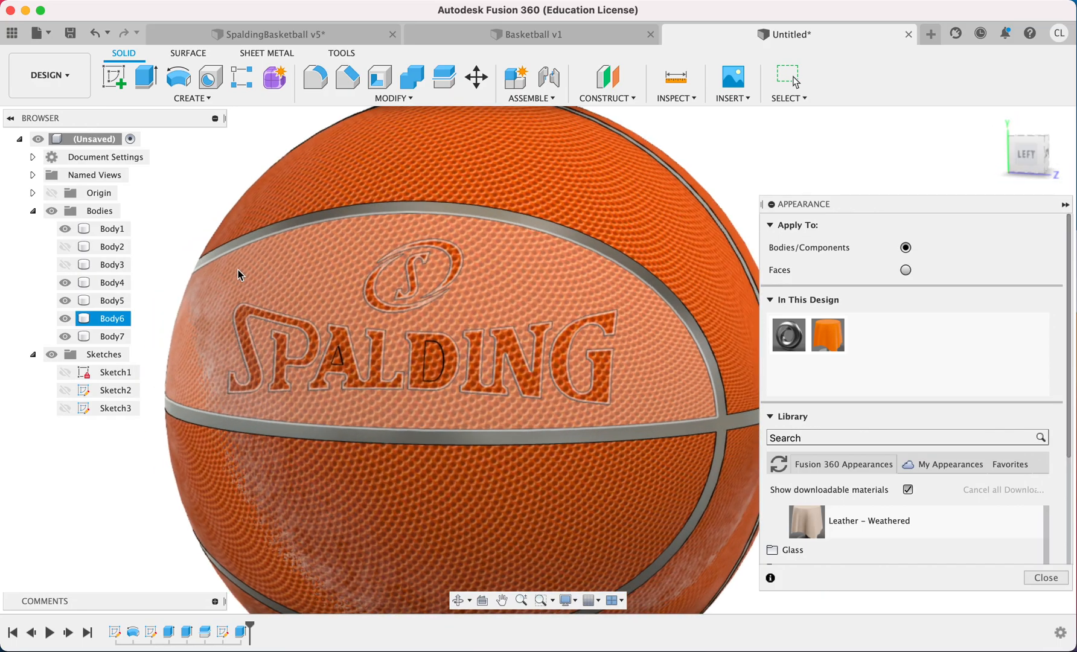
{"action": "scroll", "coordinate": [238, 269], "scroll_direction": "left", "scroll_amount": 3}
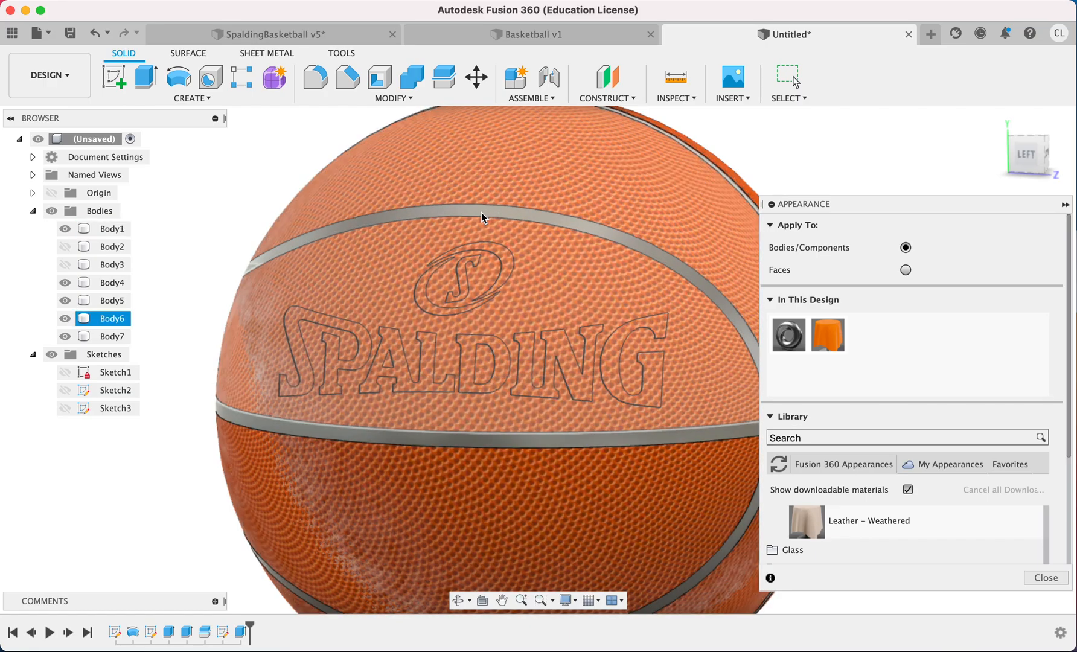
{"action": "scroll", "coordinate": [893, 393], "scroll_direction": "down", "scroll_amount": 4}
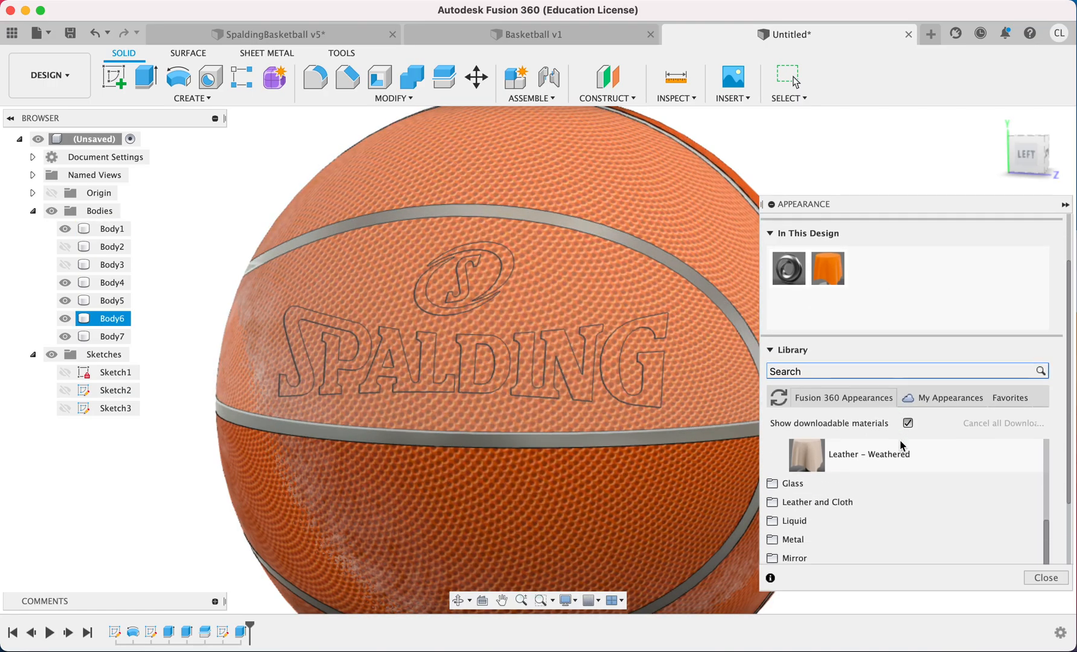
{"action": "left_click", "coordinate": [833, 444]}
{"action": "scroll", "coordinate": [900, 442], "scroll_direction": "down", "scroll_amount": 5}
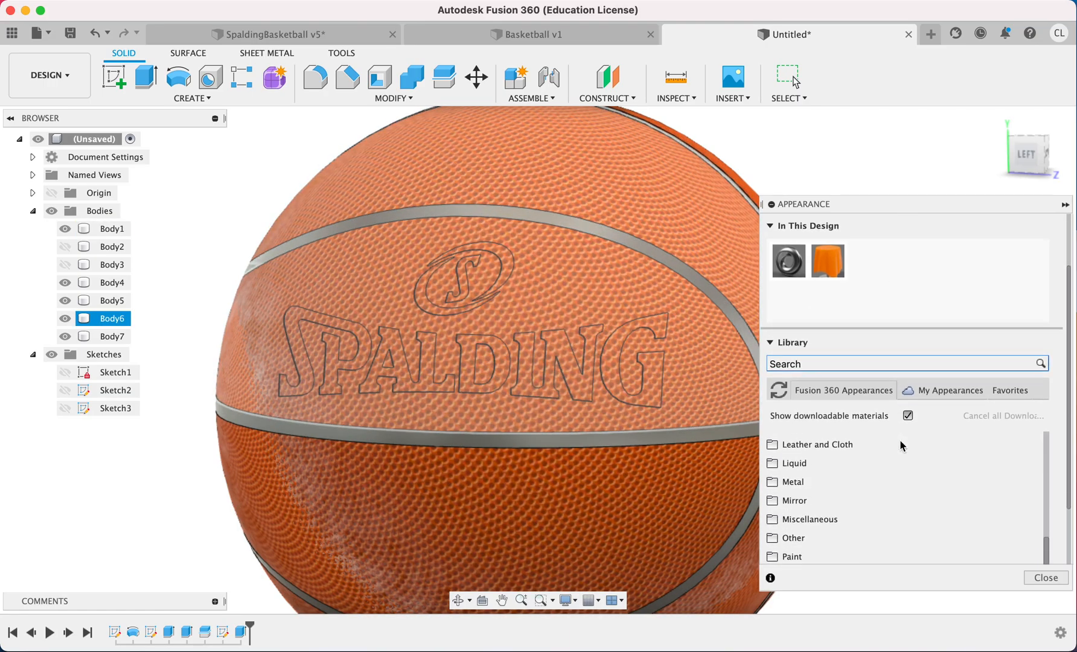
{"action": "scroll", "coordinate": [872, 482], "scroll_direction": "up", "scroll_amount": 1}
{"action": "scroll", "coordinate": [872, 481], "scroll_direction": "down", "scroll_amount": 1}
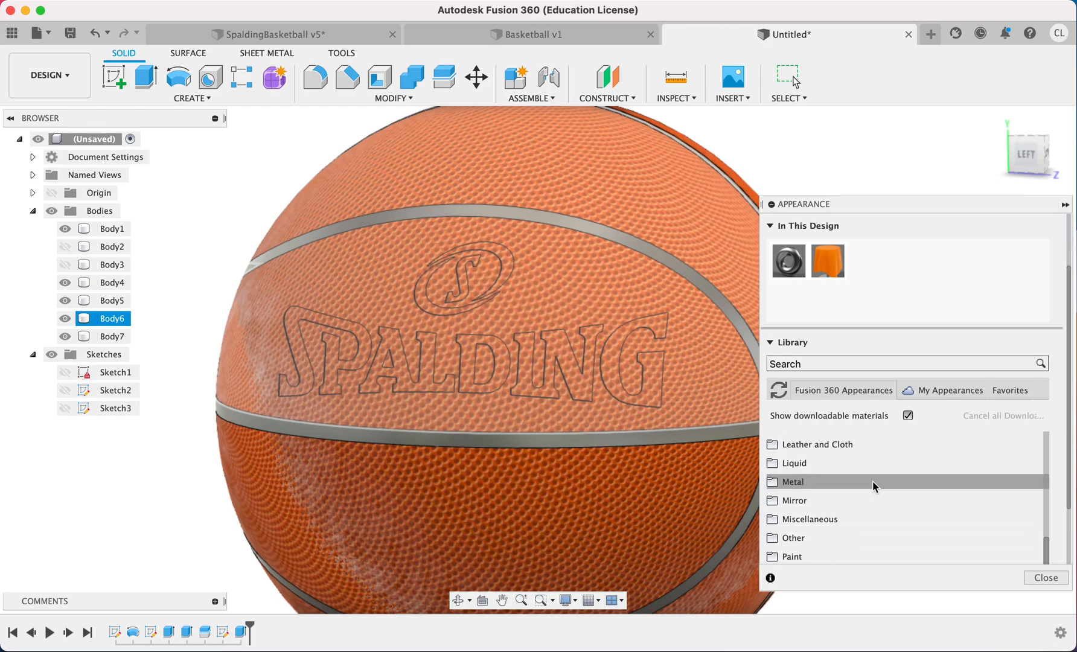
{"action": "left_click", "coordinate": [827, 554]}
{"action": "left_click", "coordinate": [800, 479]}
{"action": "scroll", "coordinate": [827, 476], "scroll_direction": "down", "scroll_amount": 2}
{"action": "scroll", "coordinate": [827, 476], "scroll_direction": "up", "scroll_amount": 2}
{"action": "mouse_move", "coordinate": [827, 476]}
{"action": "left_mouse_down"}
{"action": "mouse_move", "coordinate": [762, 468]}
{"action": "mouse_move", "coordinate": [701, 437]}
{"action": "mouse_move", "coordinate": [712, 440]}
{"action": "left_mouse_up"}
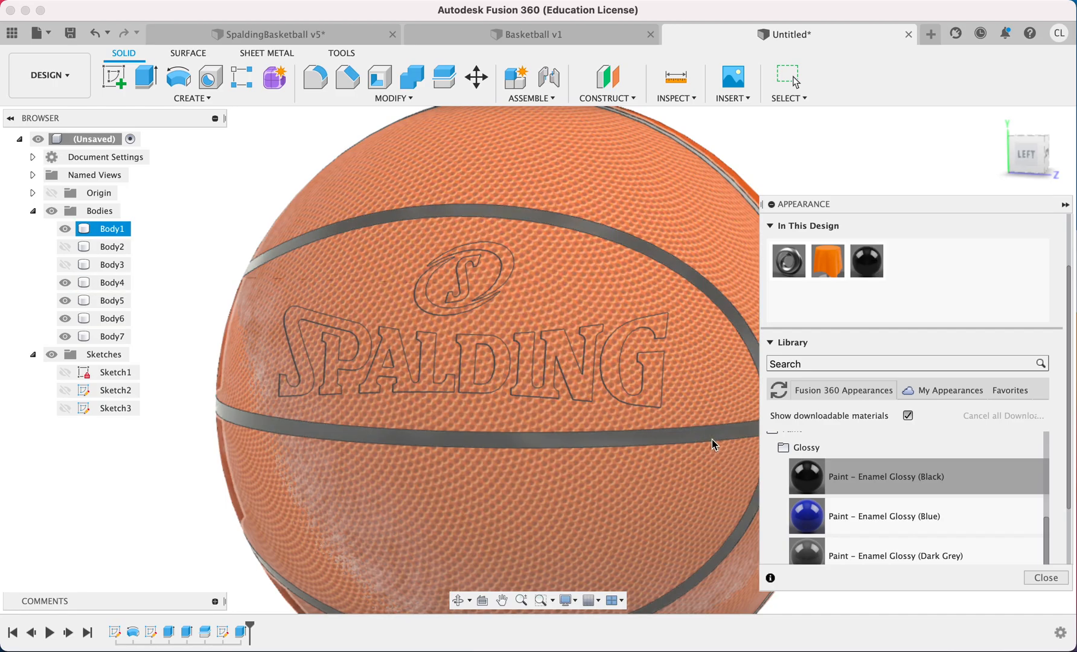
Switch the appearance target to faces and apply Paint - Enamel Glossy (Black) to the G and IN letters of the Spalding logo
{"action": "scroll", "coordinate": [587, 387], "scroll_direction": "up", "scroll_amount": 3}
{"action": "scroll", "coordinate": [588, 387], "scroll_direction": "up", "scroll_amount": 2}
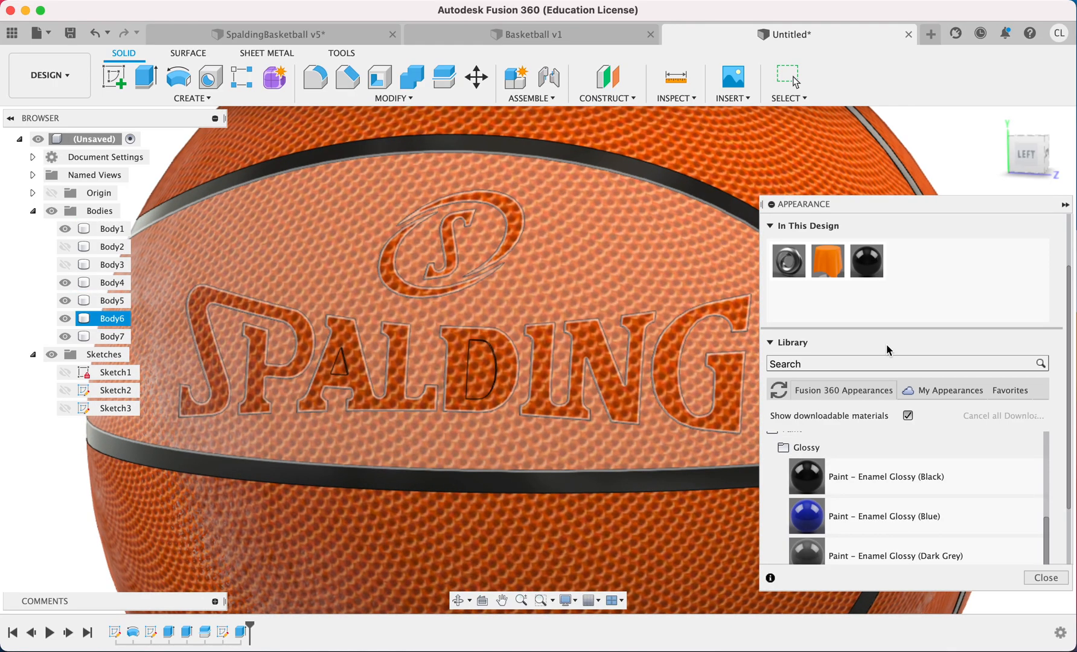
{"action": "scroll", "coordinate": [887, 346], "scroll_direction": "up", "scroll_amount": 3}
{"action": "scroll", "coordinate": [874, 404], "scroll_direction": "down", "scroll_amount": 3}
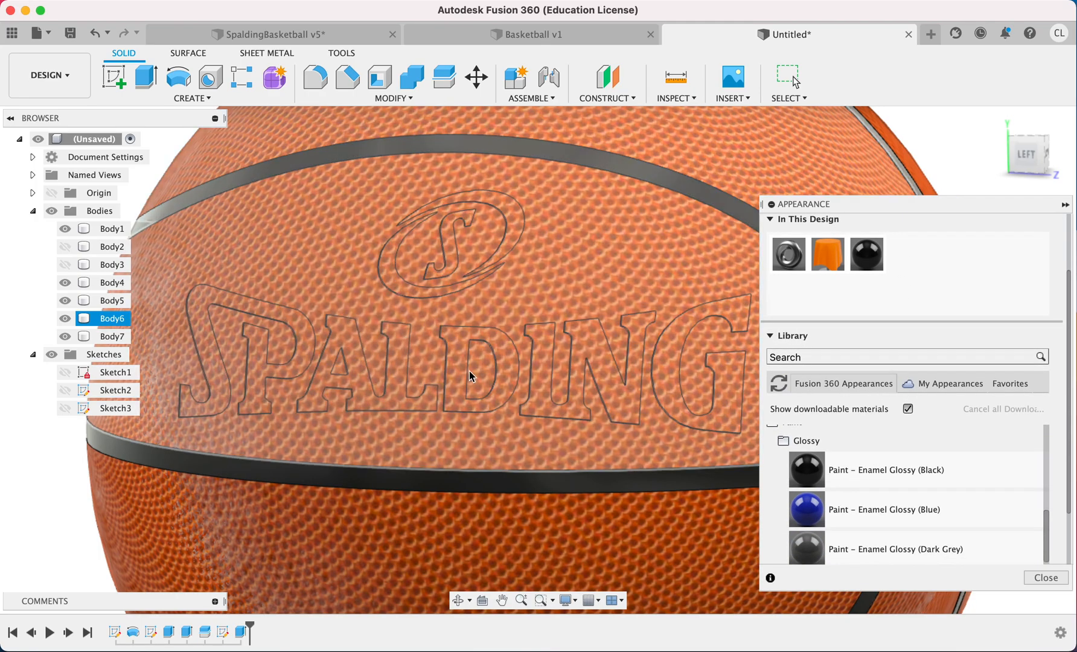
{"action": "left_click_drag", "start_coordinate": [848, 478], "coordinate": [677, 385]}
{"action": "left_click_drag", "start_coordinate": [806, 454], "coordinate": [622, 383]}
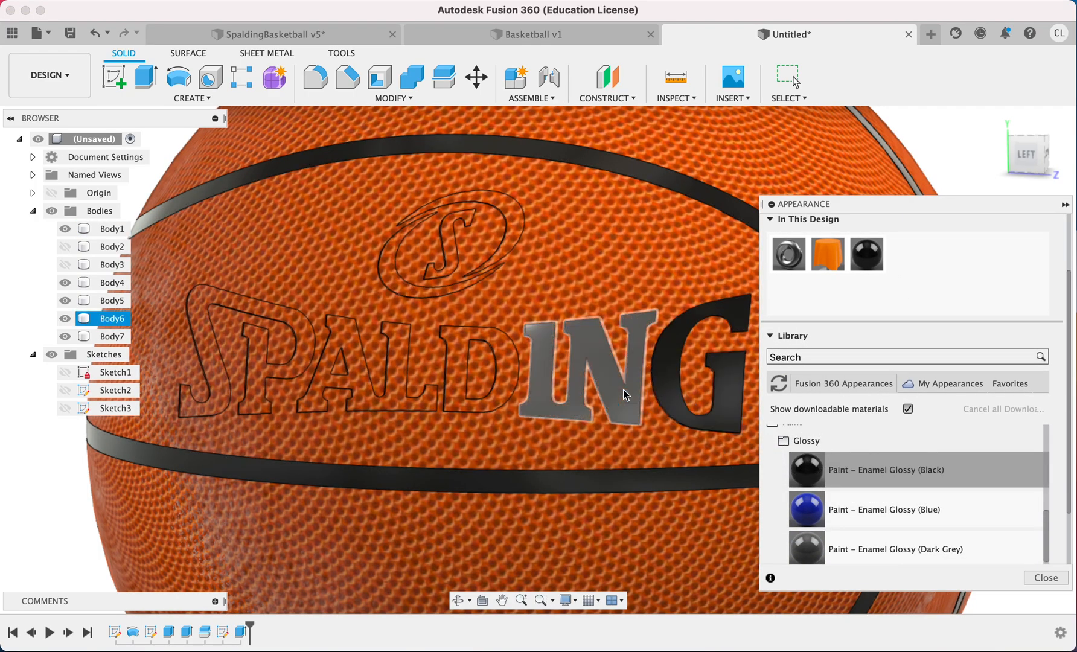
Apply Paint - Enamel Glossy (Black) to the oval S emblem and the remaining SPALD letter faces of the logo
{"action": "left_click_drag", "start_coordinate": [836, 470], "coordinate": [516, 243]}
{"action": "left_click_drag", "start_coordinate": [806, 468], "coordinate": [454, 242]}
{"action": "left_click_drag", "start_coordinate": [864, 456], "coordinate": [384, 285]}
{"action": "left_click_drag", "start_coordinate": [806, 469], "coordinate": [396, 372]}
{"action": "left_click_drag", "start_coordinate": [904, 466], "coordinate": [242, 302]}
Collapse the appearance settings and inspect the painted basketball from the back and left sides
{"action": "scroll", "coordinate": [362, 341], "scroll_direction": "down", "scroll_amount": 5}
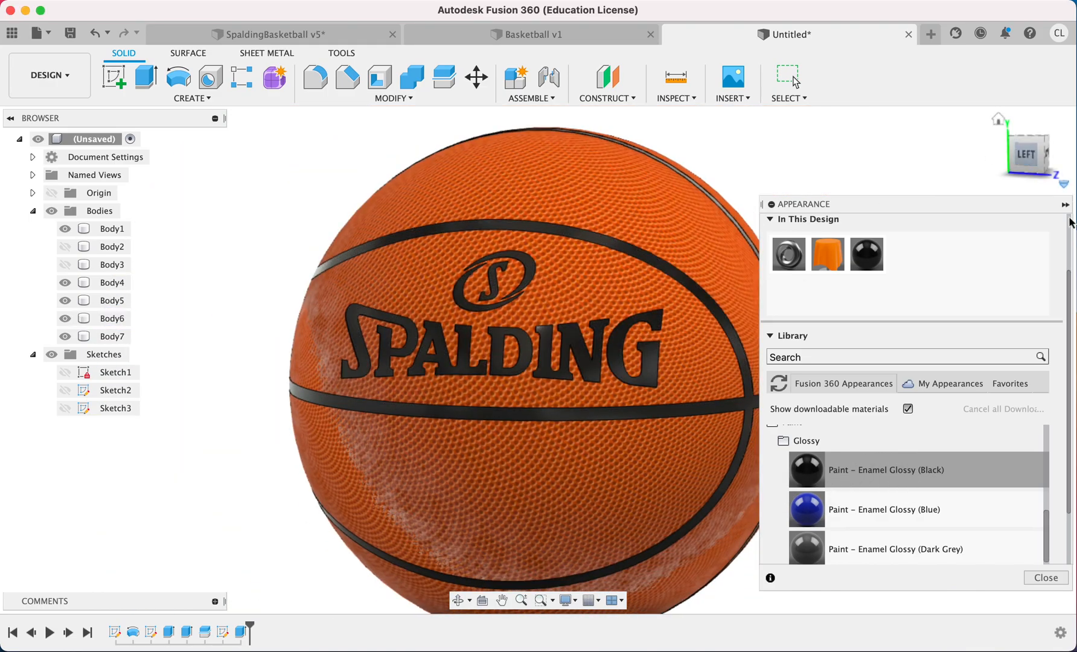
{"action": "left_click", "coordinate": [1065, 206]}
{"action": "mouse_move", "coordinate": [1028, 158]}
{"action": "middle_mouse_down", "text": "shift"}
{"action": "mouse_move", "coordinate": [752, 158]}
{"action": "mouse_move", "coordinate": [548, 127]}
{"action": "mouse_move", "coordinate": [303, 147]}
{"action": "mouse_move", "coordinate": [450, 176]}
{"action": "middle_mouse_up", "text": "shift"}
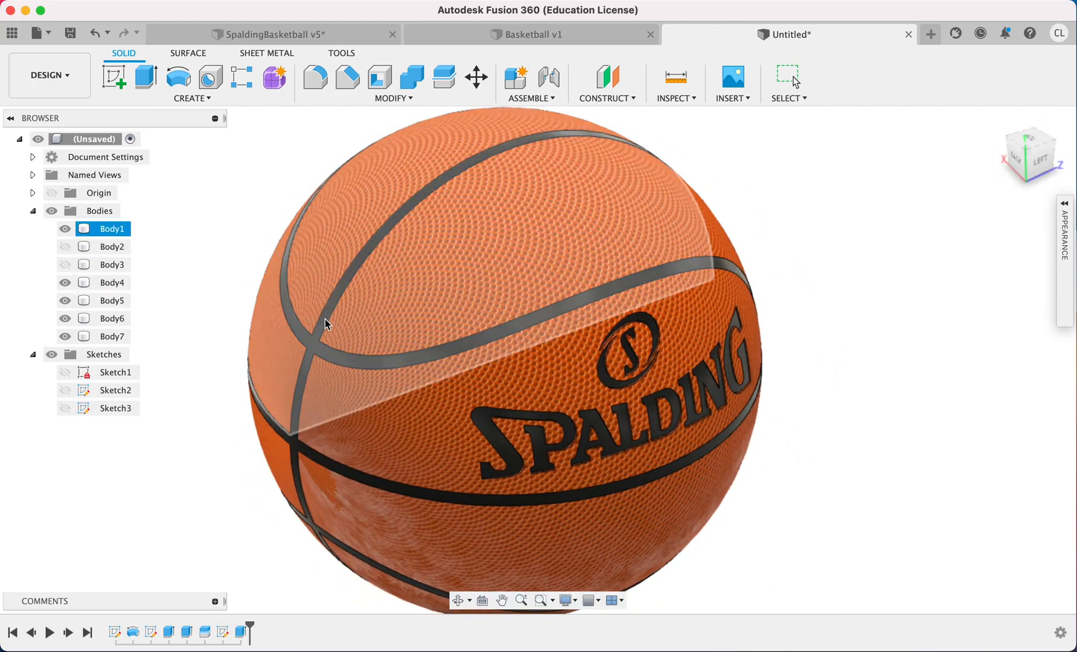